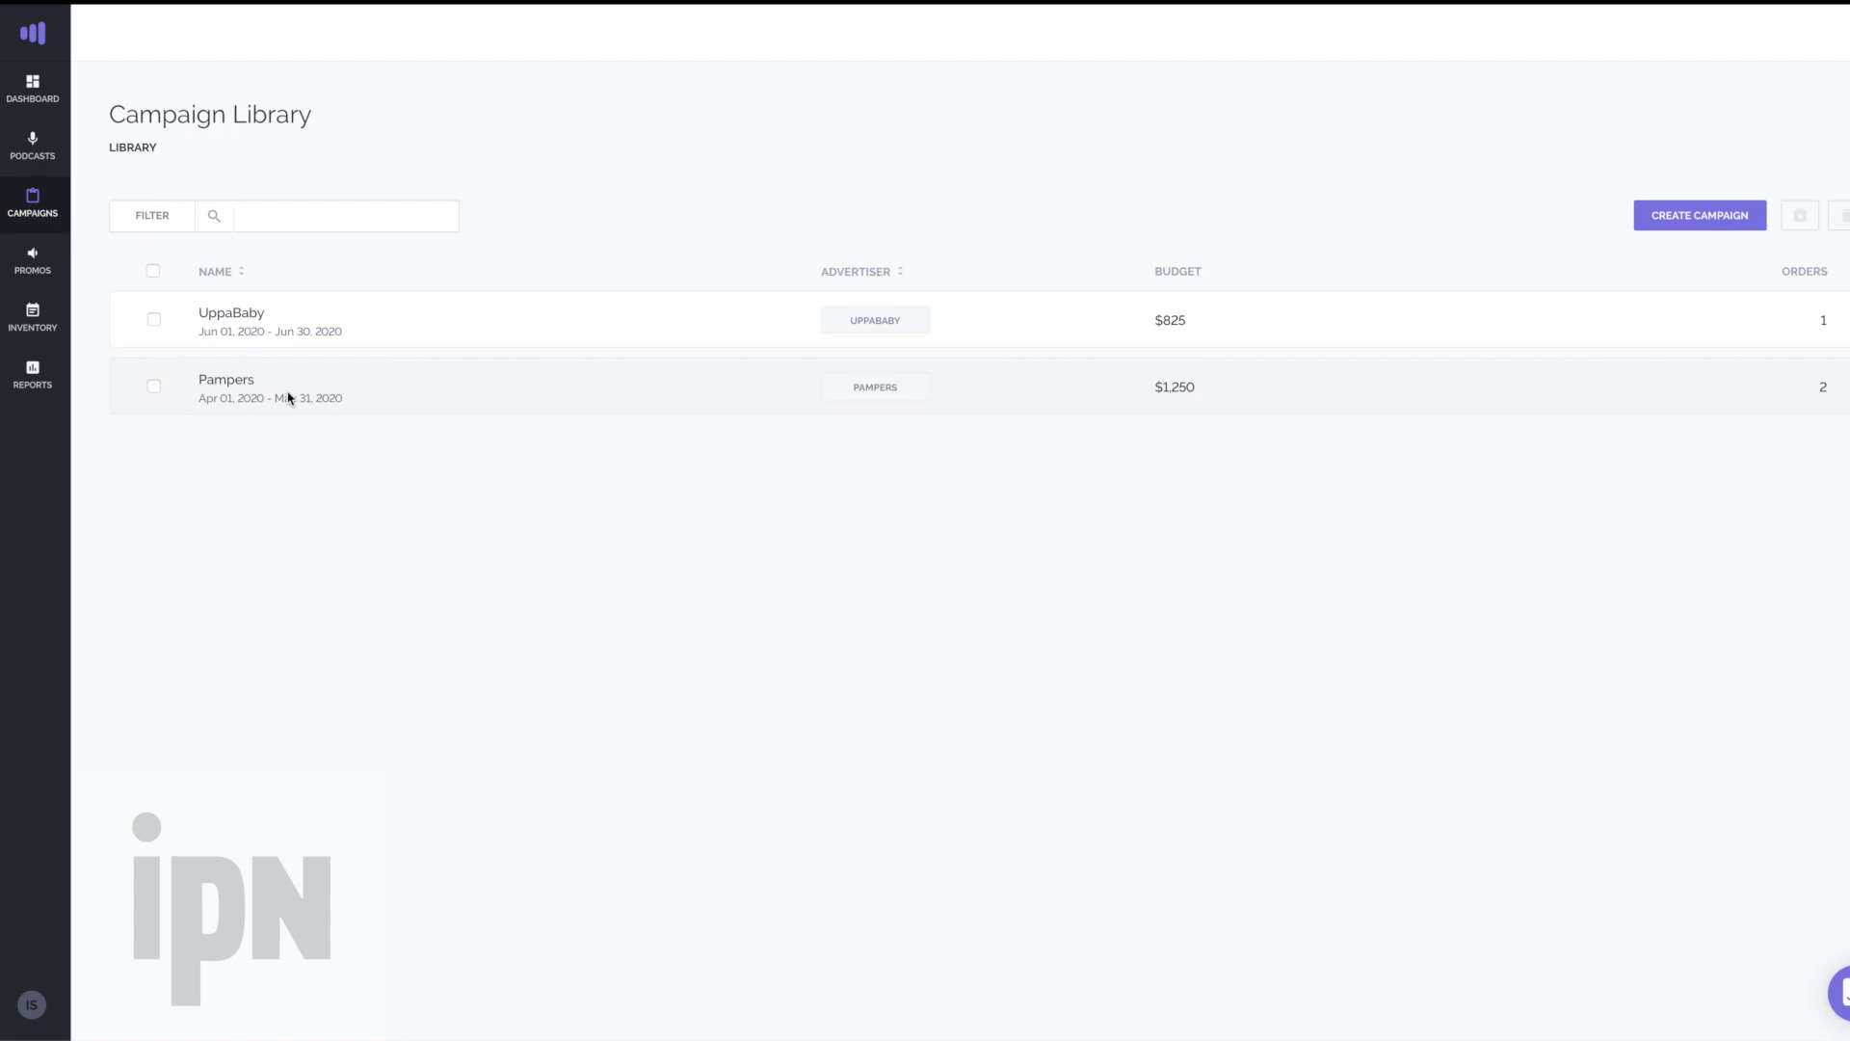
Open the Pampers campaign's Preggie Pals order dated Apr 1 to Apr 30, 2020 for editing
{"action": "left_click", "coordinate": [367, 395]}
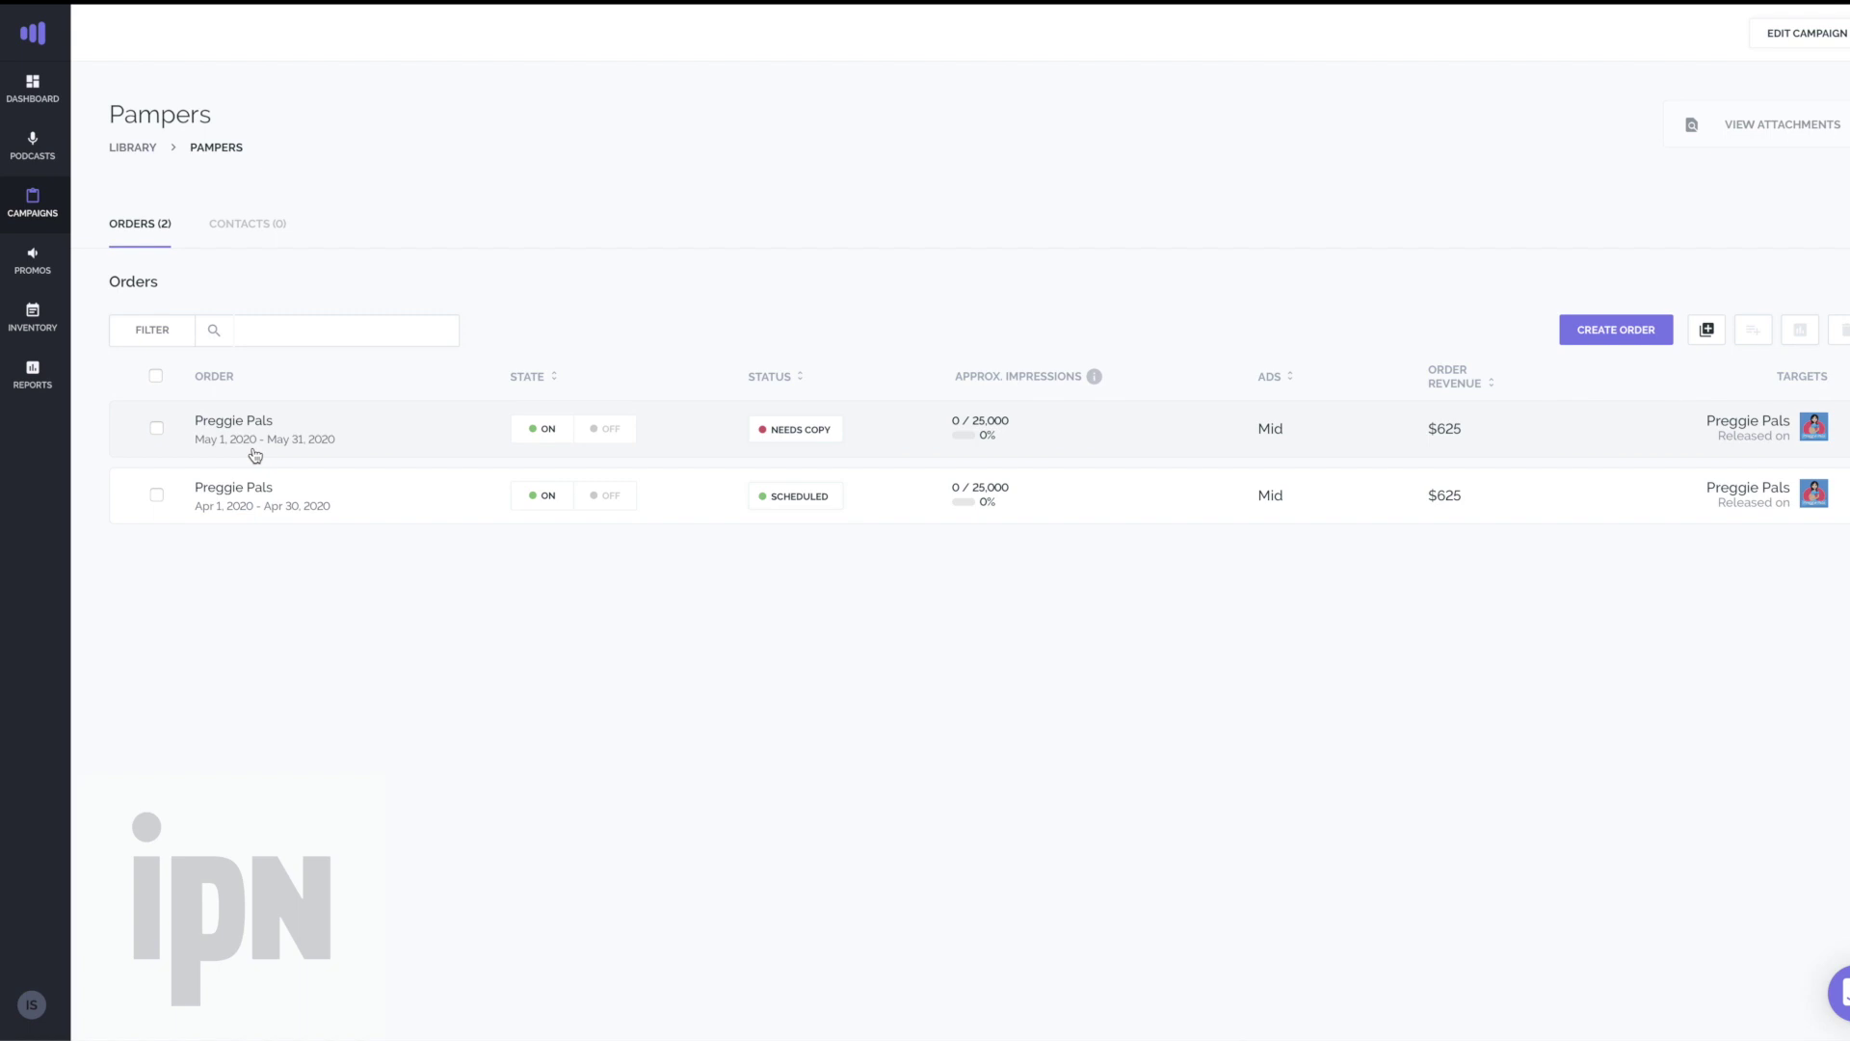
{"action": "left_click", "coordinate": [337, 511]}
Examine the order's title, its impressions goal and cap, and the third-party tracking URL
{"action": "left_click_drag", "start_coordinate": [199, 323], "coordinate": [31, 328]}
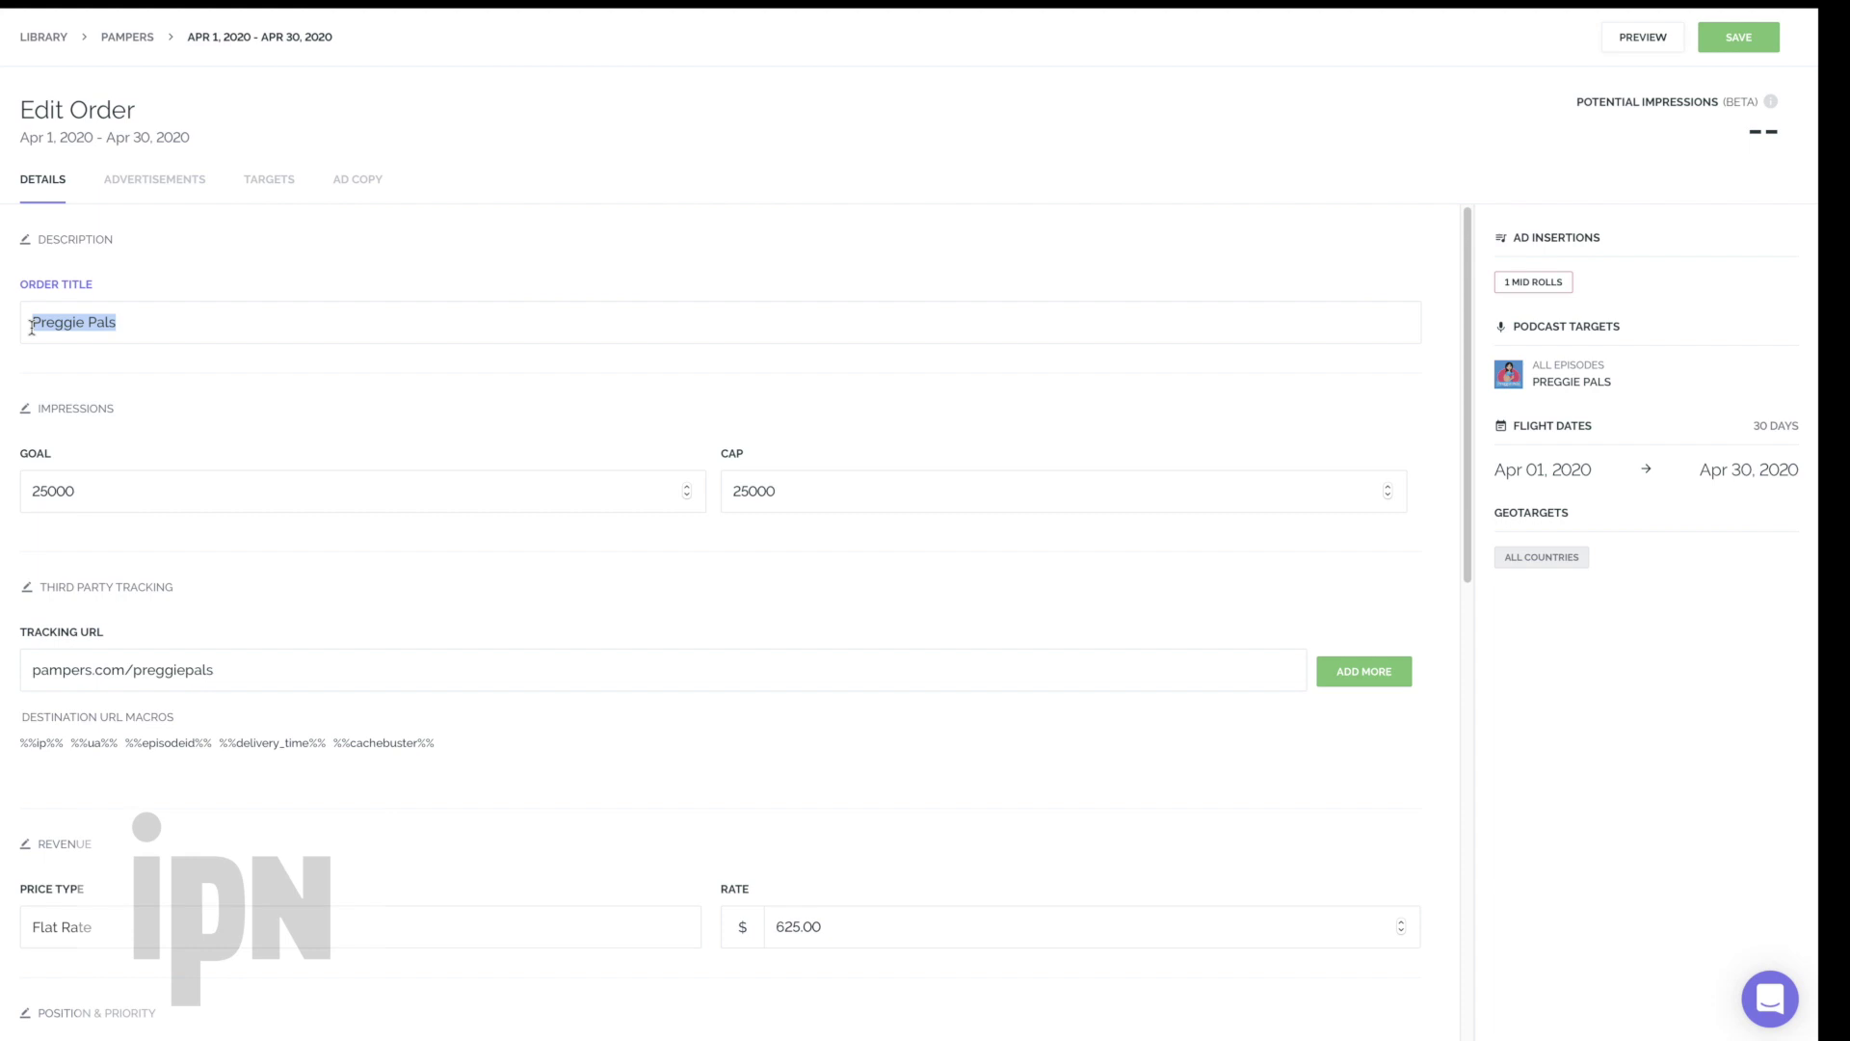
{"action": "left_click_drag", "start_coordinate": [99, 493], "coordinate": [31, 493]}
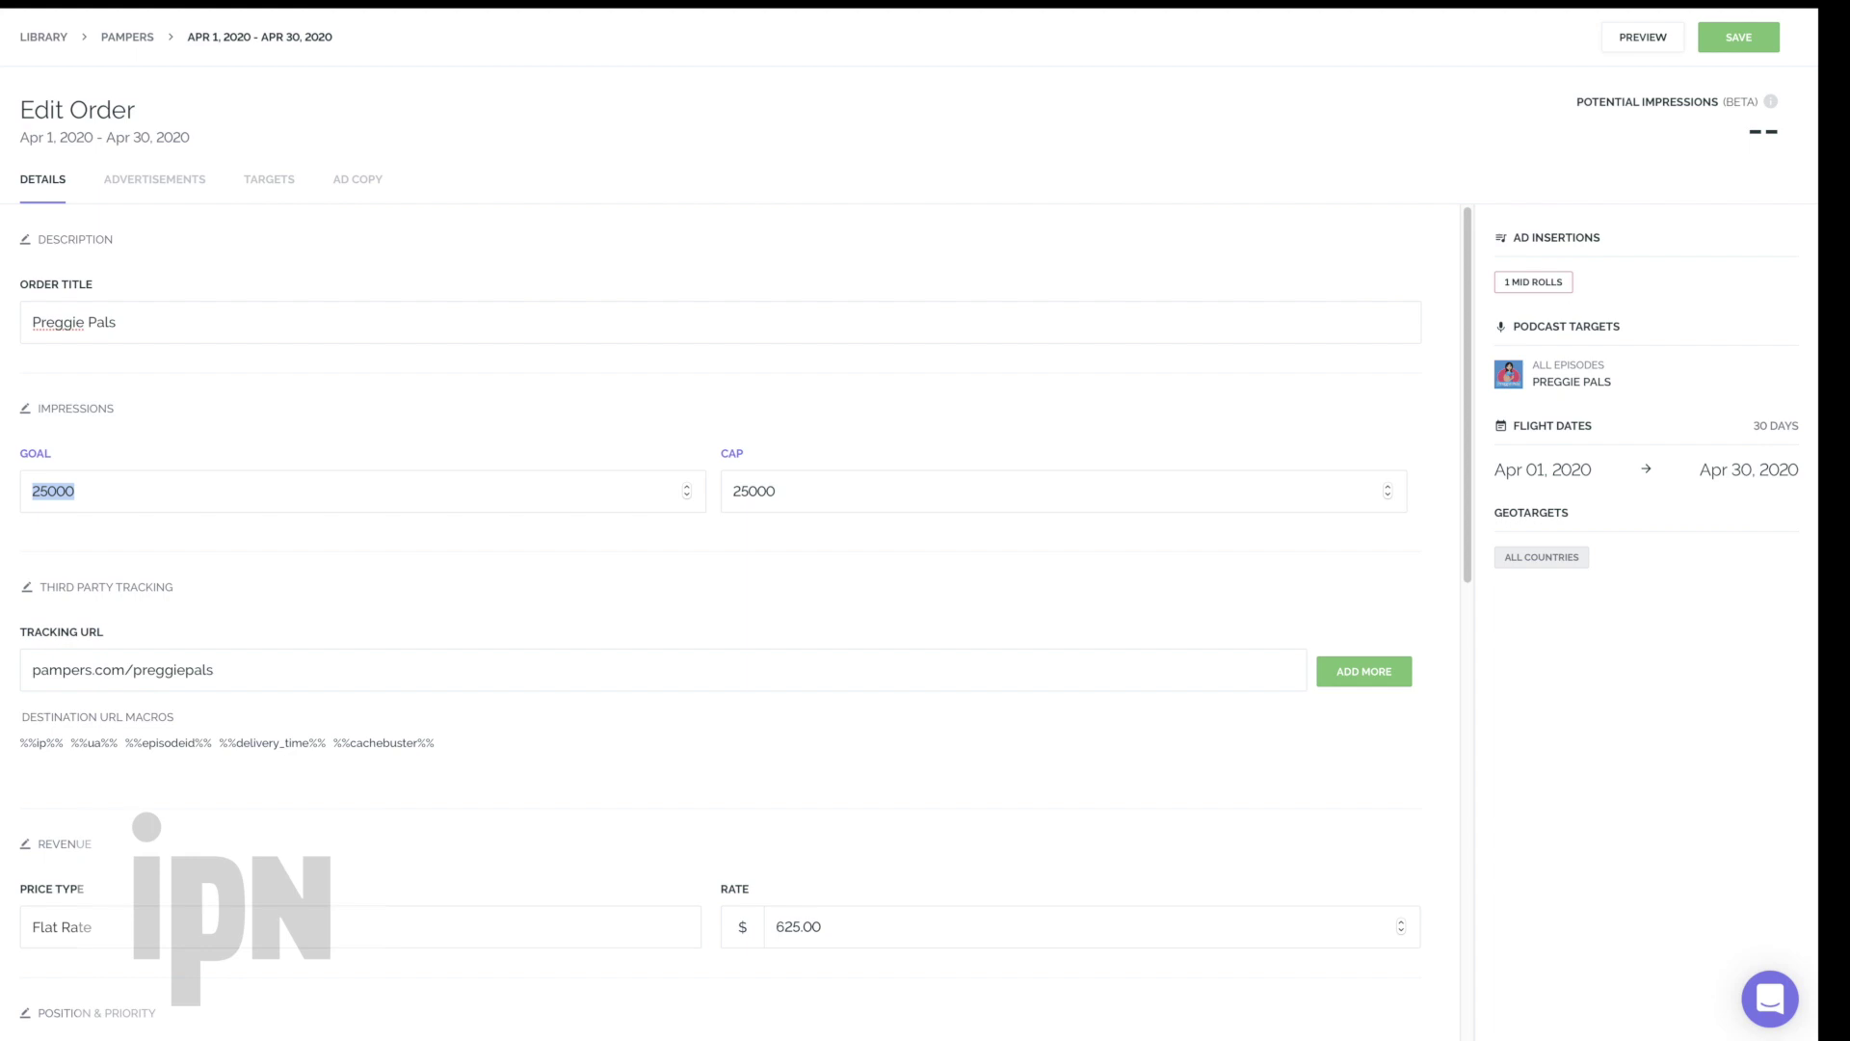
{"action": "left_click", "coordinate": [88, 490]}
{"action": "left_click_drag", "start_coordinate": [820, 493], "coordinate": [723, 490]}
{"action": "left_click_drag", "start_coordinate": [241, 670], "coordinate": [34, 678]}
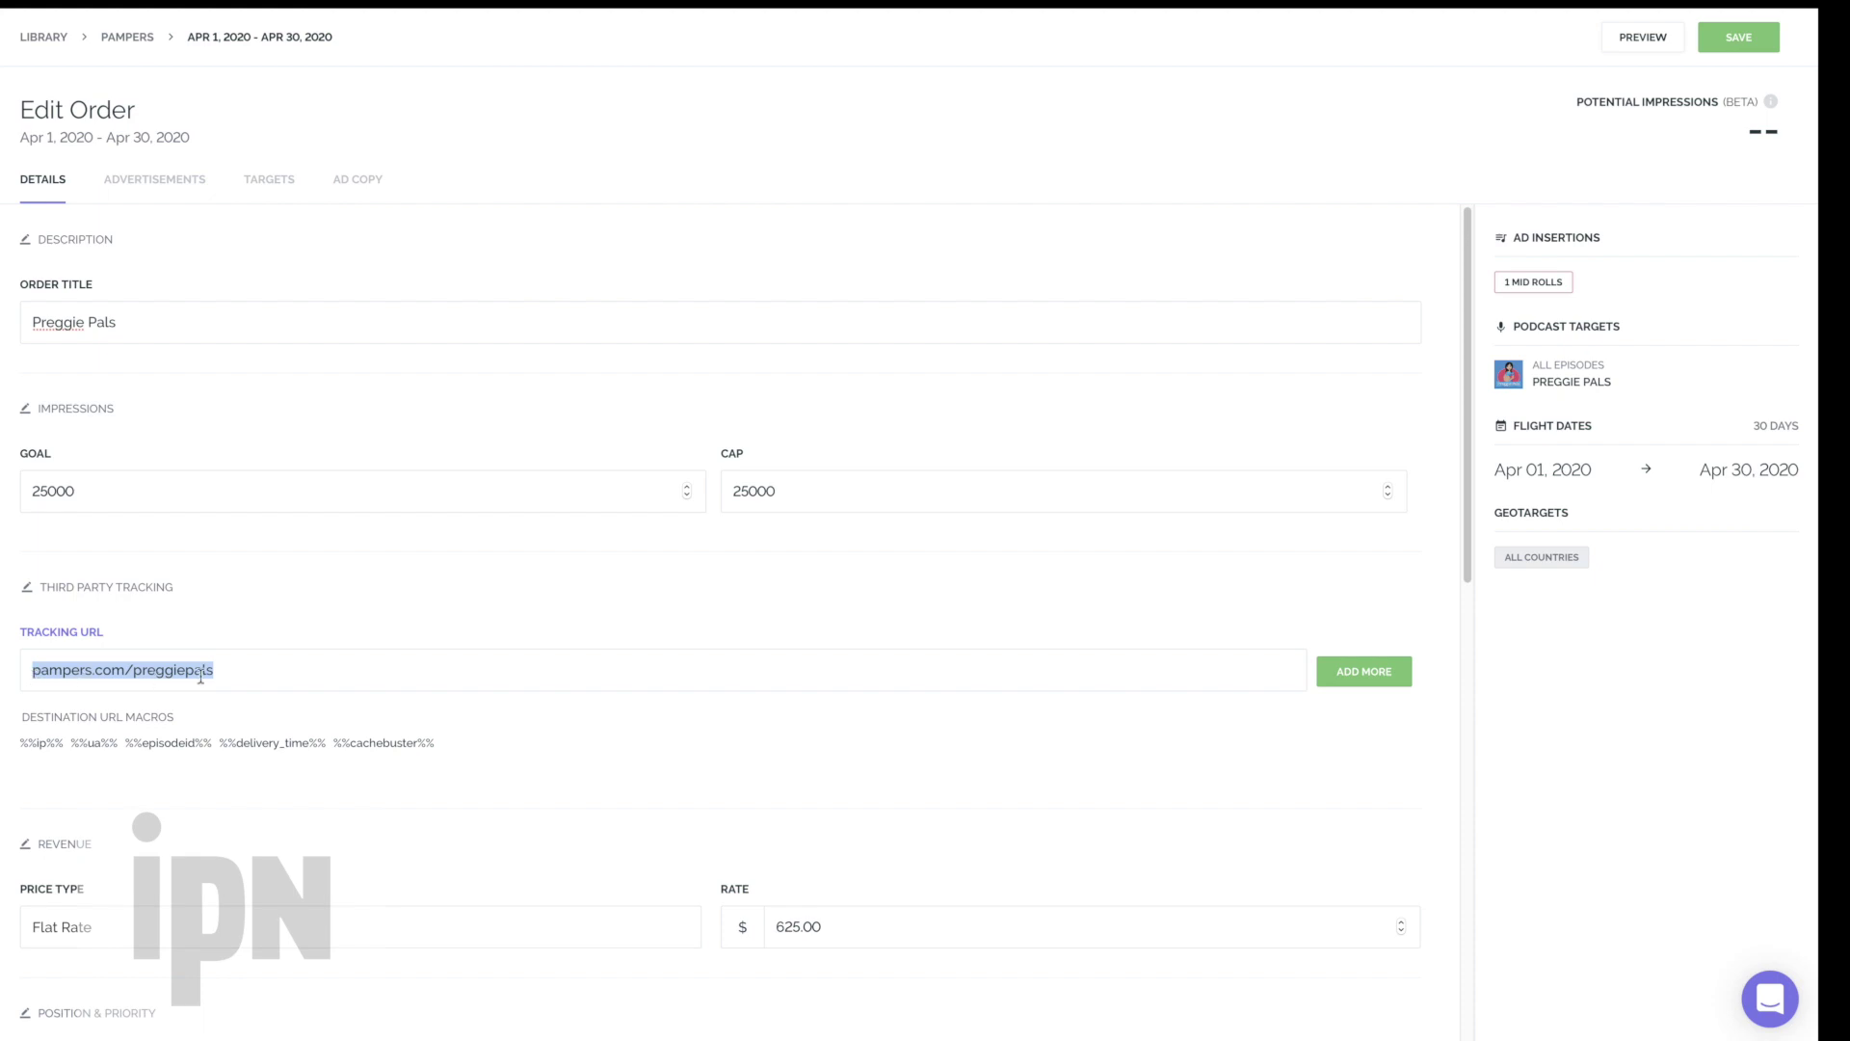
{"action": "left_click", "coordinate": [260, 674]}
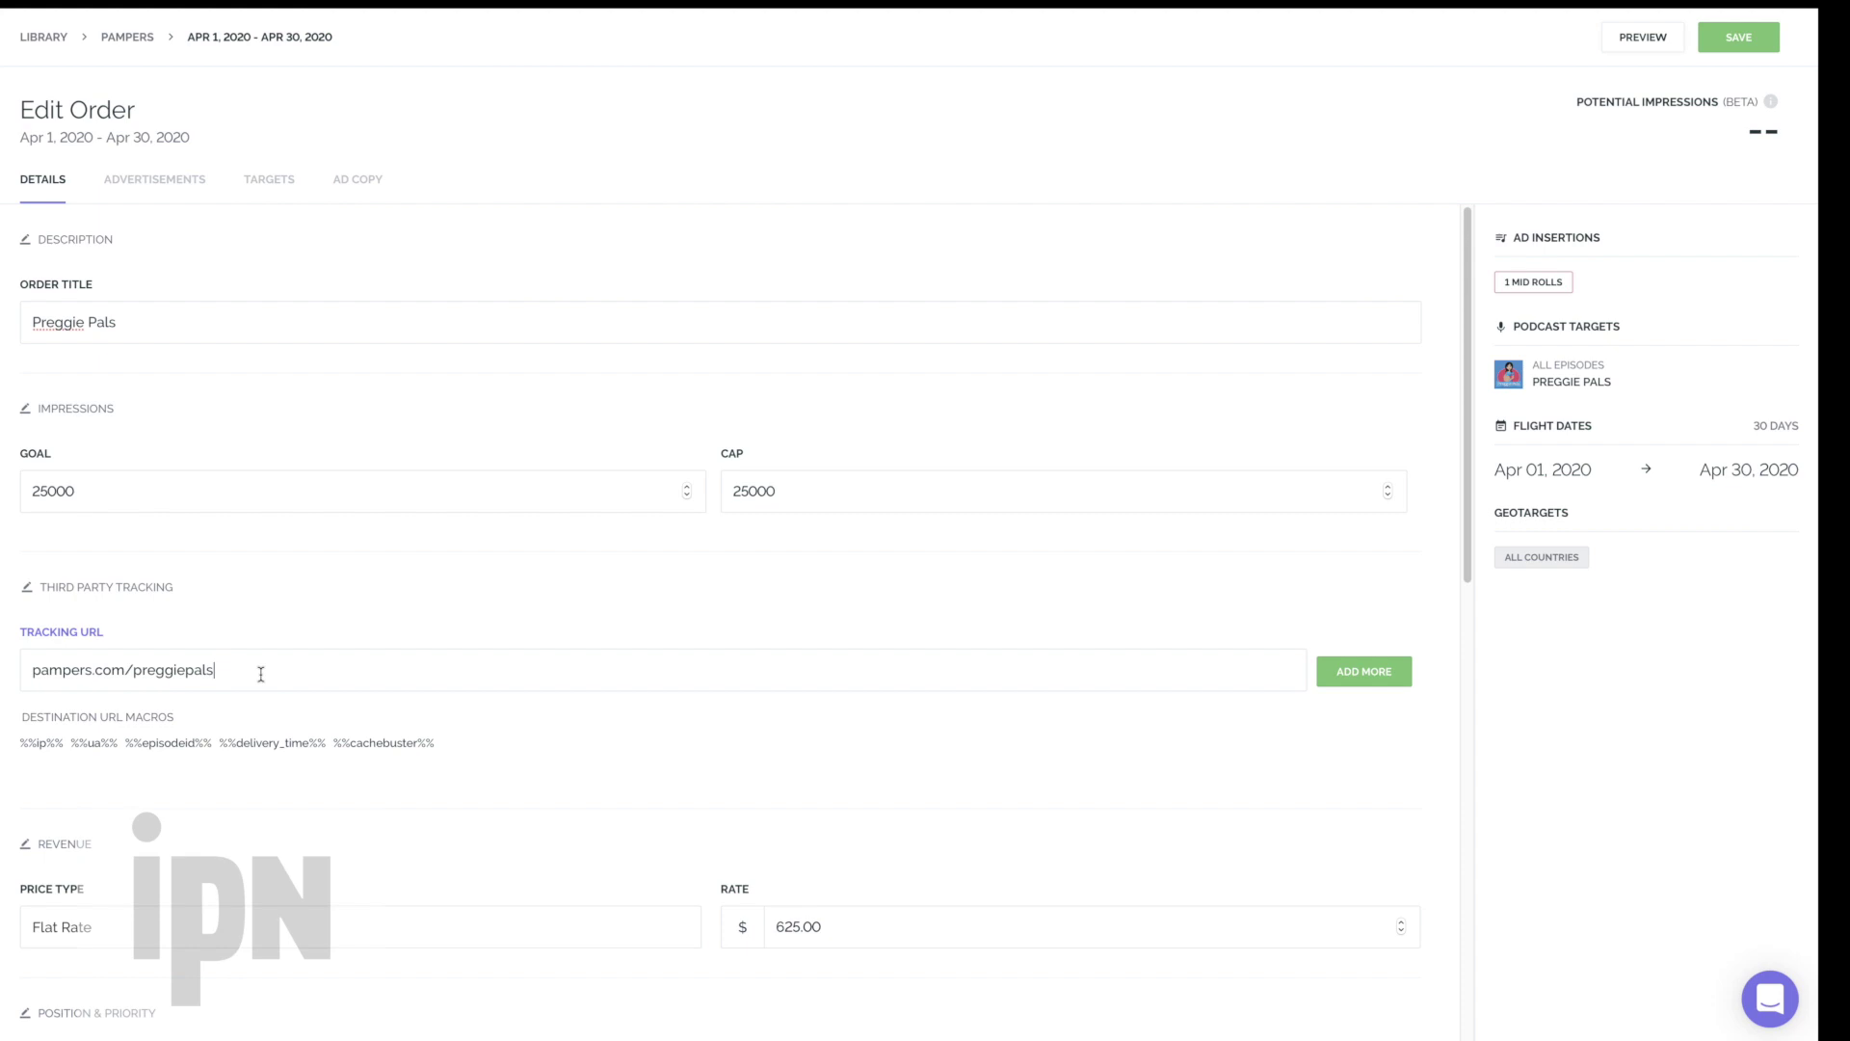
{"action": "left_click_drag", "start_coordinate": [261, 674], "coordinate": [27, 679]}
{"action": "triple_click", "coordinate": [27, 678]}
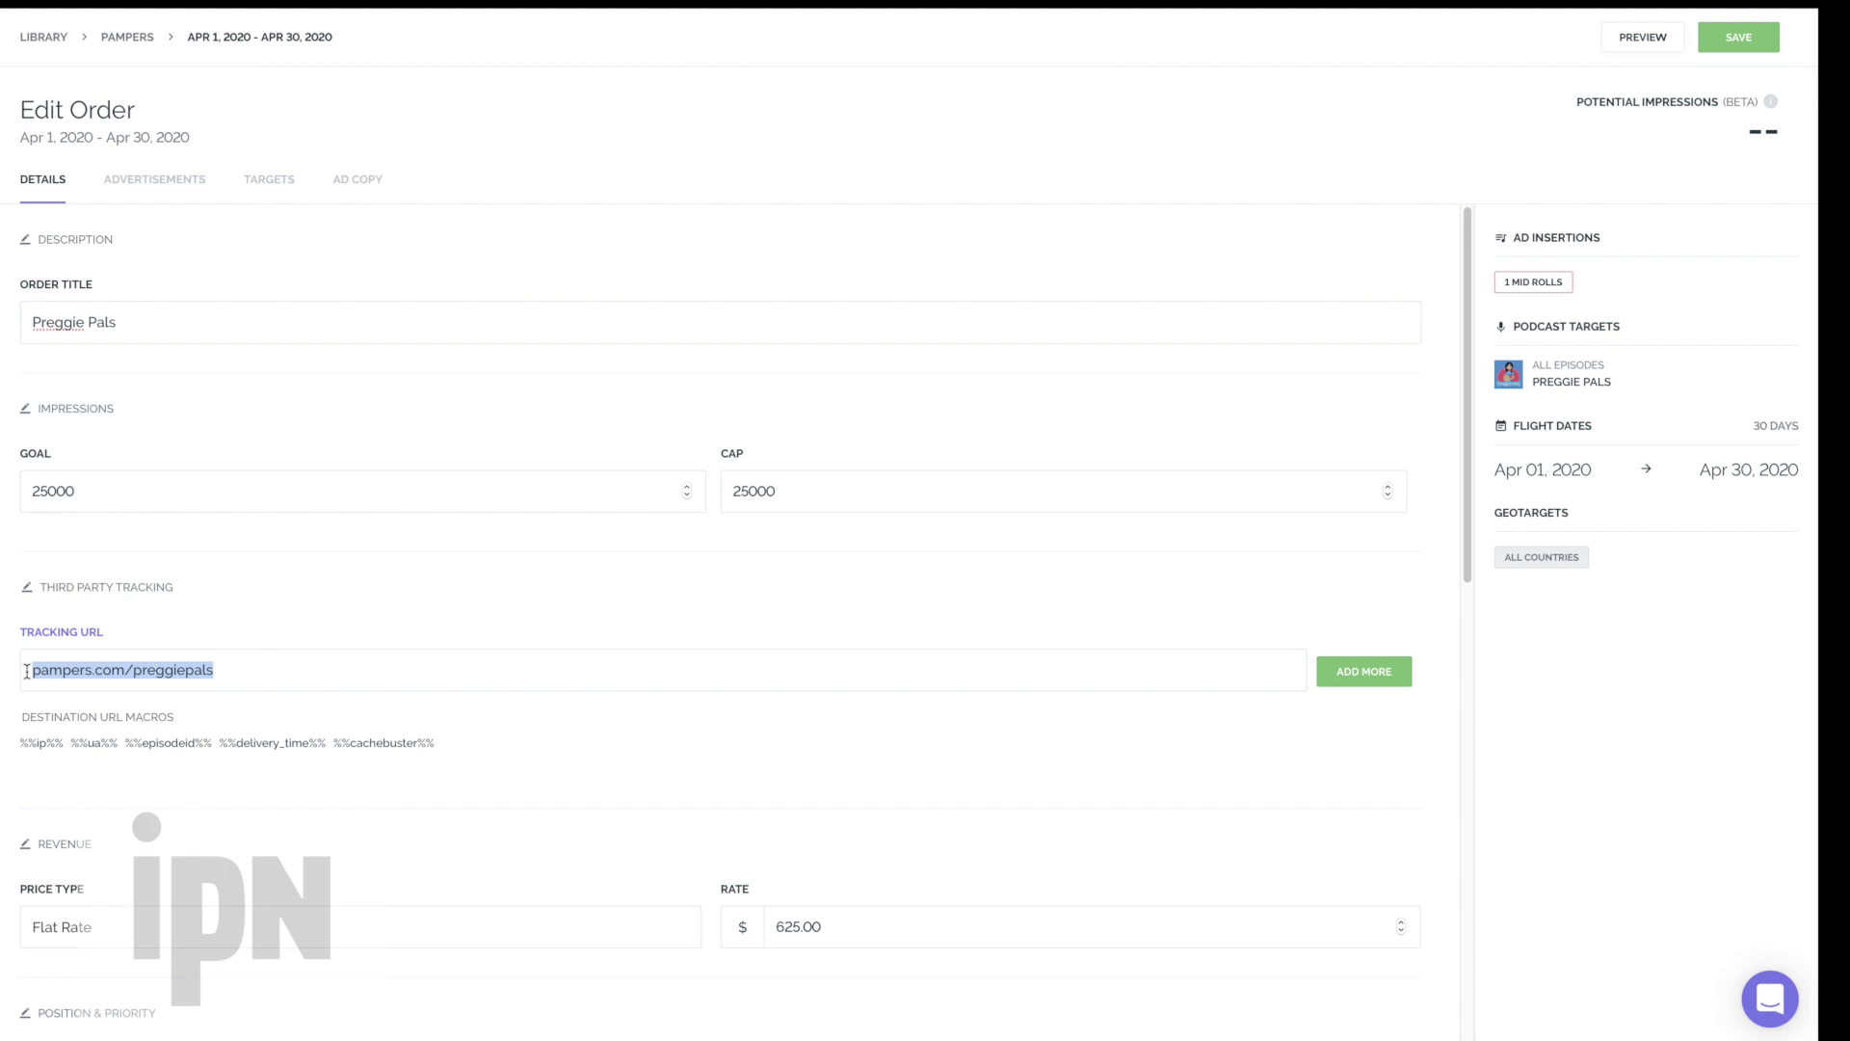
Try the CPM price type for the order's revenue and restore it to Flat Rate
{"action": "scroll", "coordinate": [190, 763], "scroll_direction": "down", "scroll_amount": 1}
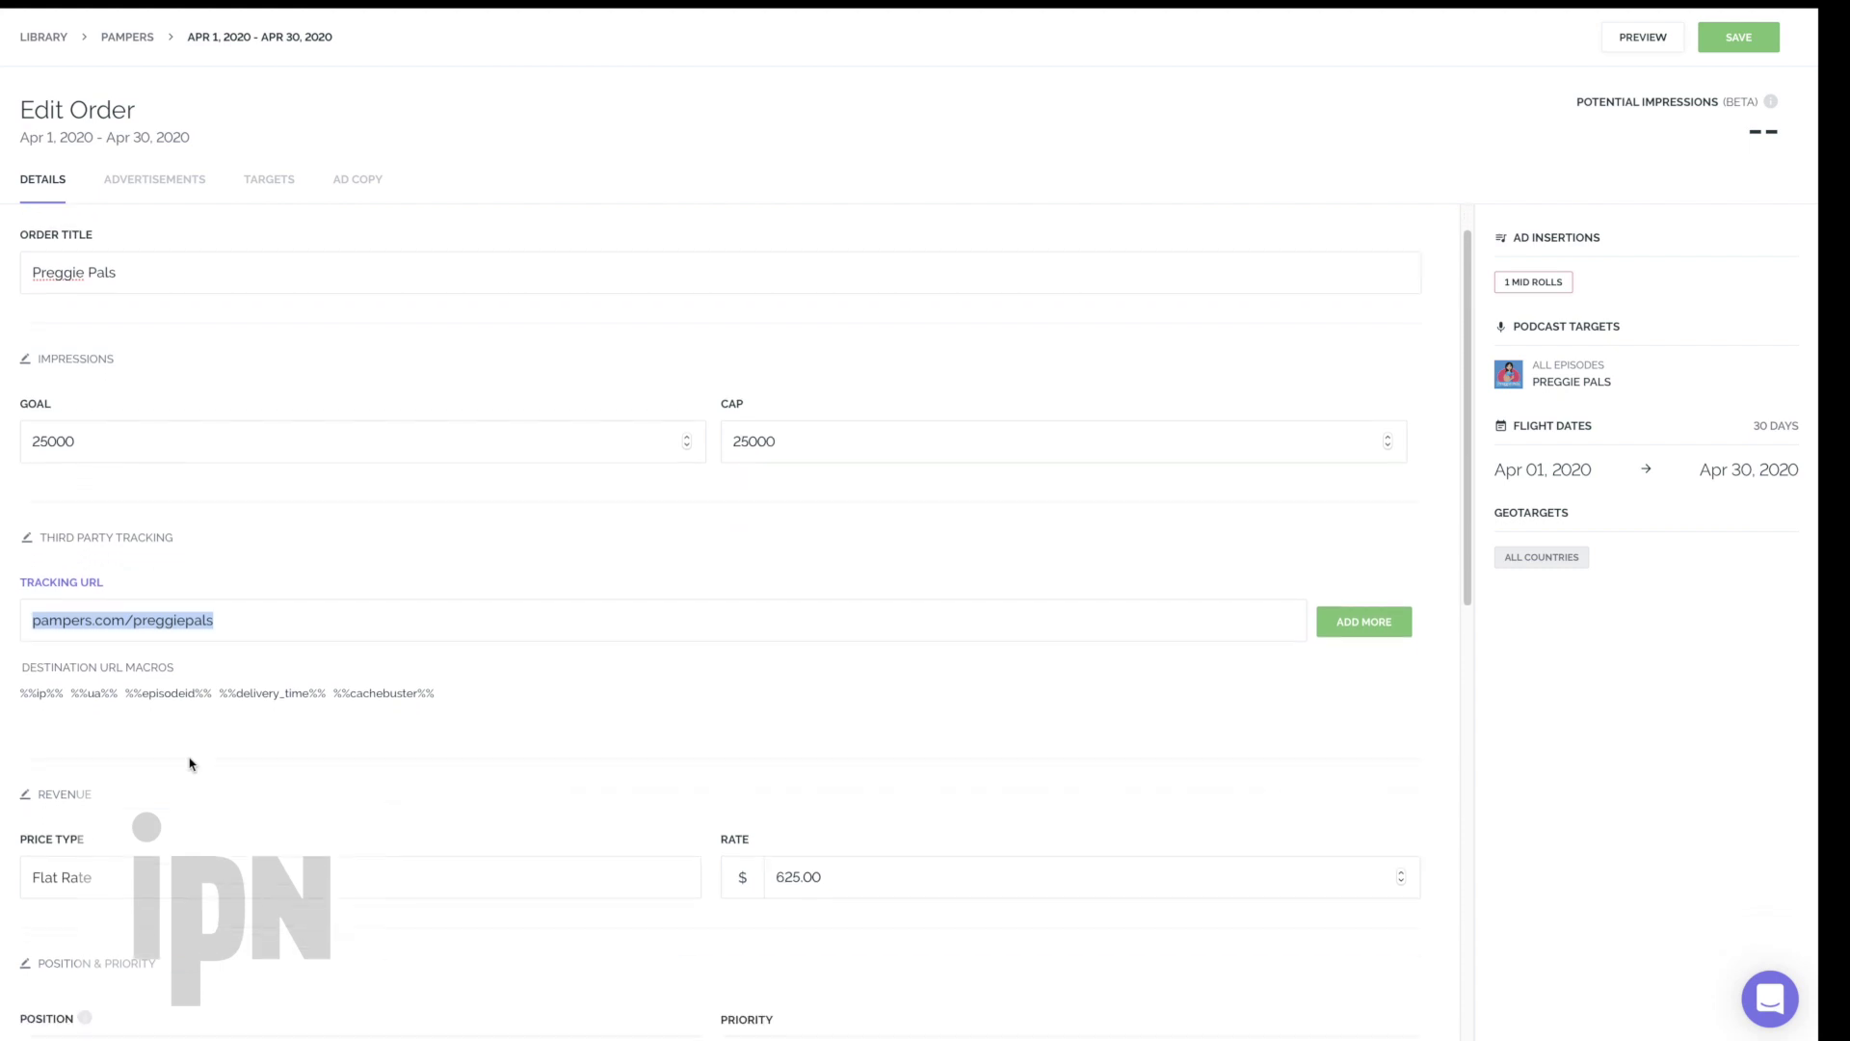
{"action": "scroll", "coordinate": [190, 763], "scroll_direction": "down", "scroll_amount": 3}
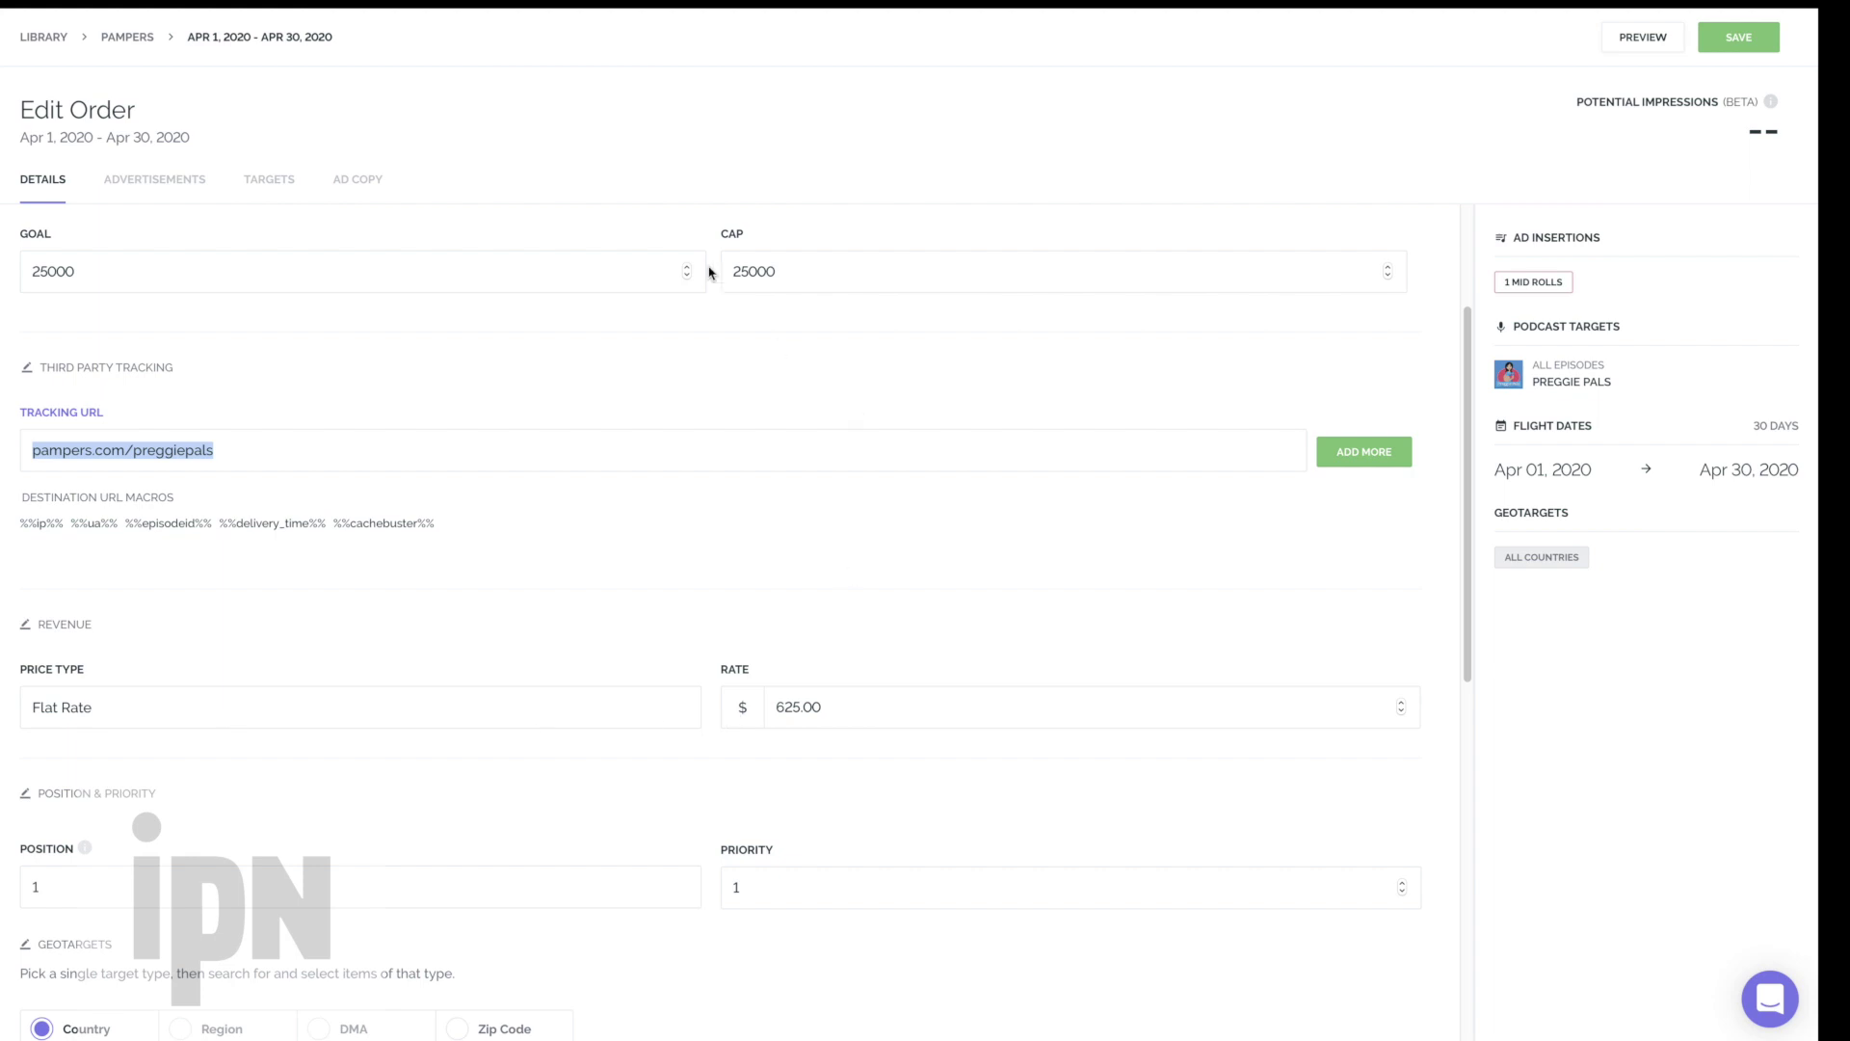
{"action": "left_click", "coordinate": [280, 704]}
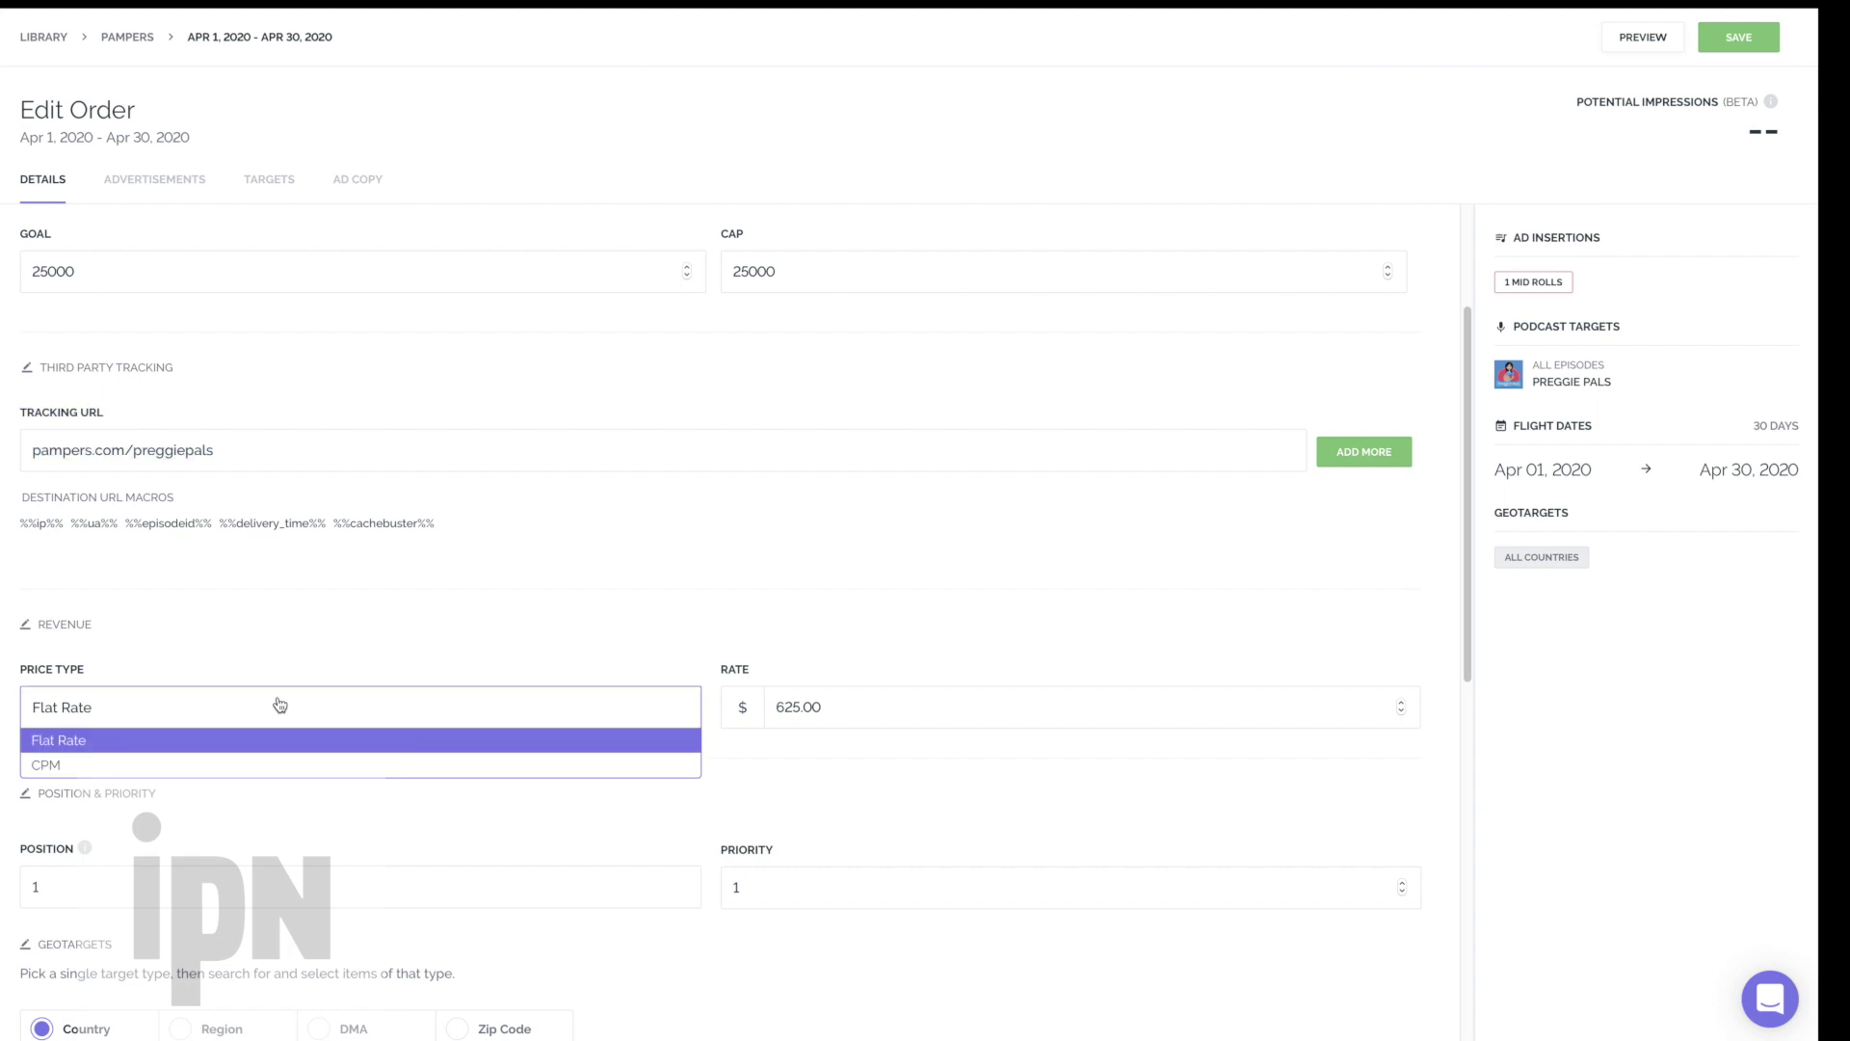
{"action": "left_click", "coordinate": [234, 766]}
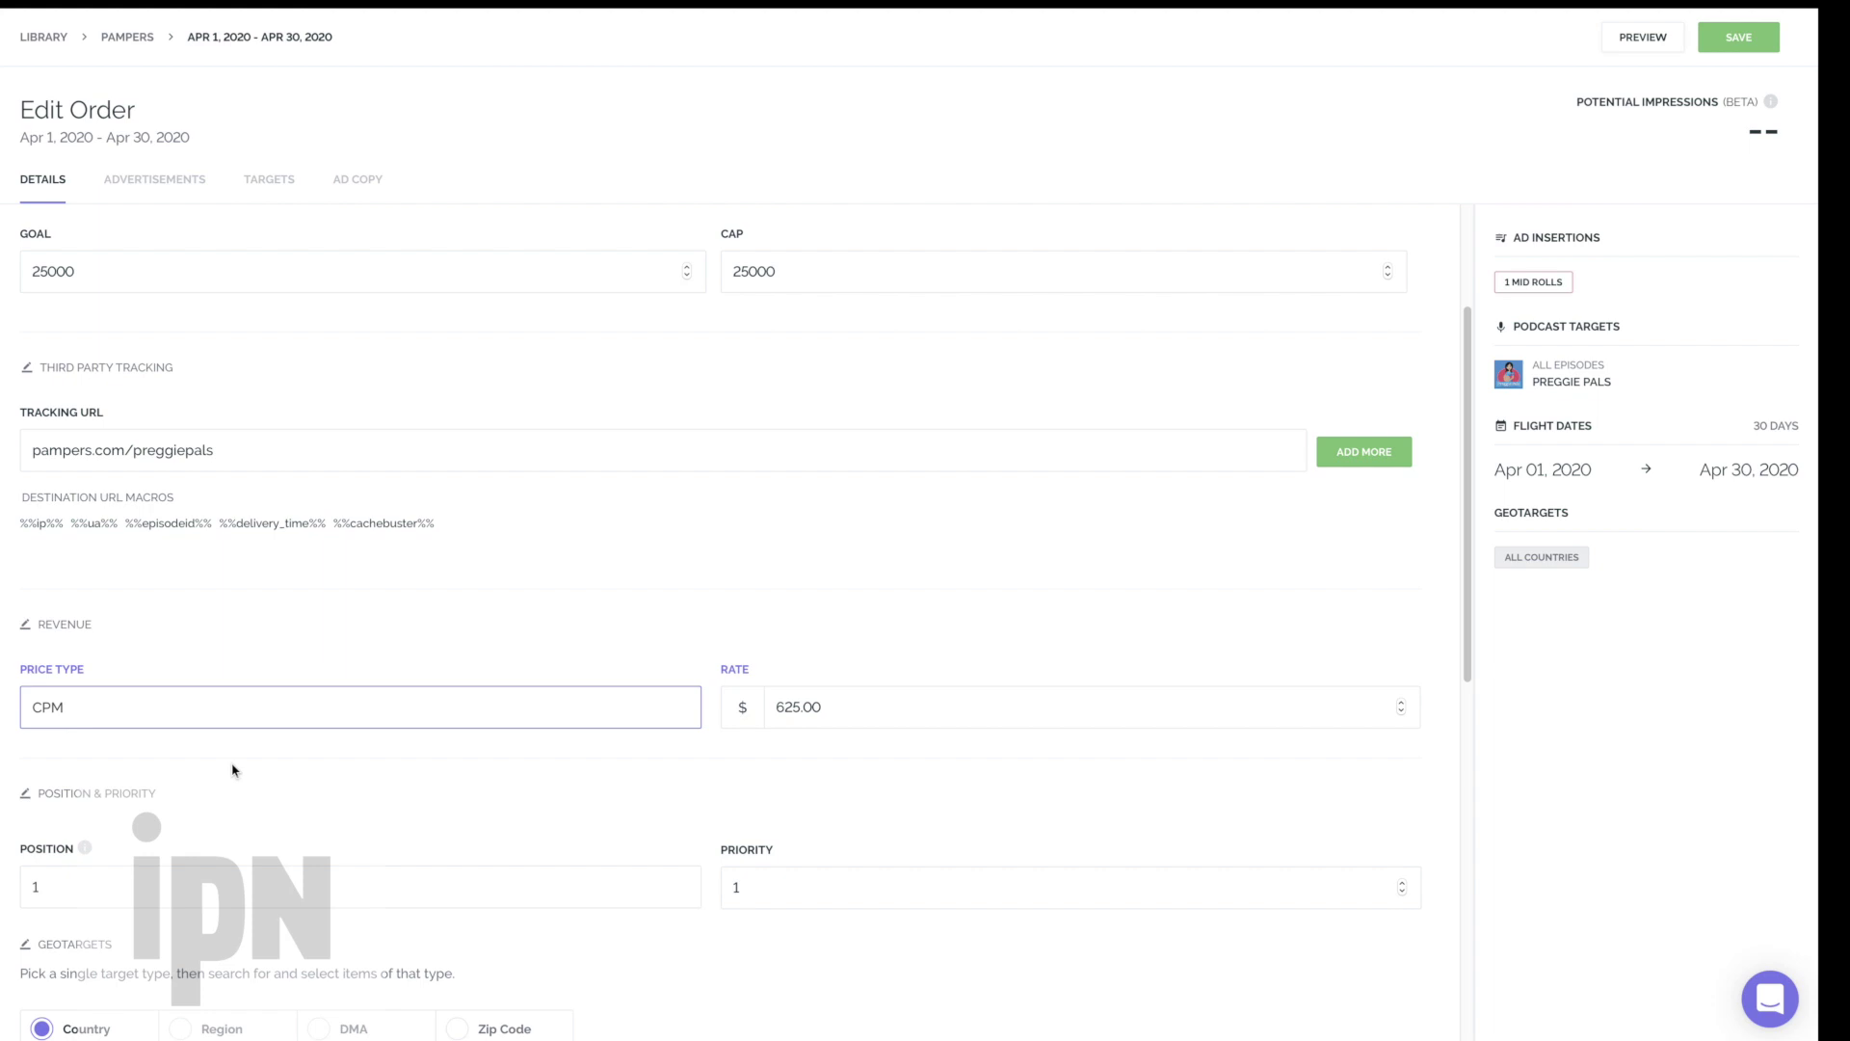
{"action": "left_click", "coordinate": [235, 710]}
{"action": "left_click", "coordinate": [213, 736]}
Examine the order's available position options and its priority in relation to the impressions cap
{"action": "scroll", "coordinate": [213, 736], "scroll_direction": "down", "scroll_amount": 2}
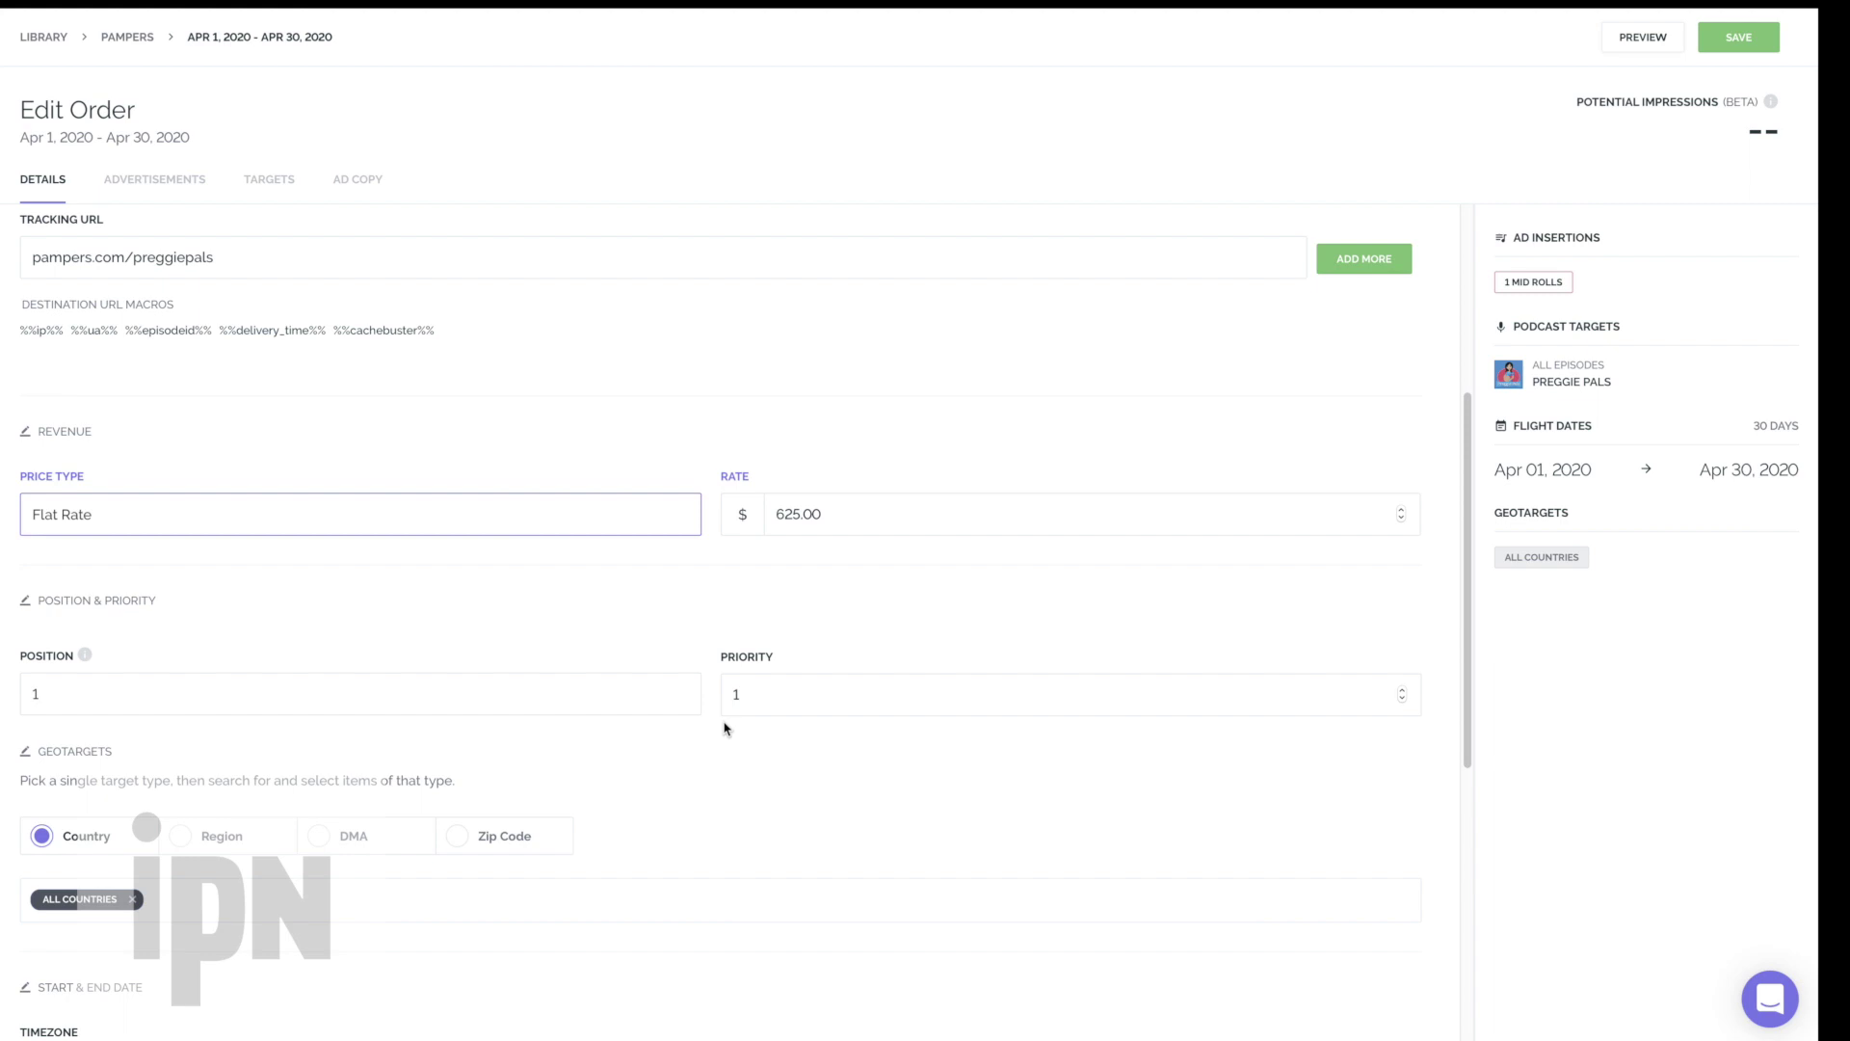
{"action": "left_click", "coordinate": [541, 713]}
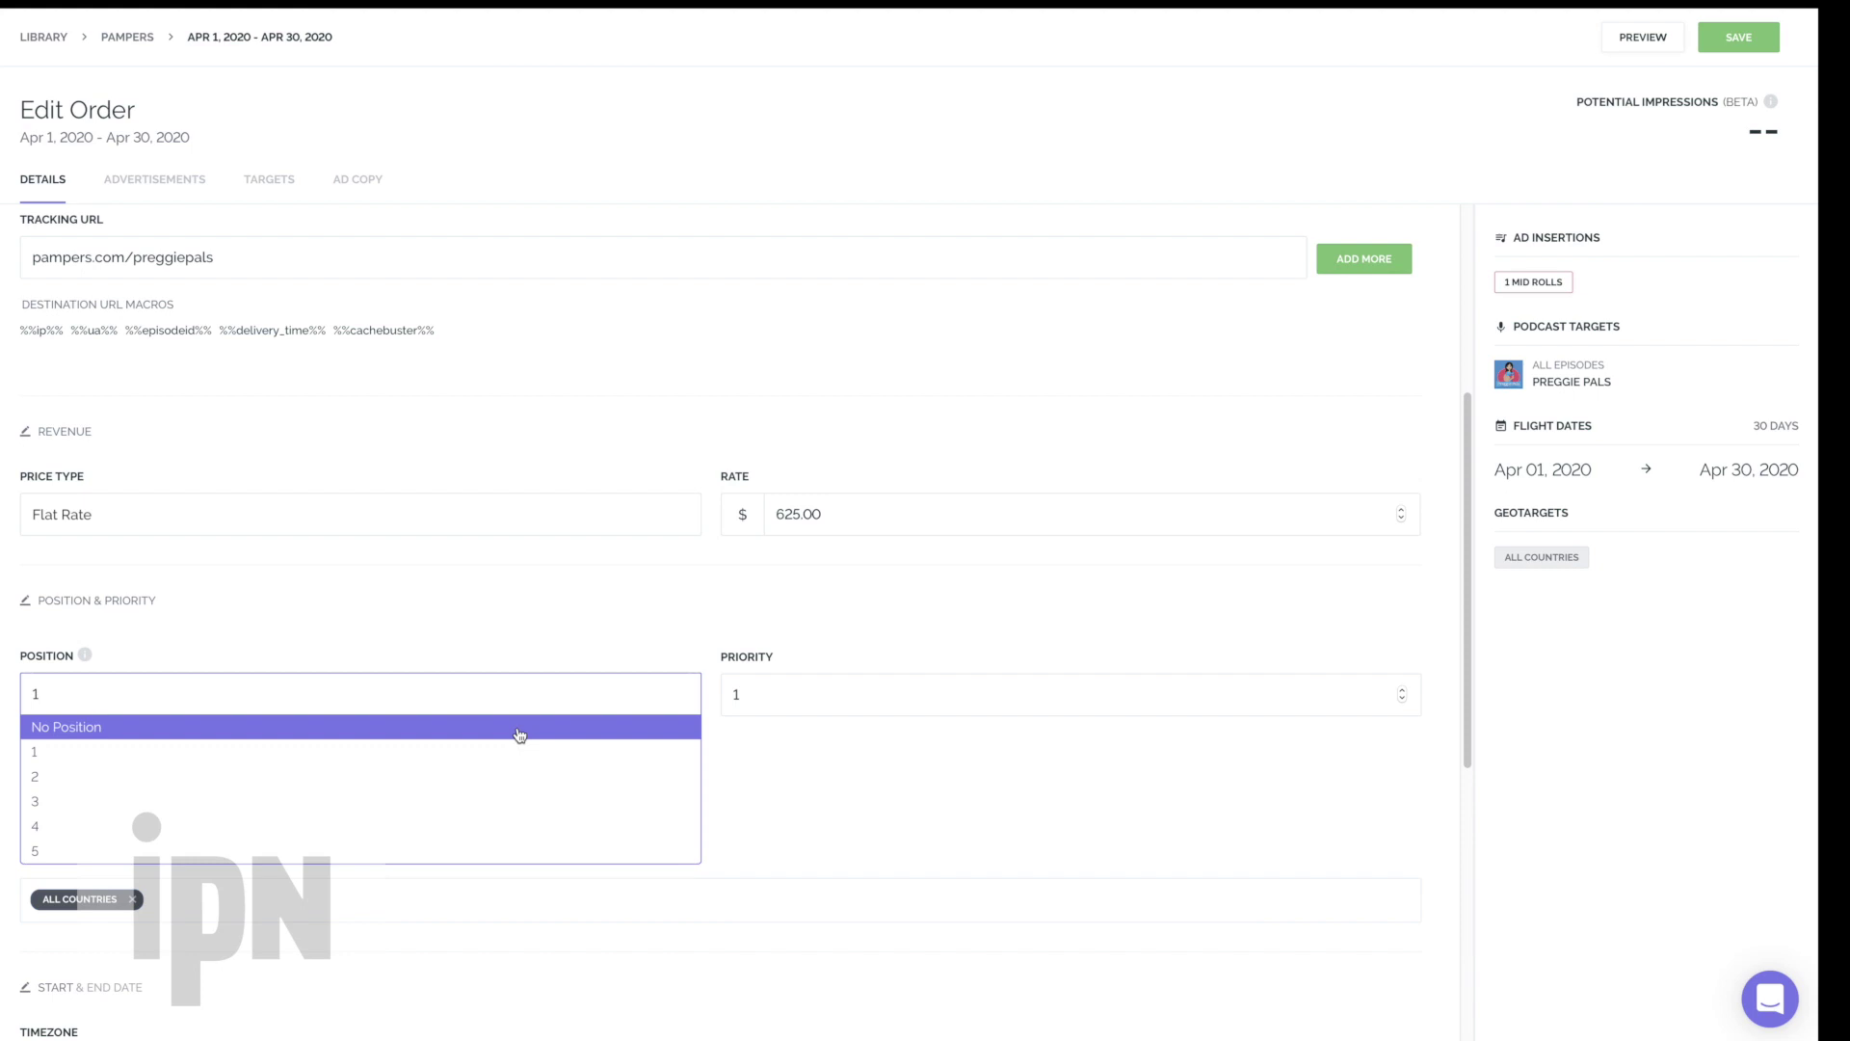
{"action": "left_click", "coordinate": [789, 754]}
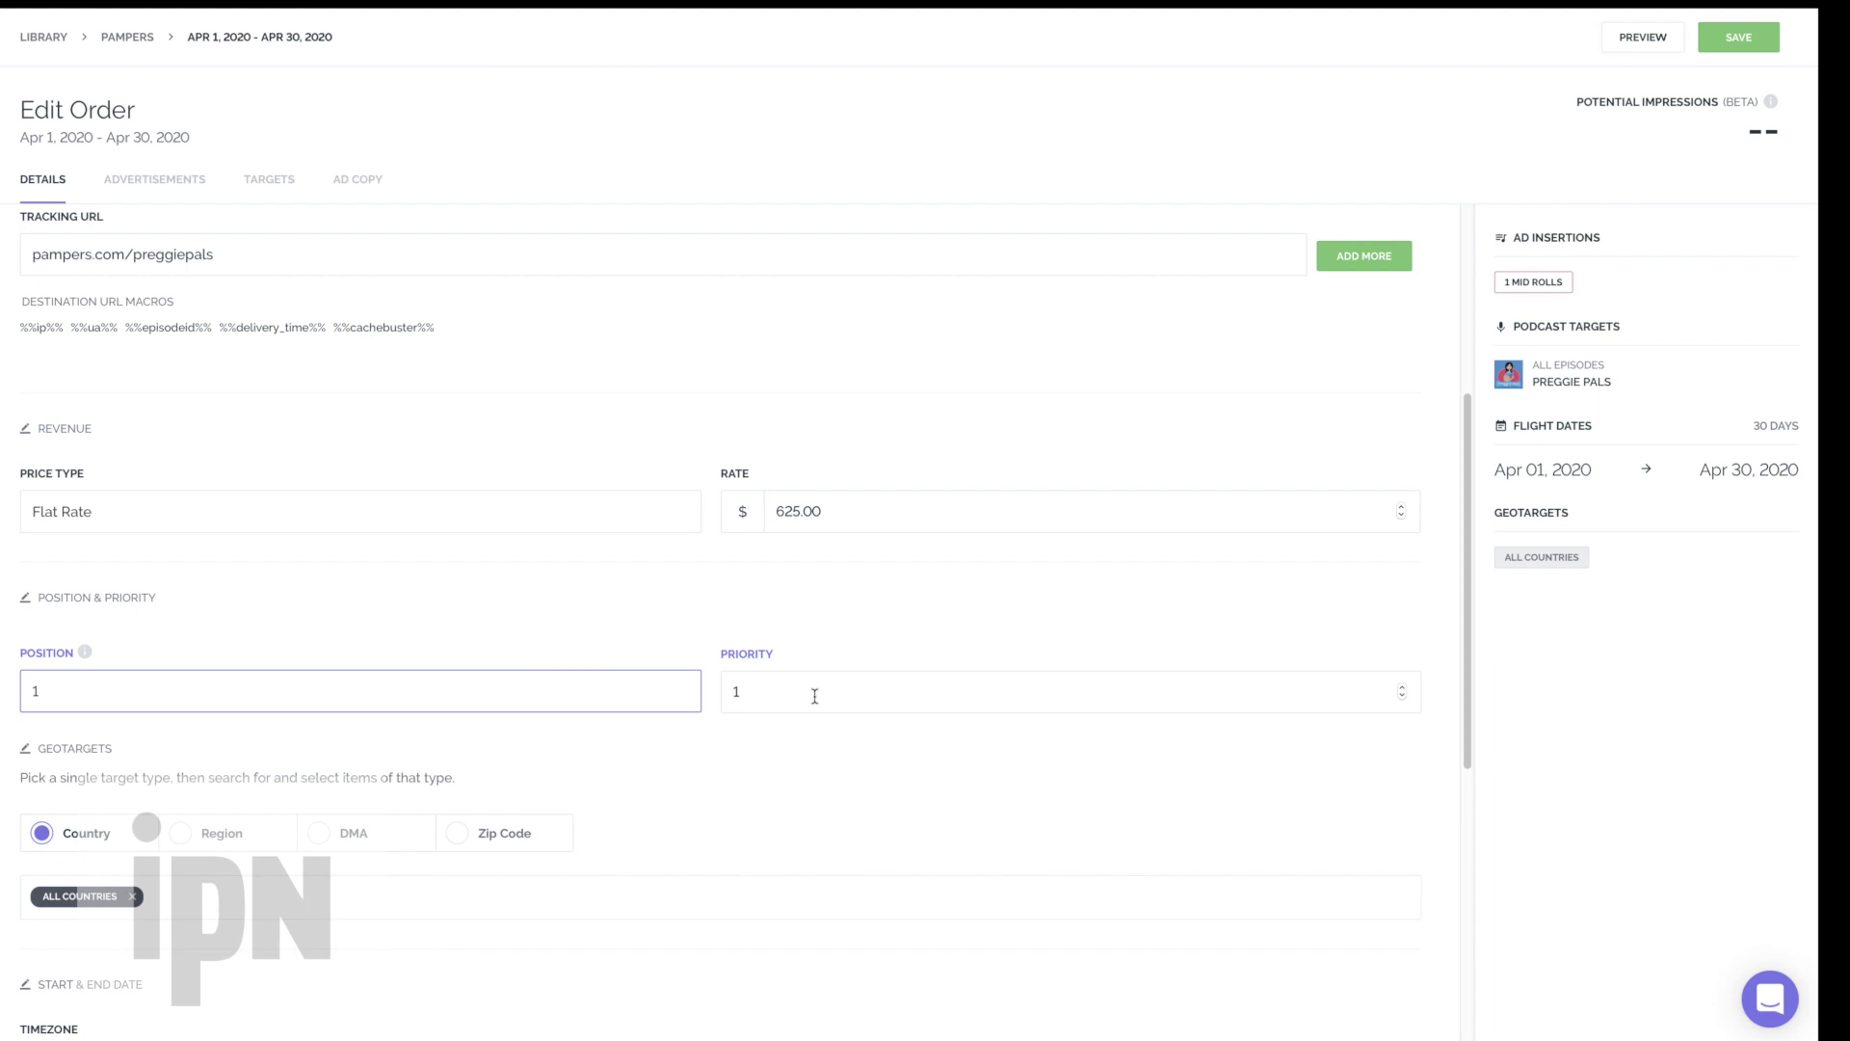
{"action": "scroll", "coordinate": [814, 696], "scroll_direction": "up", "scroll_amount": 5}
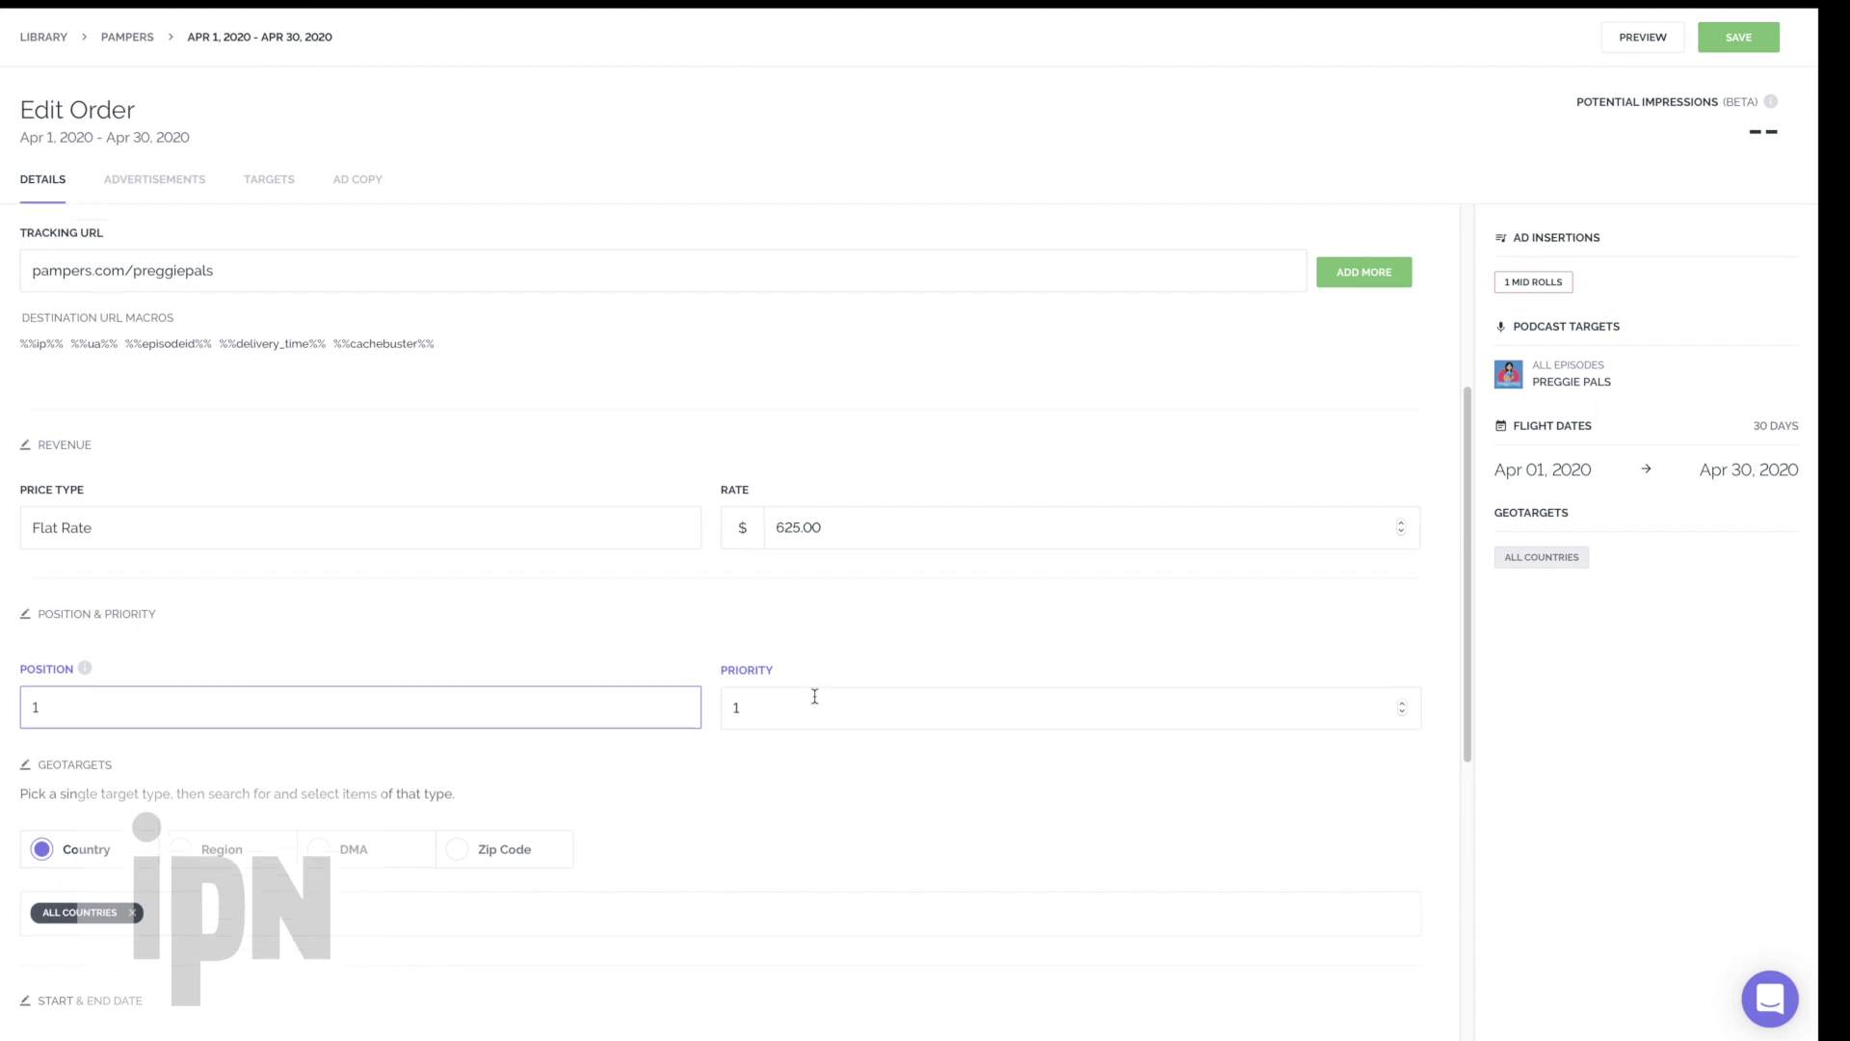
{"action": "double_click", "coordinate": [782, 336]}
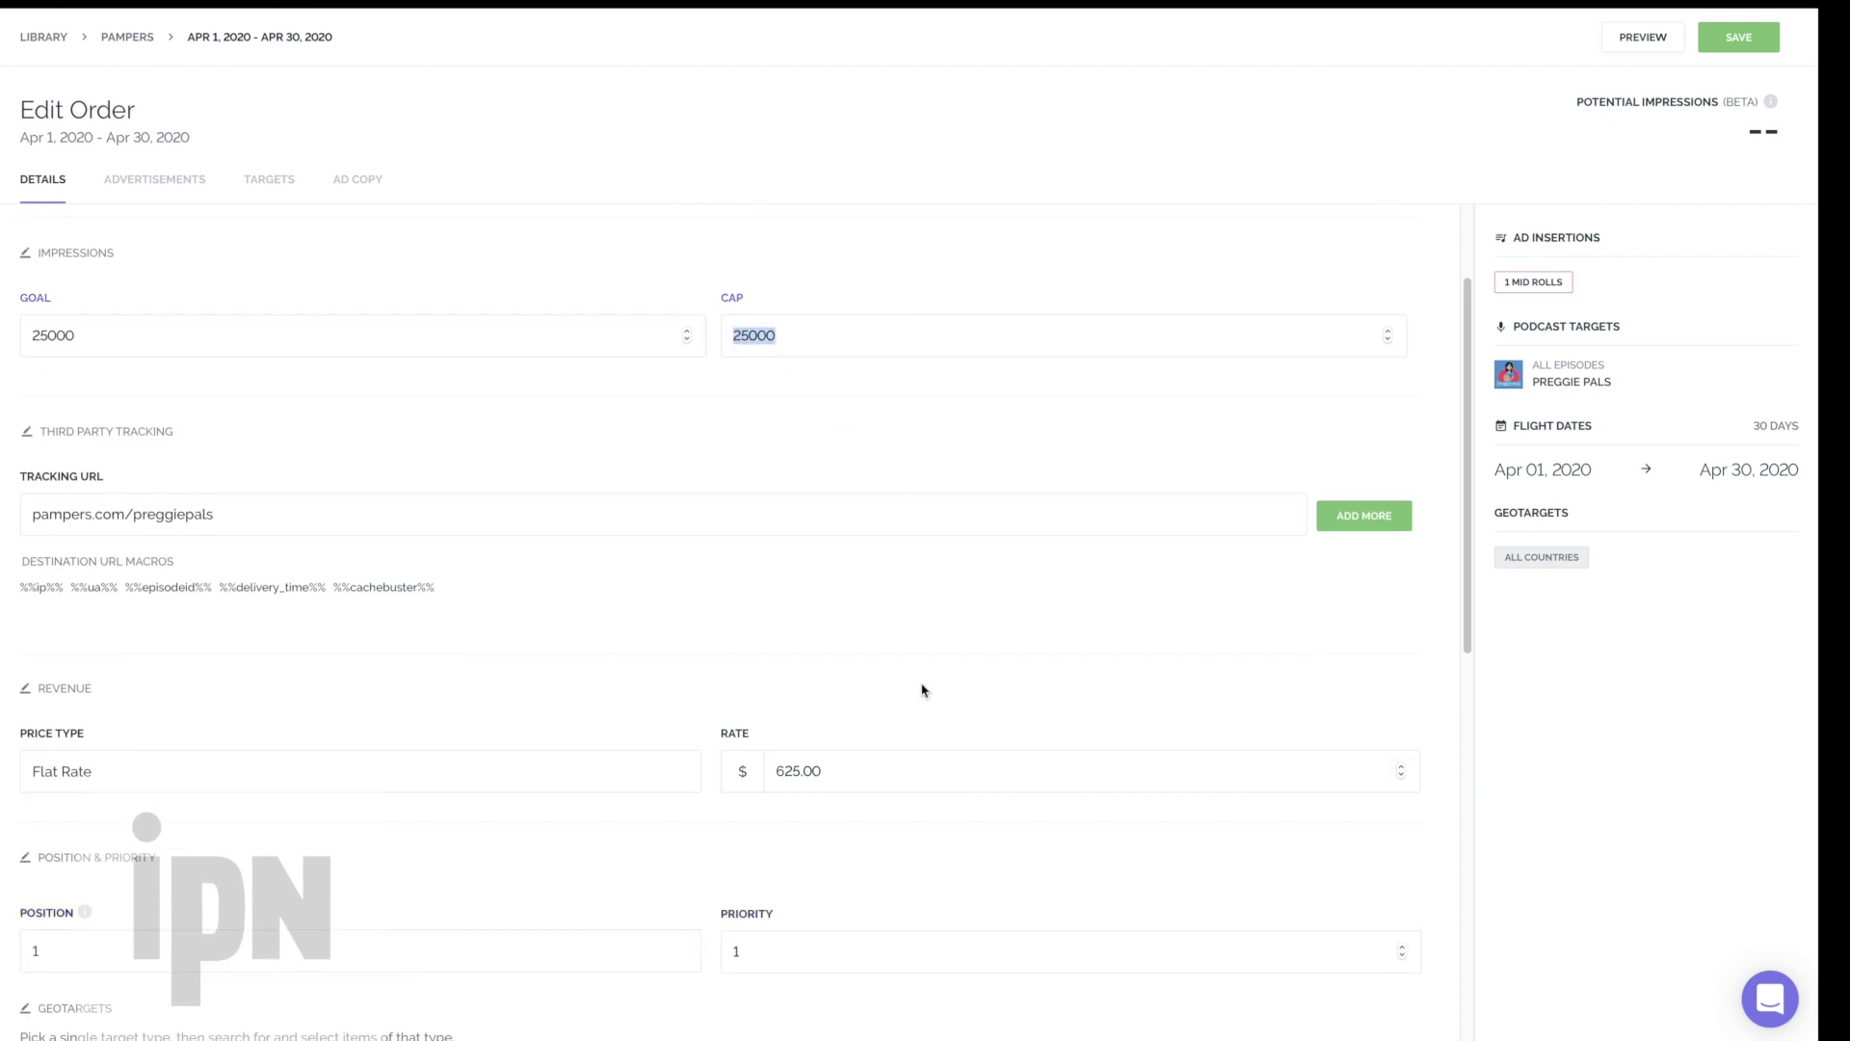
{"action": "scroll", "coordinate": [605, 641], "scroll_direction": "down", "scroll_amount": 1}
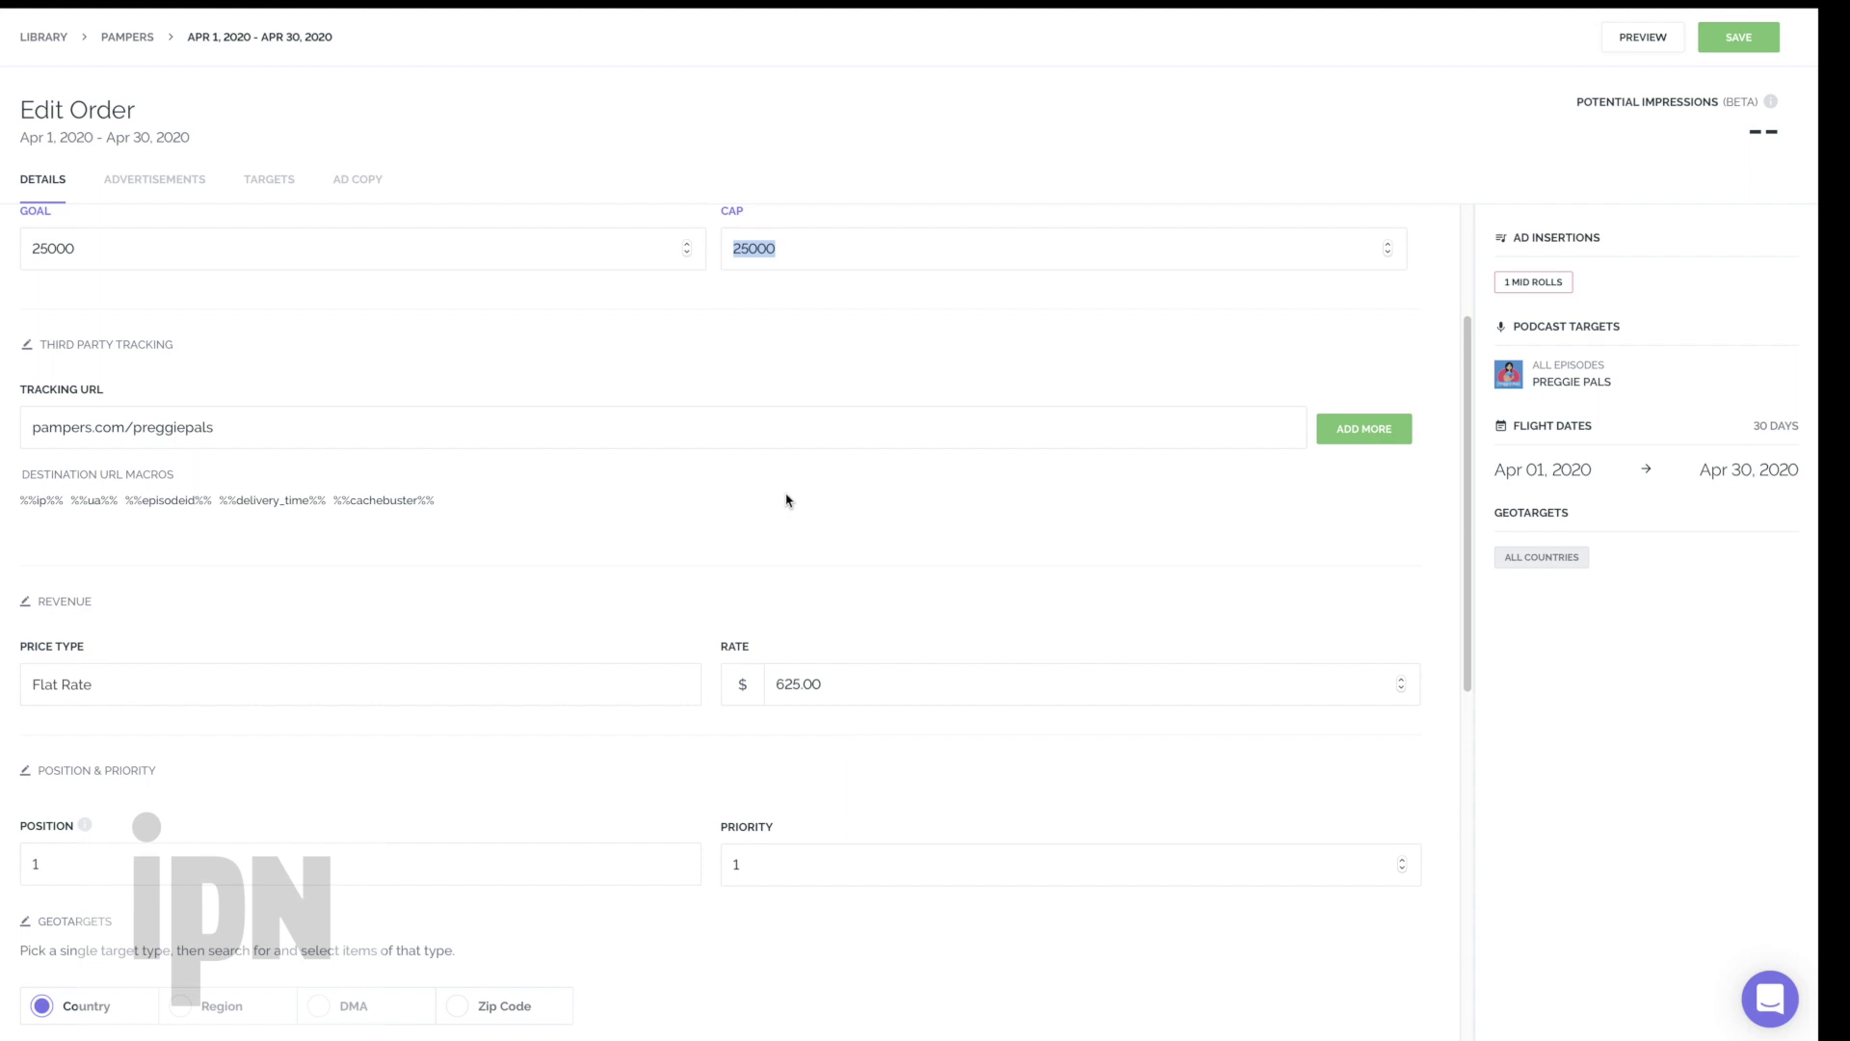
{"action": "scroll", "coordinate": [835, 947], "scroll_direction": "down", "scroll_amount": 1}
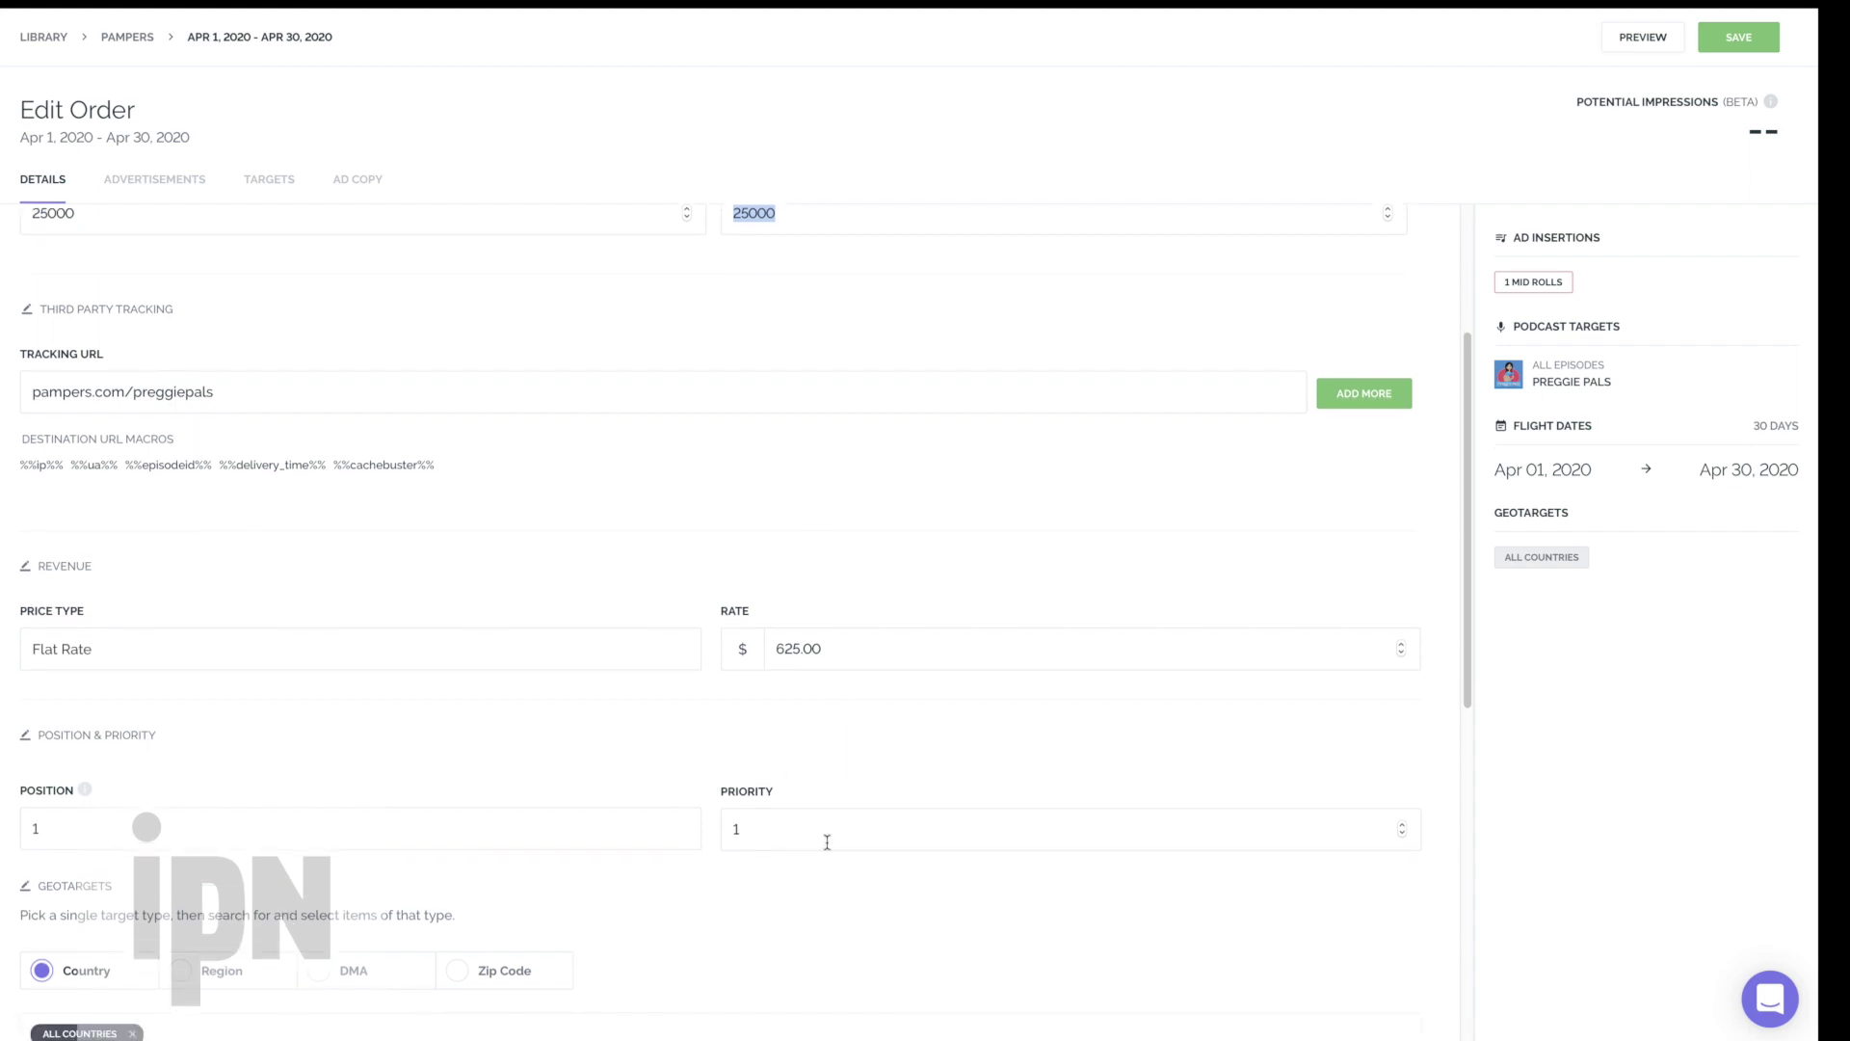
{"action": "scroll", "coordinate": [827, 841], "scroll_direction": "down", "scroll_amount": 1}
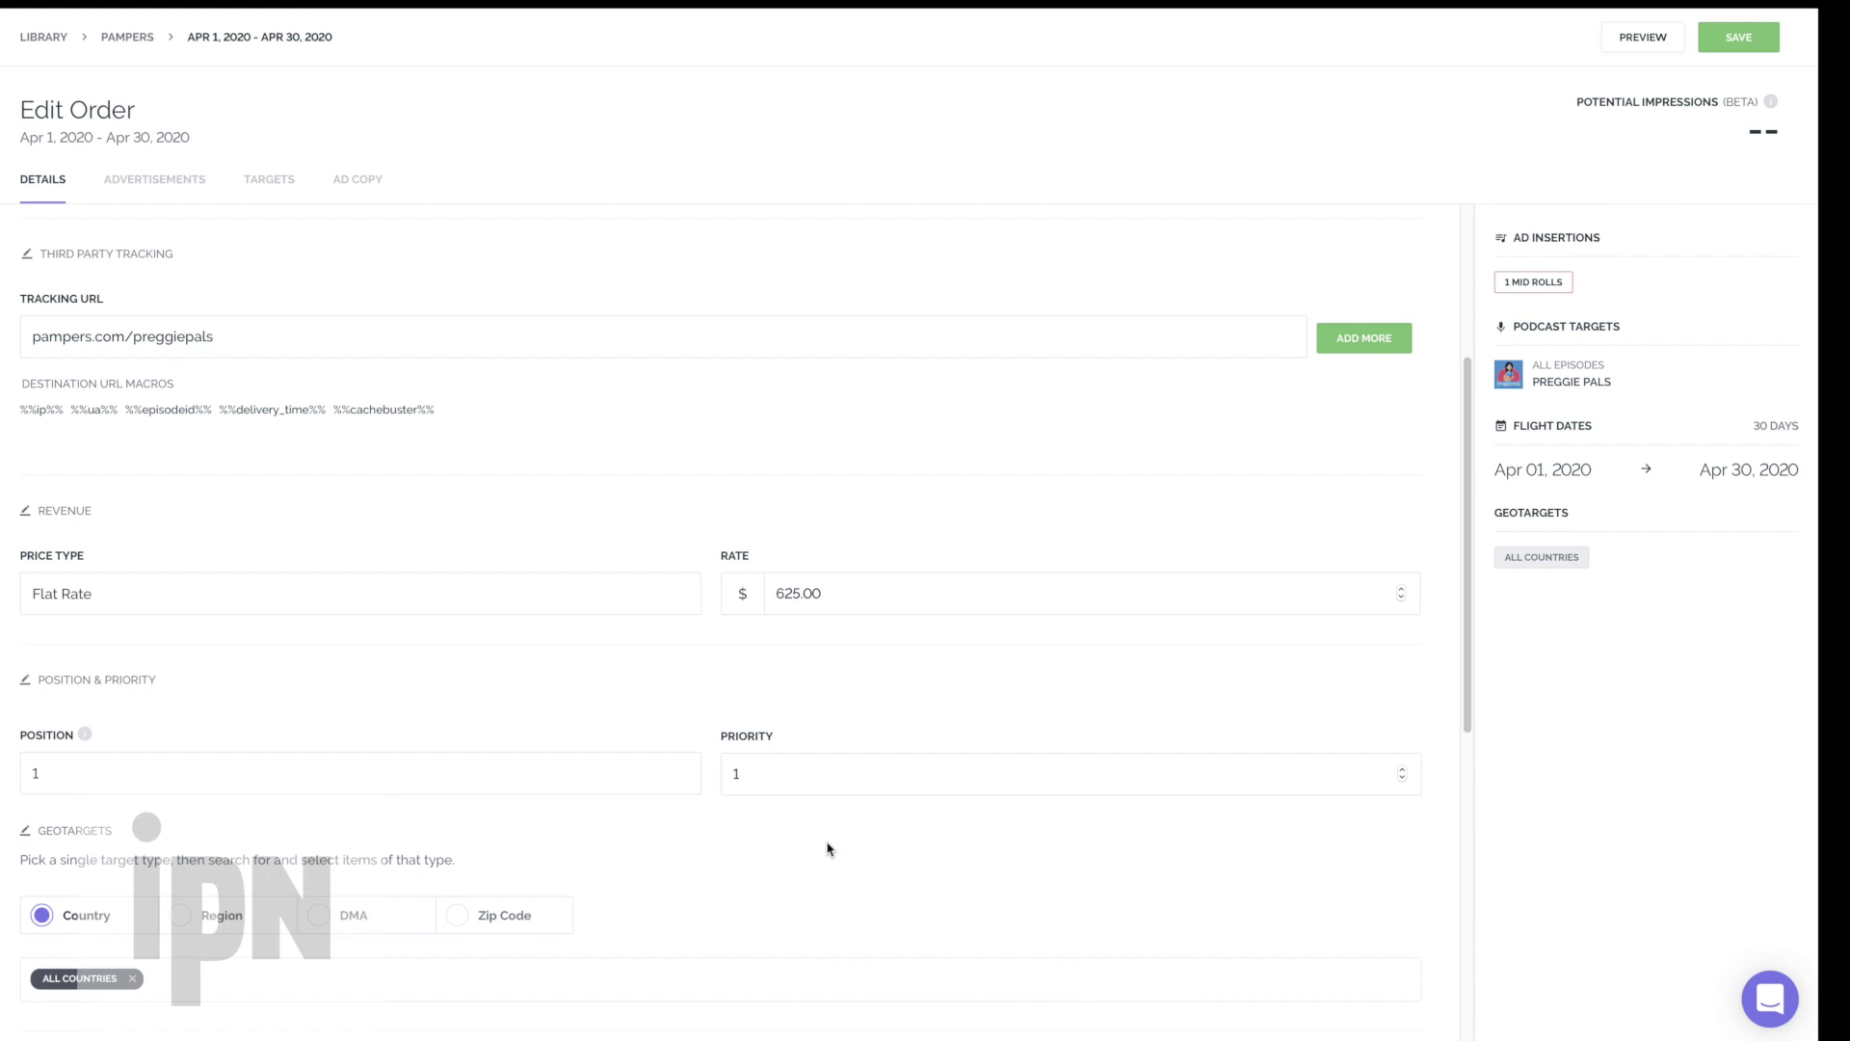
Remove the All Countries geotarget from the order and add it back using the search term "all"
{"action": "scroll", "coordinate": [827, 848], "scroll_direction": "down", "scroll_amount": 2}
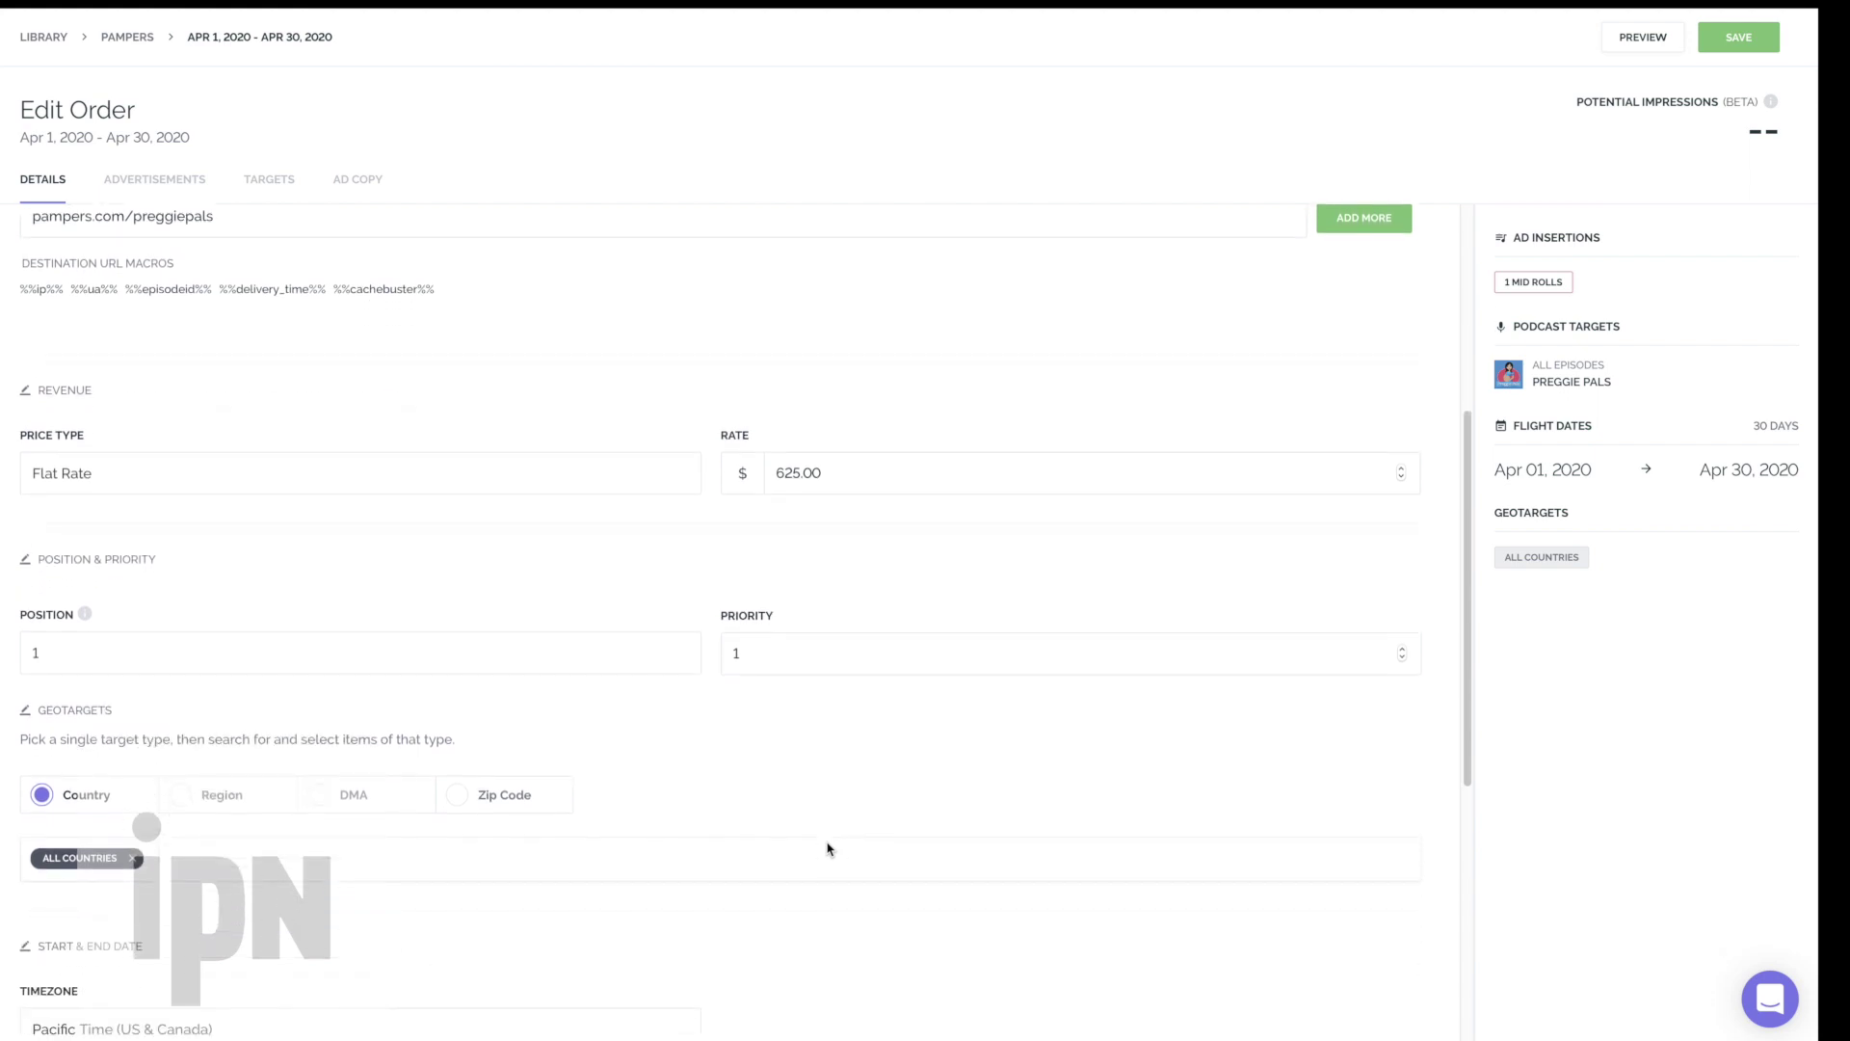
{"action": "scroll", "coordinate": [827, 848], "scroll_direction": "down", "scroll_amount": 2}
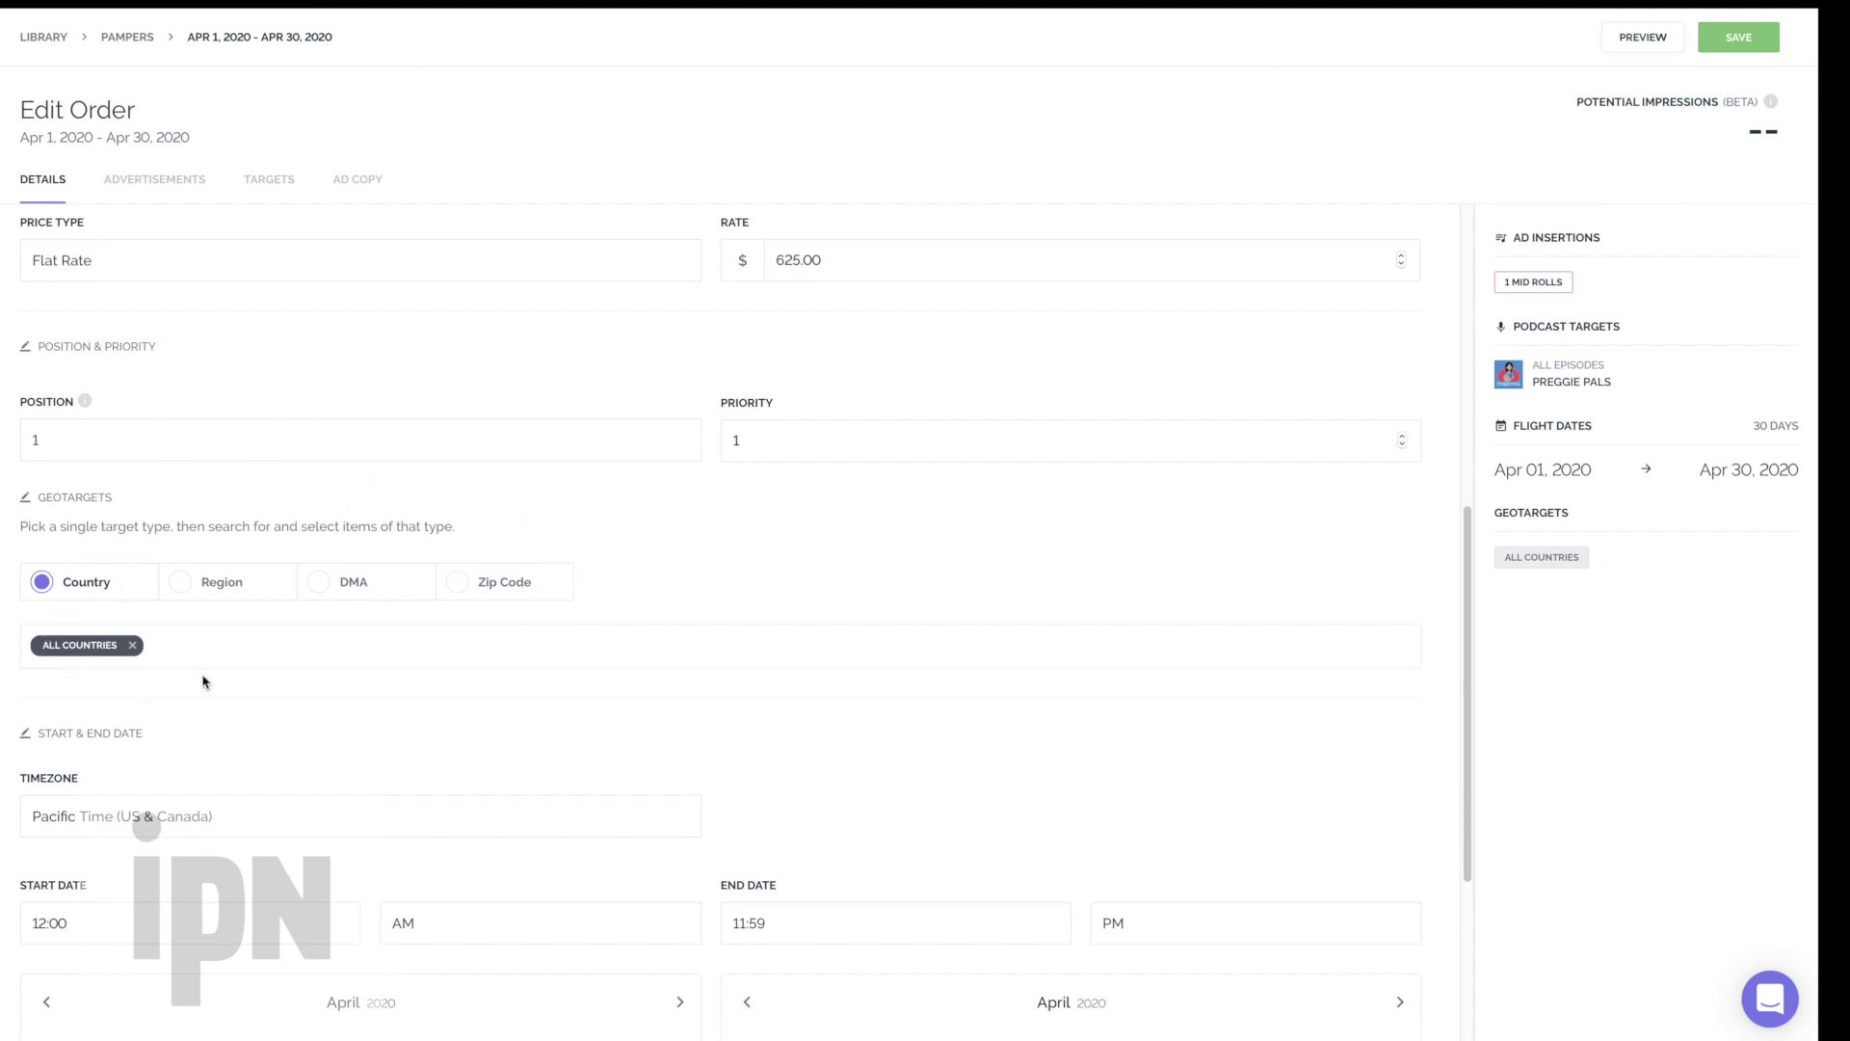
{"action": "left_click", "coordinate": [132, 646]}
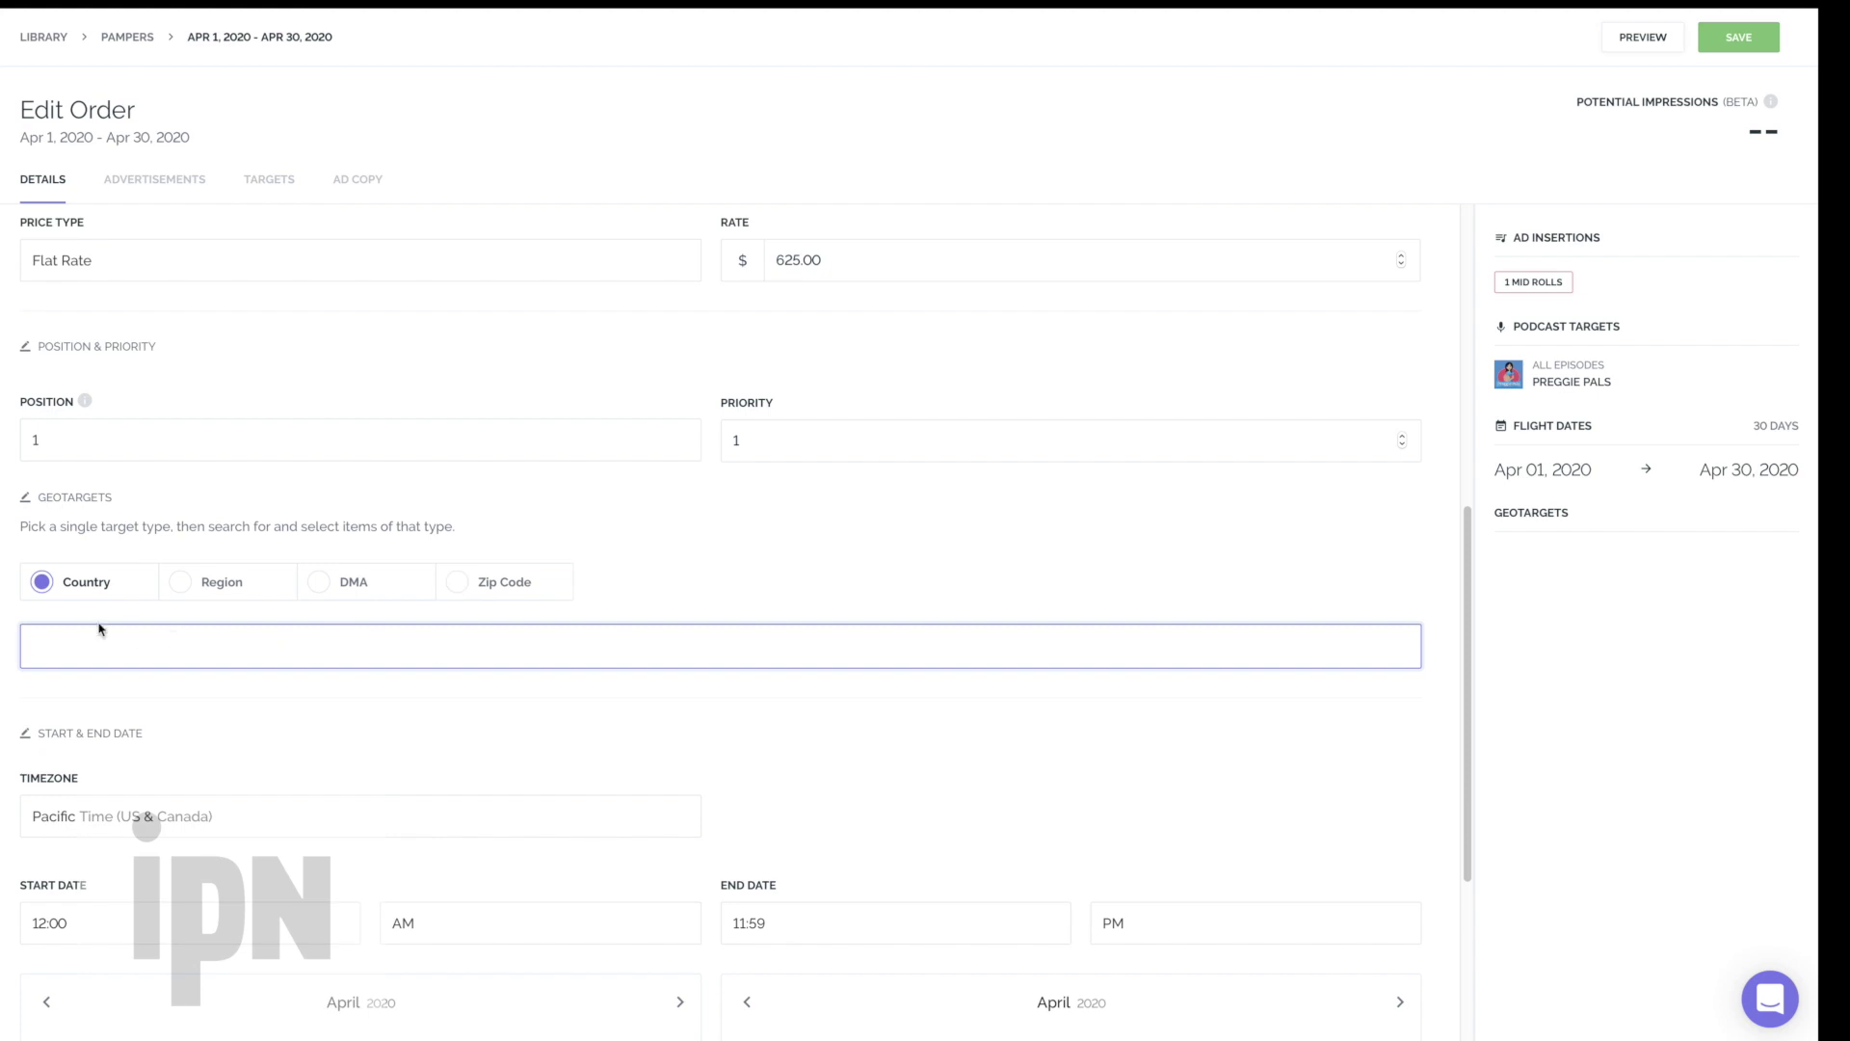
{"action": "type", "text": "all"}
{"action": "left_click", "coordinate": [99, 688]}
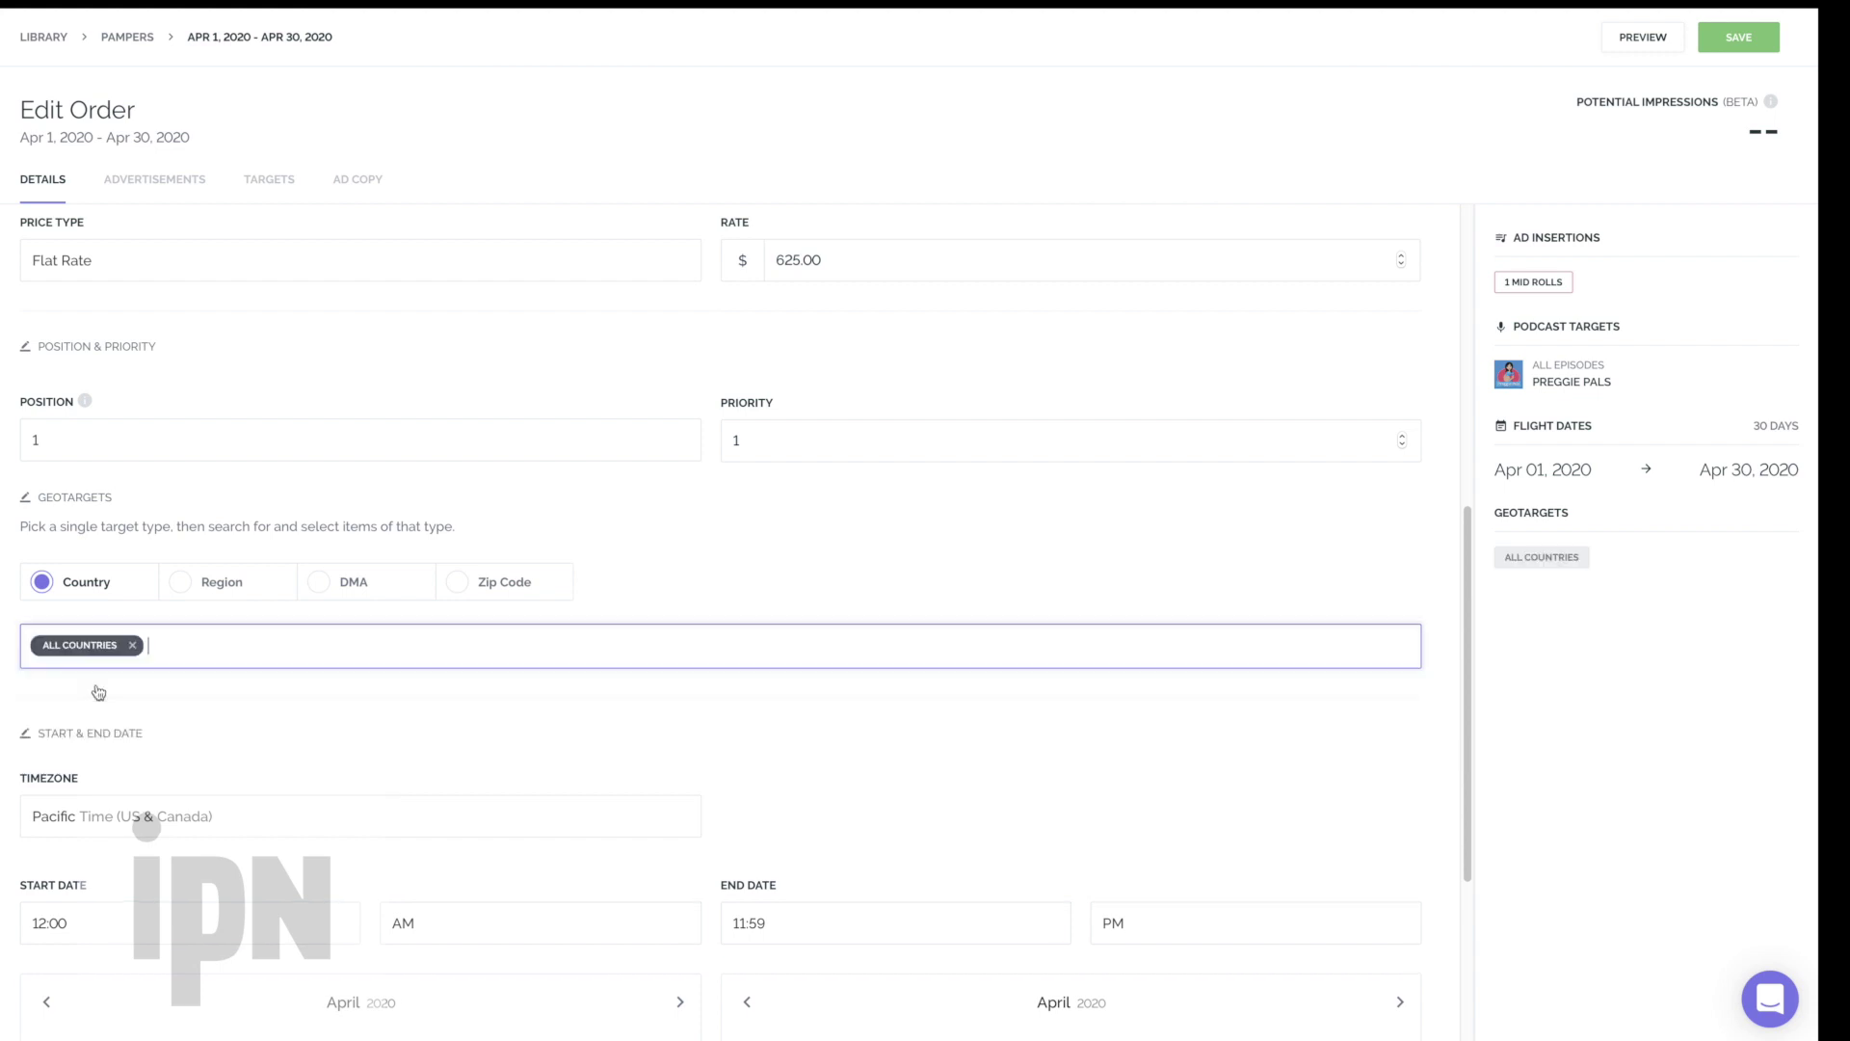
Examine the order's time zone and start and end dates together with its impressions cap
{"action": "scroll", "coordinate": [98, 692], "scroll_direction": "down", "scroll_amount": 4}
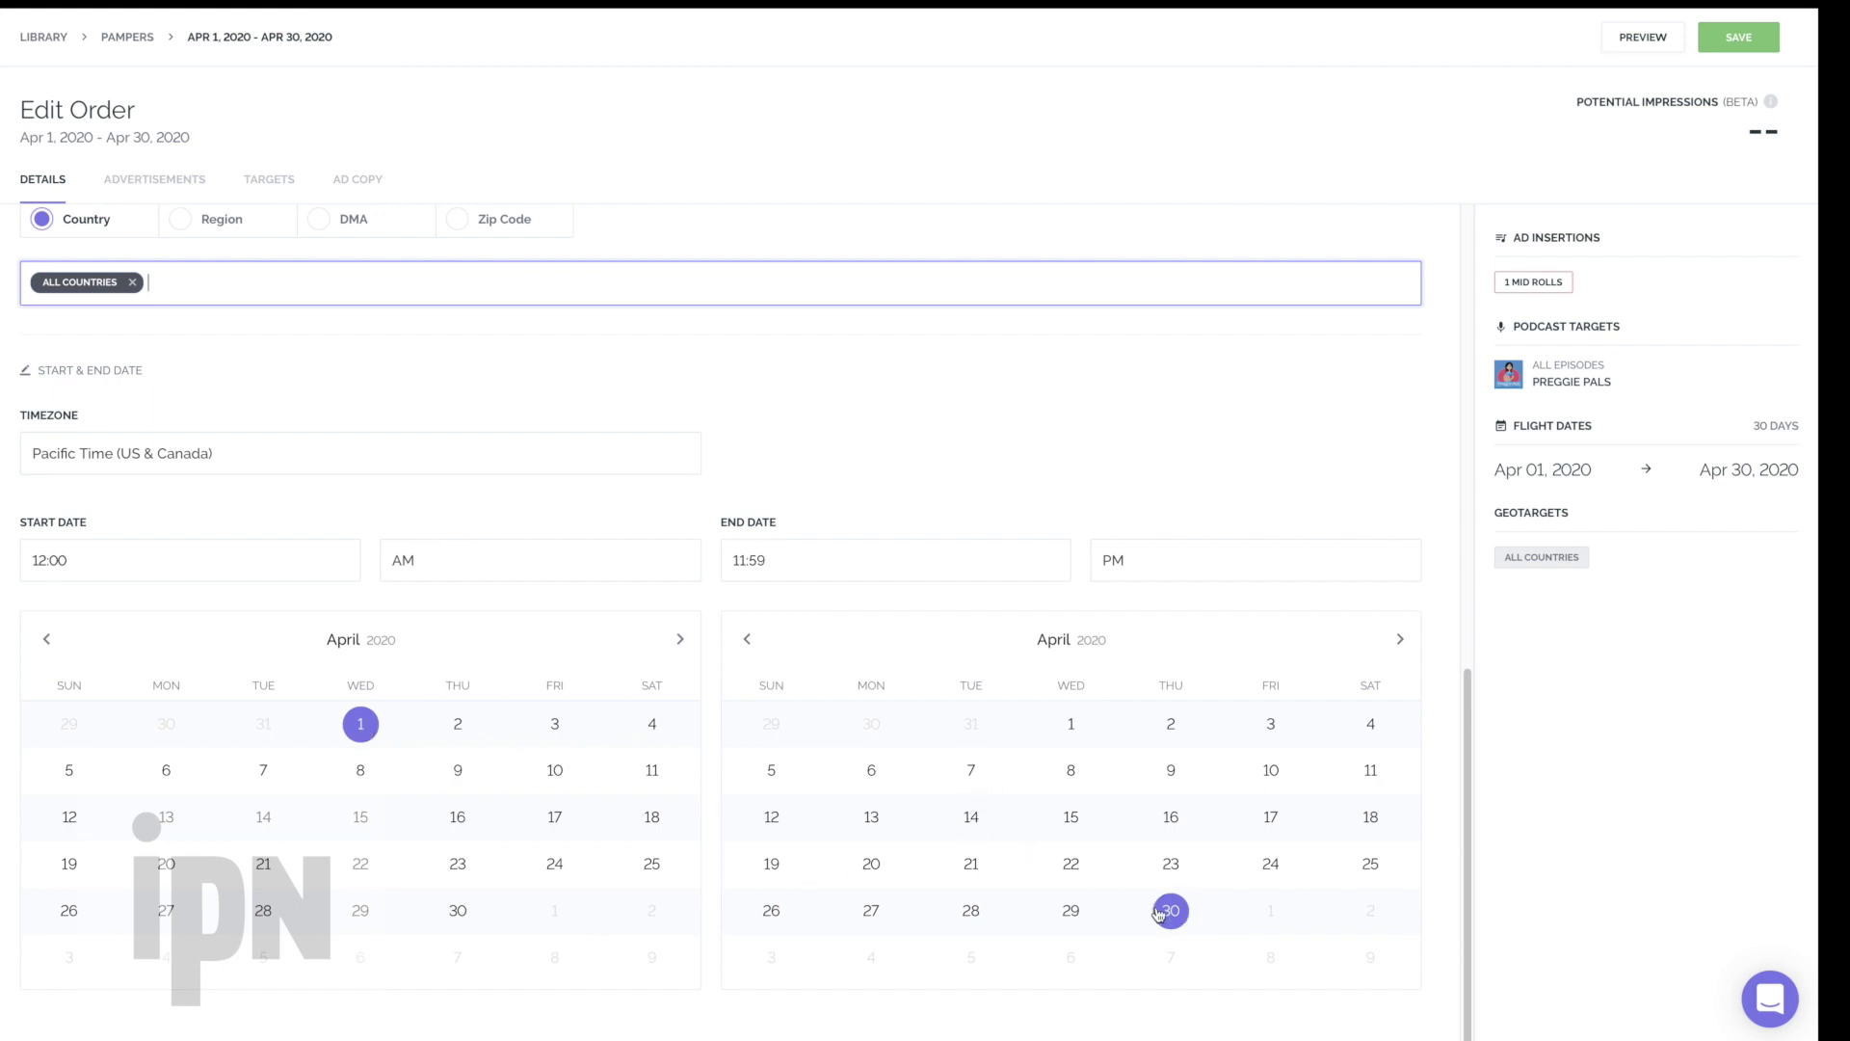
{"action": "scroll", "coordinate": [1159, 913], "scroll_direction": "up", "scroll_amount": 1}
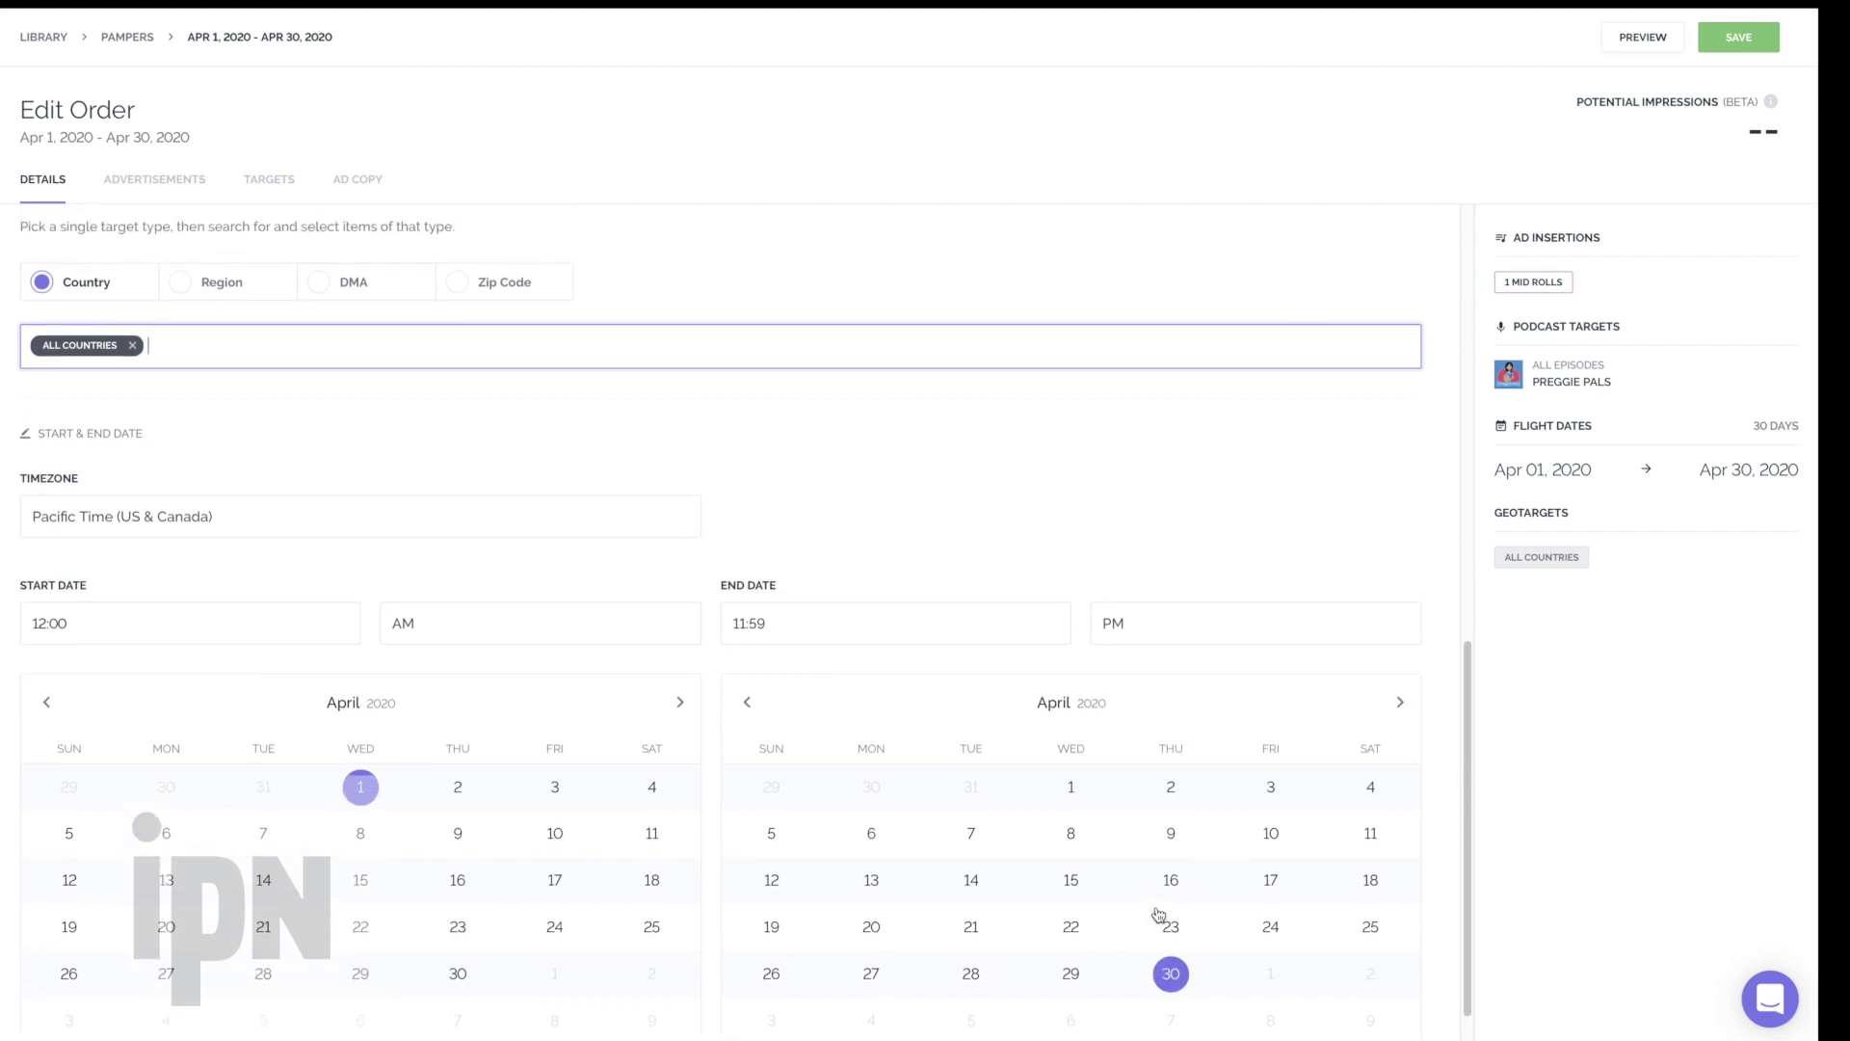
{"action": "scroll", "coordinate": [1159, 914], "scroll_direction": "up", "scroll_amount": 1}
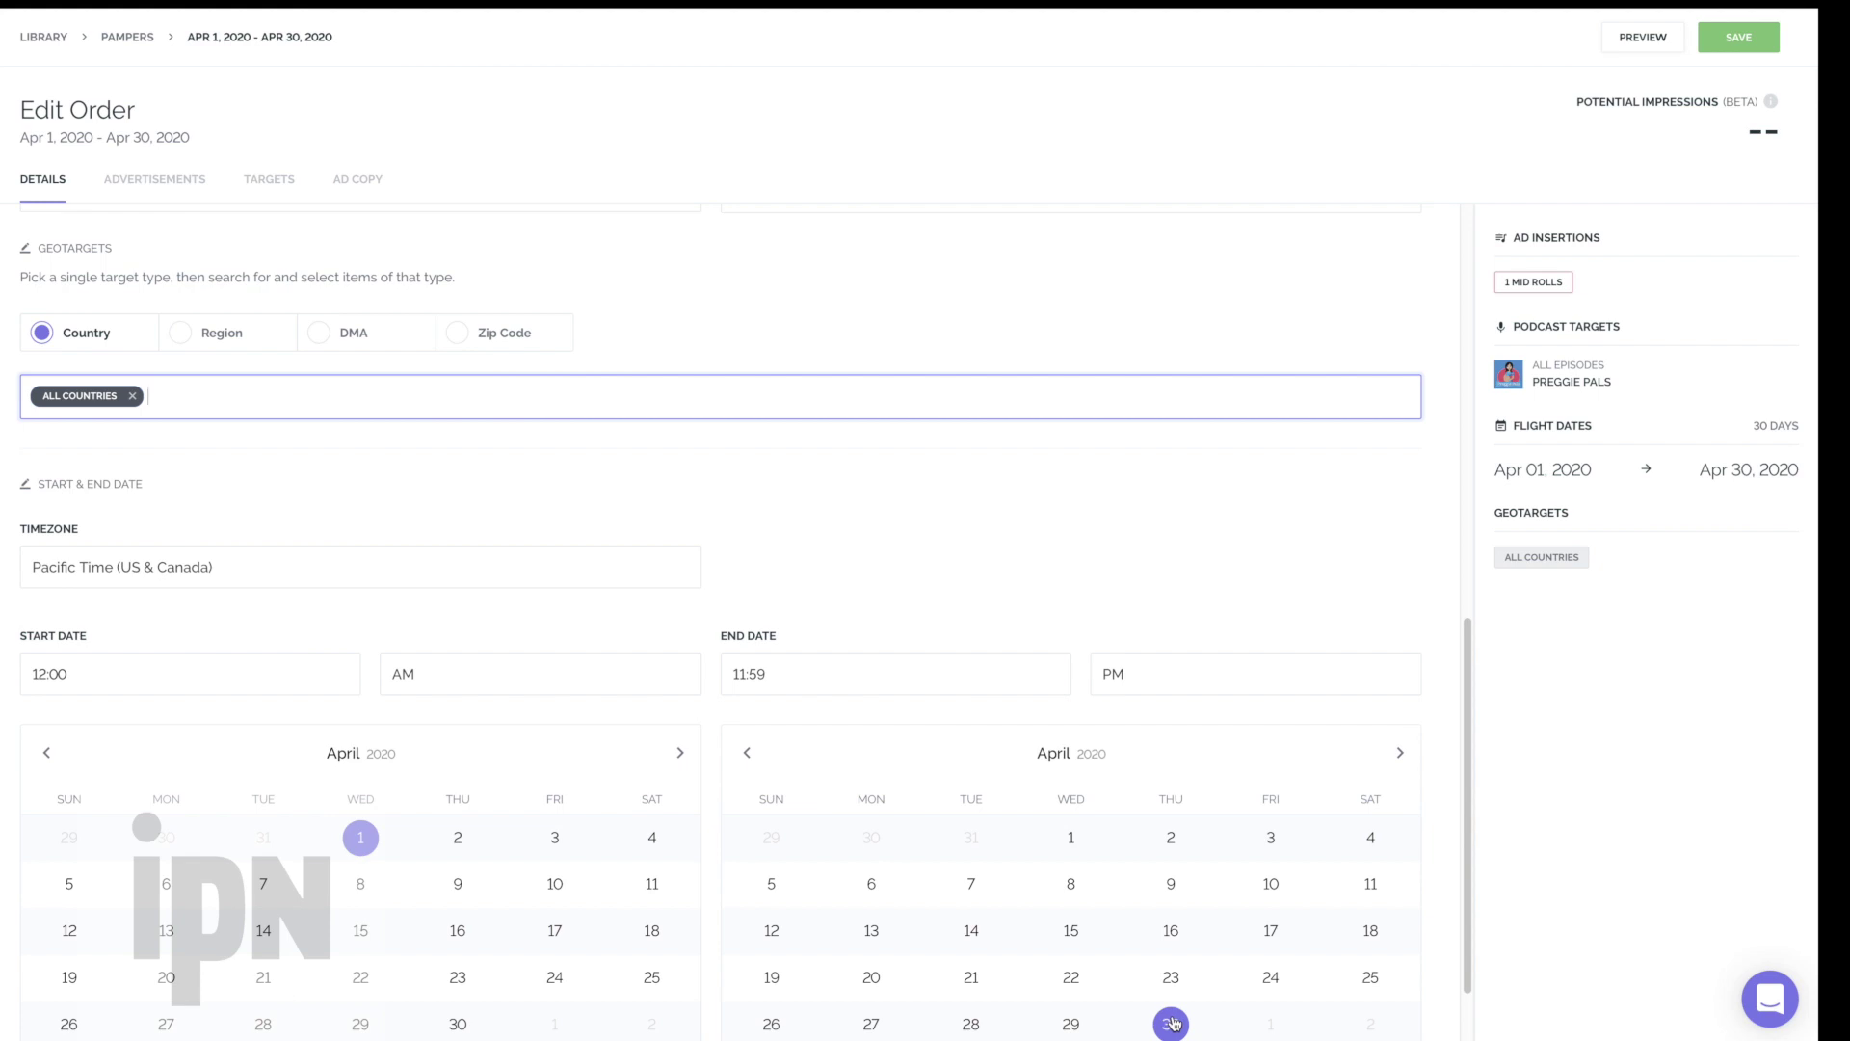
{"action": "scroll", "coordinate": [1170, 1024], "scroll_direction": "up", "scroll_amount": 8}
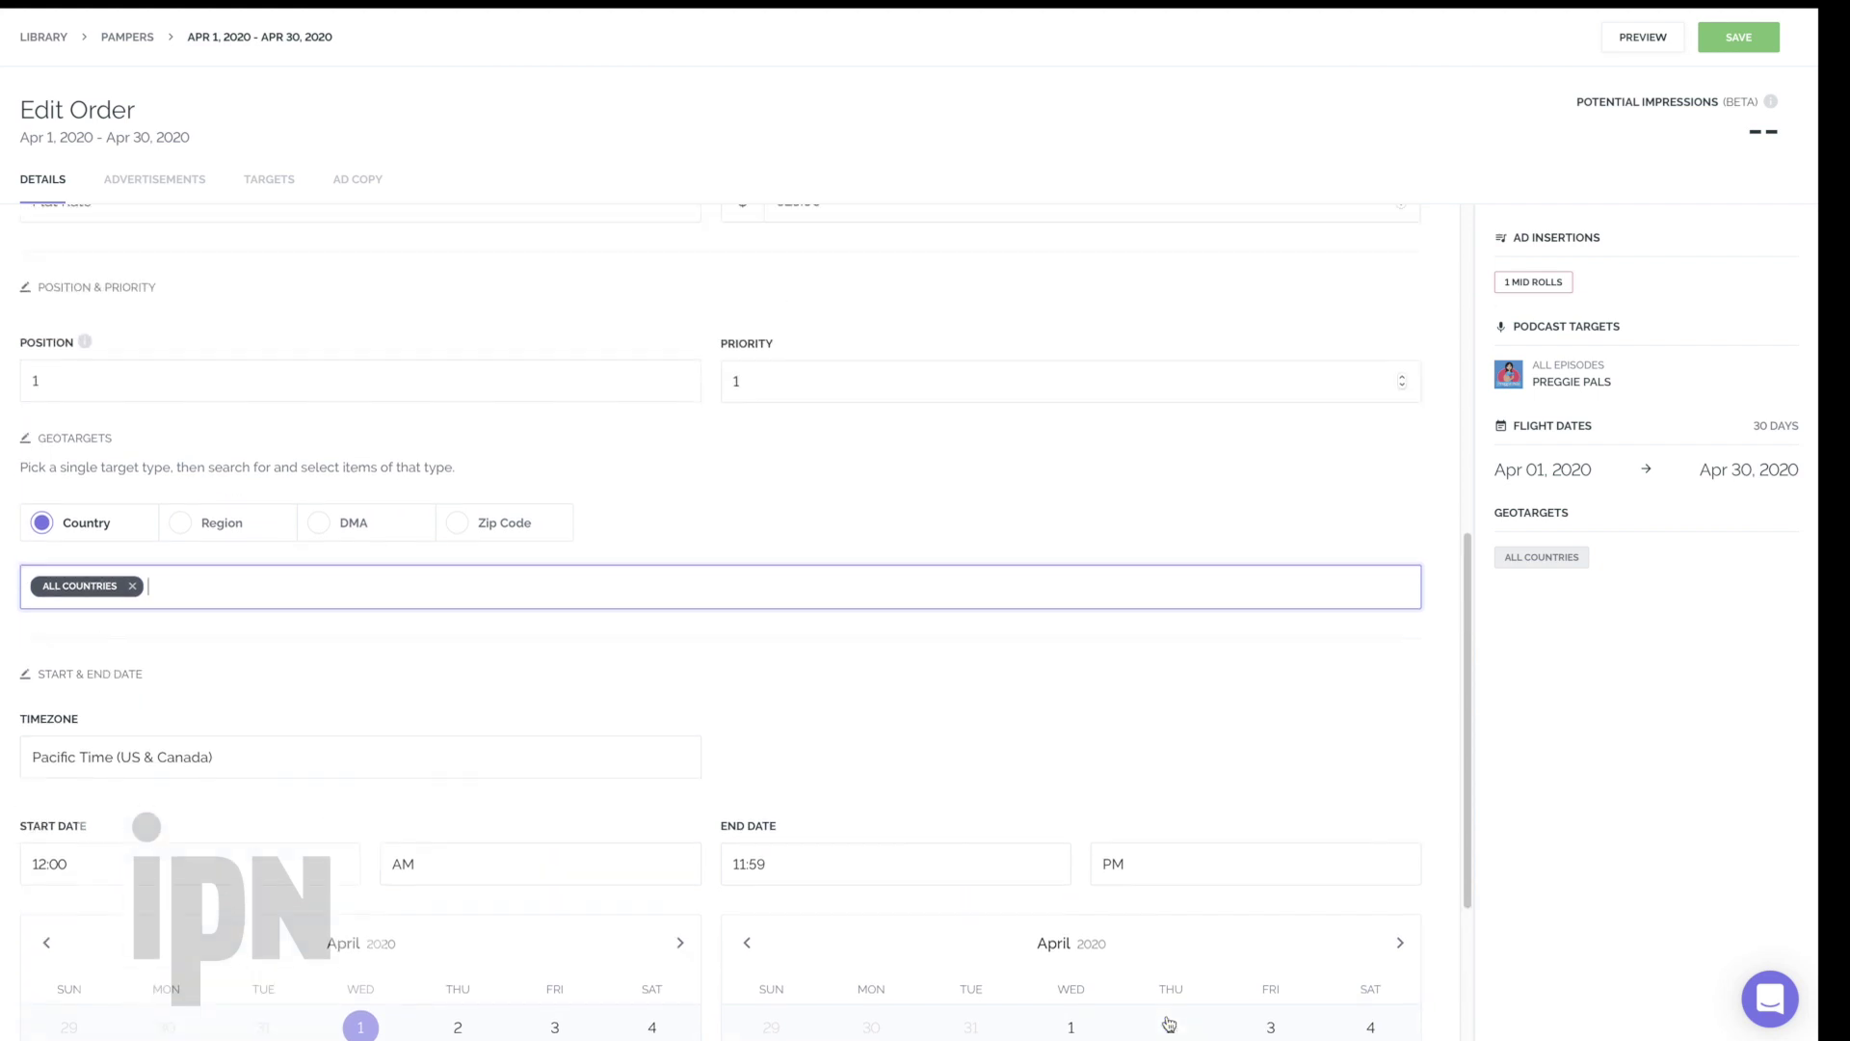
{"action": "scroll", "coordinate": [1169, 1023], "scroll_direction": "up", "scroll_amount": 2}
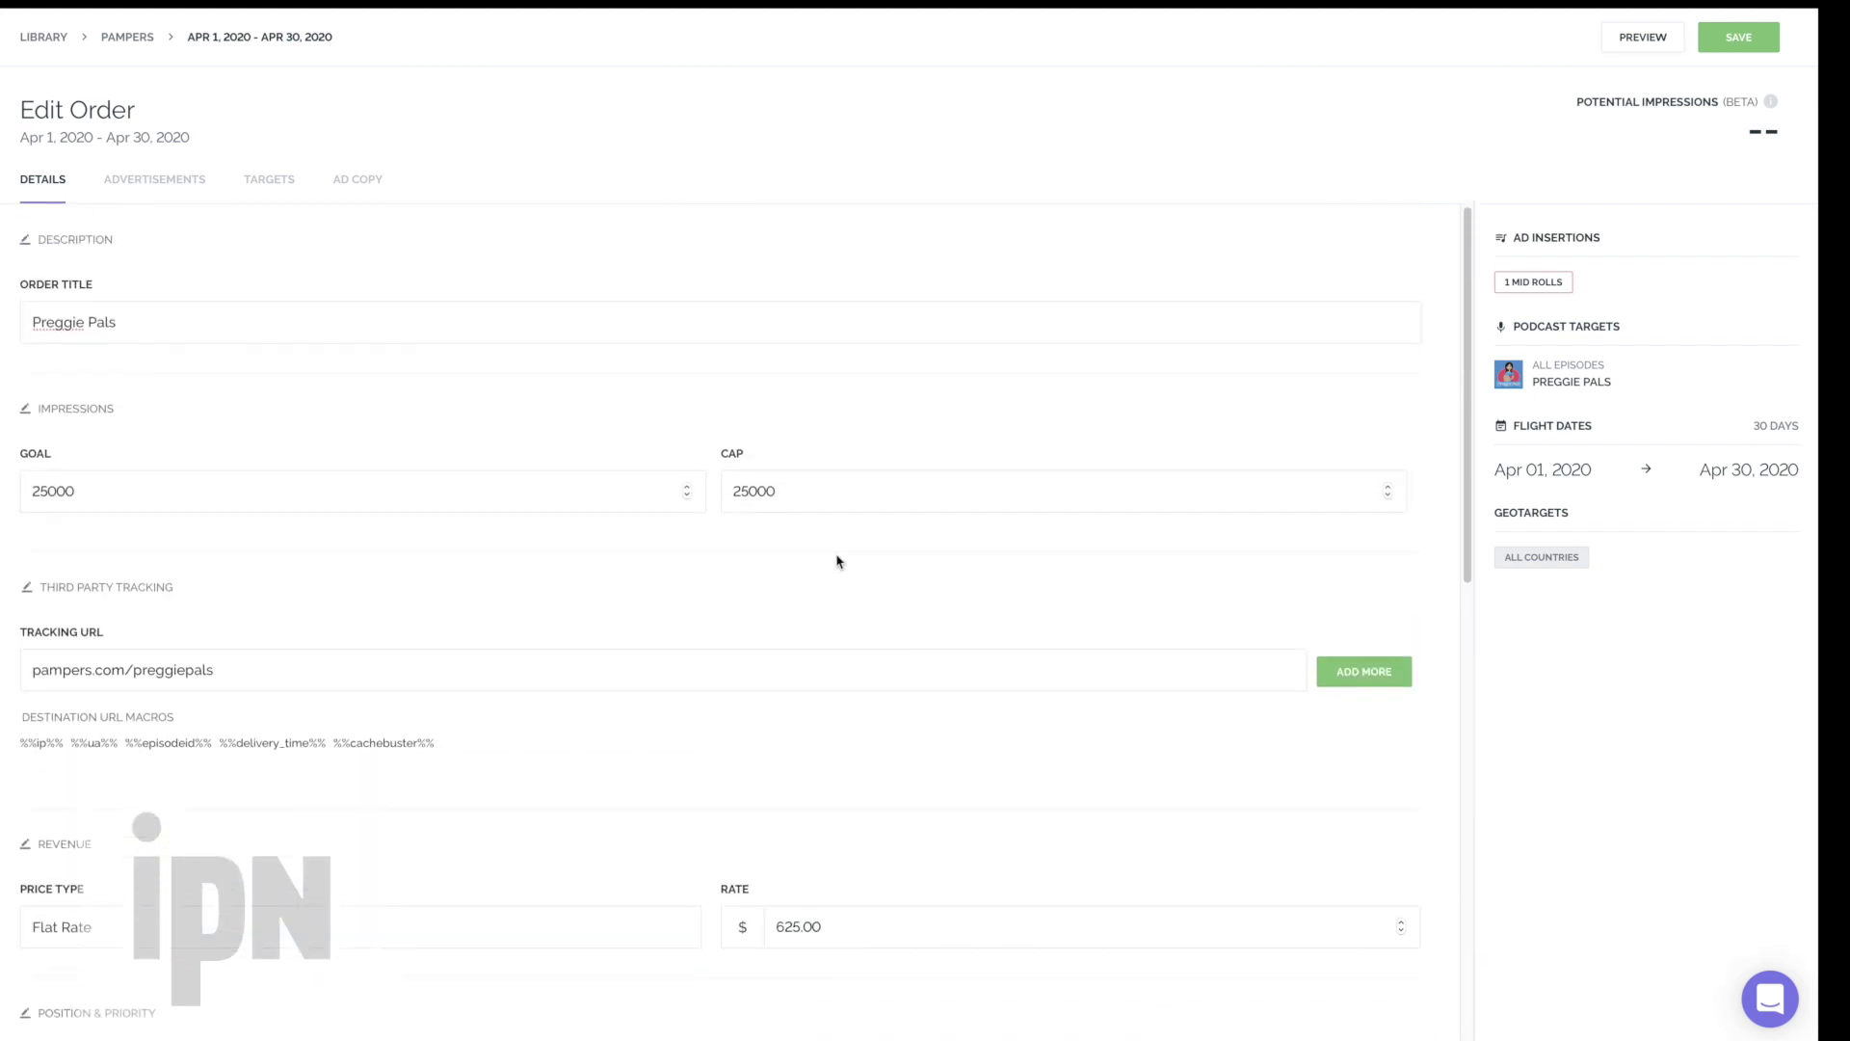
{"action": "left_click_drag", "start_coordinate": [789, 490], "coordinate": [723, 492]}
{"action": "left_click", "coordinate": [801, 490]}
{"action": "scroll", "coordinate": [799, 486], "scroll_direction": "down", "scroll_amount": 15}
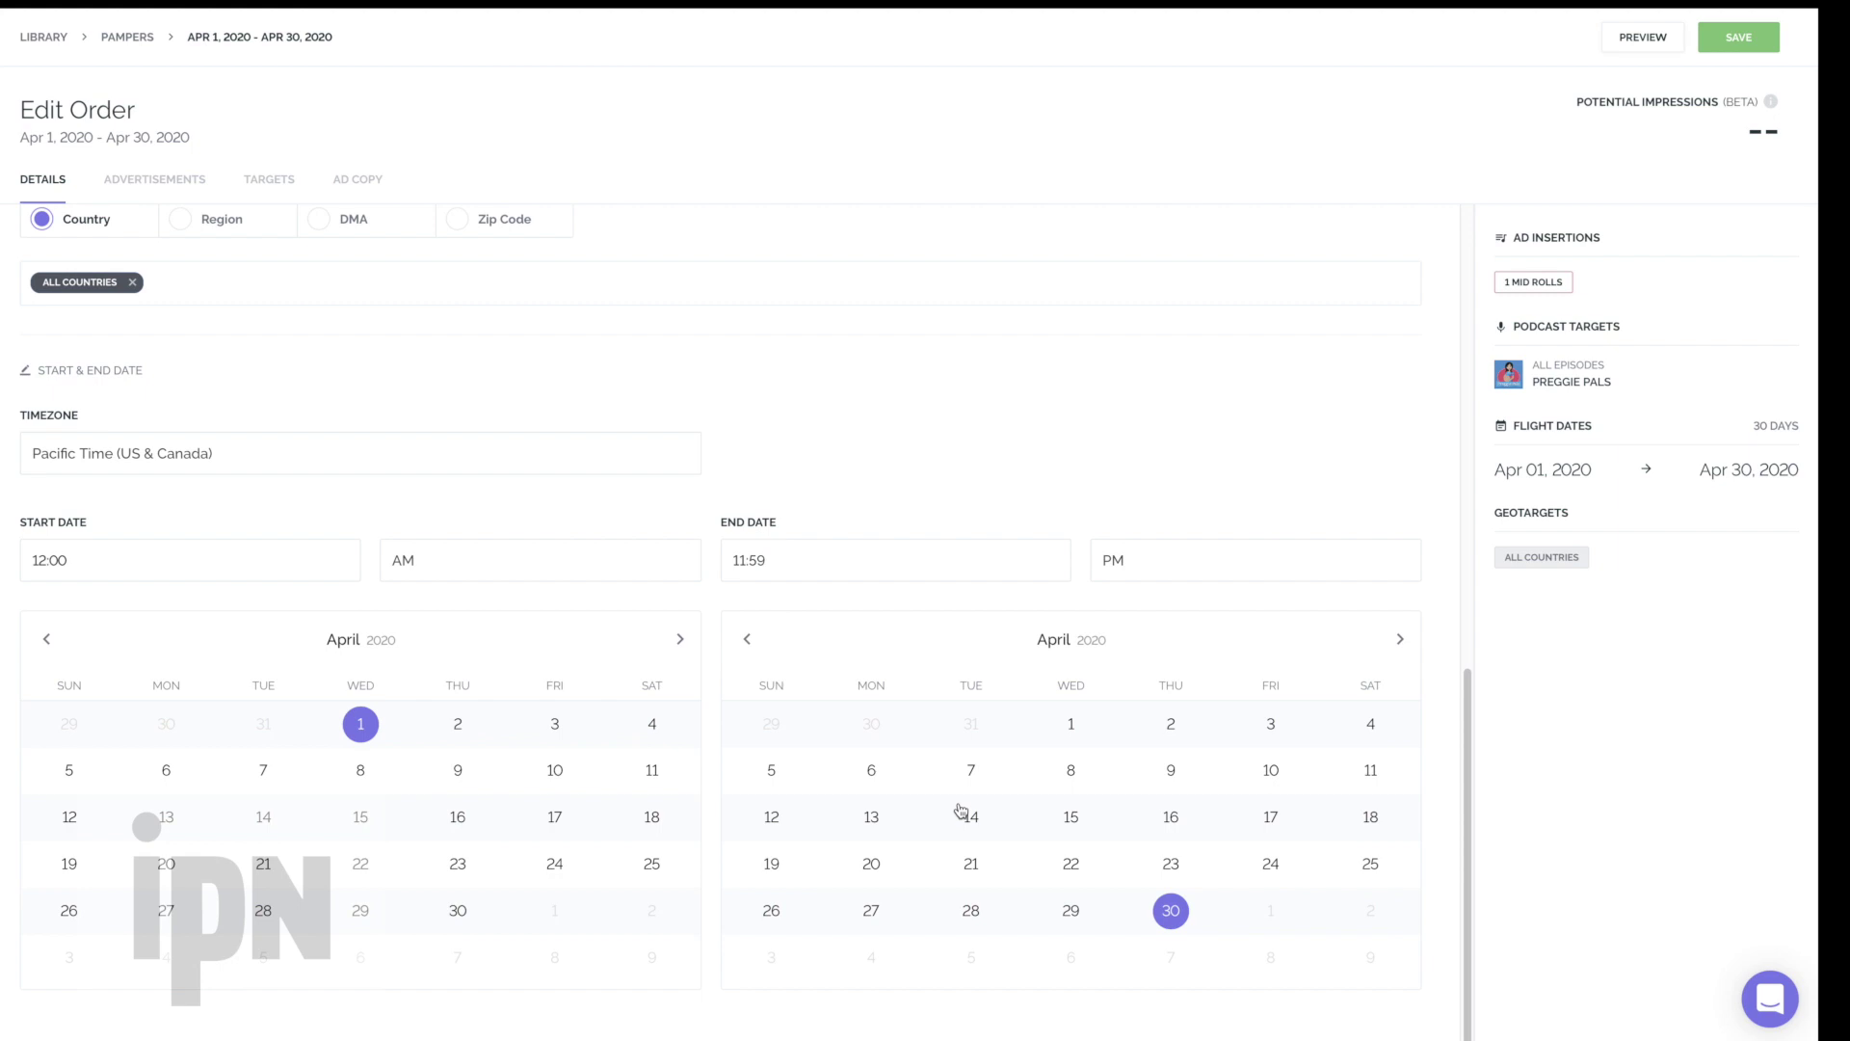
{"action": "scroll", "coordinate": [961, 811], "scroll_direction": "up", "scroll_amount": 1}
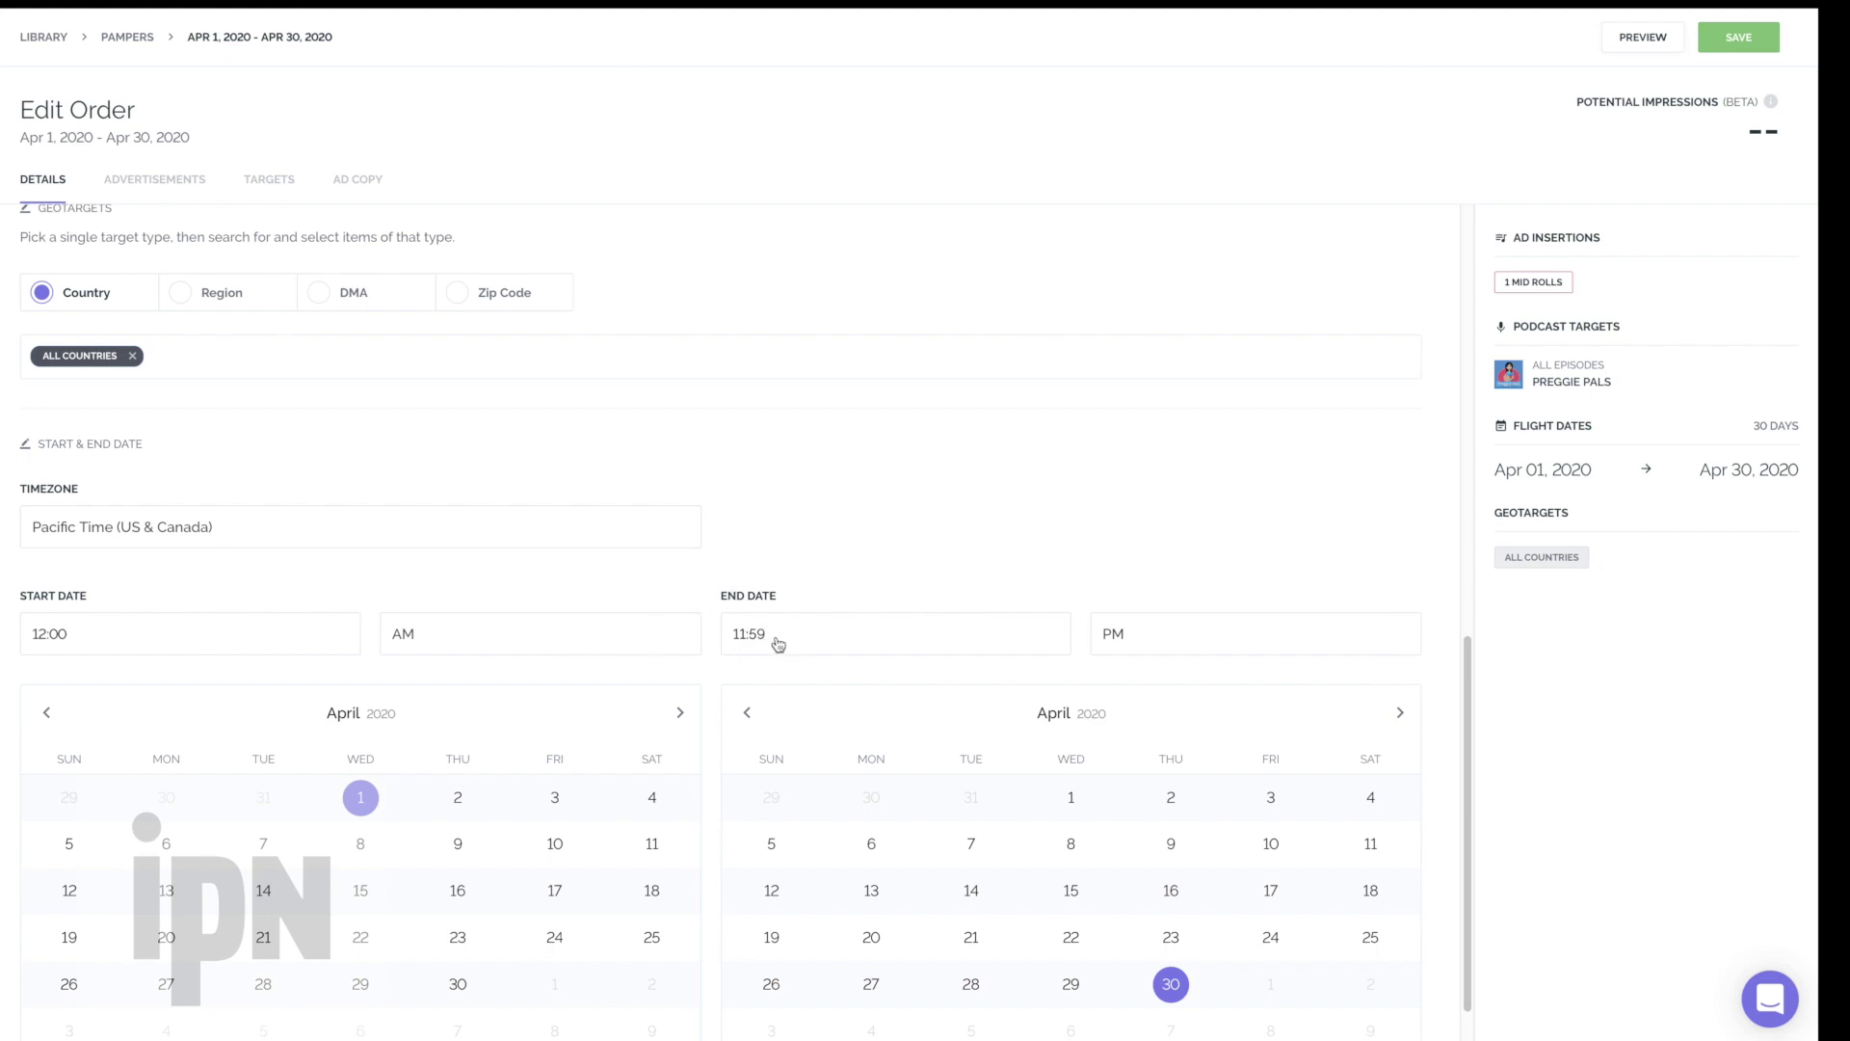
{"action": "scroll", "coordinate": [778, 644], "scroll_direction": "up", "scroll_amount": 12}
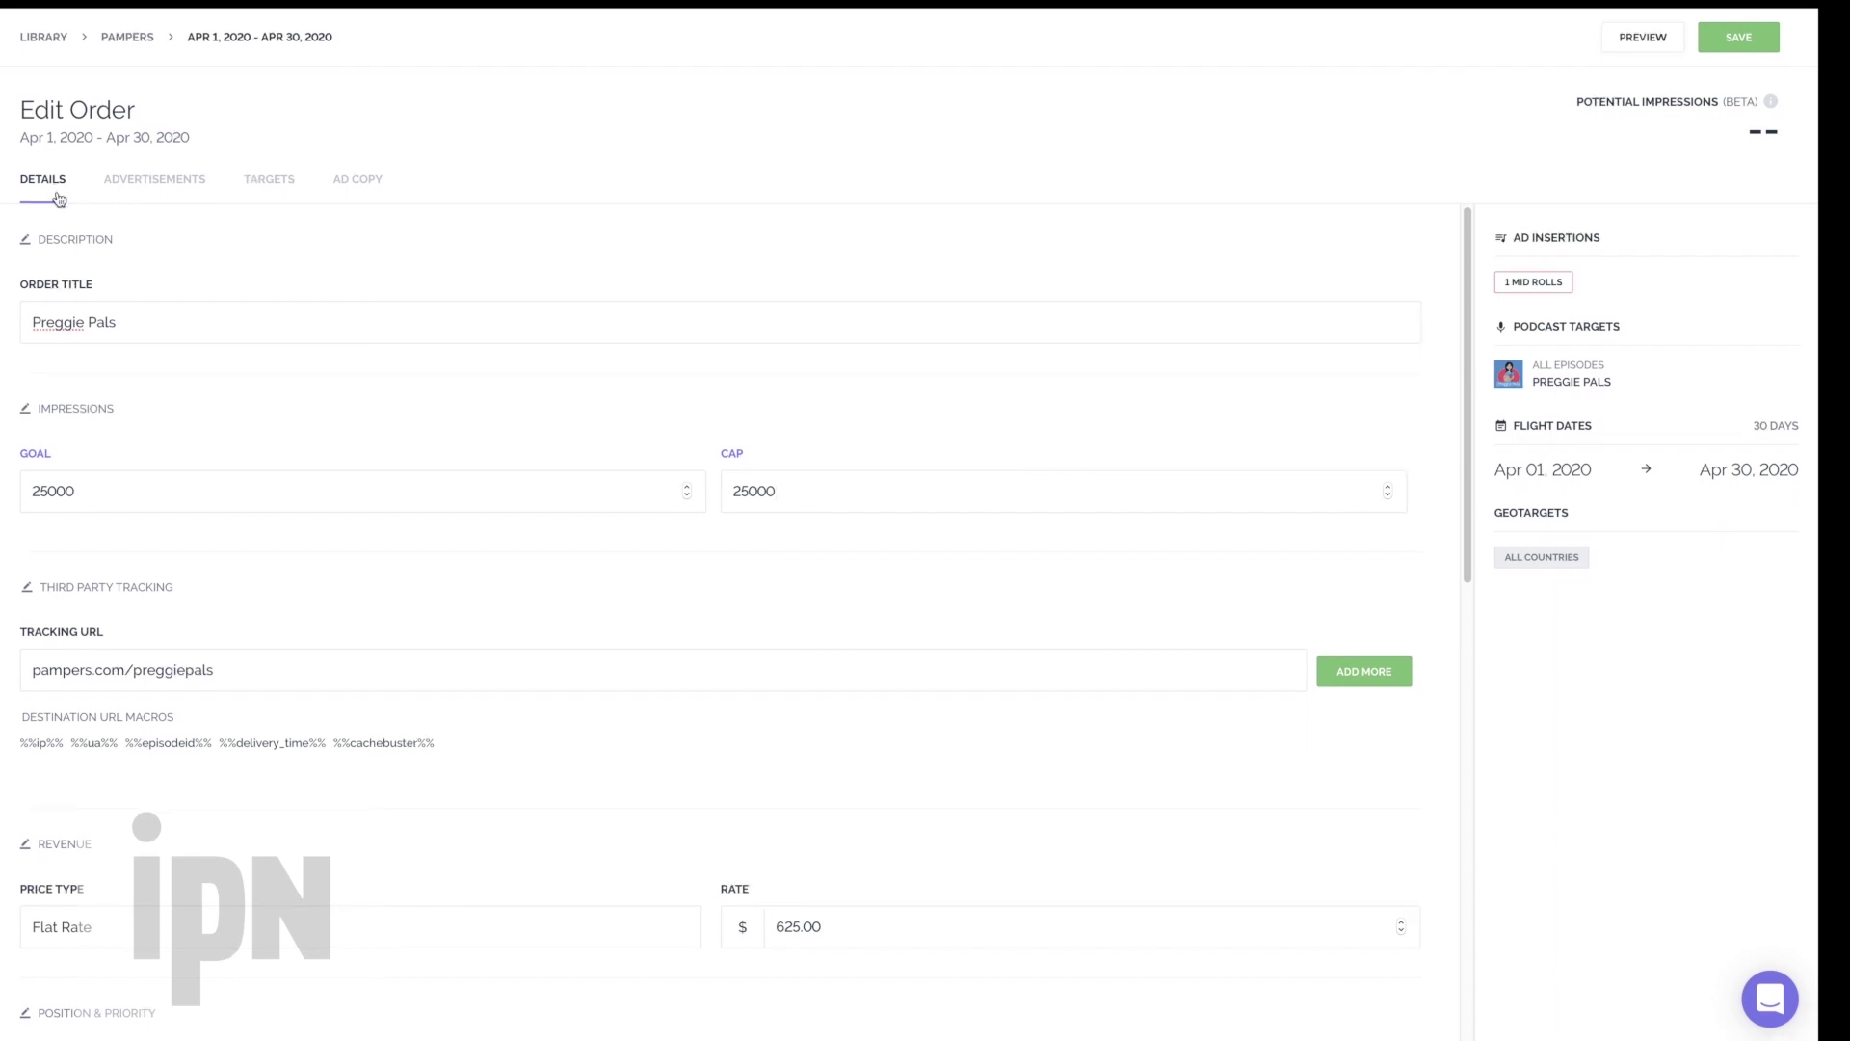
Add an empty pre-roll advertisement, bring up and dismiss its audio file selection, and delete the pre-roll
{"action": "left_click", "coordinate": [139, 187]}
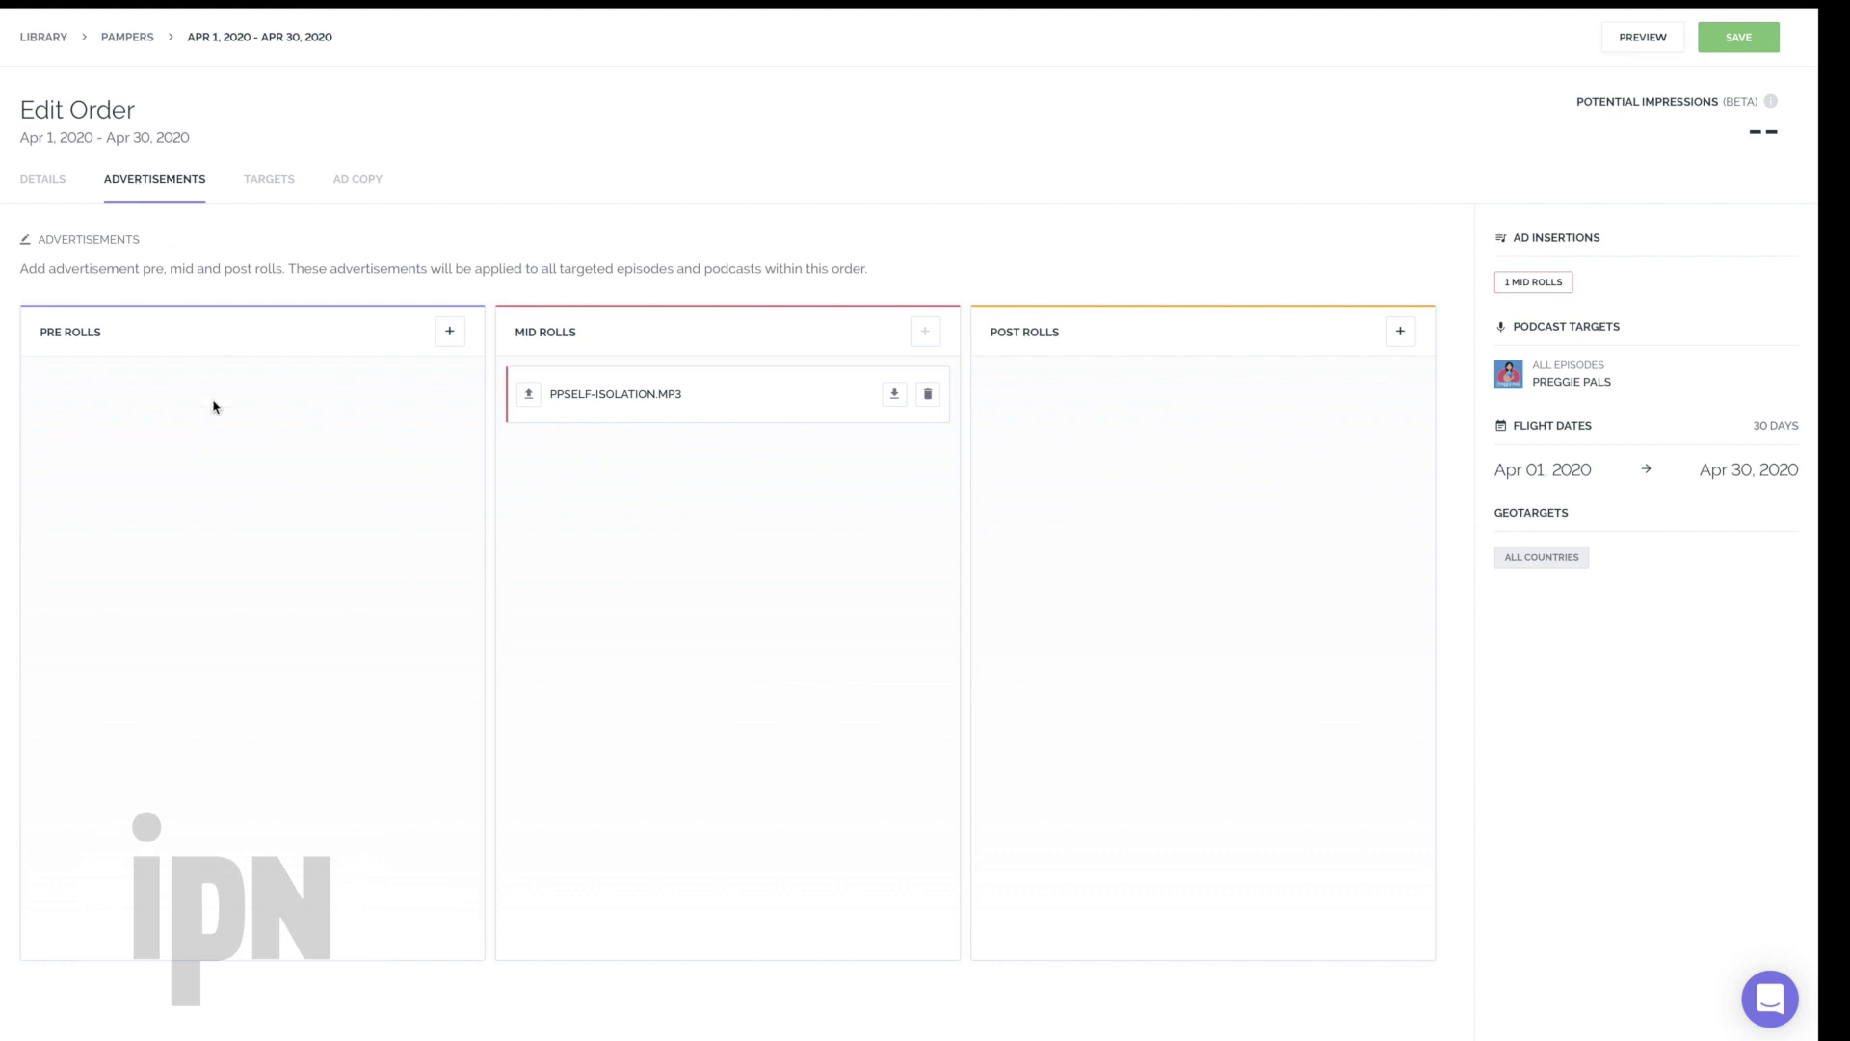
{"action": "left_click", "coordinate": [445, 335]}
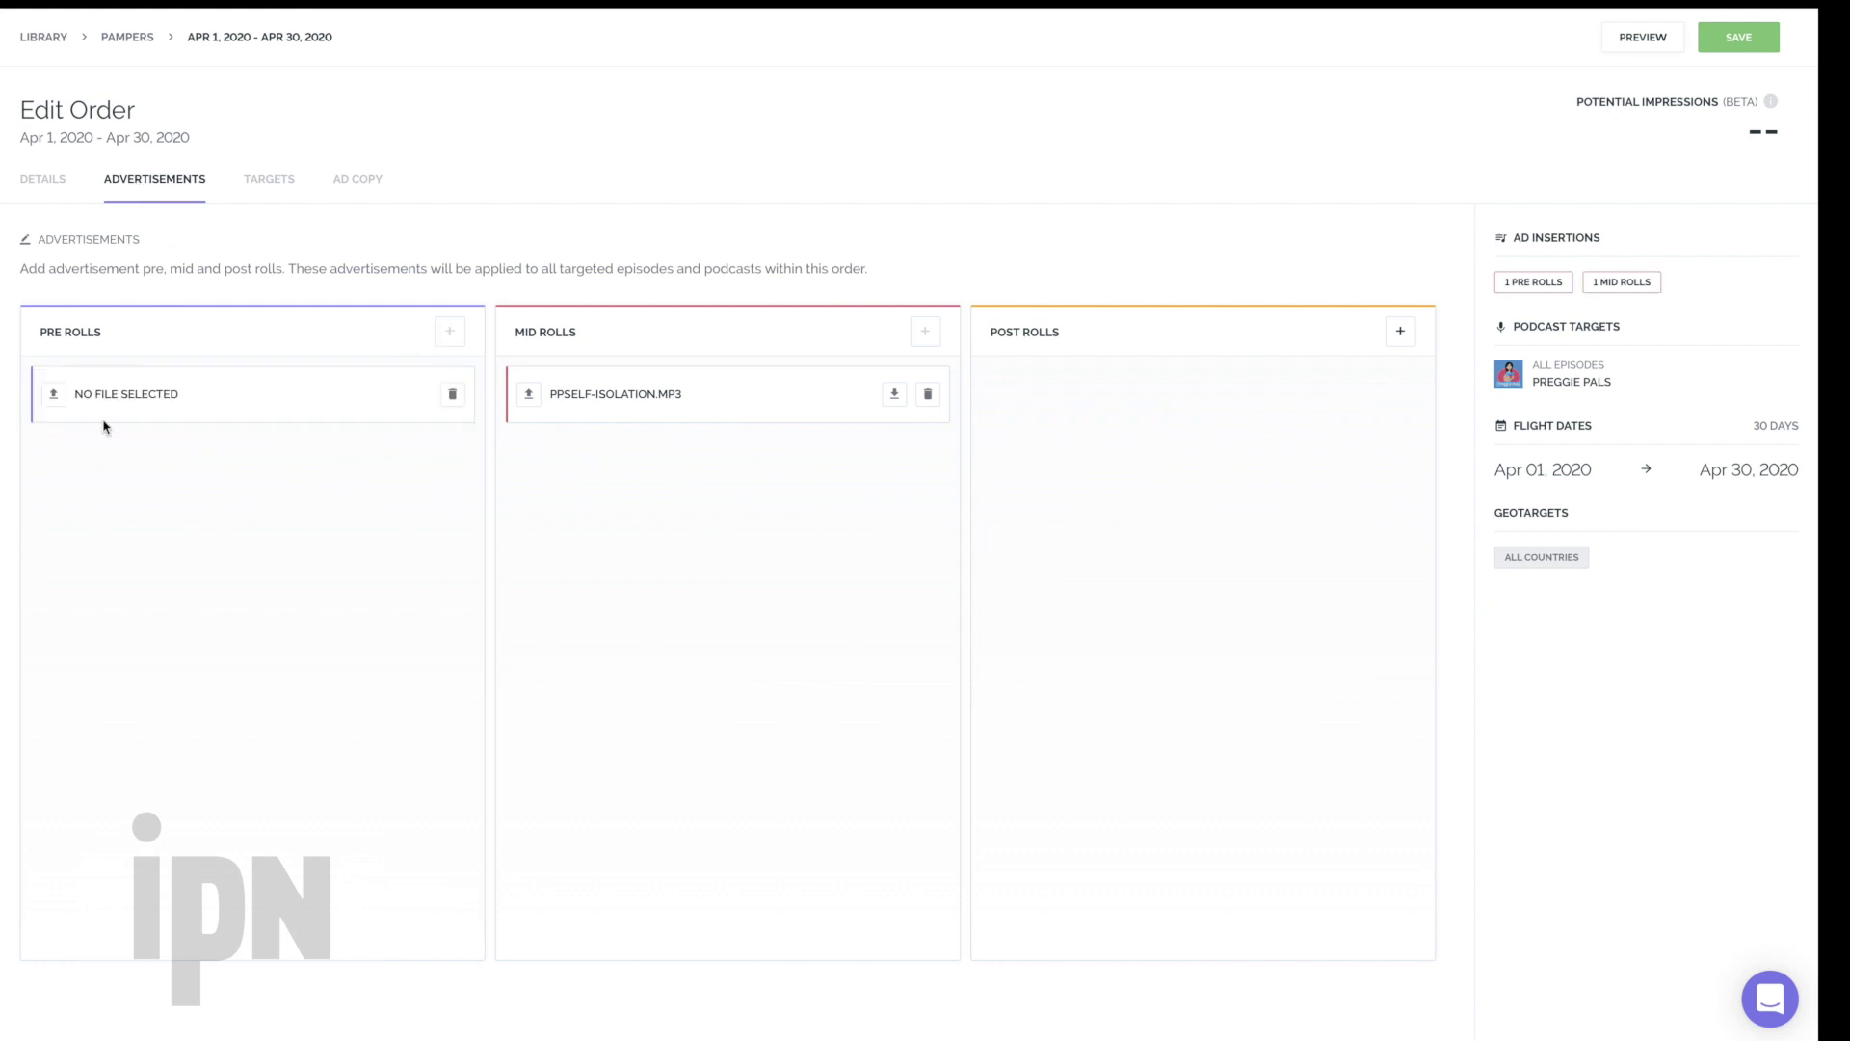
{"action": "left_click", "coordinate": [54, 395]}
{"action": "left_click", "coordinate": [1098, 416]}
{"action": "left_click", "coordinate": [452, 395]}
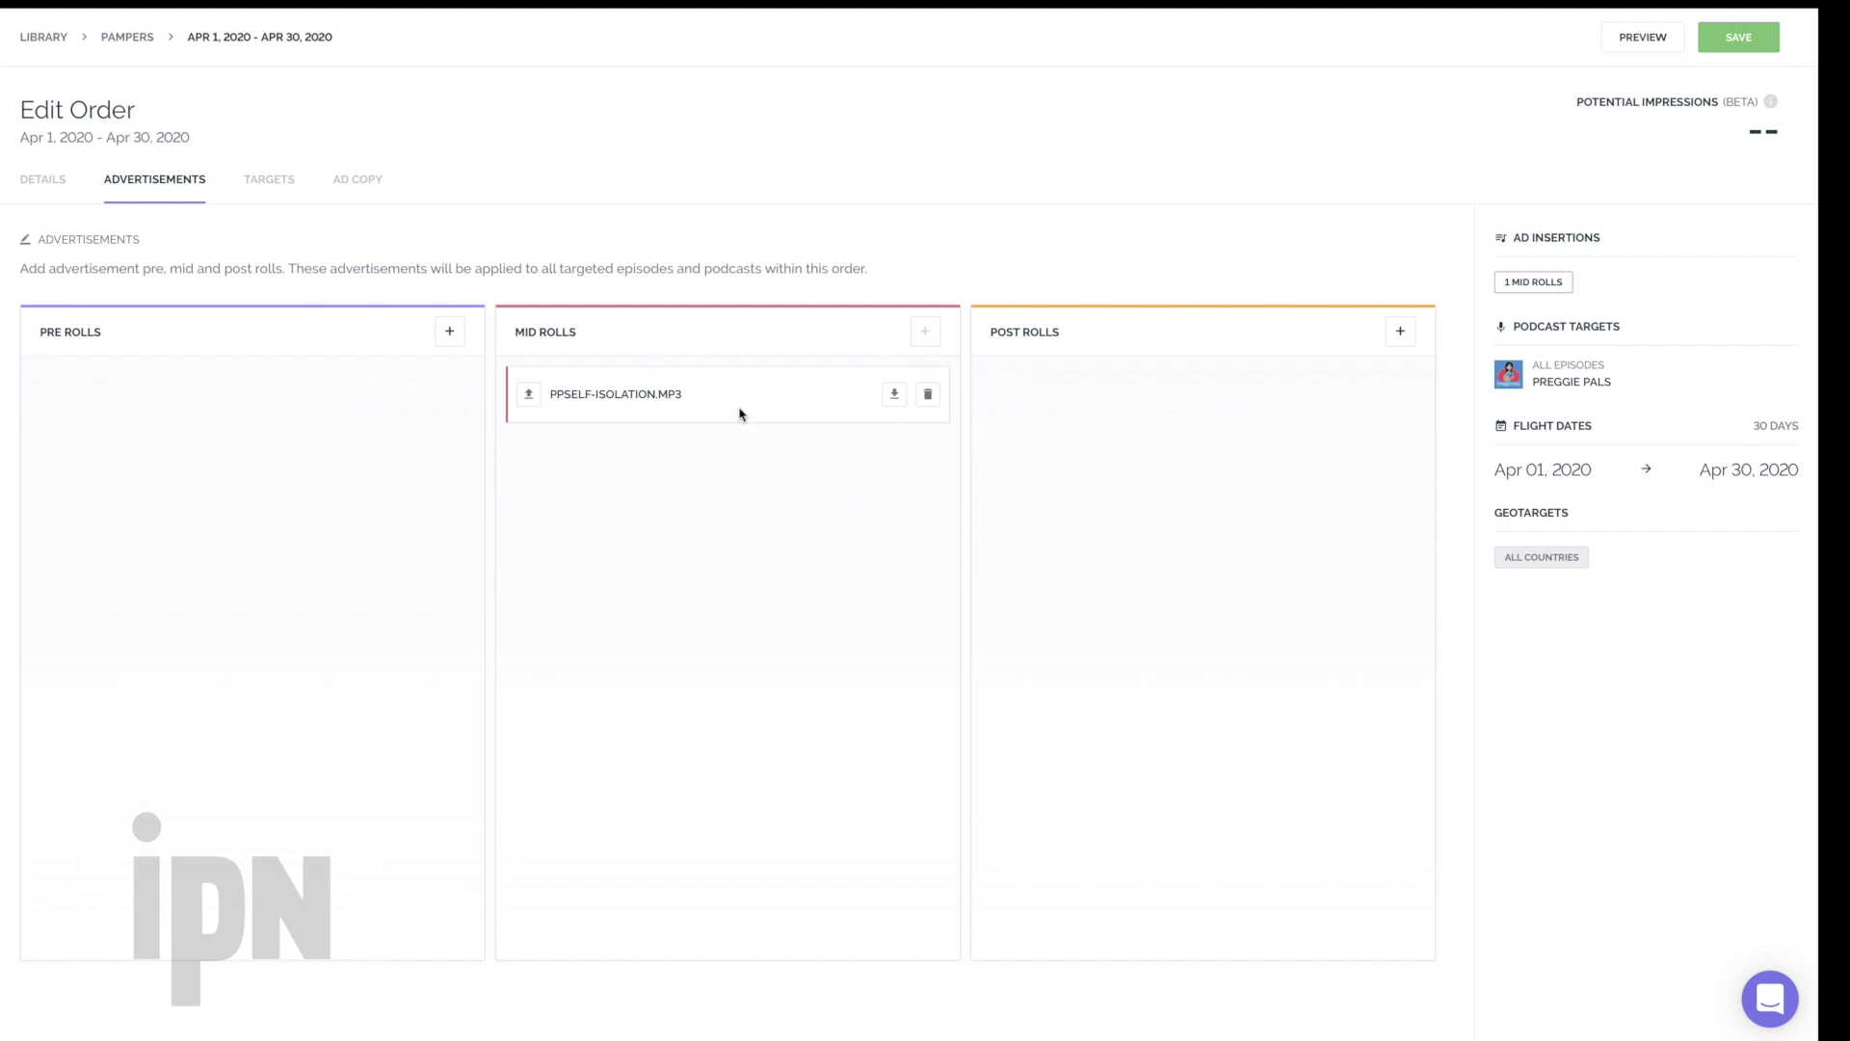
Remove the Preggie Pals podcast from the order's targets
{"action": "left_click", "coordinate": [258, 184]}
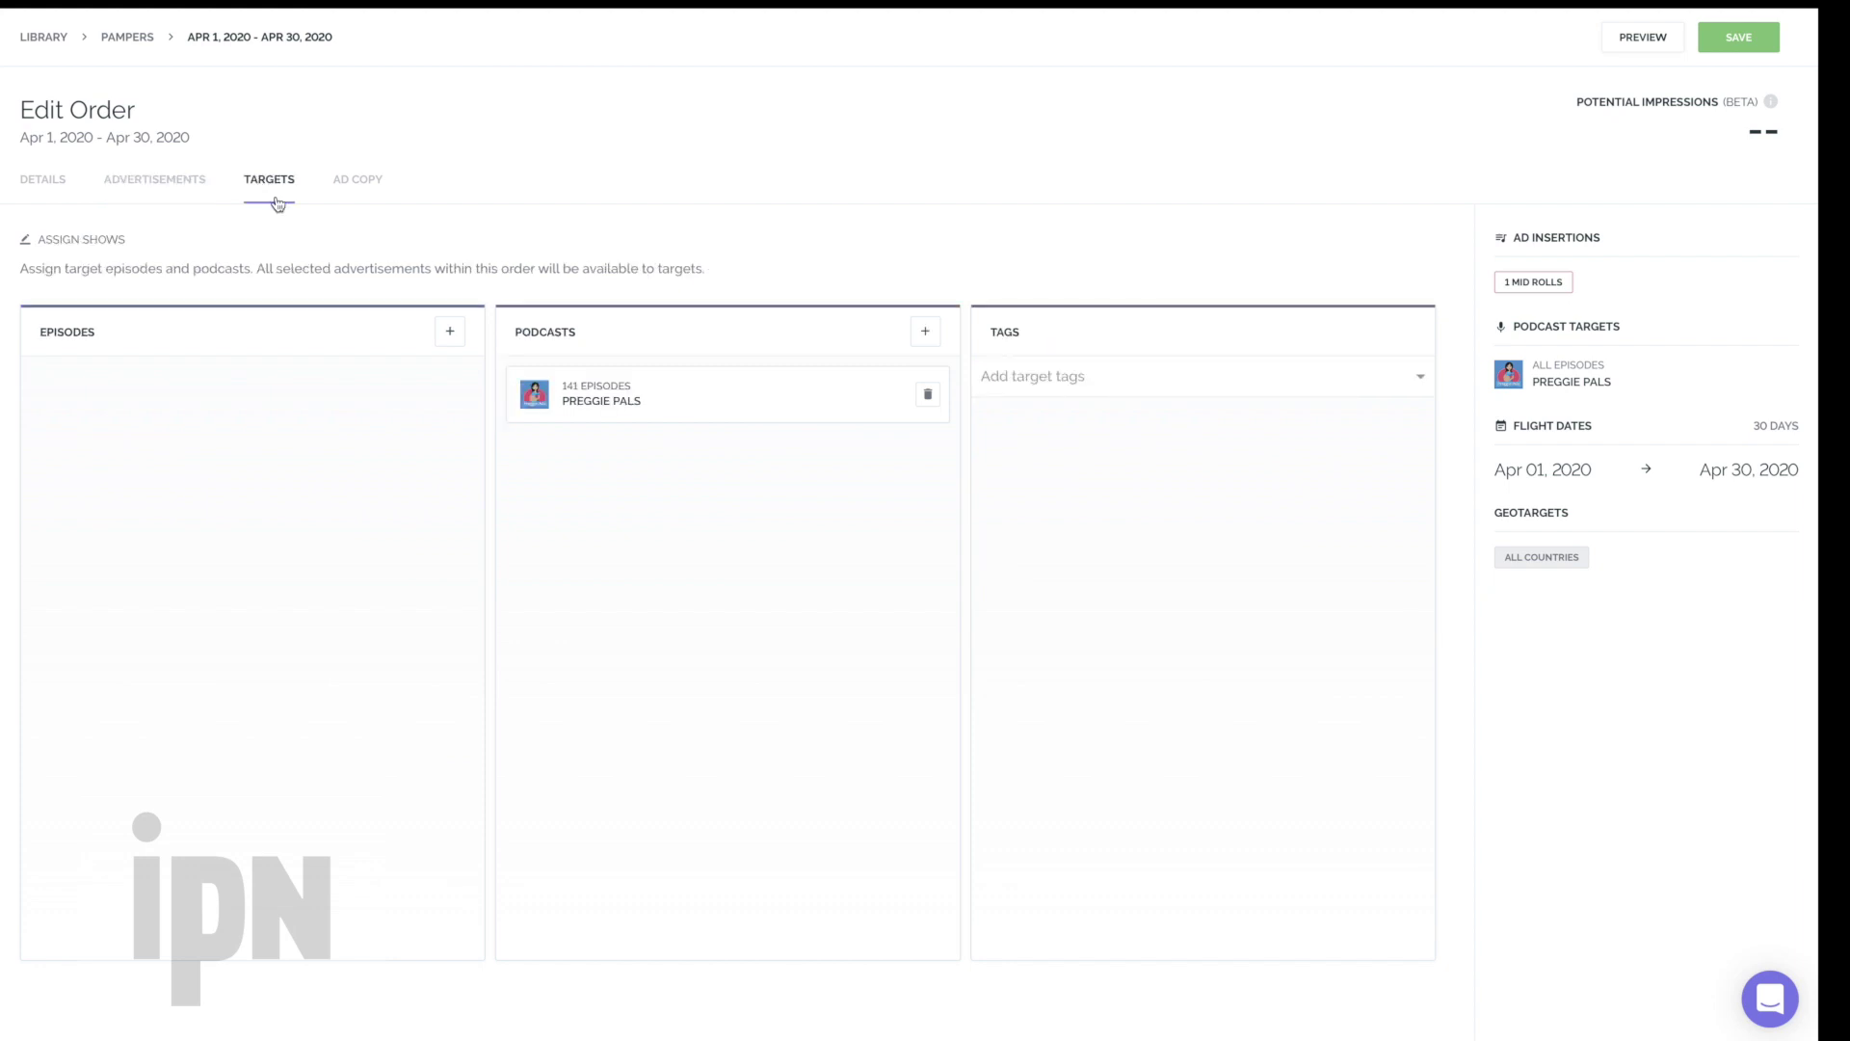
{"action": "left_click", "coordinate": [928, 397]}
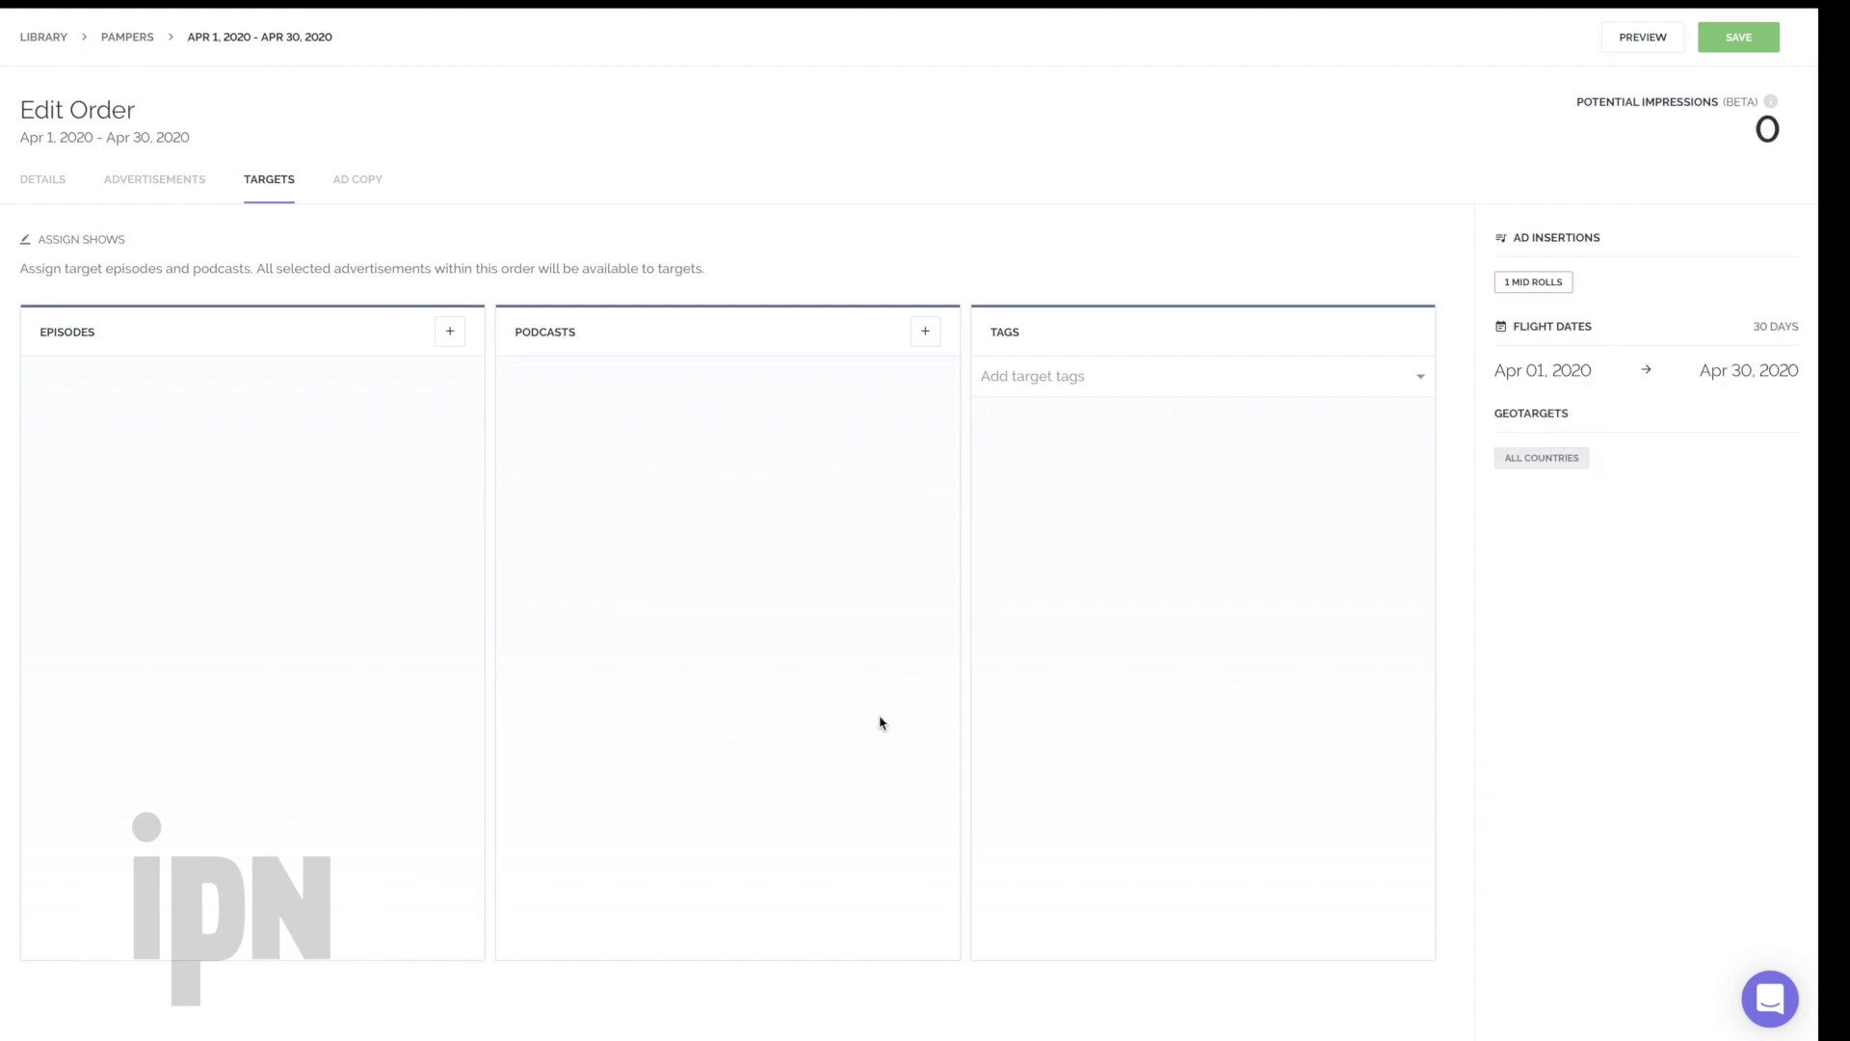
Target four Preggie Pals episodes: Chiropractic Care During Pregnancy, Gender Prediction, The Truth About Gestational Diabetes, and Childbirth Choices: Planned Homebirths
{"action": "left_click", "coordinate": [450, 333]}
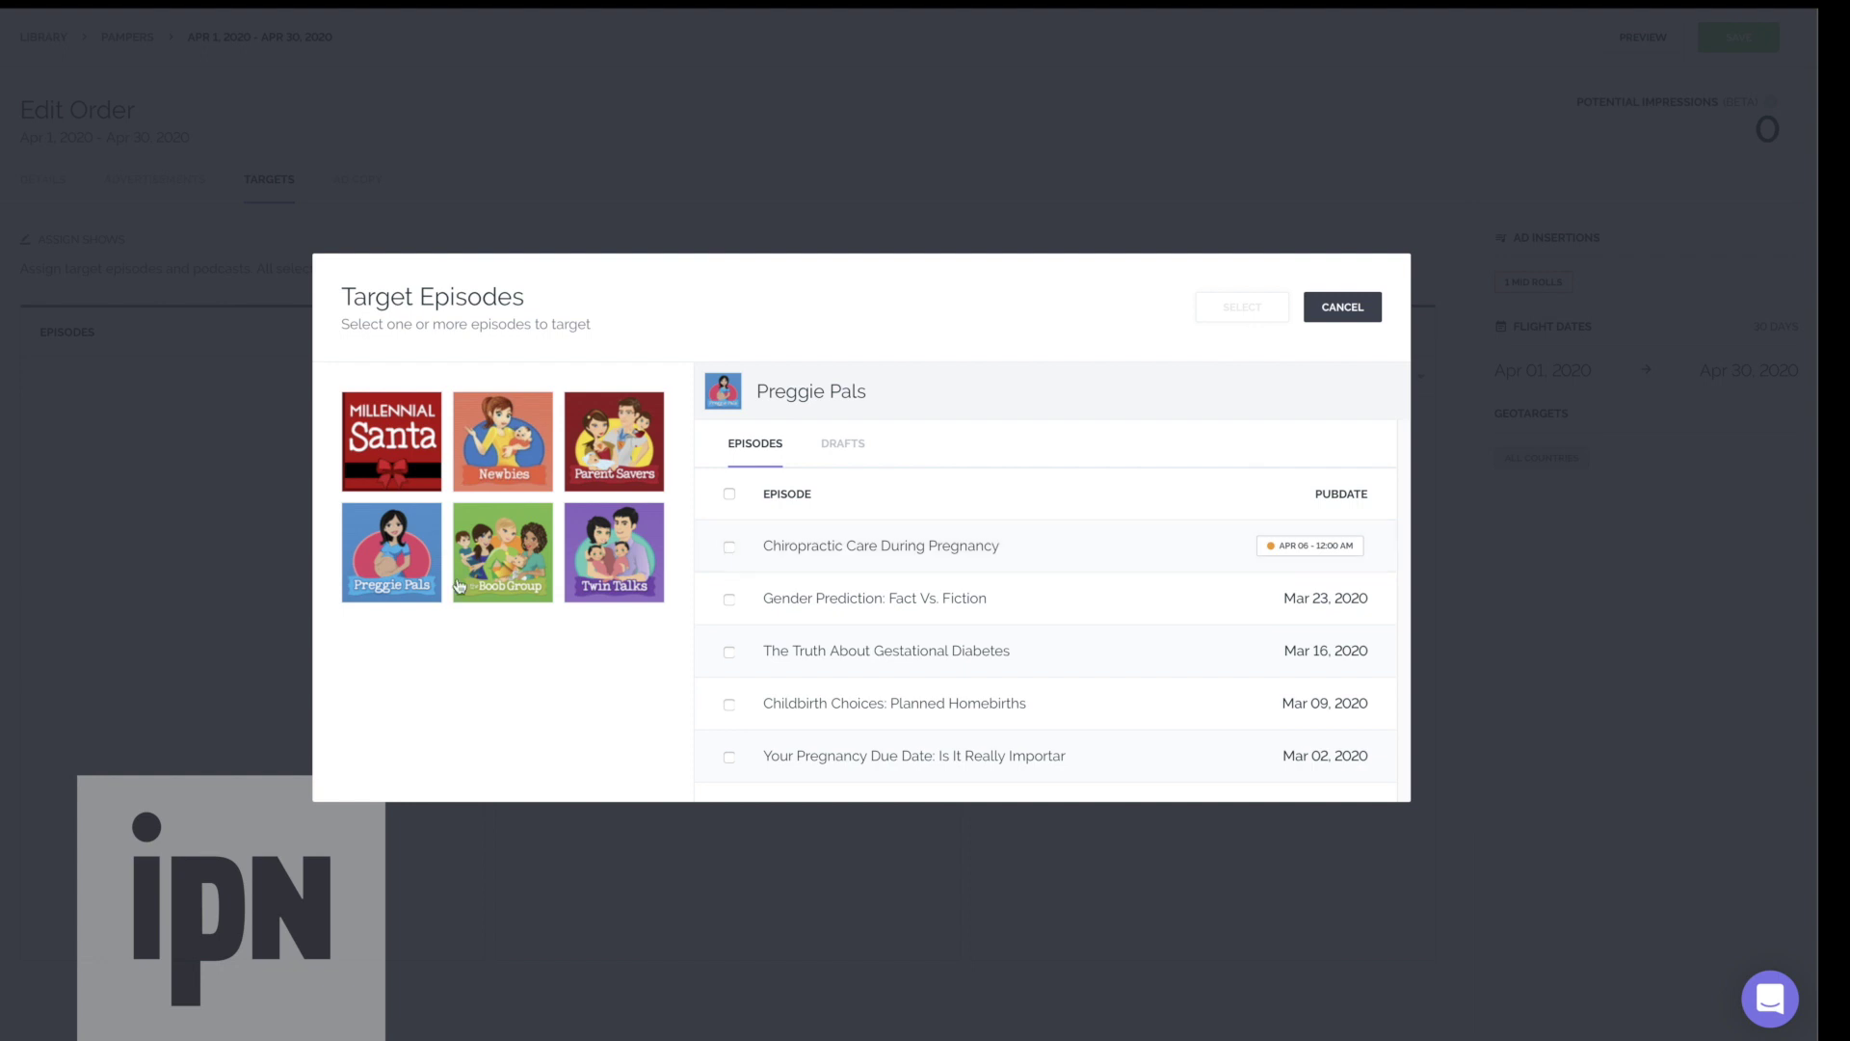
{"action": "left_click", "coordinate": [729, 546]}
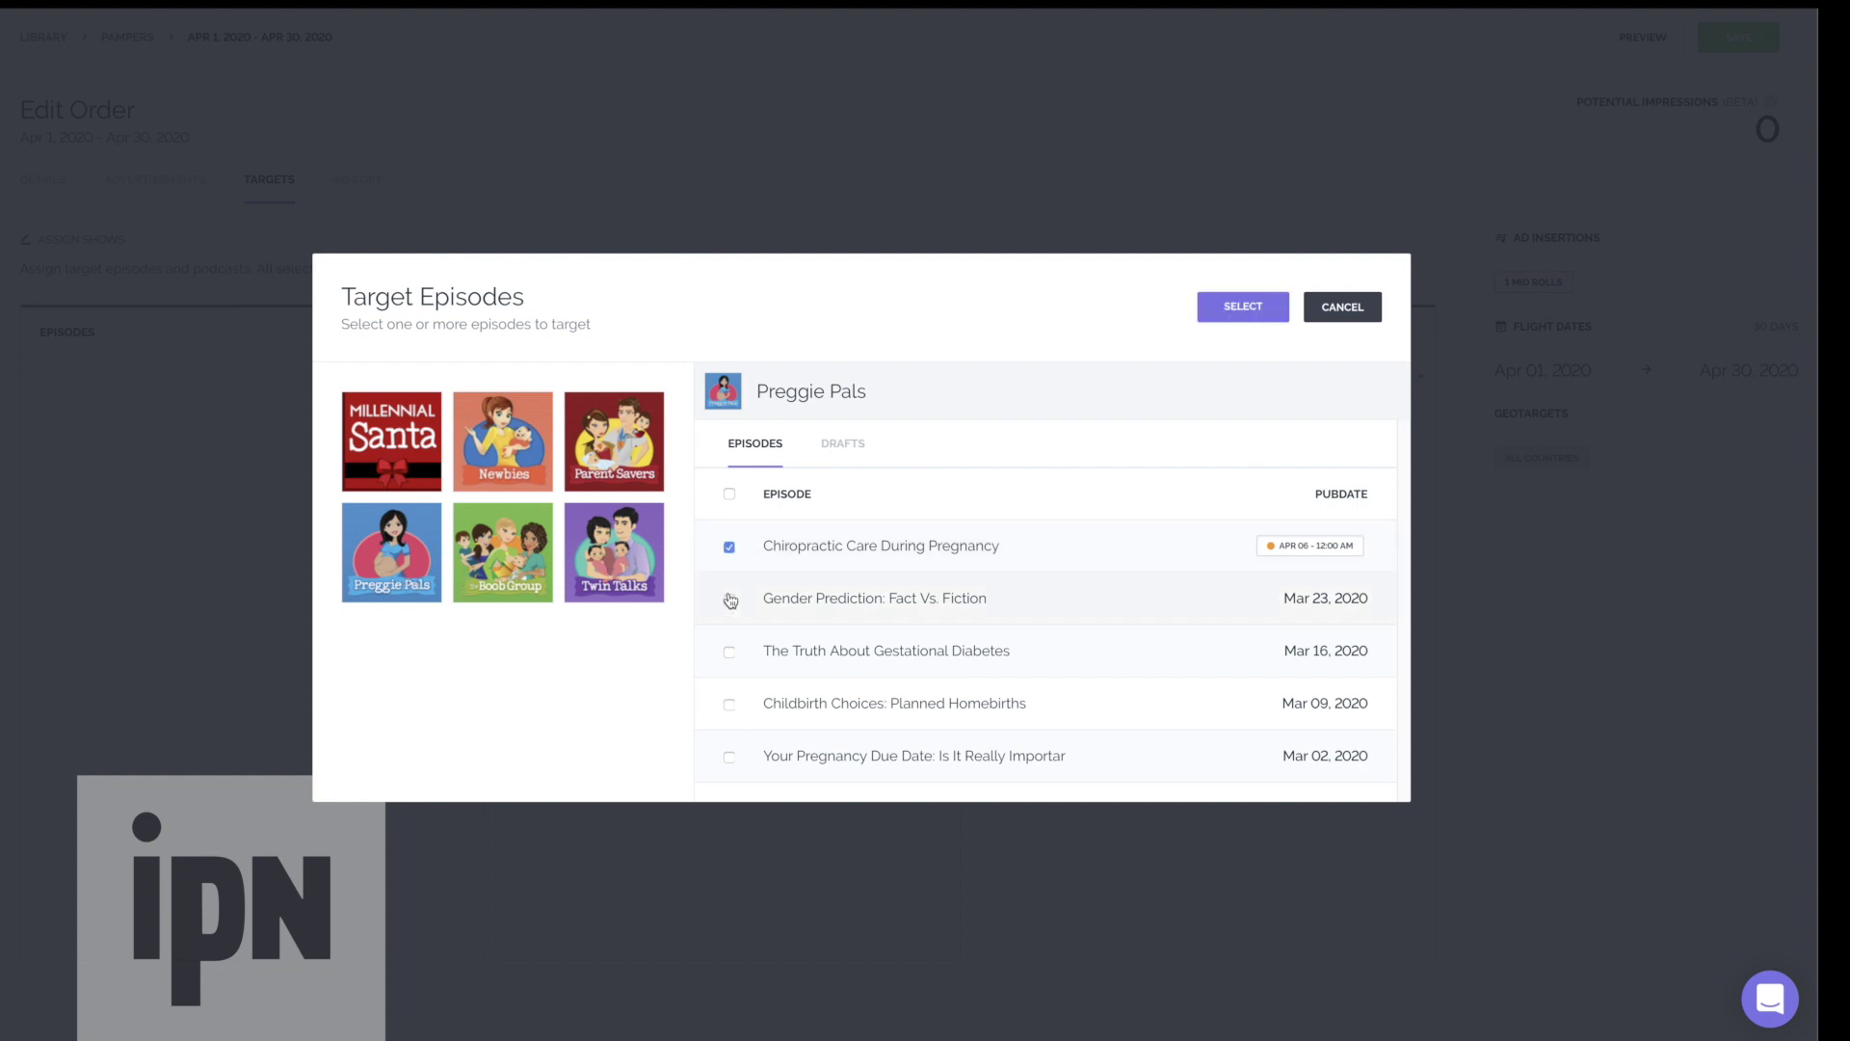
{"action": "left_click", "coordinate": [729, 651]}
{"action": "left_click", "coordinate": [731, 599]}
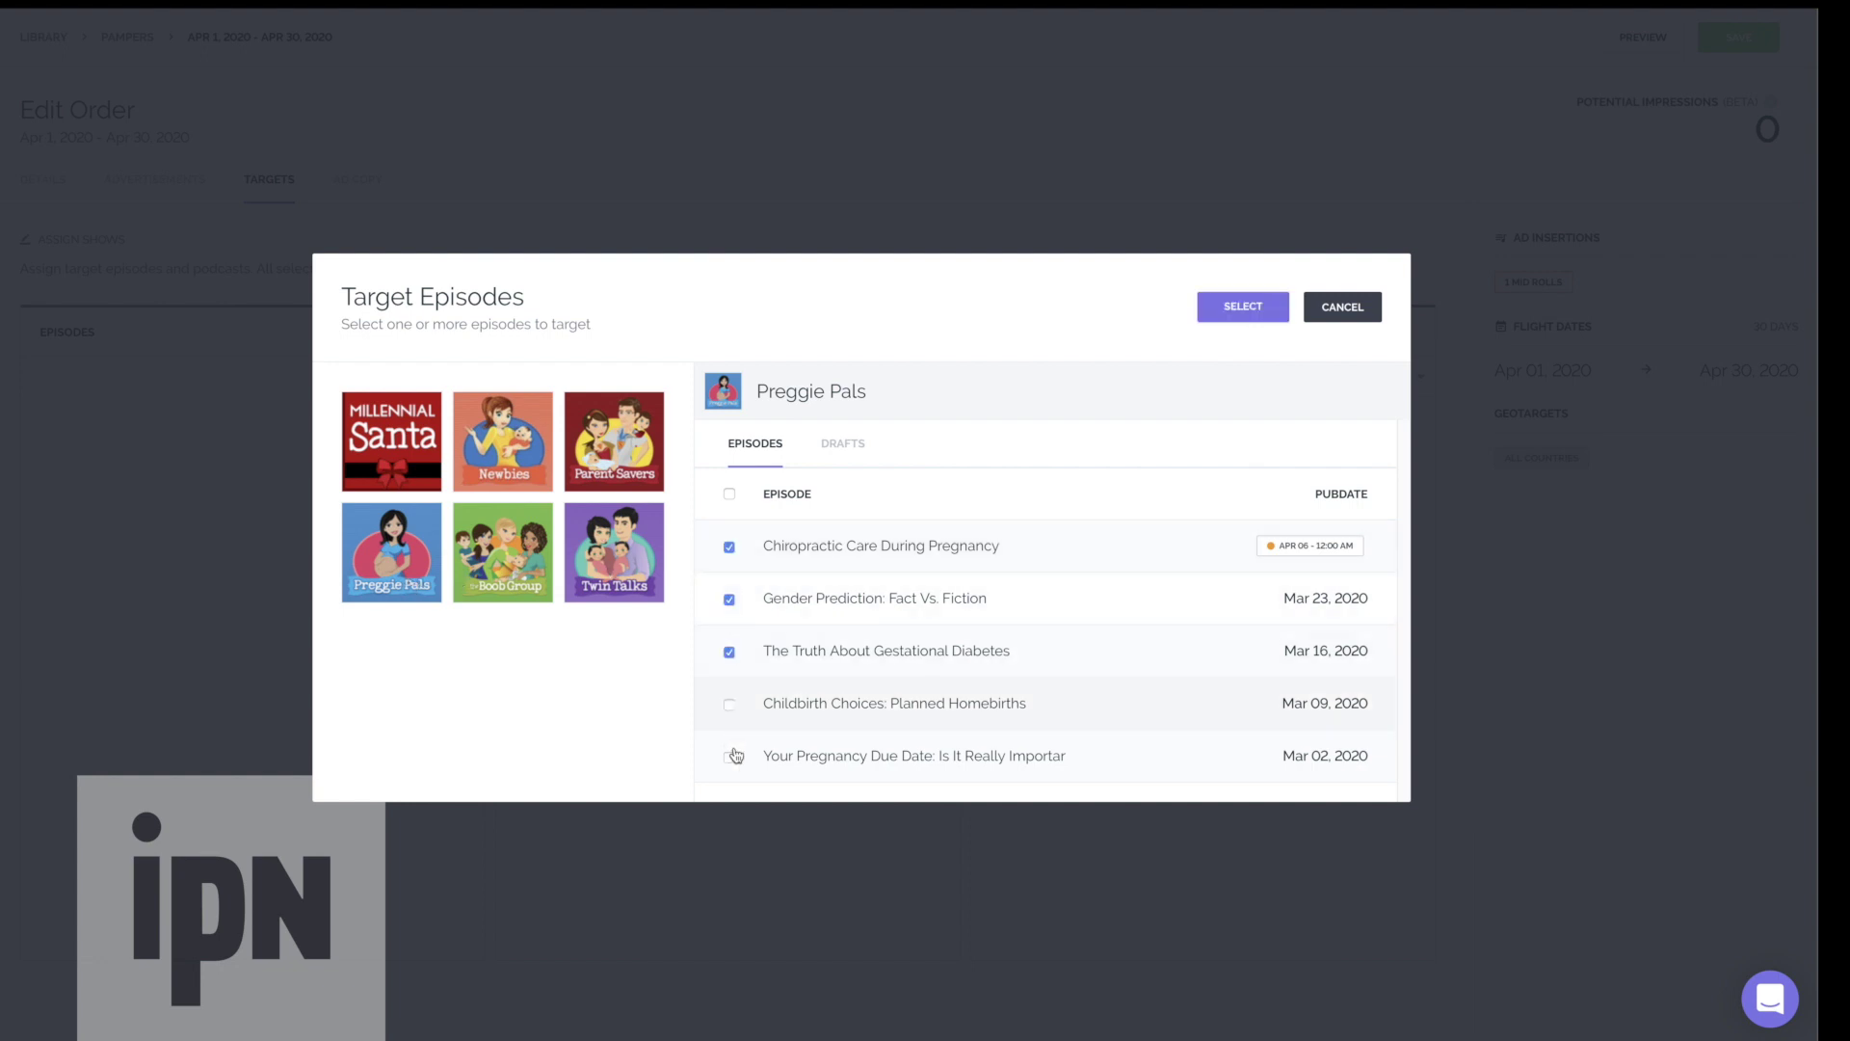
{"action": "left_click", "coordinate": [729, 704]}
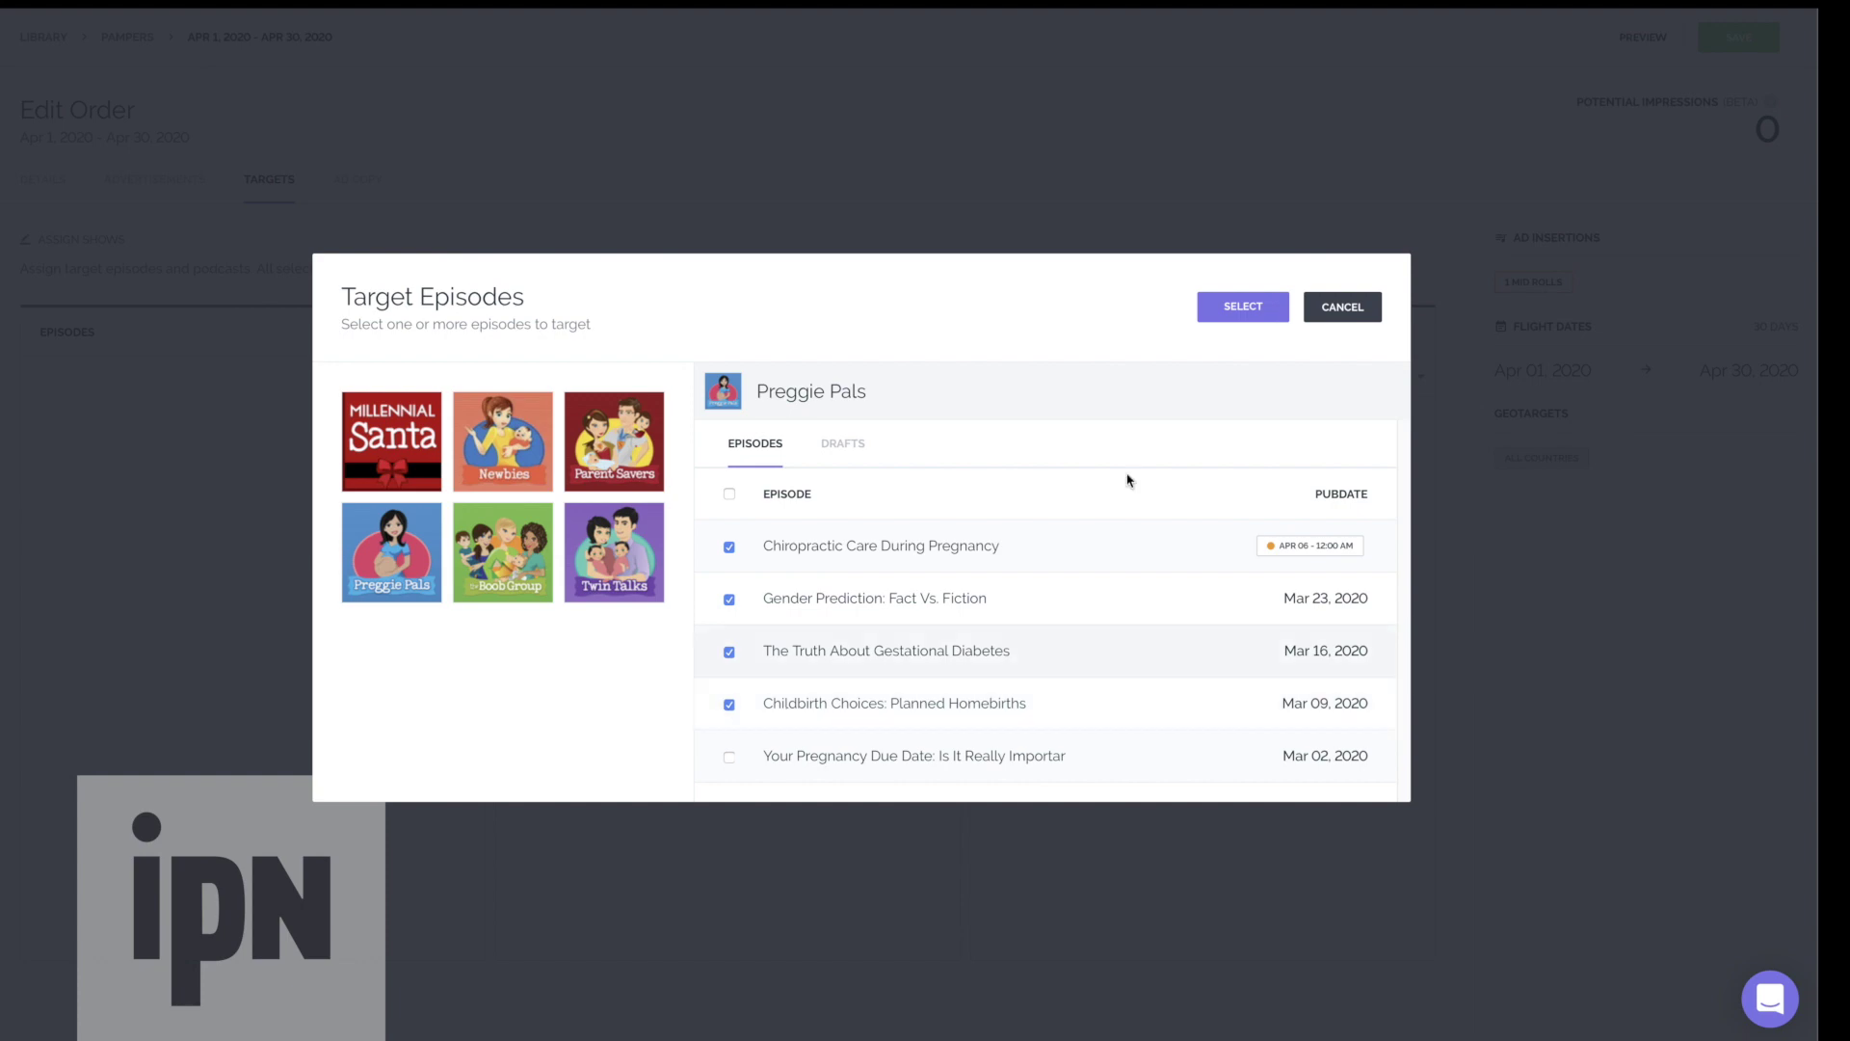
{"action": "left_click", "coordinate": [1242, 307]}
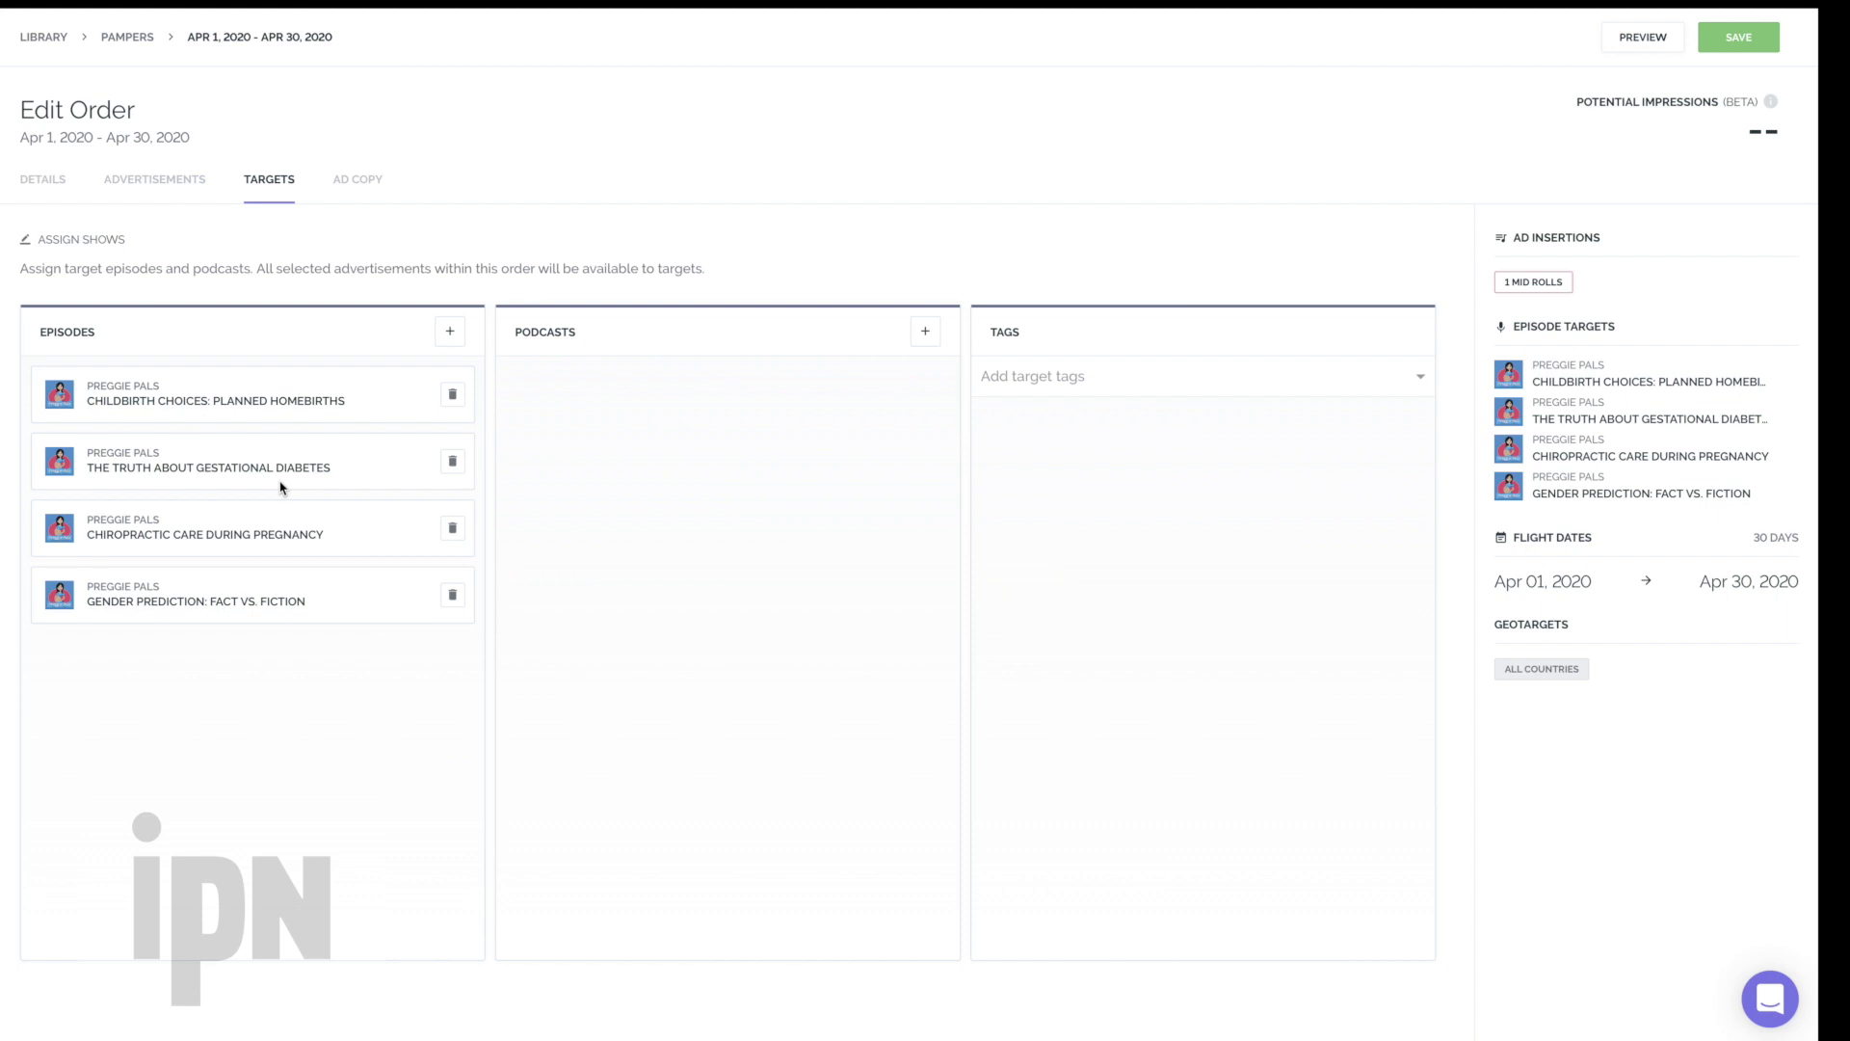
Remove all four Preggie Pals episodes from the order's episode targets
{"action": "left_click", "coordinate": [451, 396]}
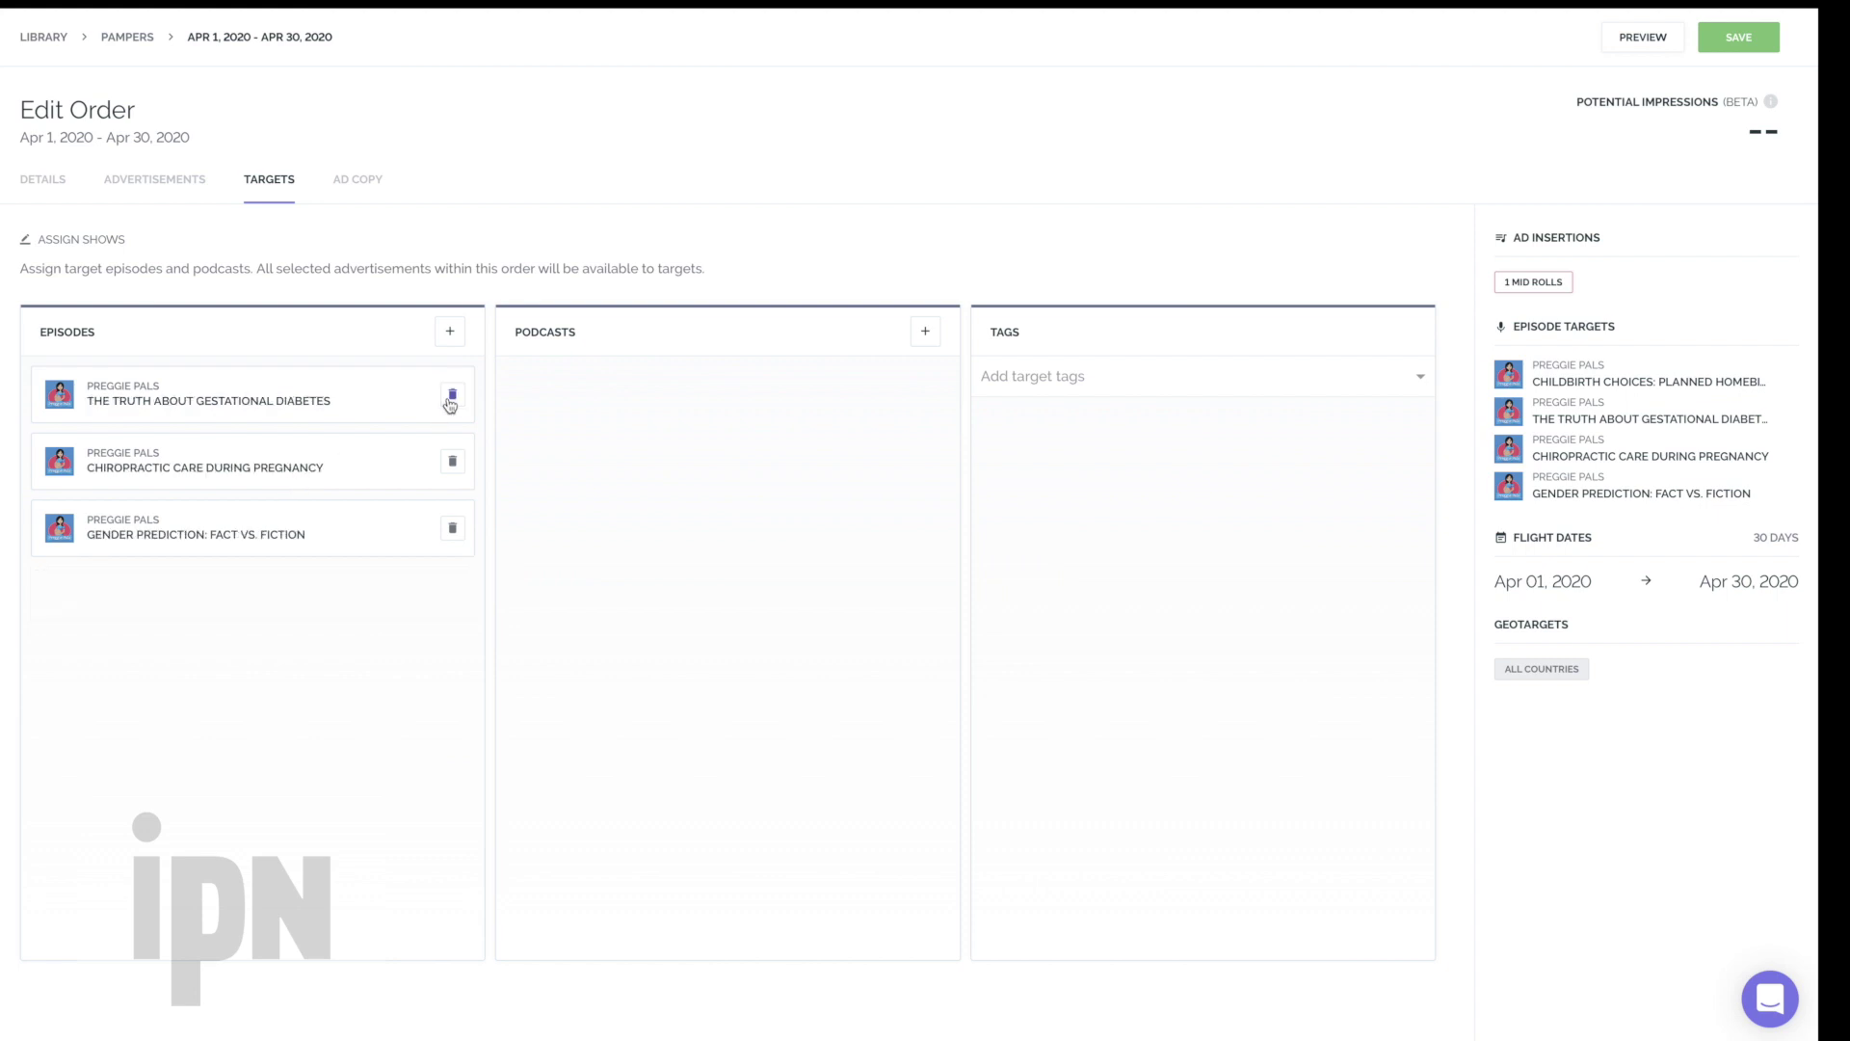
{"action": "left_click", "coordinate": [451, 396]}
{"action": "left_click", "coordinate": [451, 396]}
{"action": "left_click", "coordinate": [451, 396]}
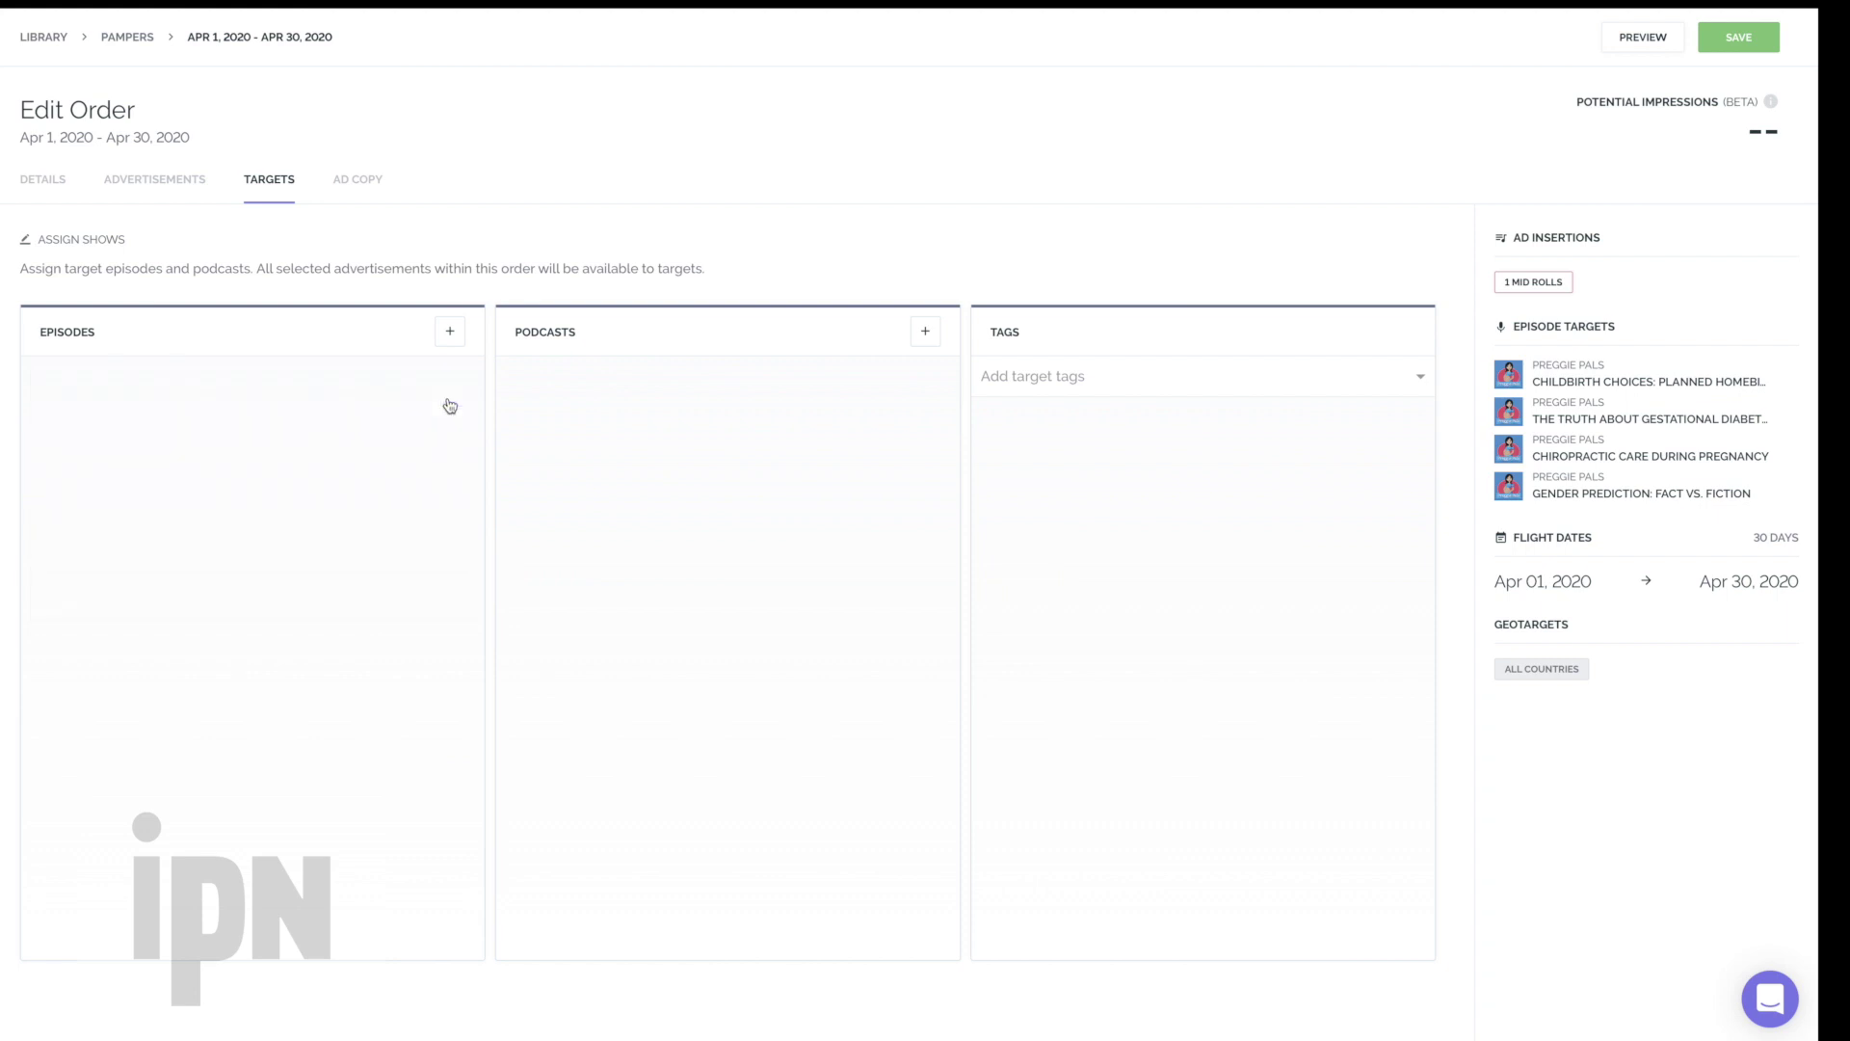
Add the Preggie Pals podcast to the order's podcast targets so all of its episodes are targeted
{"action": "left_click", "coordinate": [920, 334]}
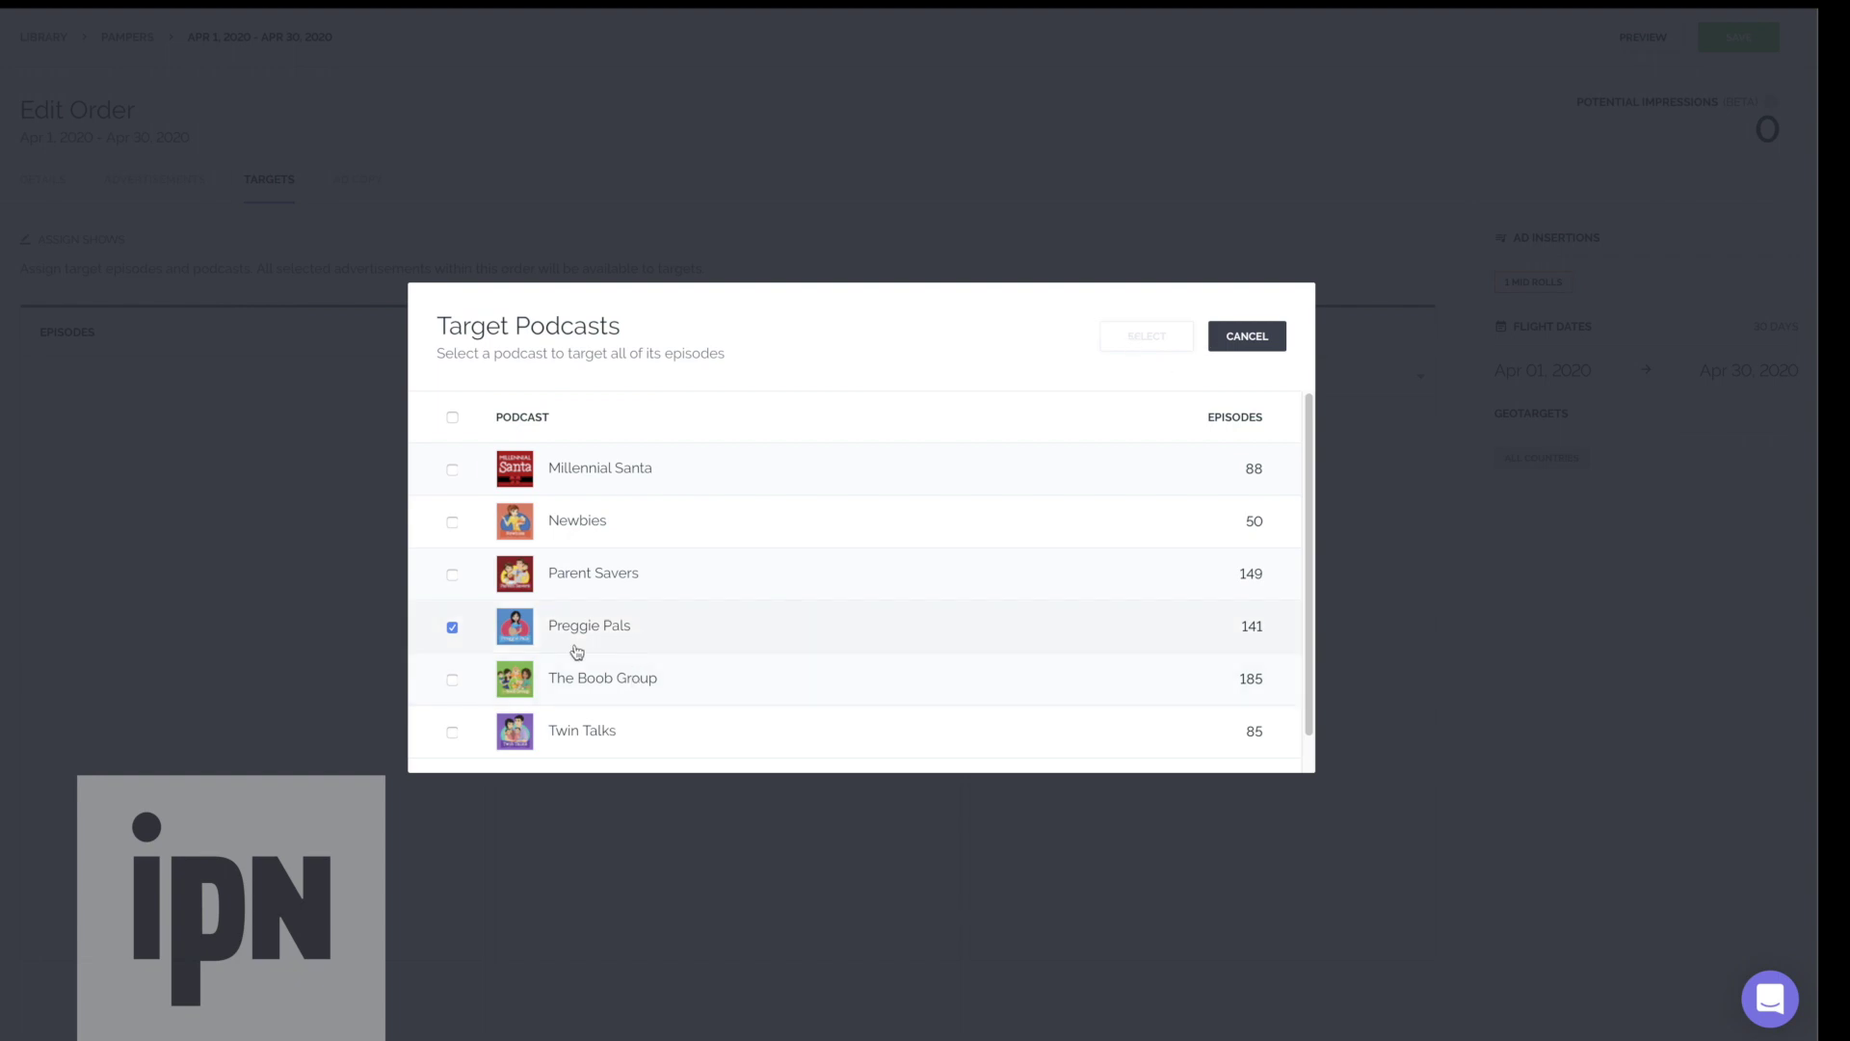
{"action": "left_click", "coordinate": [453, 628]}
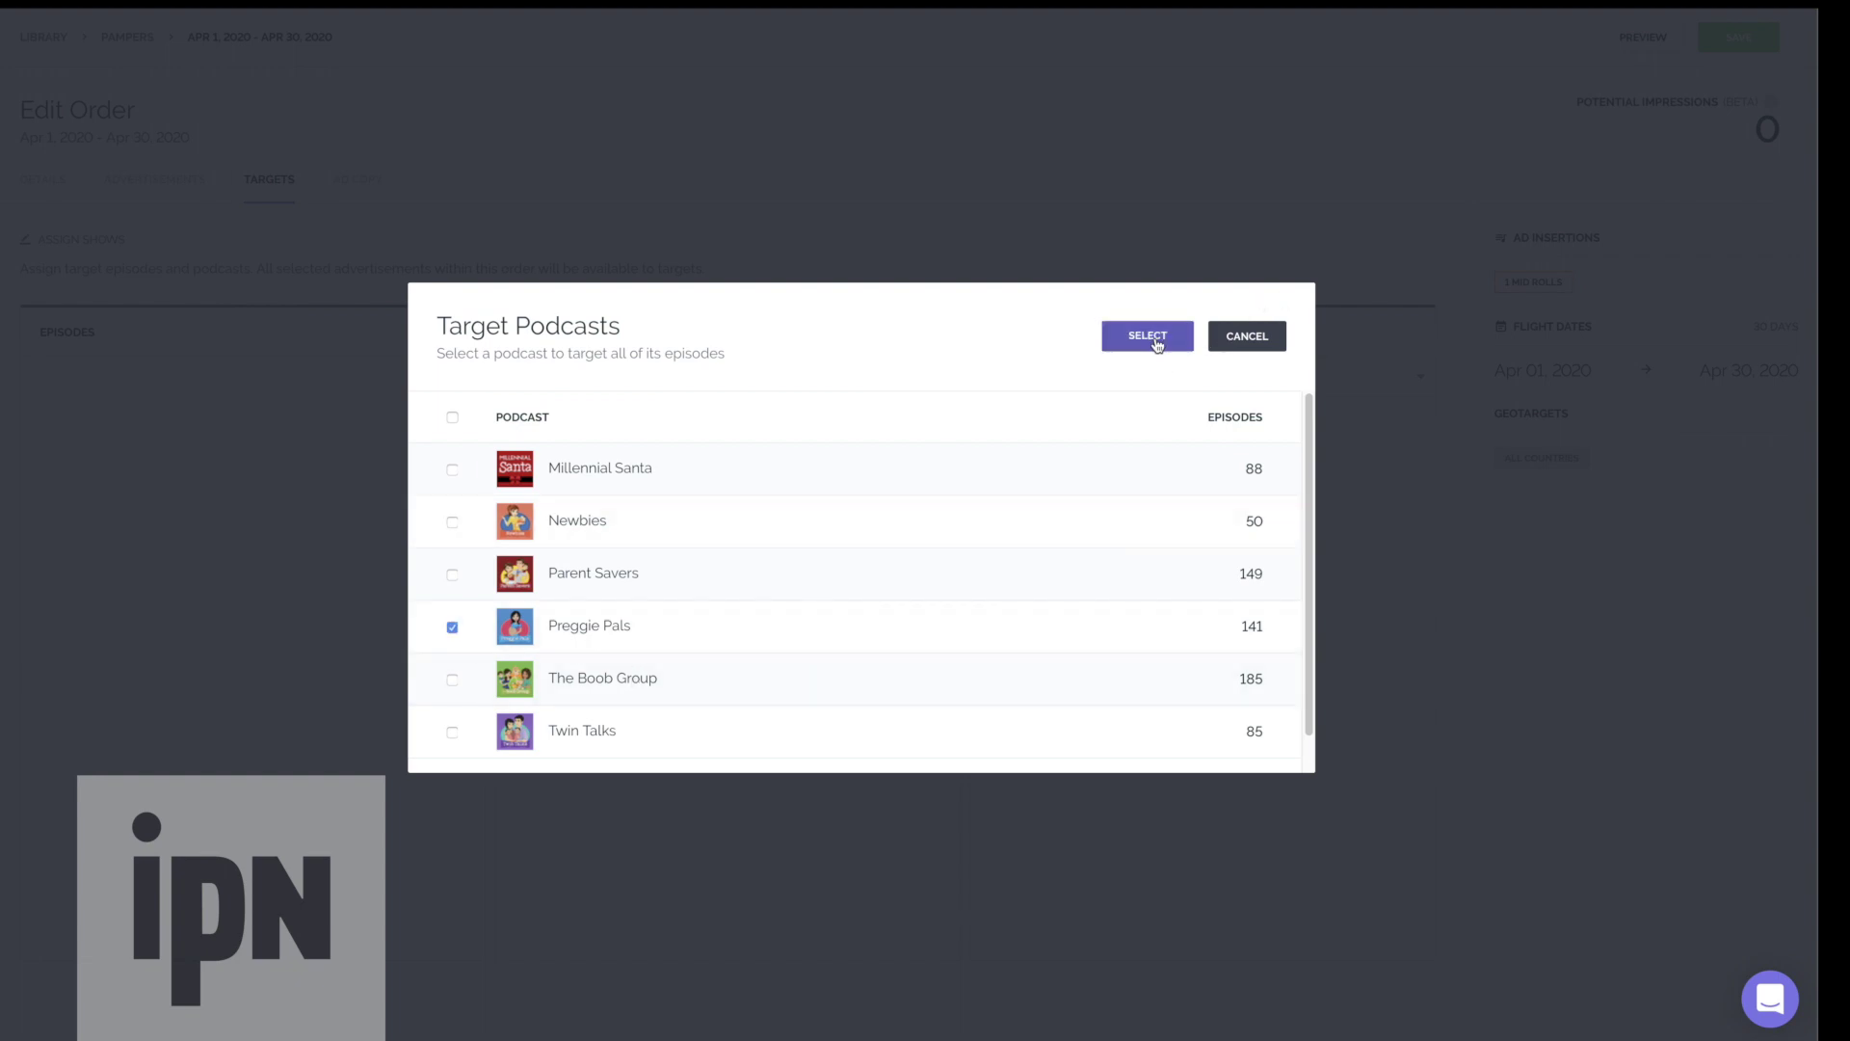
{"action": "left_click", "coordinate": [1148, 336]}
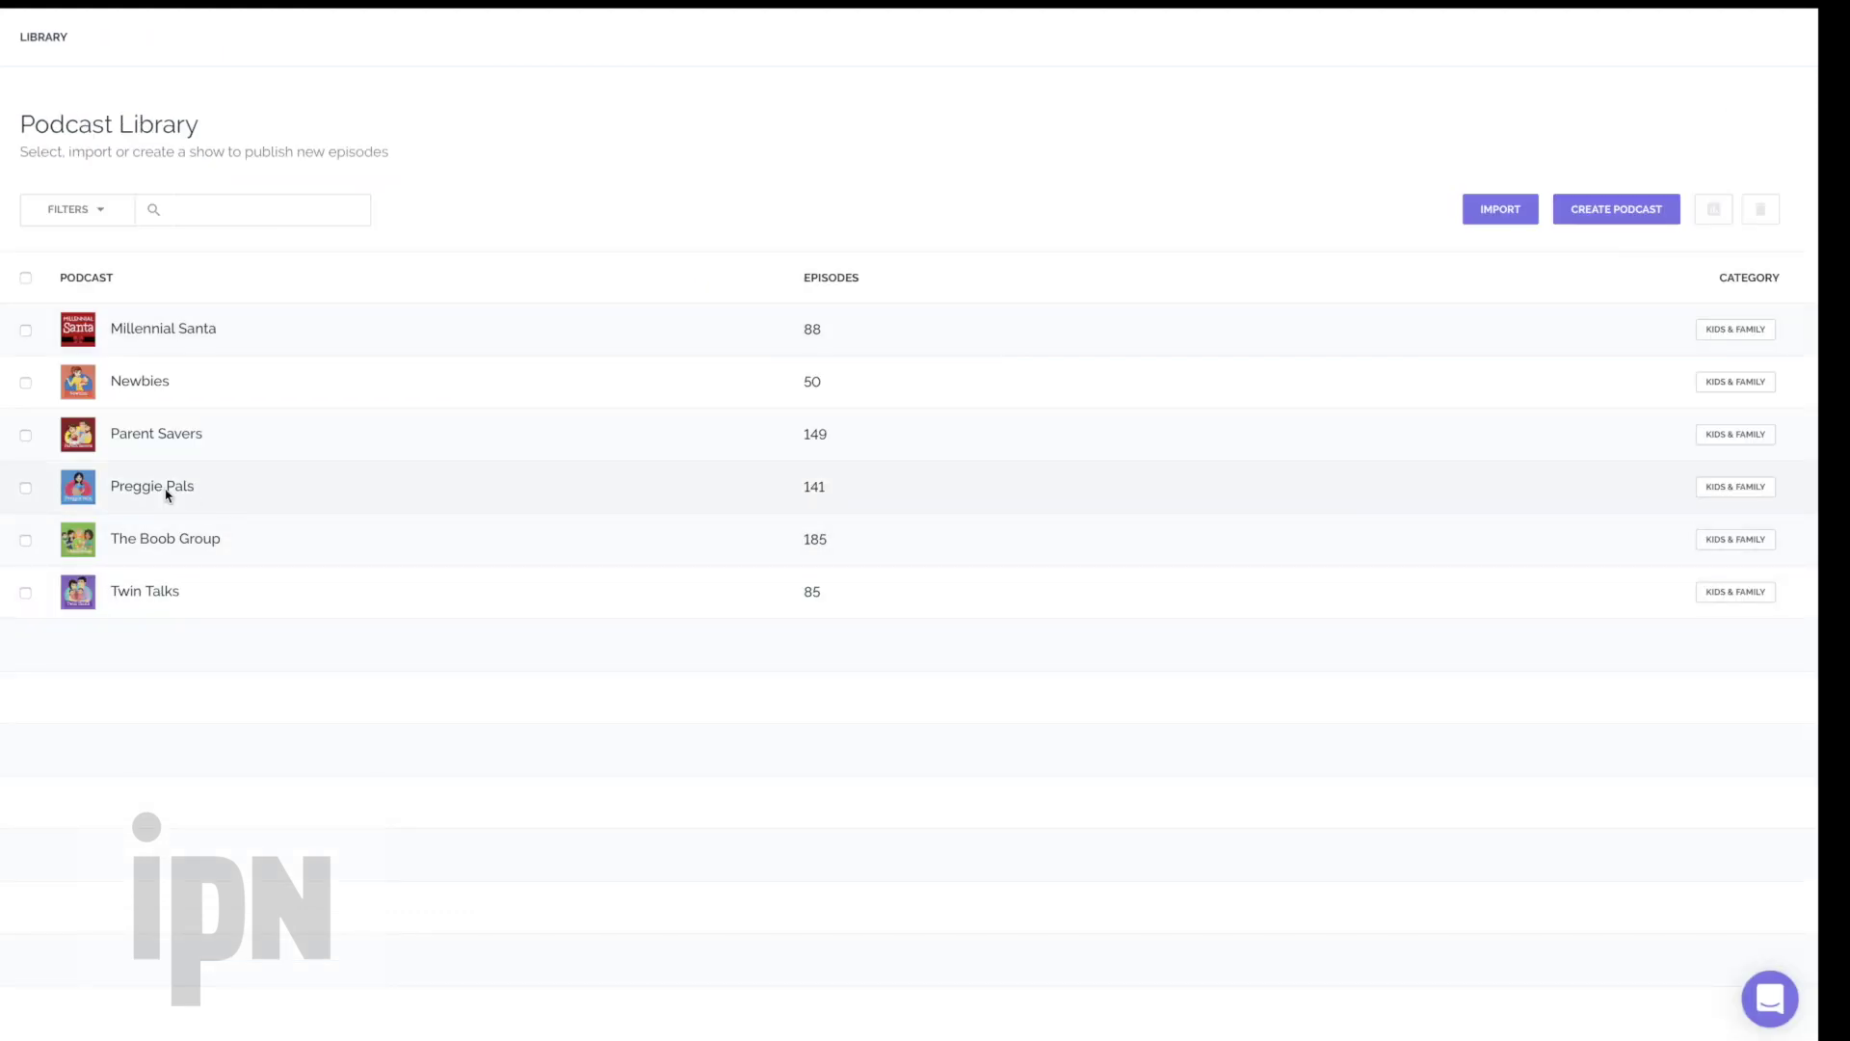
Open the Preggie Pals episode "Gender Prediction: Fact Vs. Fiction" from the podcast library for editing
{"action": "left_click", "coordinate": [166, 494]}
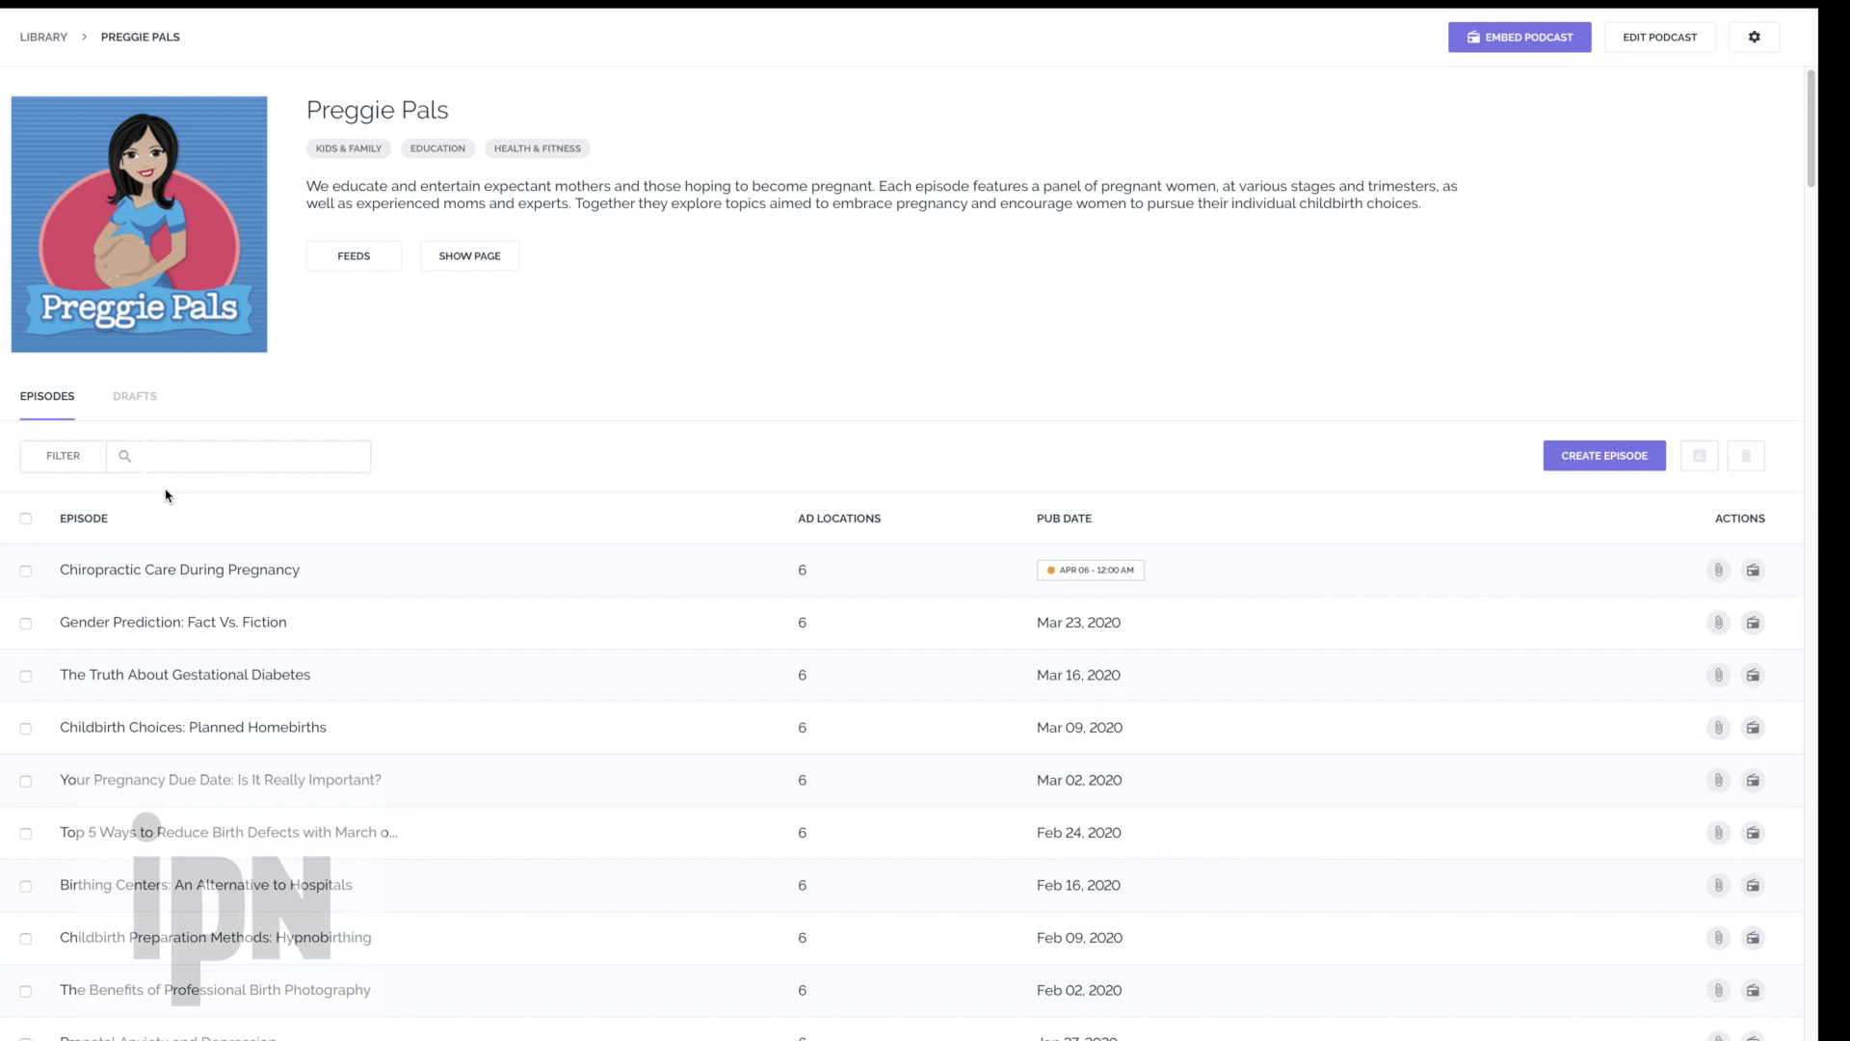
{"action": "left_click", "coordinate": [232, 630]}
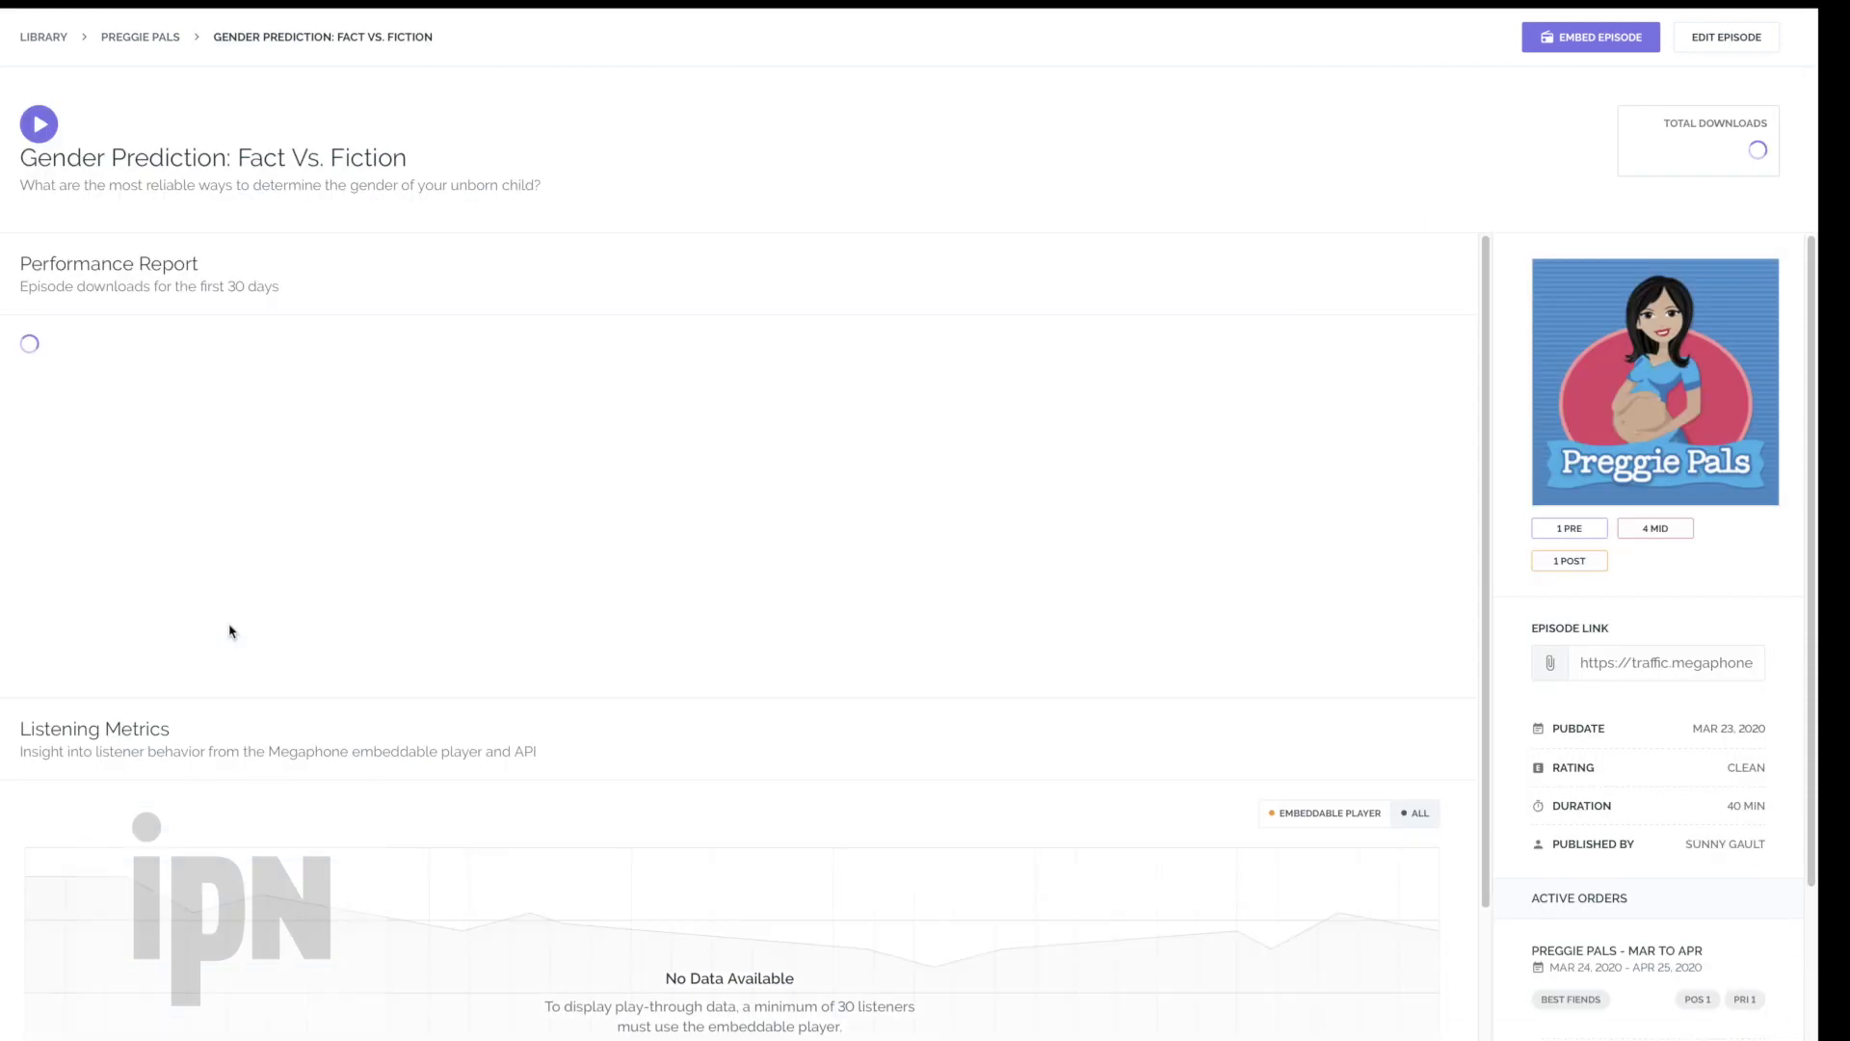
{"action": "left_click", "coordinate": [1718, 39]}
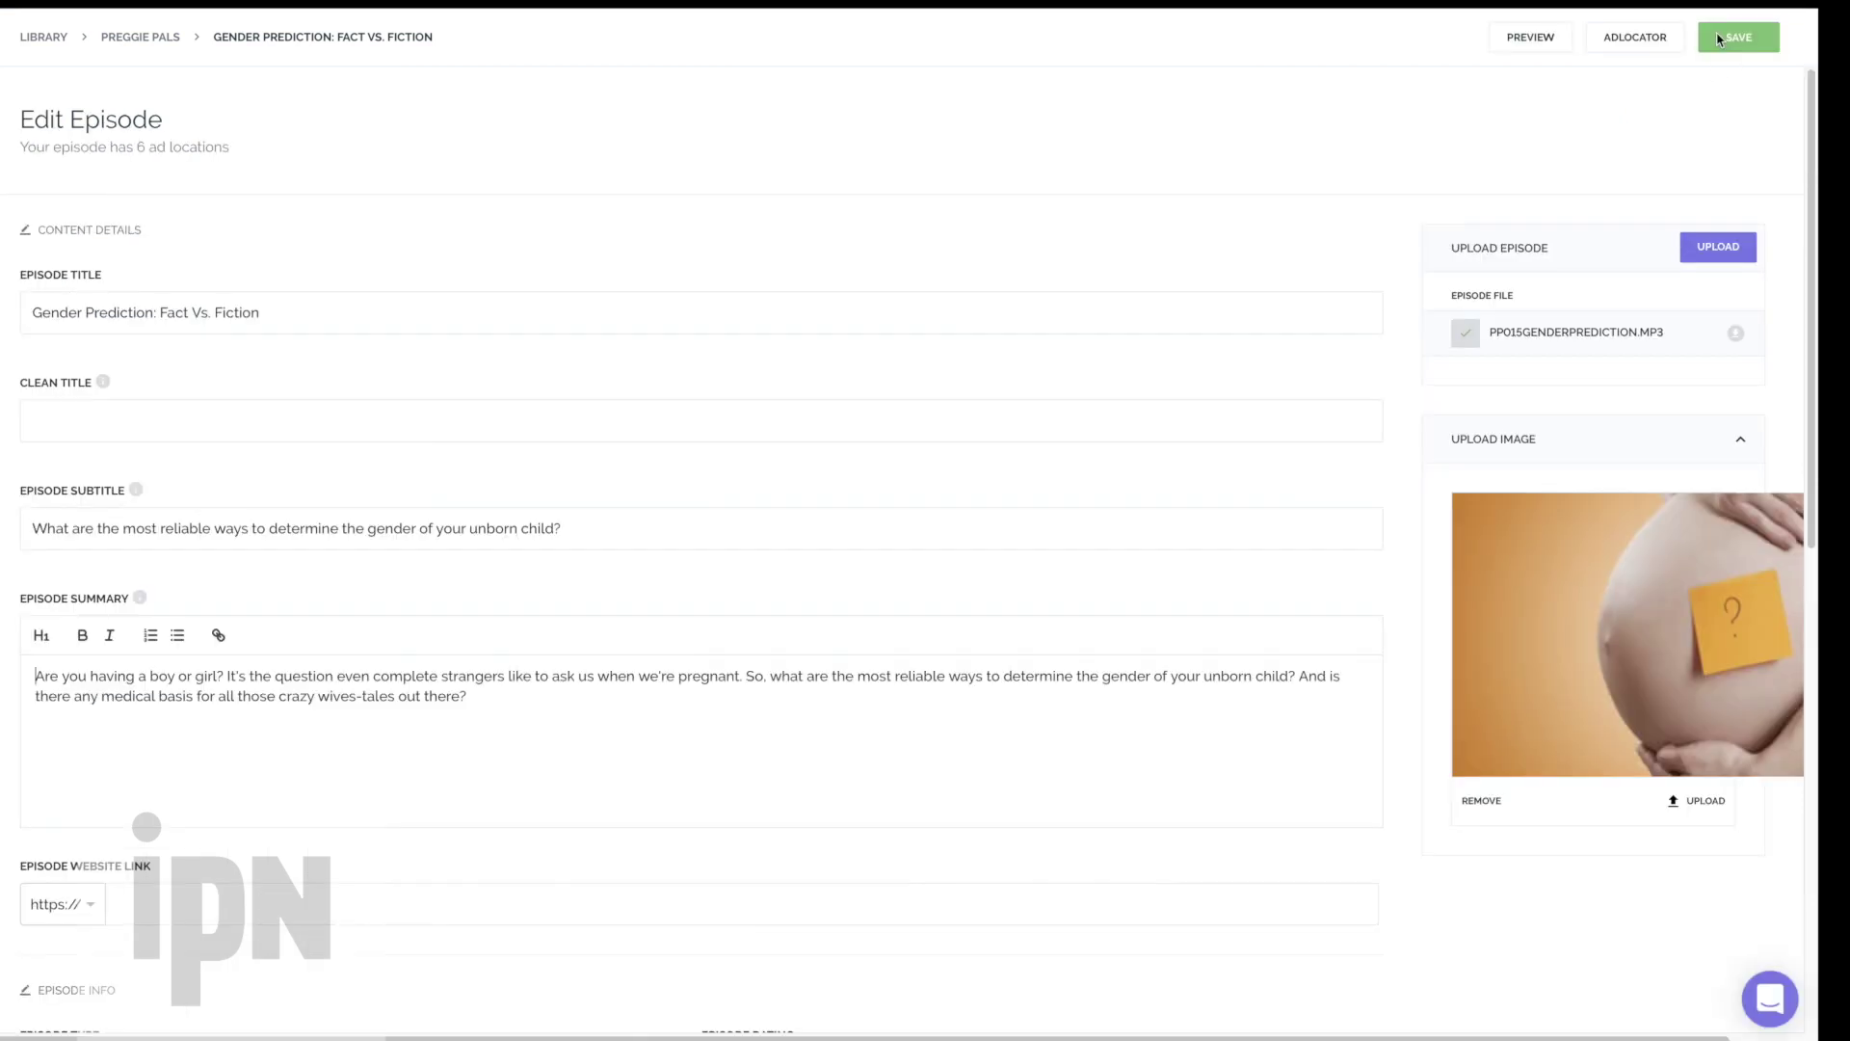
Add the advertising tag "labor and delivery" to the episode
{"action": "scroll", "coordinate": [751, 503], "scroll_direction": "down", "scroll_amount": 2}
{"action": "scroll", "coordinate": [752, 503], "scroll_direction": "down", "scroll_amount": 3}
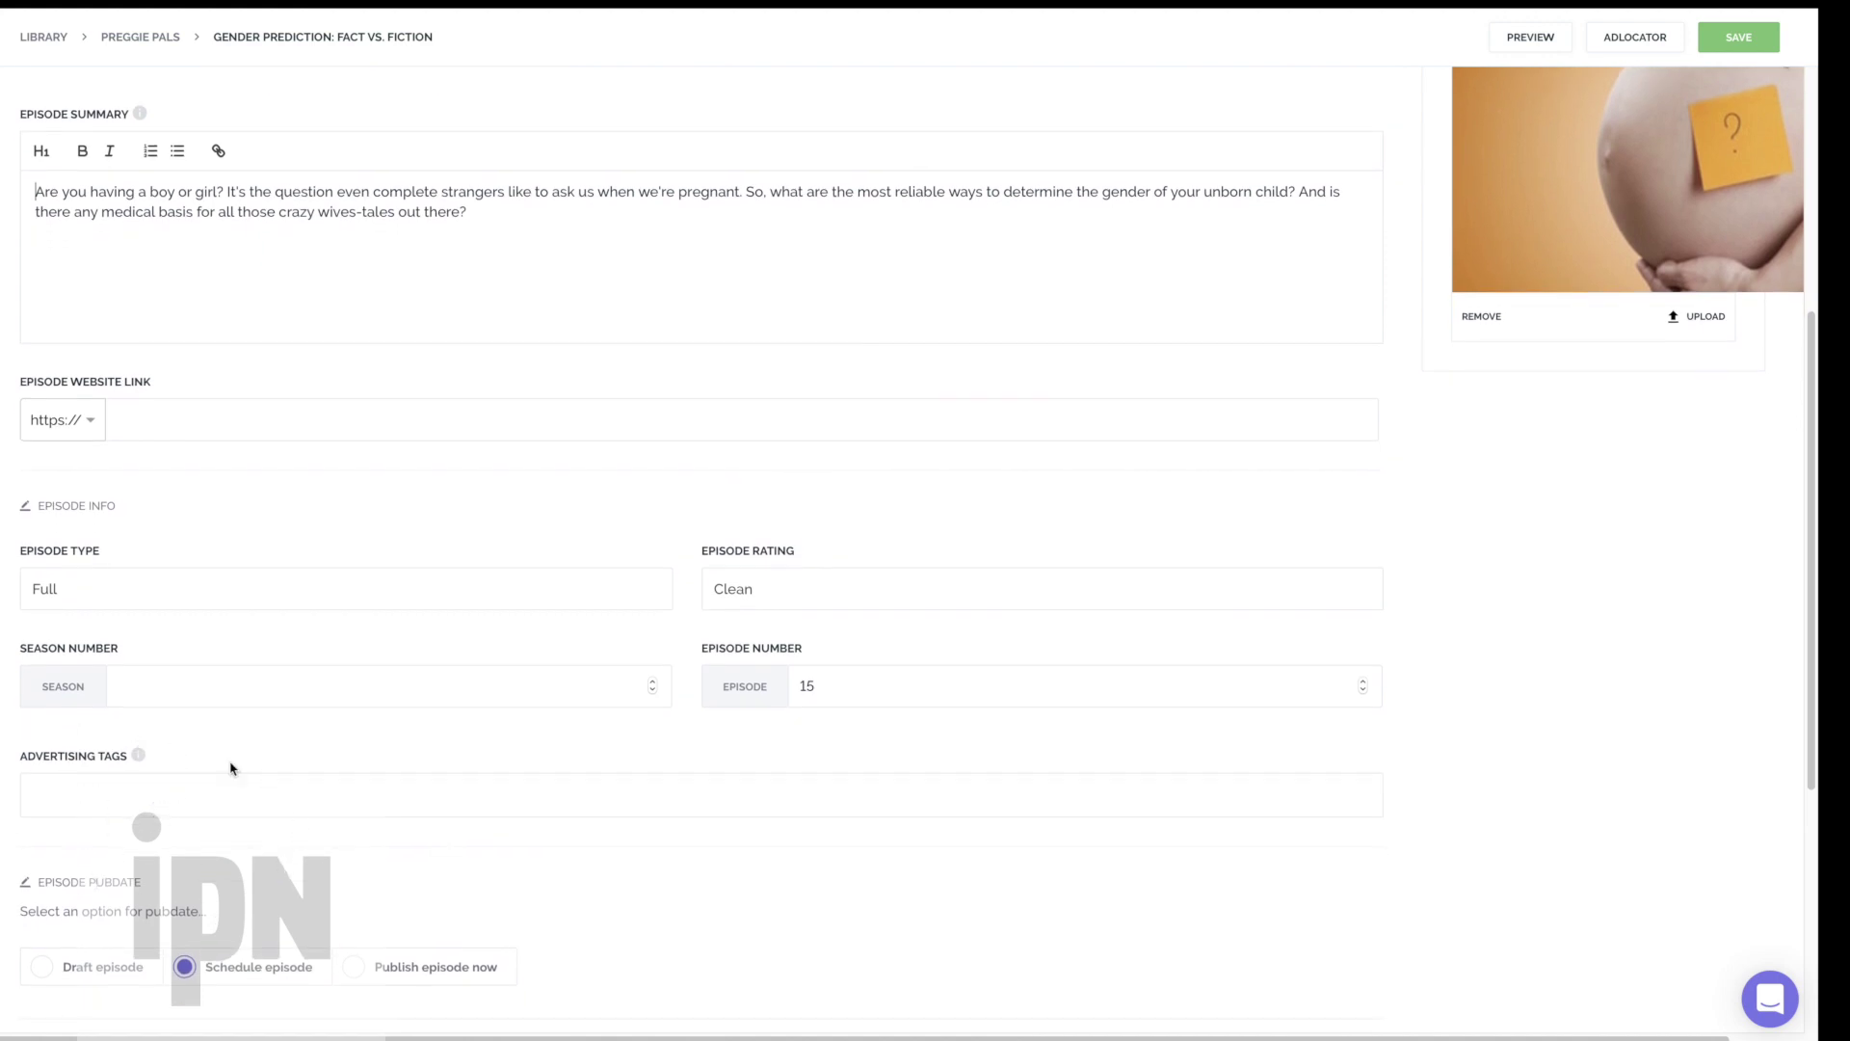
{"action": "left_click", "coordinate": [123, 795]}
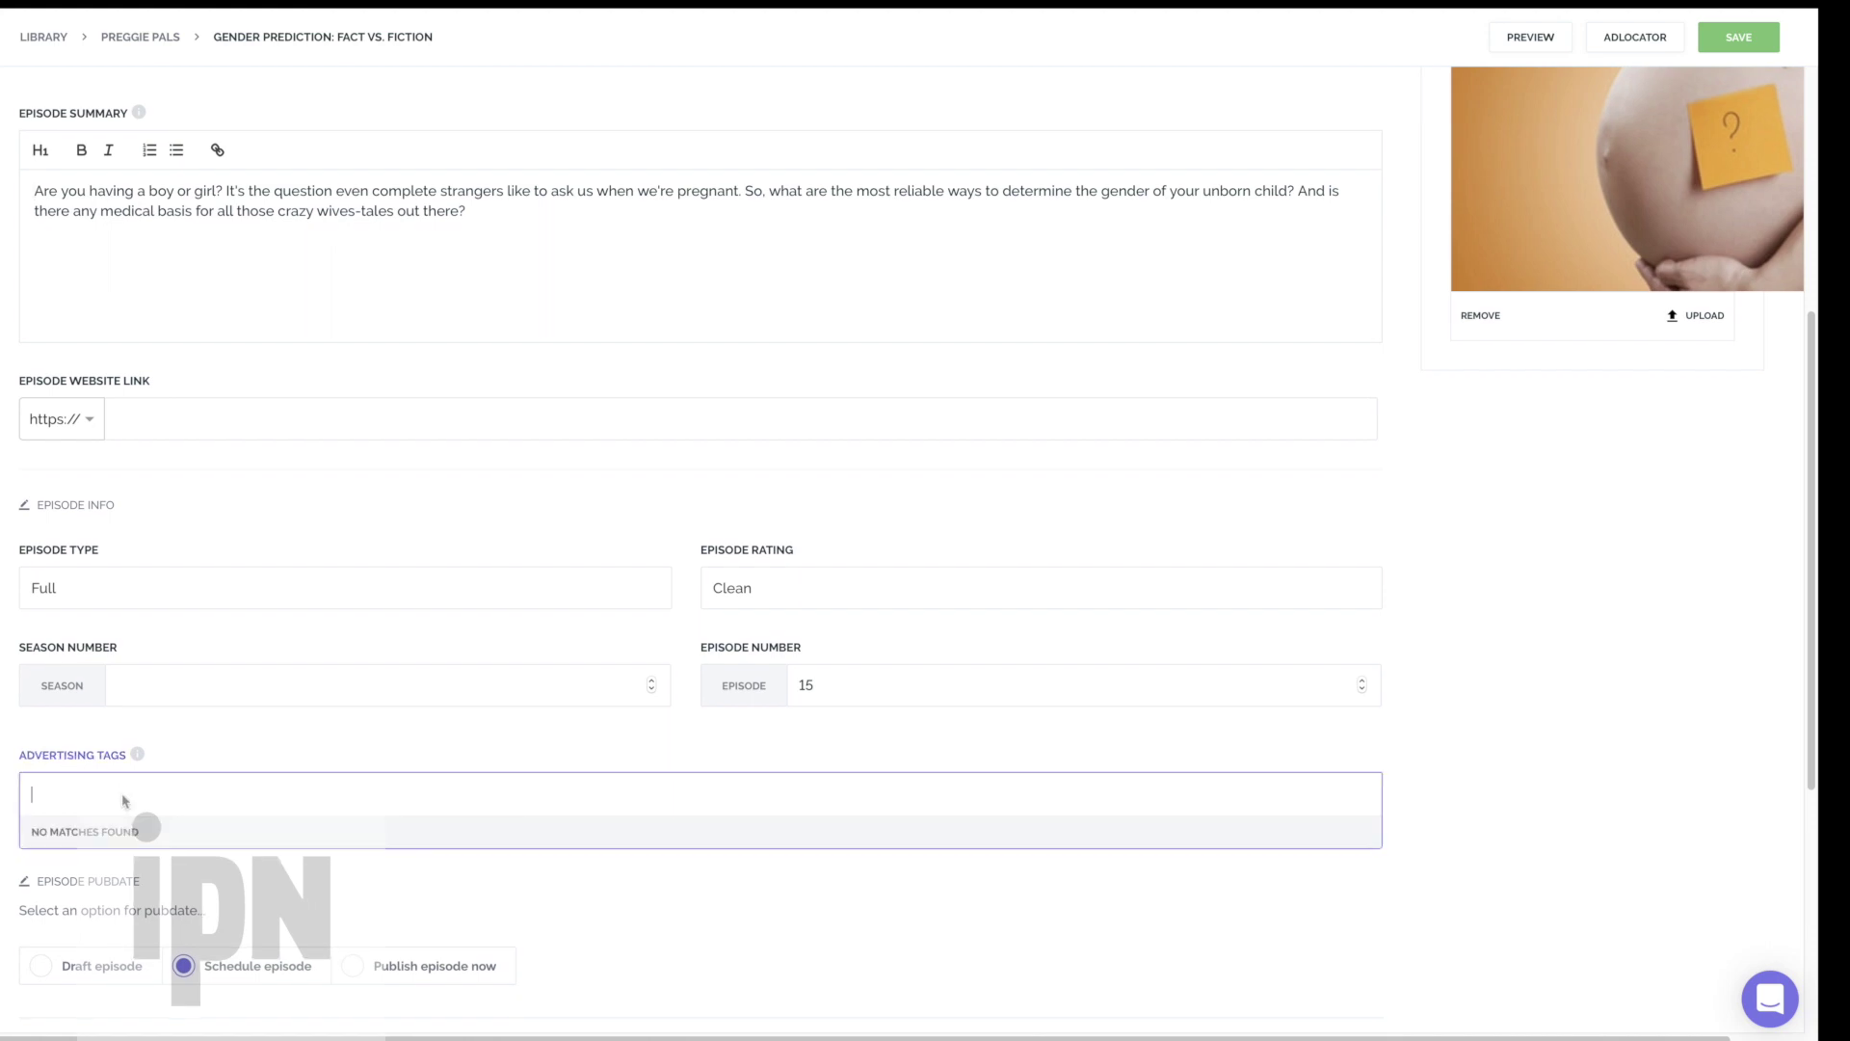
{"action": "type", "text": "labor and "}
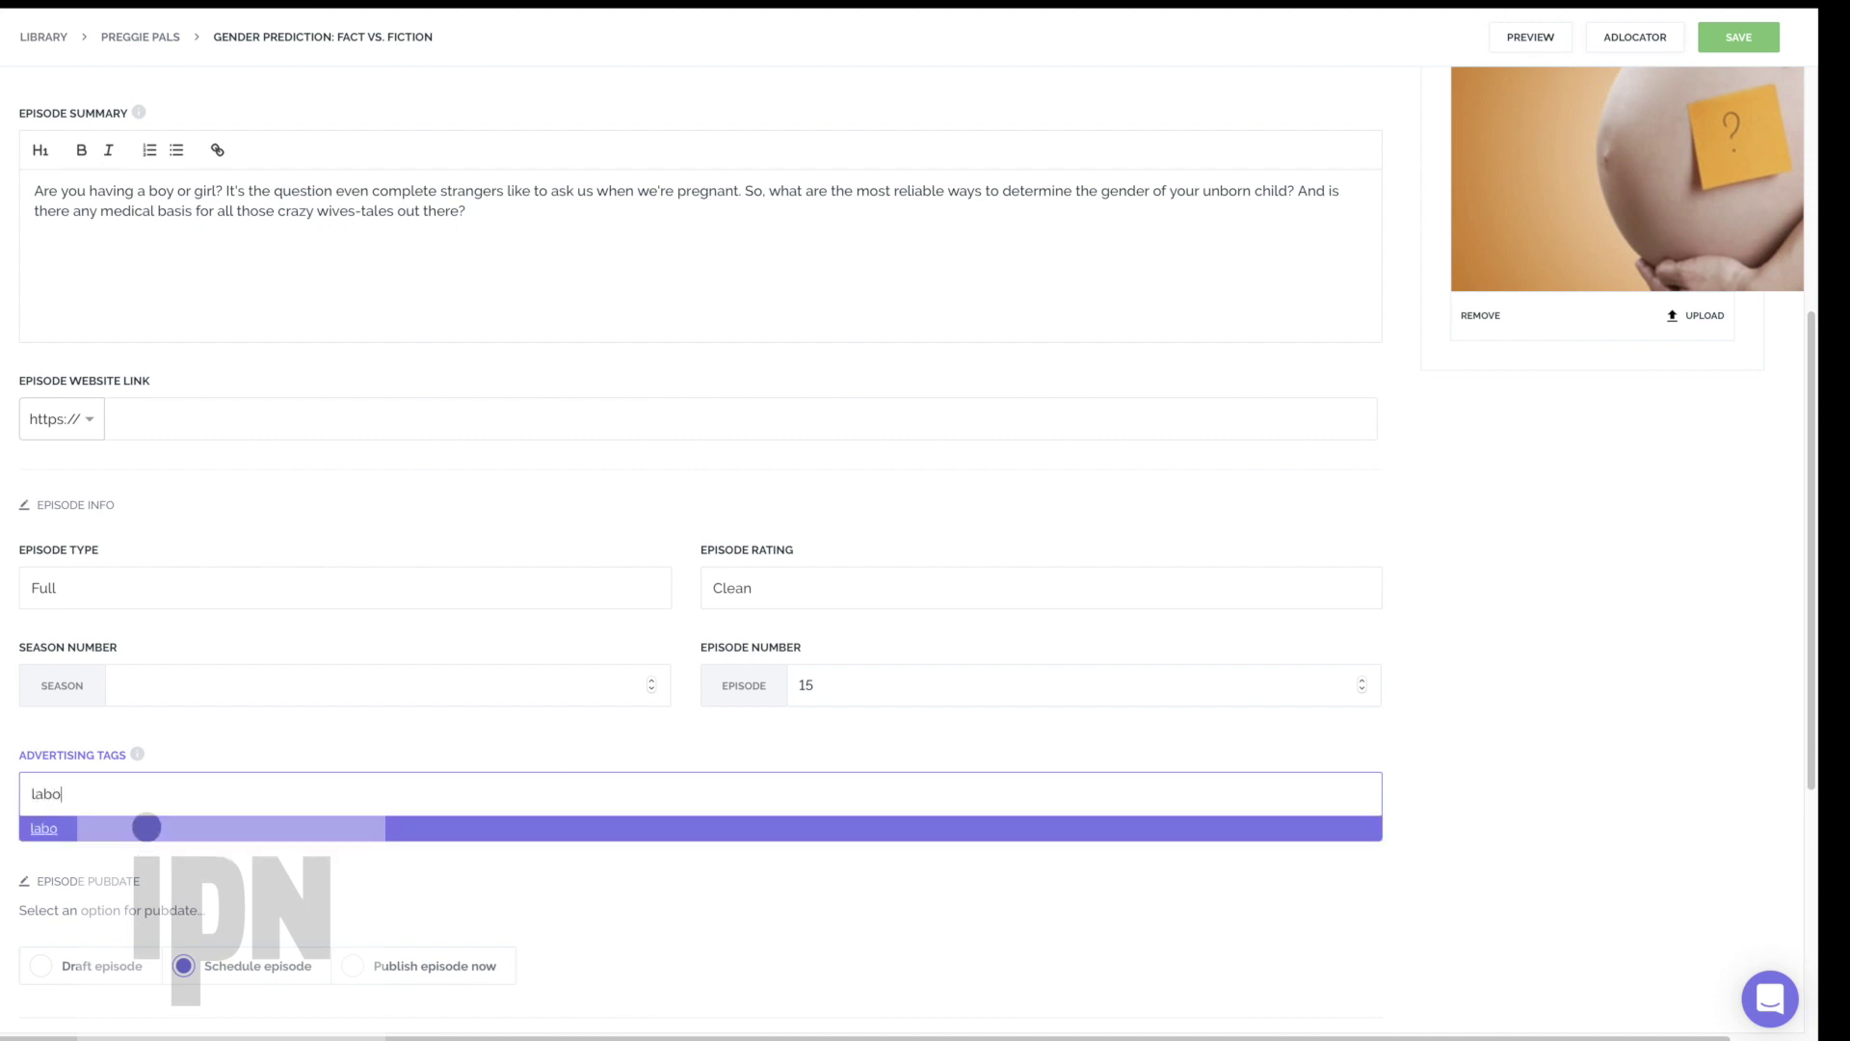
{"action": "type", "text": "delivery"}
{"action": "key", "text": "Return"}
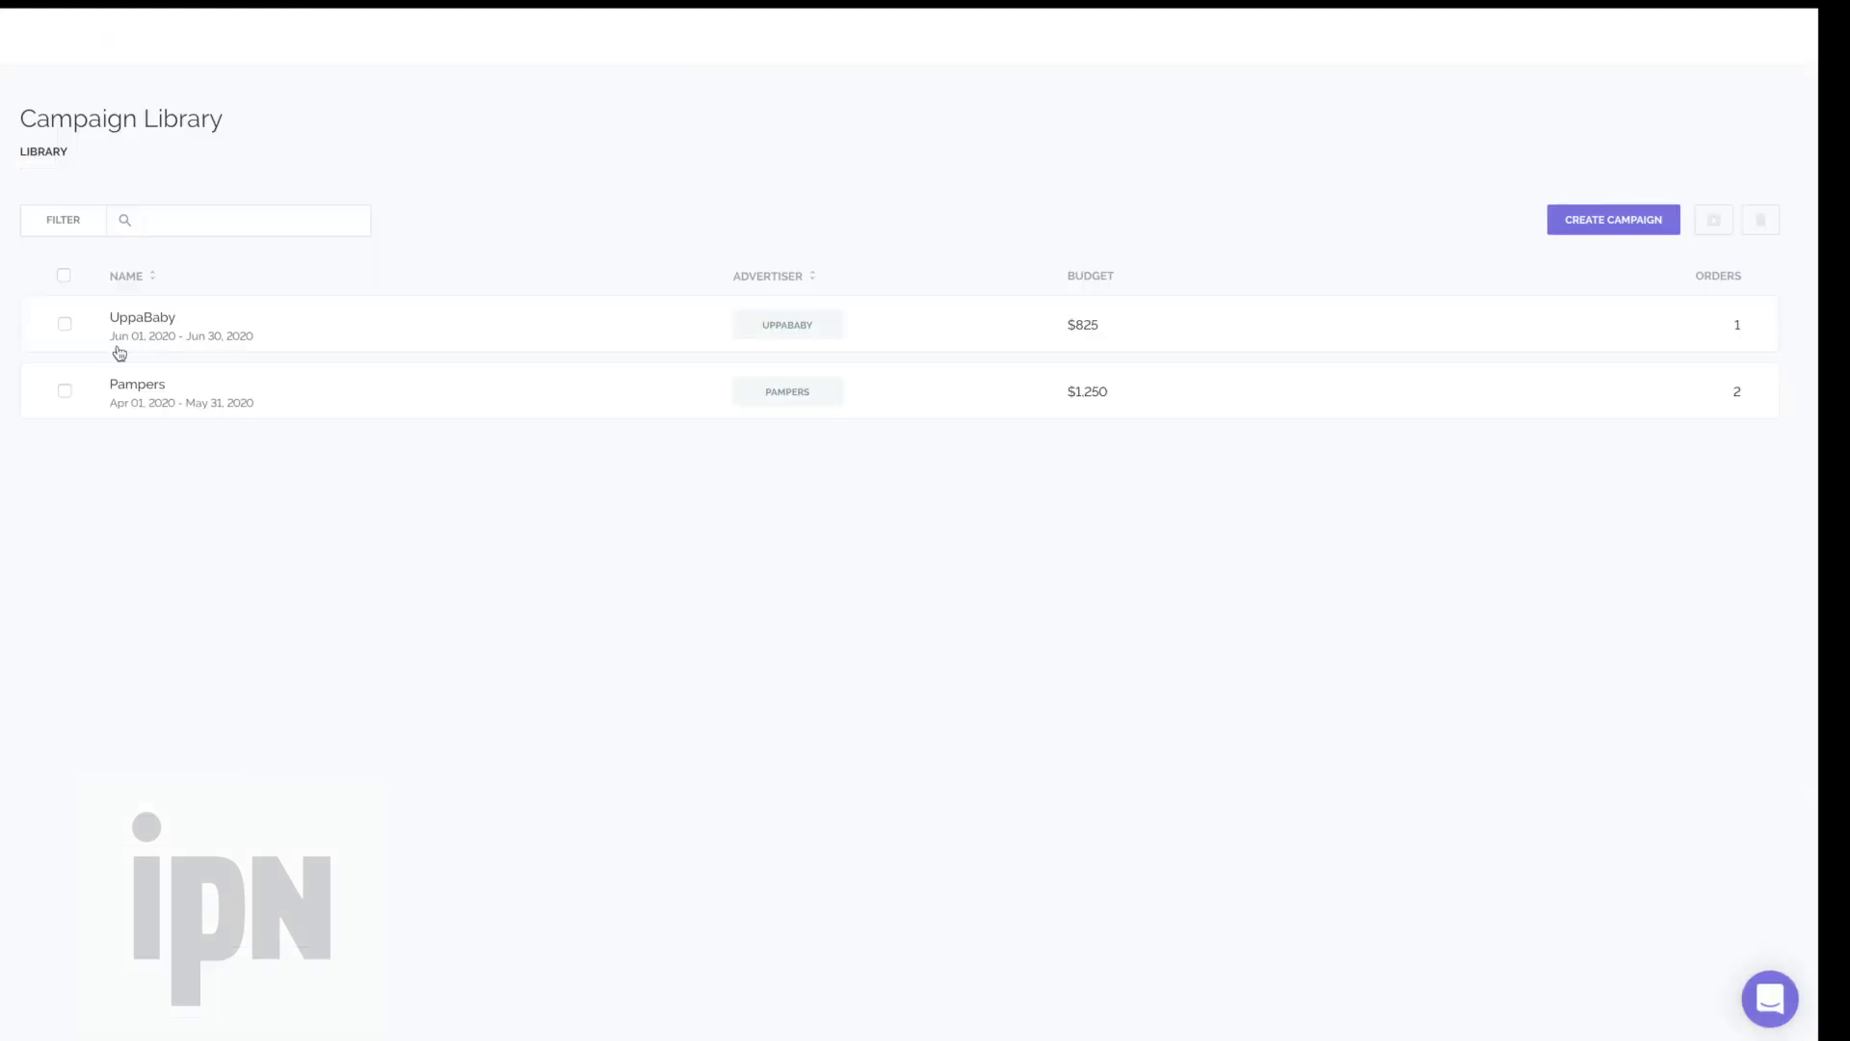
Open the Apr 1 - Apr 30, 2020 order of the Pampers campaign and show its targets
{"action": "left_click", "coordinate": [153, 390]}
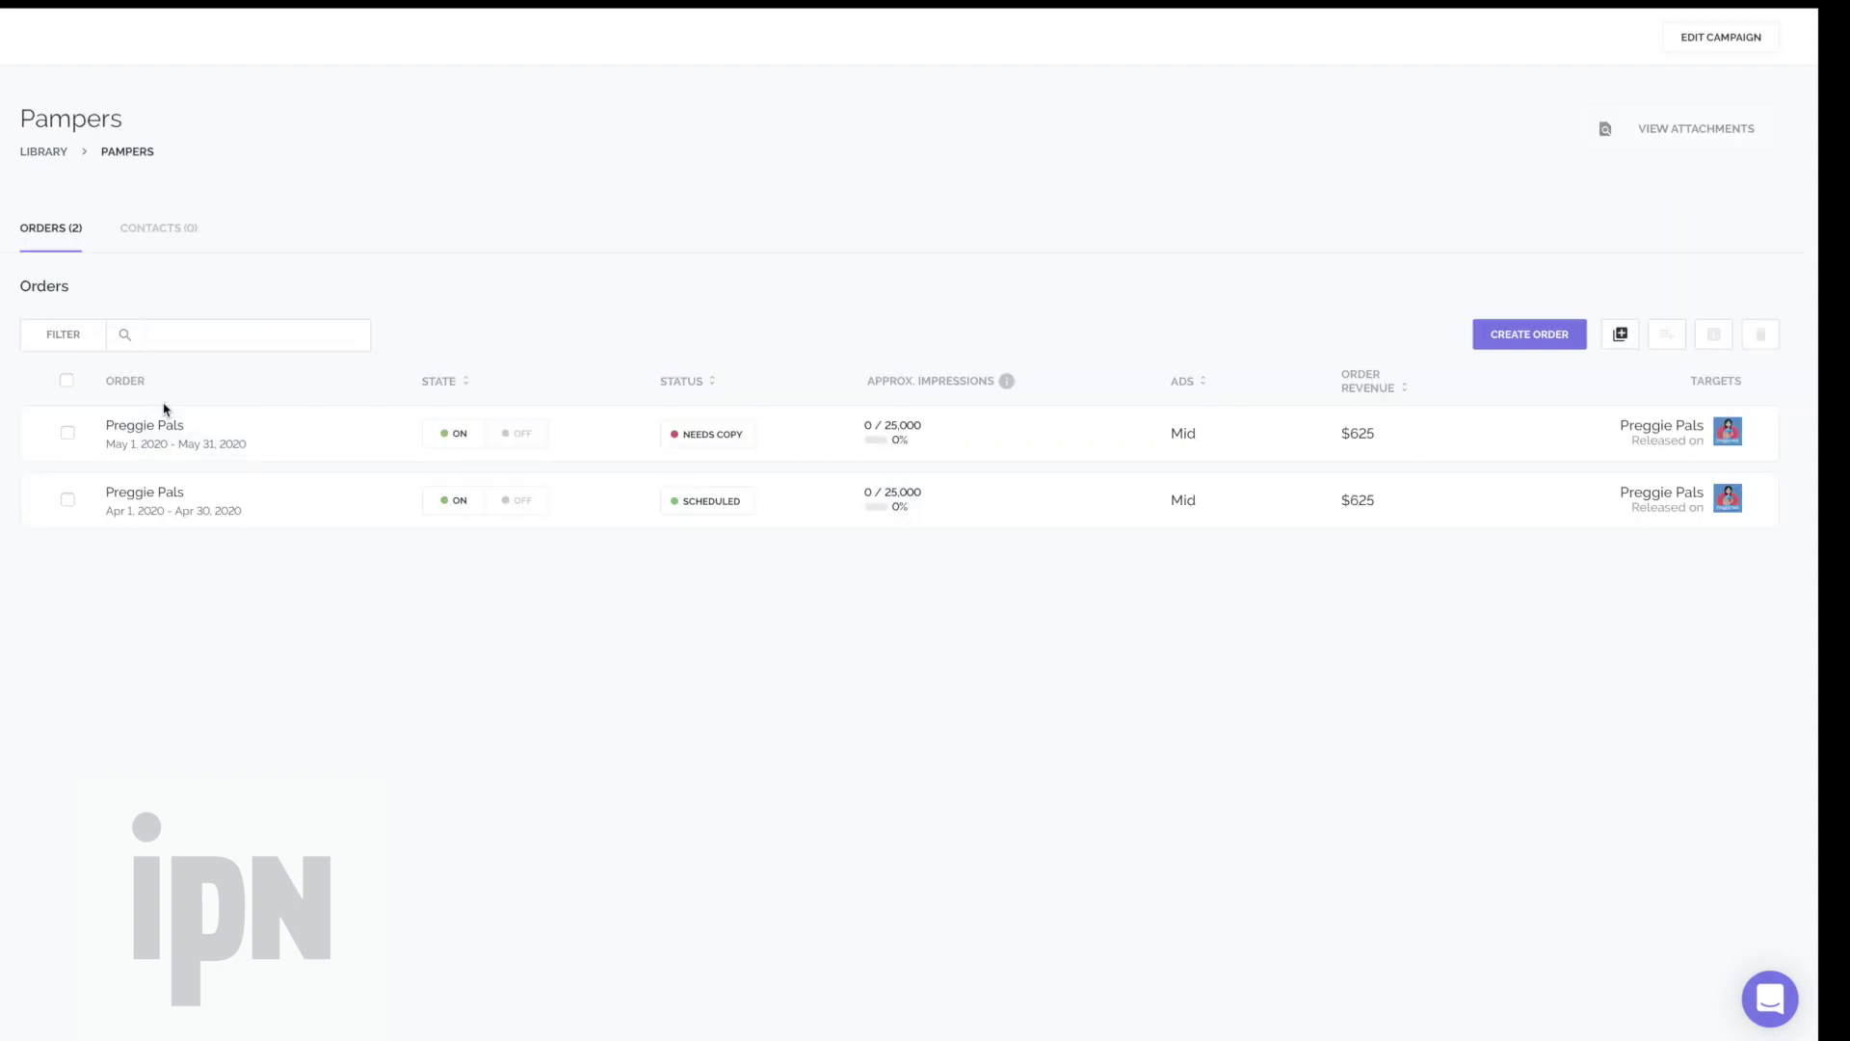
{"action": "left_click", "coordinate": [179, 503]}
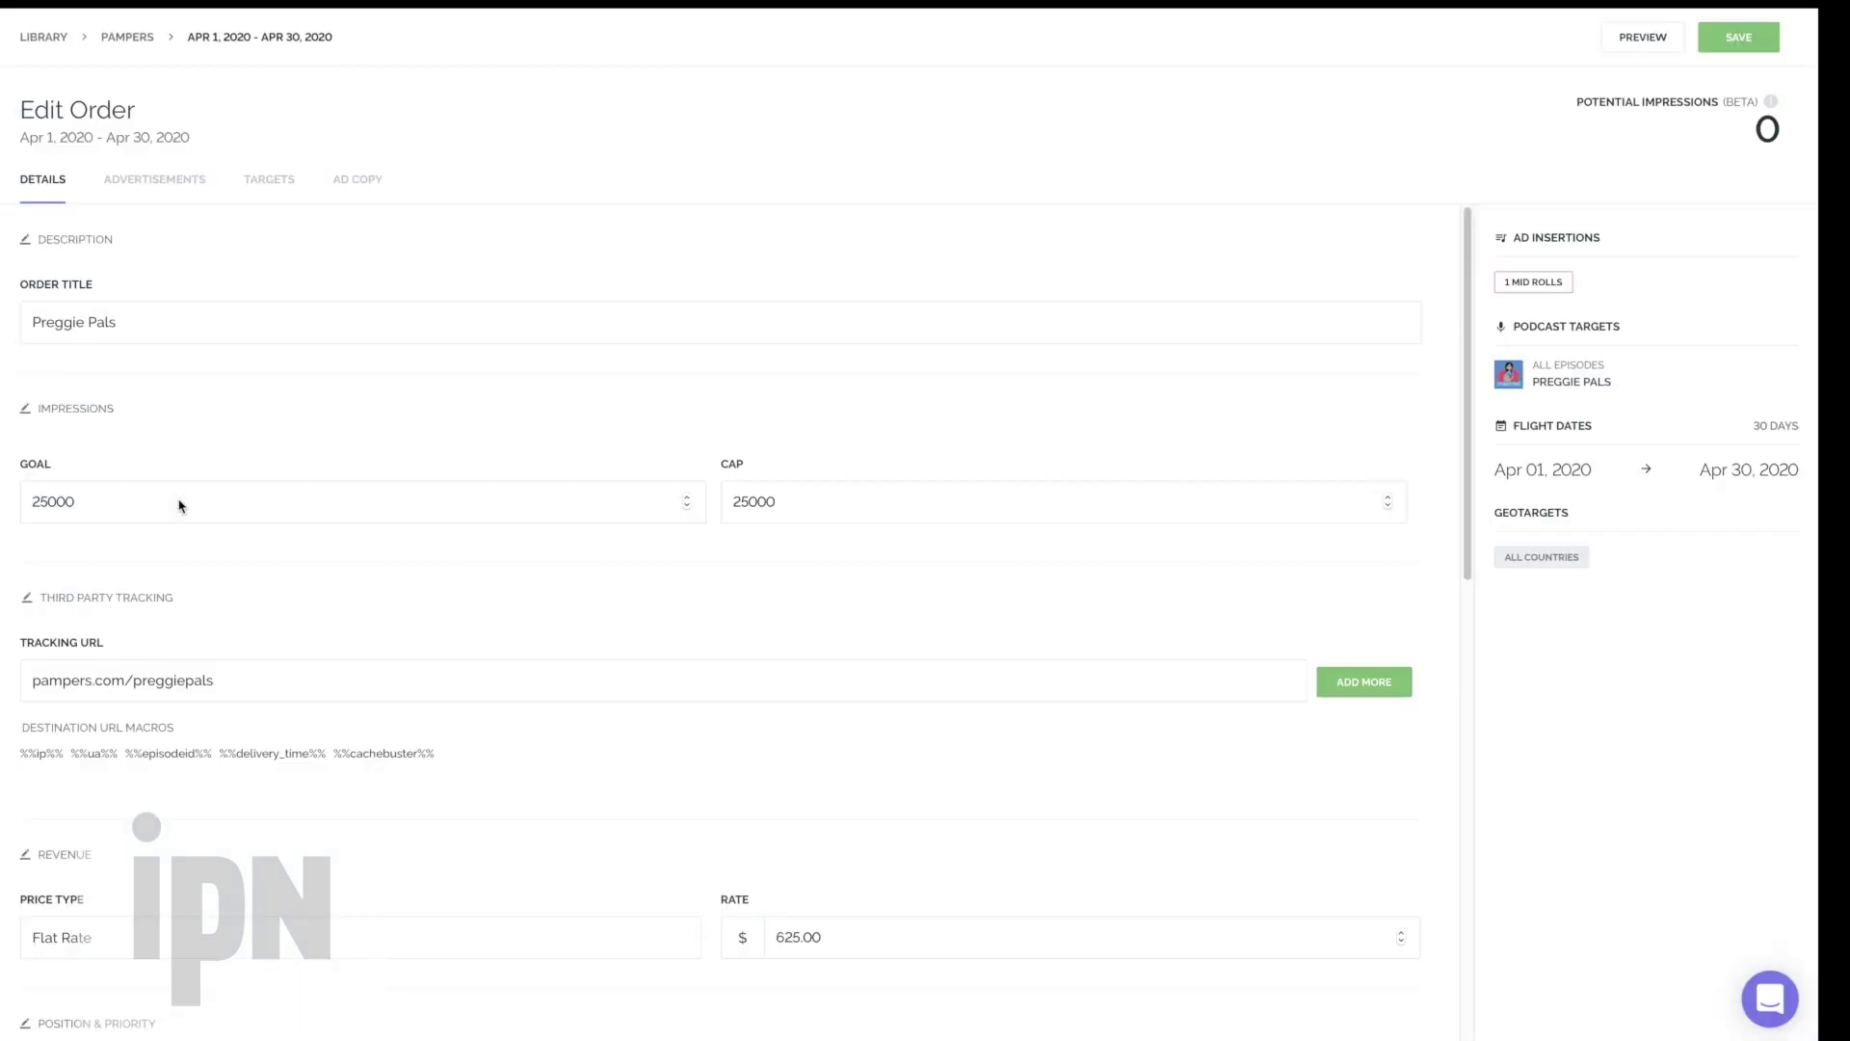
{"action": "left_click", "coordinate": [294, 187]}
Search the order's target tags for "delivery and" and "labor and delivery", clearing the entry each time
{"action": "left_click", "coordinate": [1099, 377]}
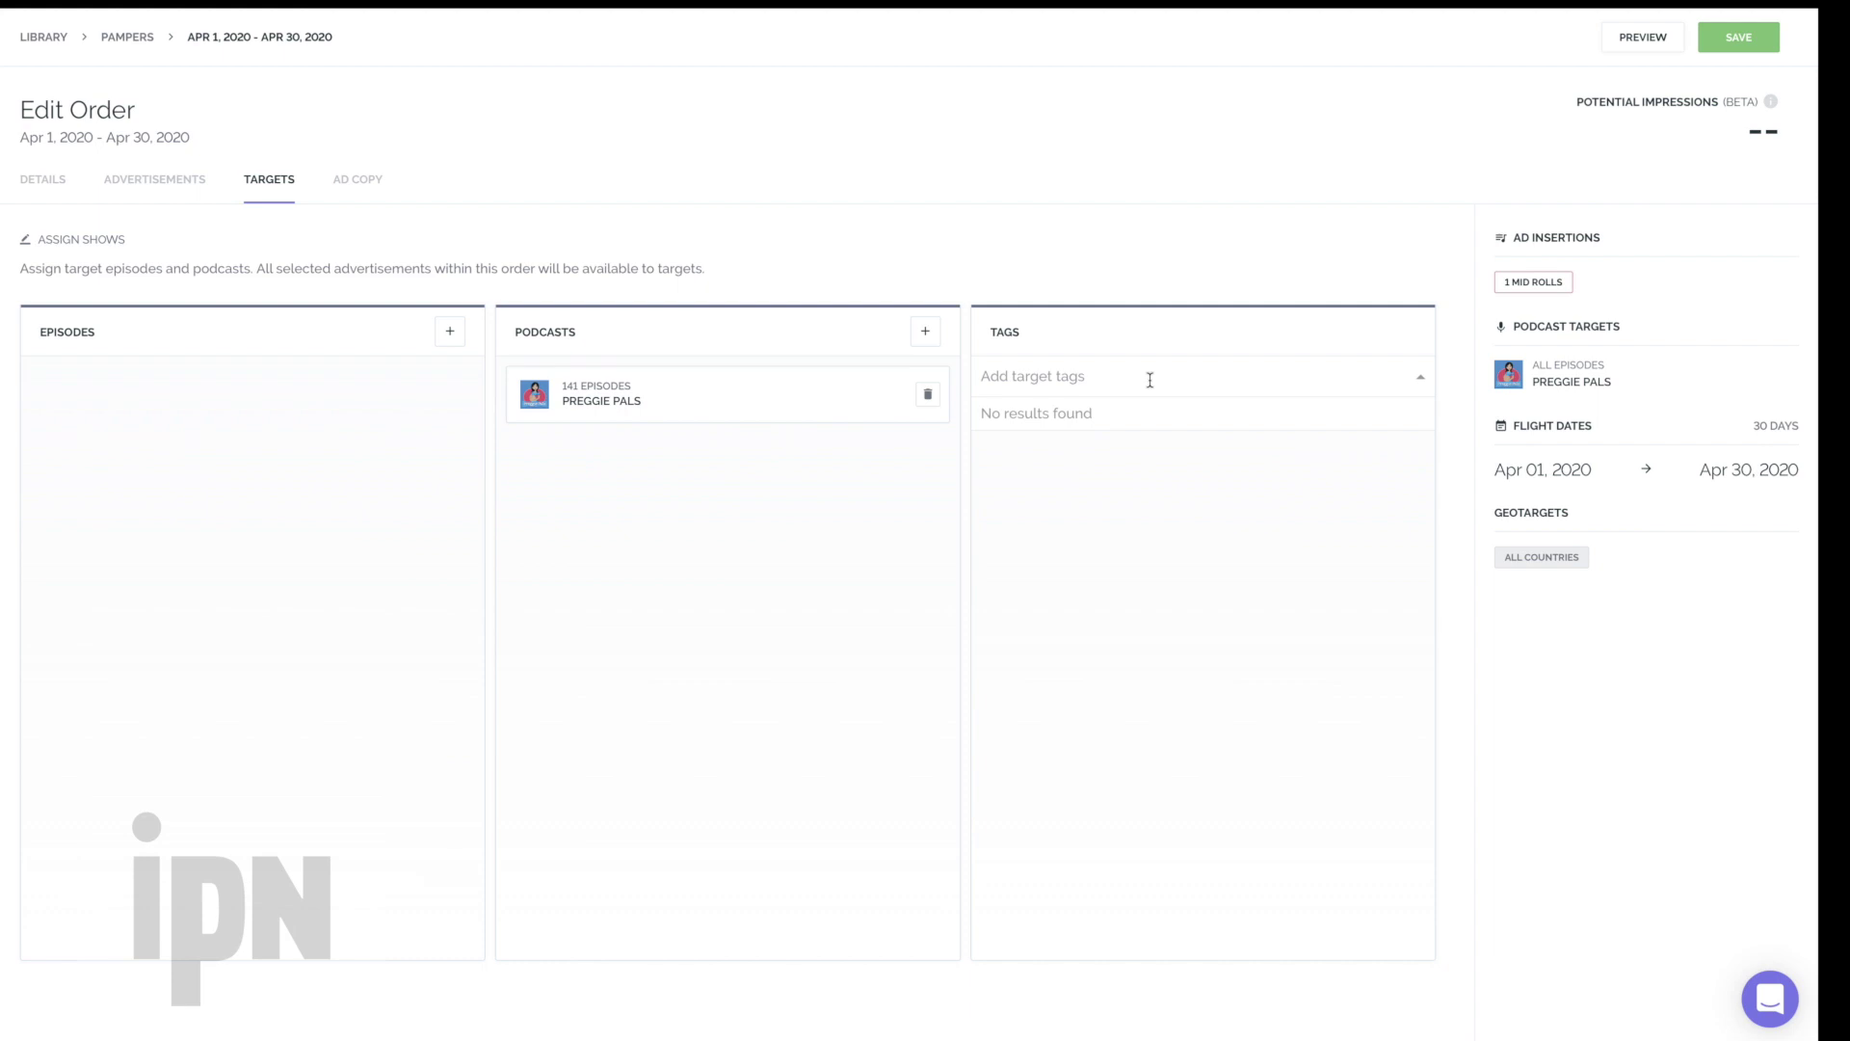
{"action": "type", "text": "delivery and"}
{"action": "key", "text": "BackSpace"}
{"action": "key", "text": "BackSpace"}
{"action": "key", "text": "BackSpace"}
{"action": "key", "text": "BackSpace"}
{"action": "key", "text": "BackSpace"}
{"action": "key", "text": "BackSpace"}
{"action": "key", "text": "BackSpace"}
{"action": "key", "text": "BackSpace"}
{"action": "key", "text": "BackSpace"}
{"action": "key", "text": "BackSpace"}
{"action": "key", "text": "BackSpace"}
{"action": "key", "text": "BackSpace"}
{"action": "key", "text": "BackSpace"}
{"action": "type", "text": "labor and delivery"}
{"action": "left_click_drag", "start_coordinate": [983, 376], "coordinate": [1137, 376]}
{"action": "key", "text": "BackSpace"}
Enter "Notes from meeting:" in the order notes of the ad copy and save the order
{"action": "left_click", "coordinate": [356, 185]}
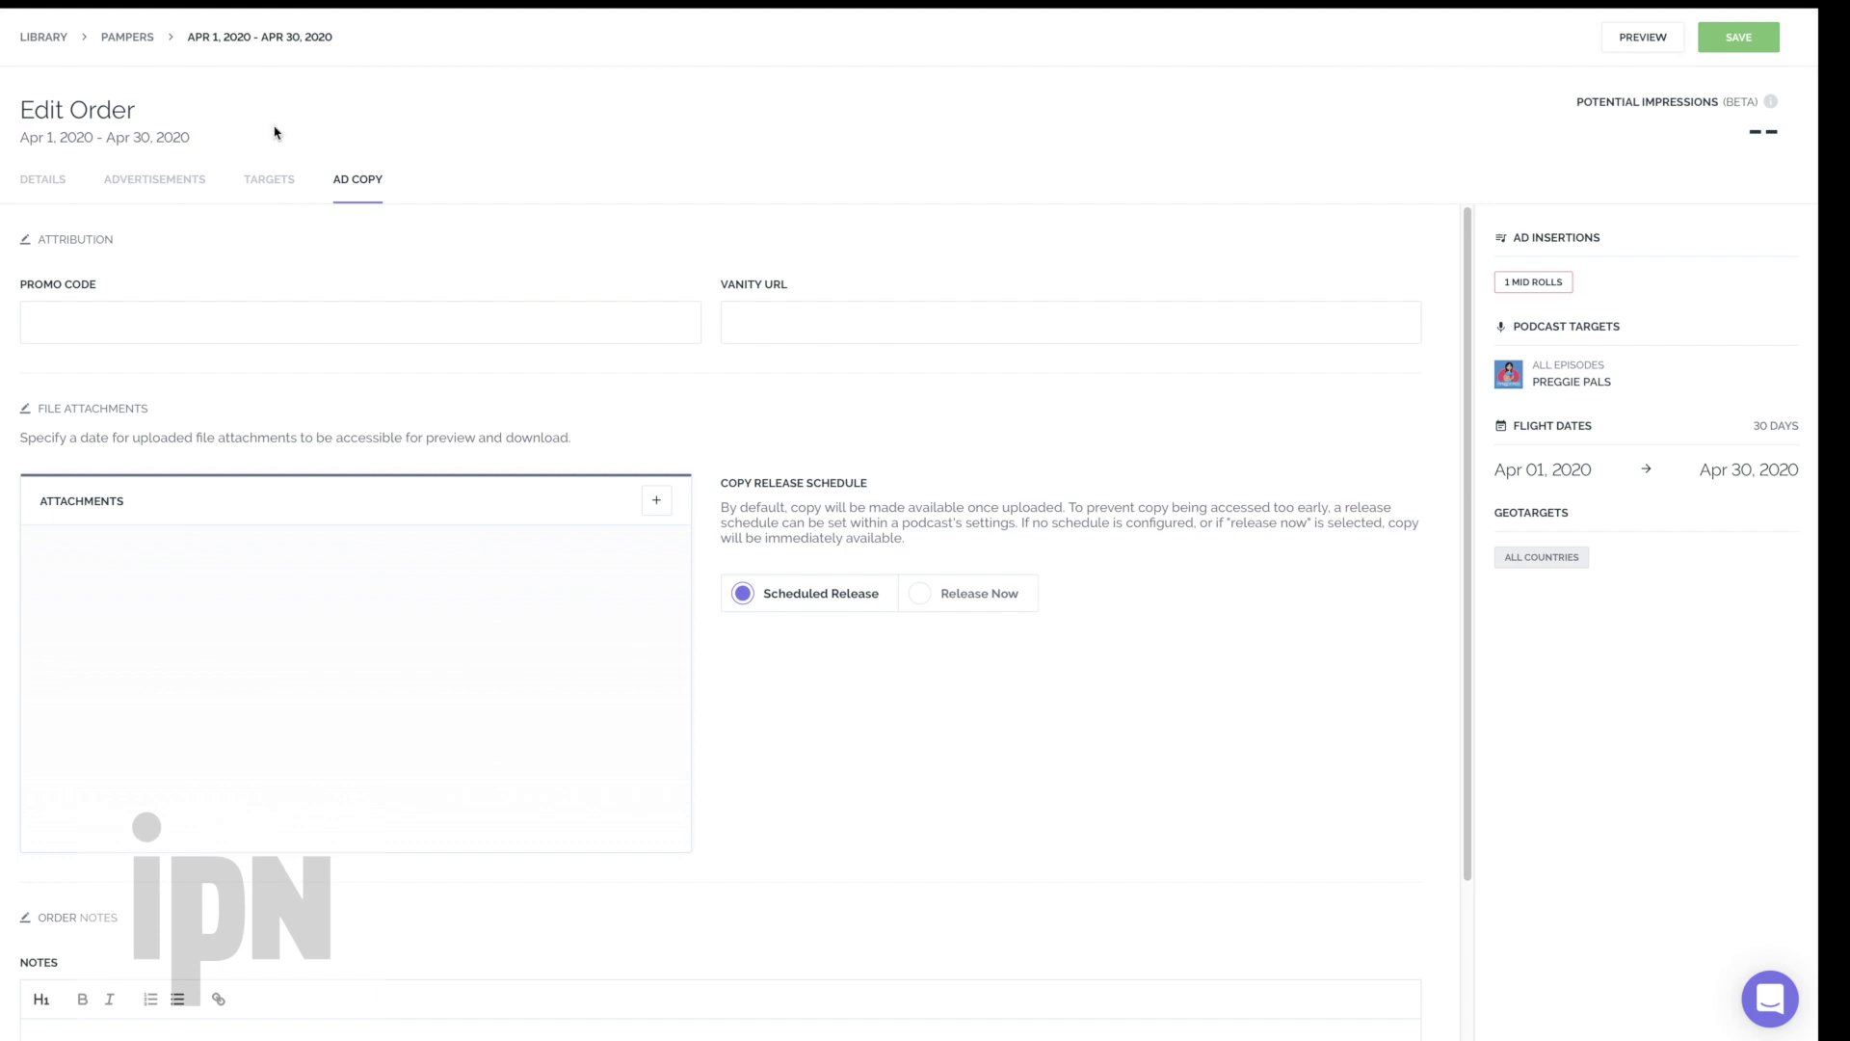
{"action": "left_click", "coordinate": [288, 318]}
{"action": "scroll", "coordinate": [661, 512], "scroll_direction": "down", "scroll_amount": 2}
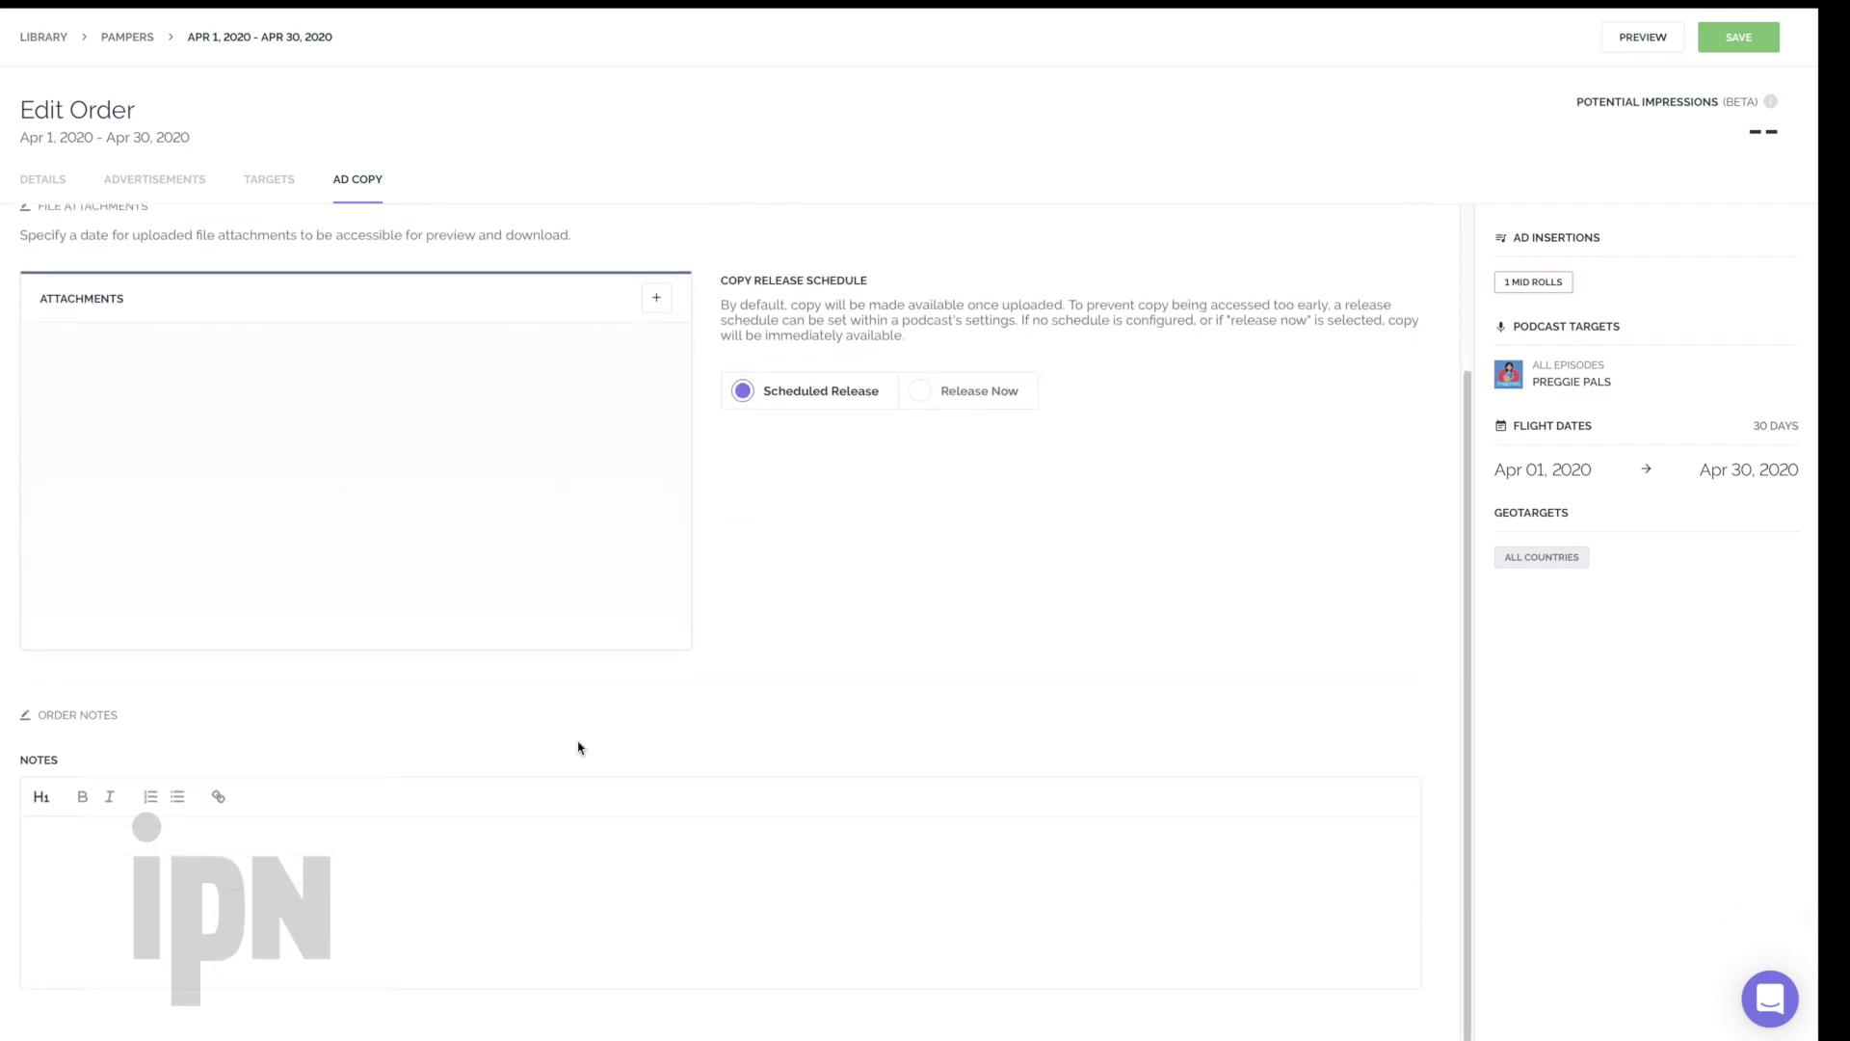
{"action": "left_click", "coordinate": [445, 880]}
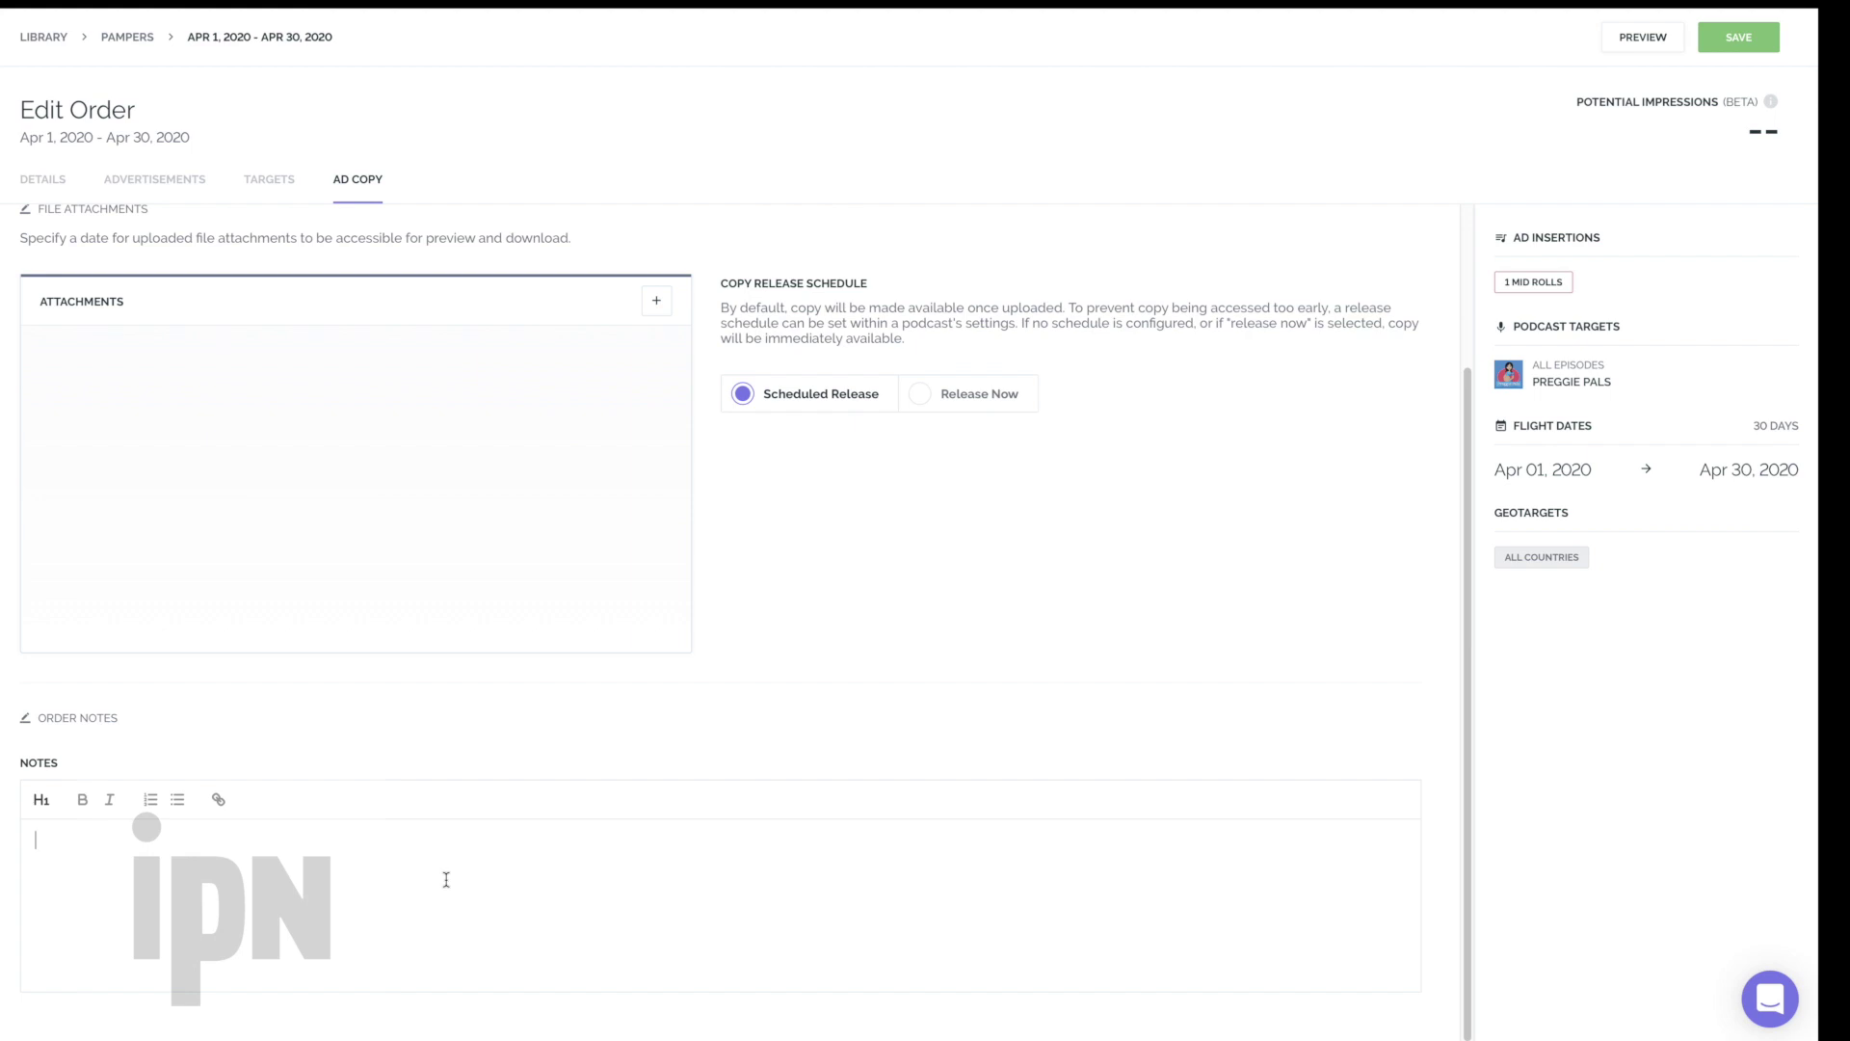
{"action": "left_click", "coordinate": [446, 879]}
{"action": "type", "text": "Notes from meeting:"}
{"action": "scroll", "coordinate": [605, 340], "scroll_direction": "down", "scroll_amount": 1}
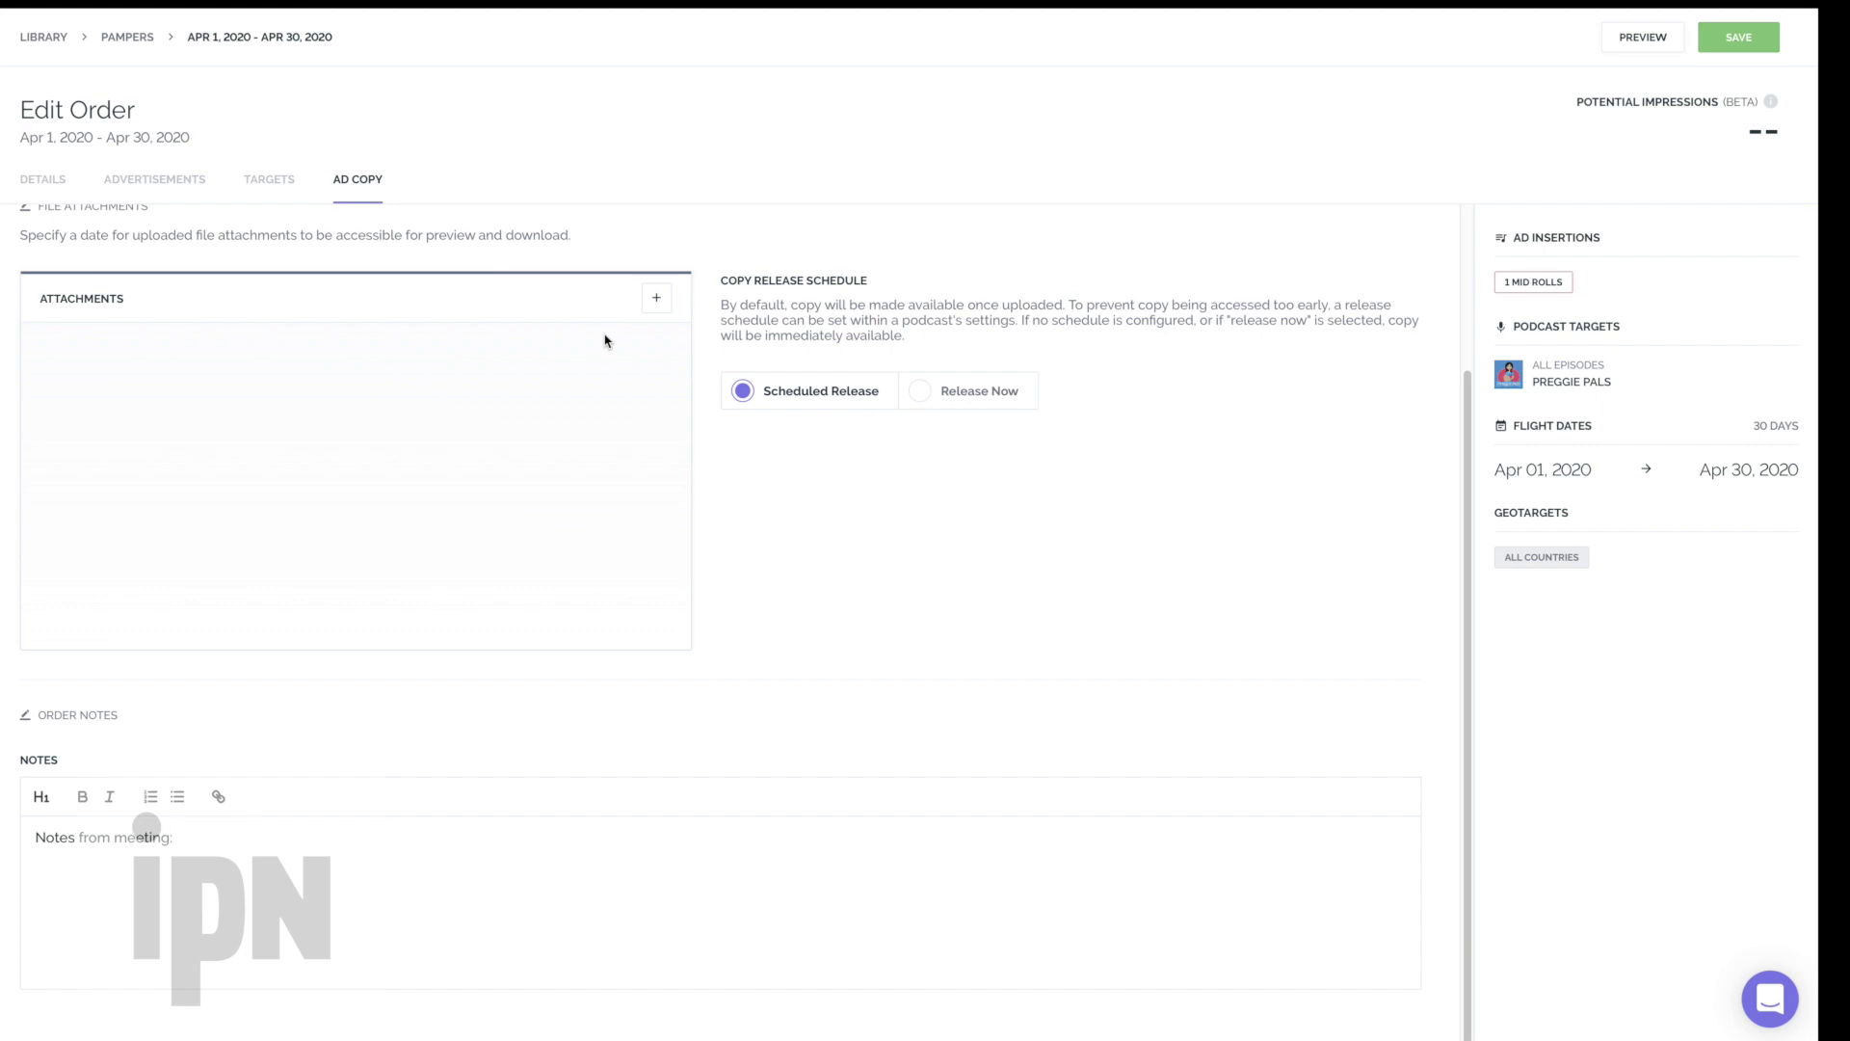
{"action": "scroll", "coordinate": [605, 340], "scroll_direction": "up", "scroll_amount": 4}
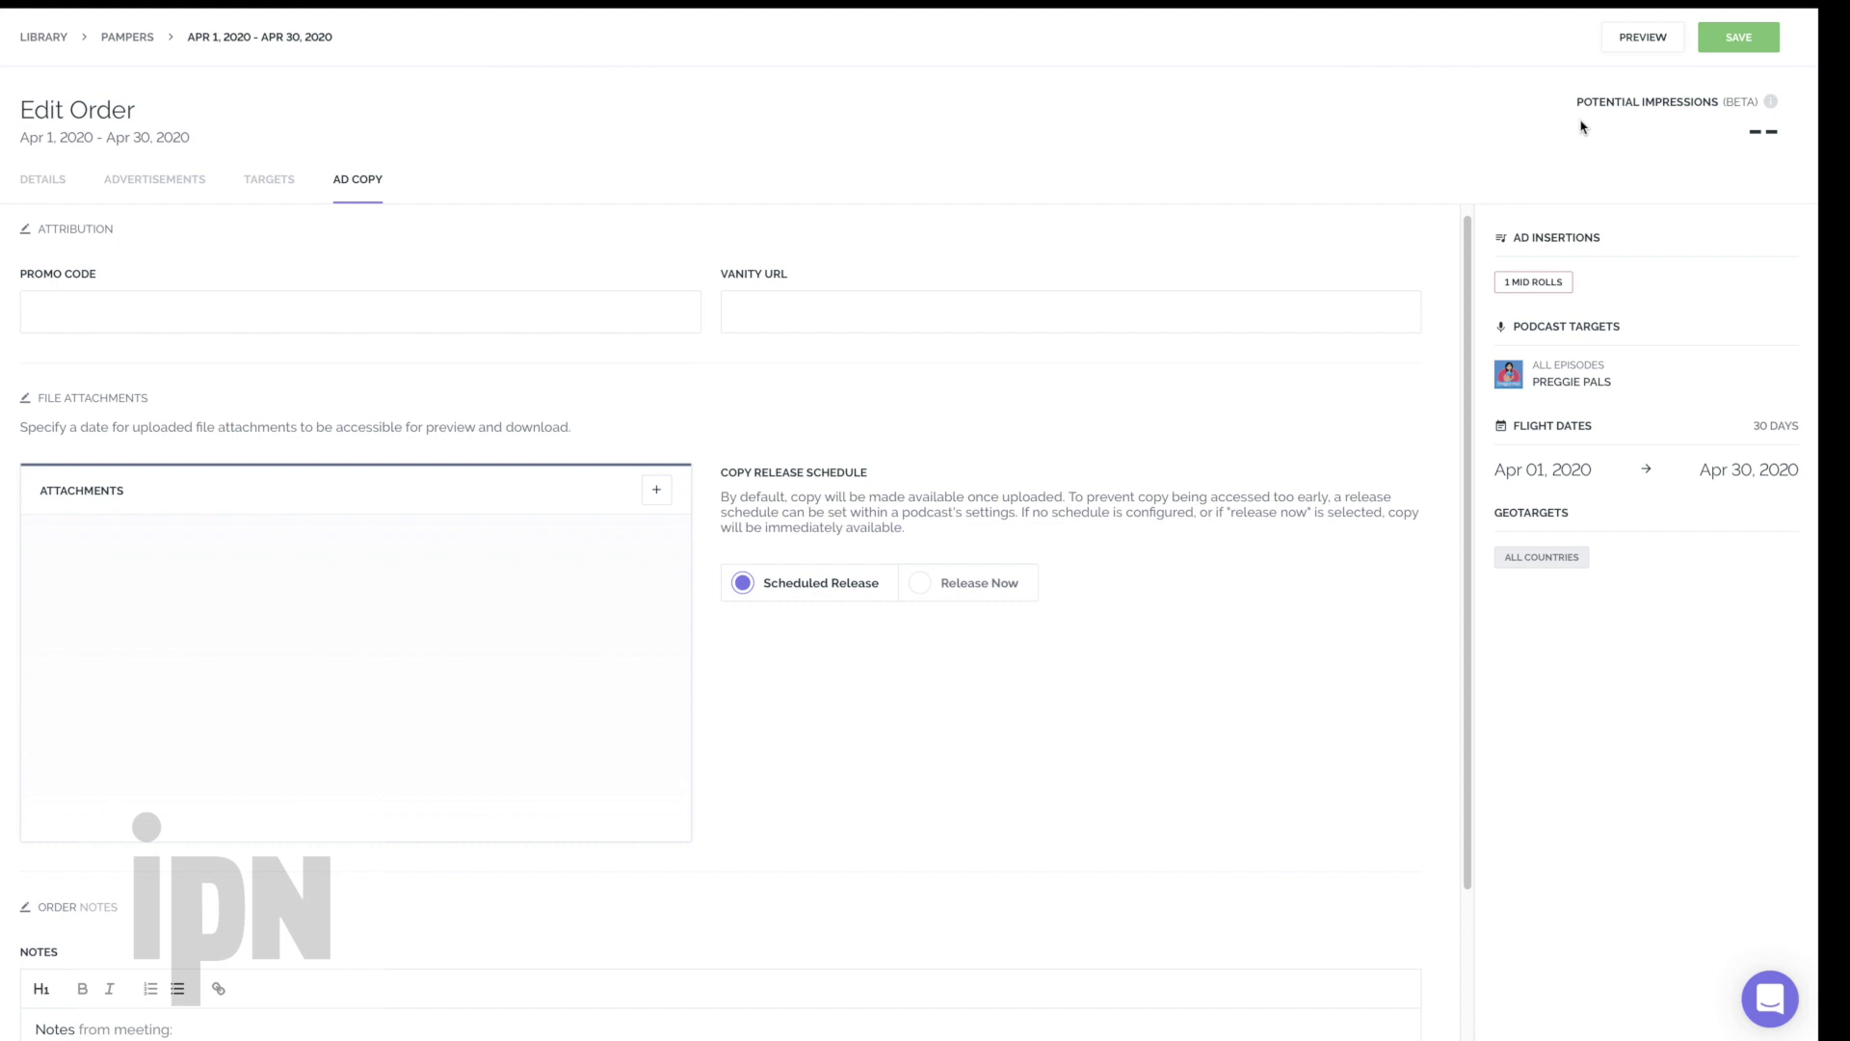
{"action": "left_click", "coordinate": [1750, 47]}
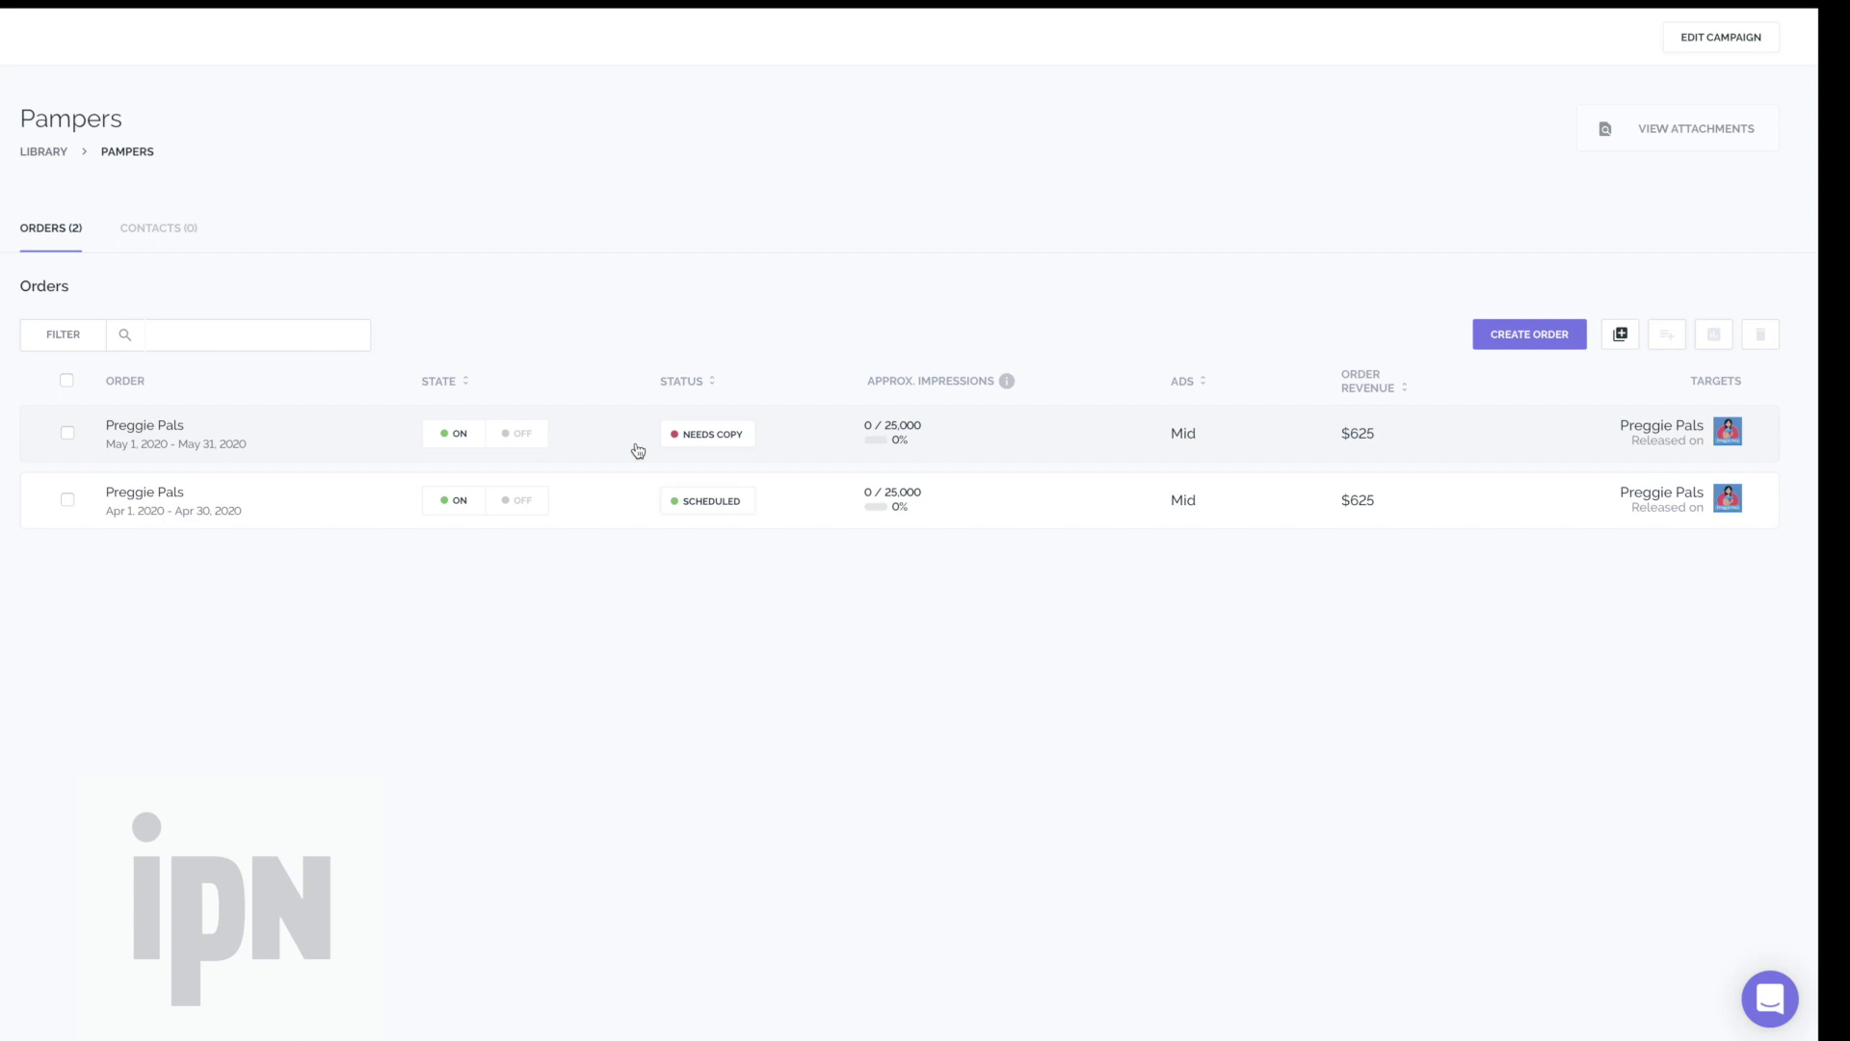
In the May 2020 Pampers order, delete and re-add the empty mid-roll, and bring up and dismiss its audio file selection
{"action": "left_click", "coordinate": [193, 449]}
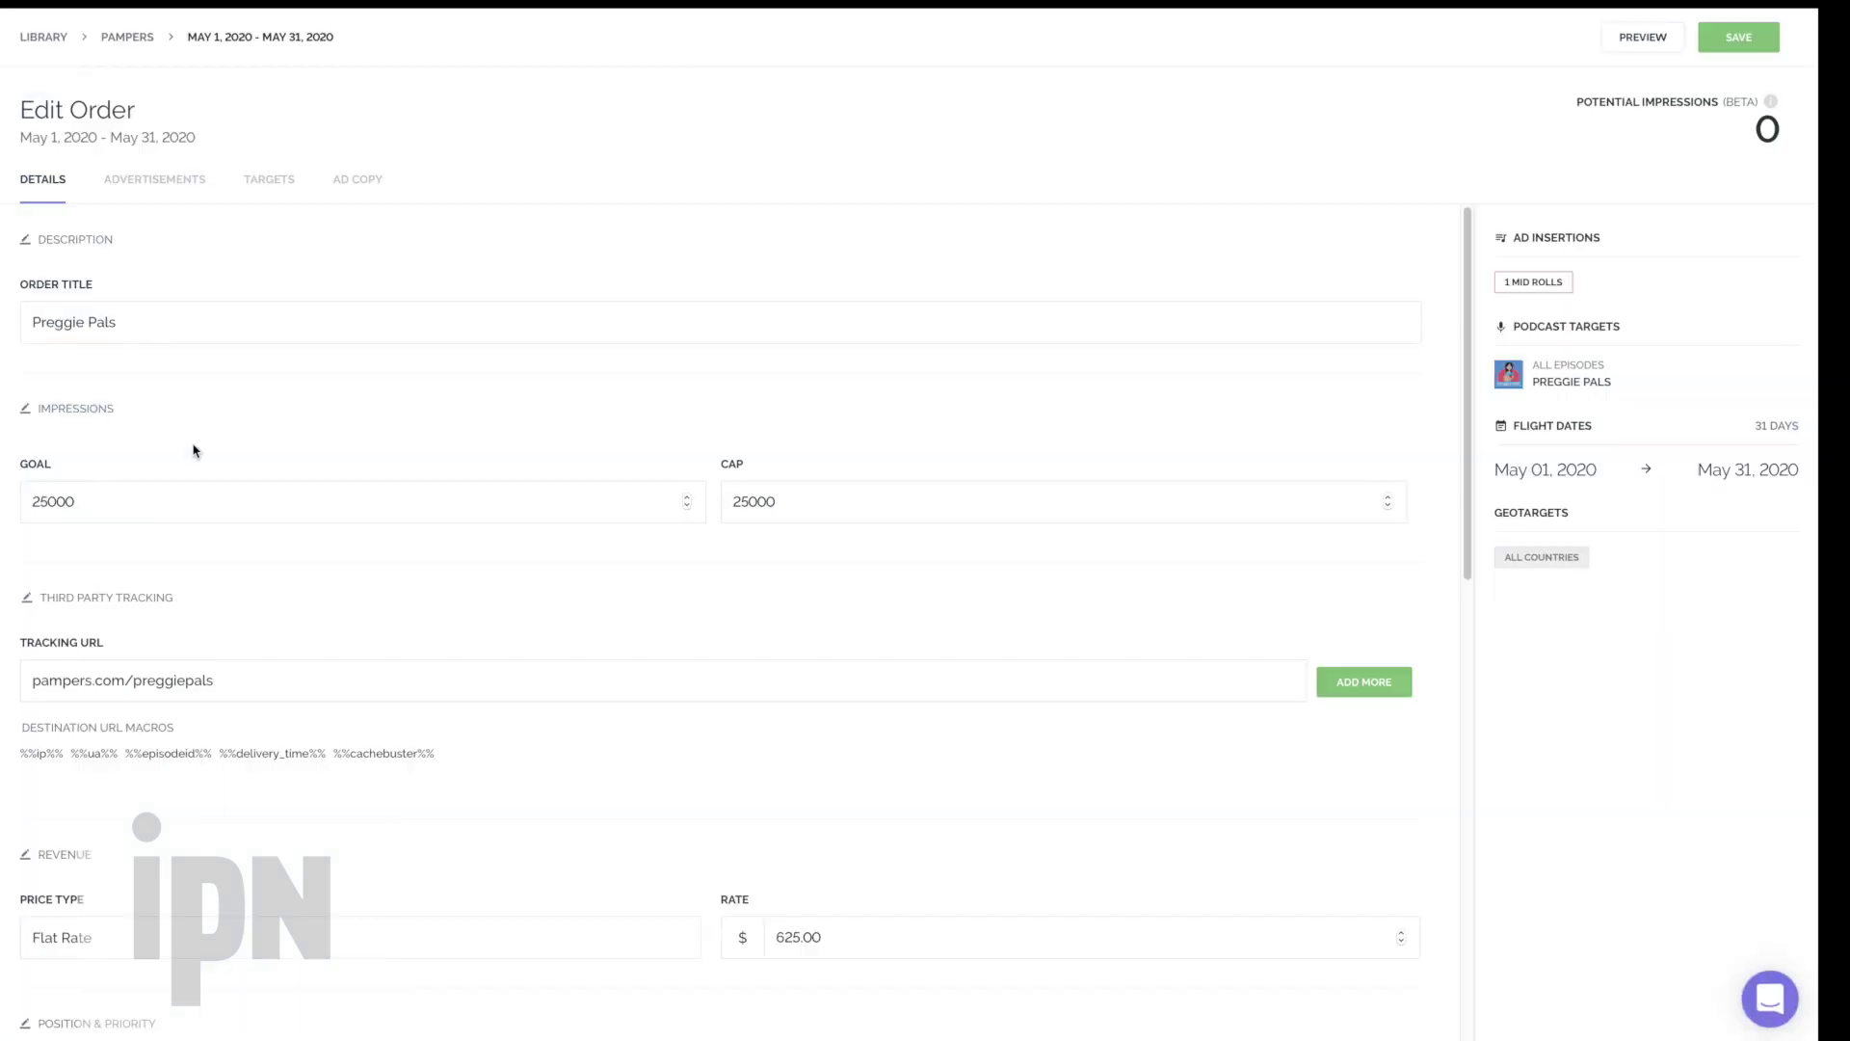
{"action": "left_click", "coordinate": [155, 185]}
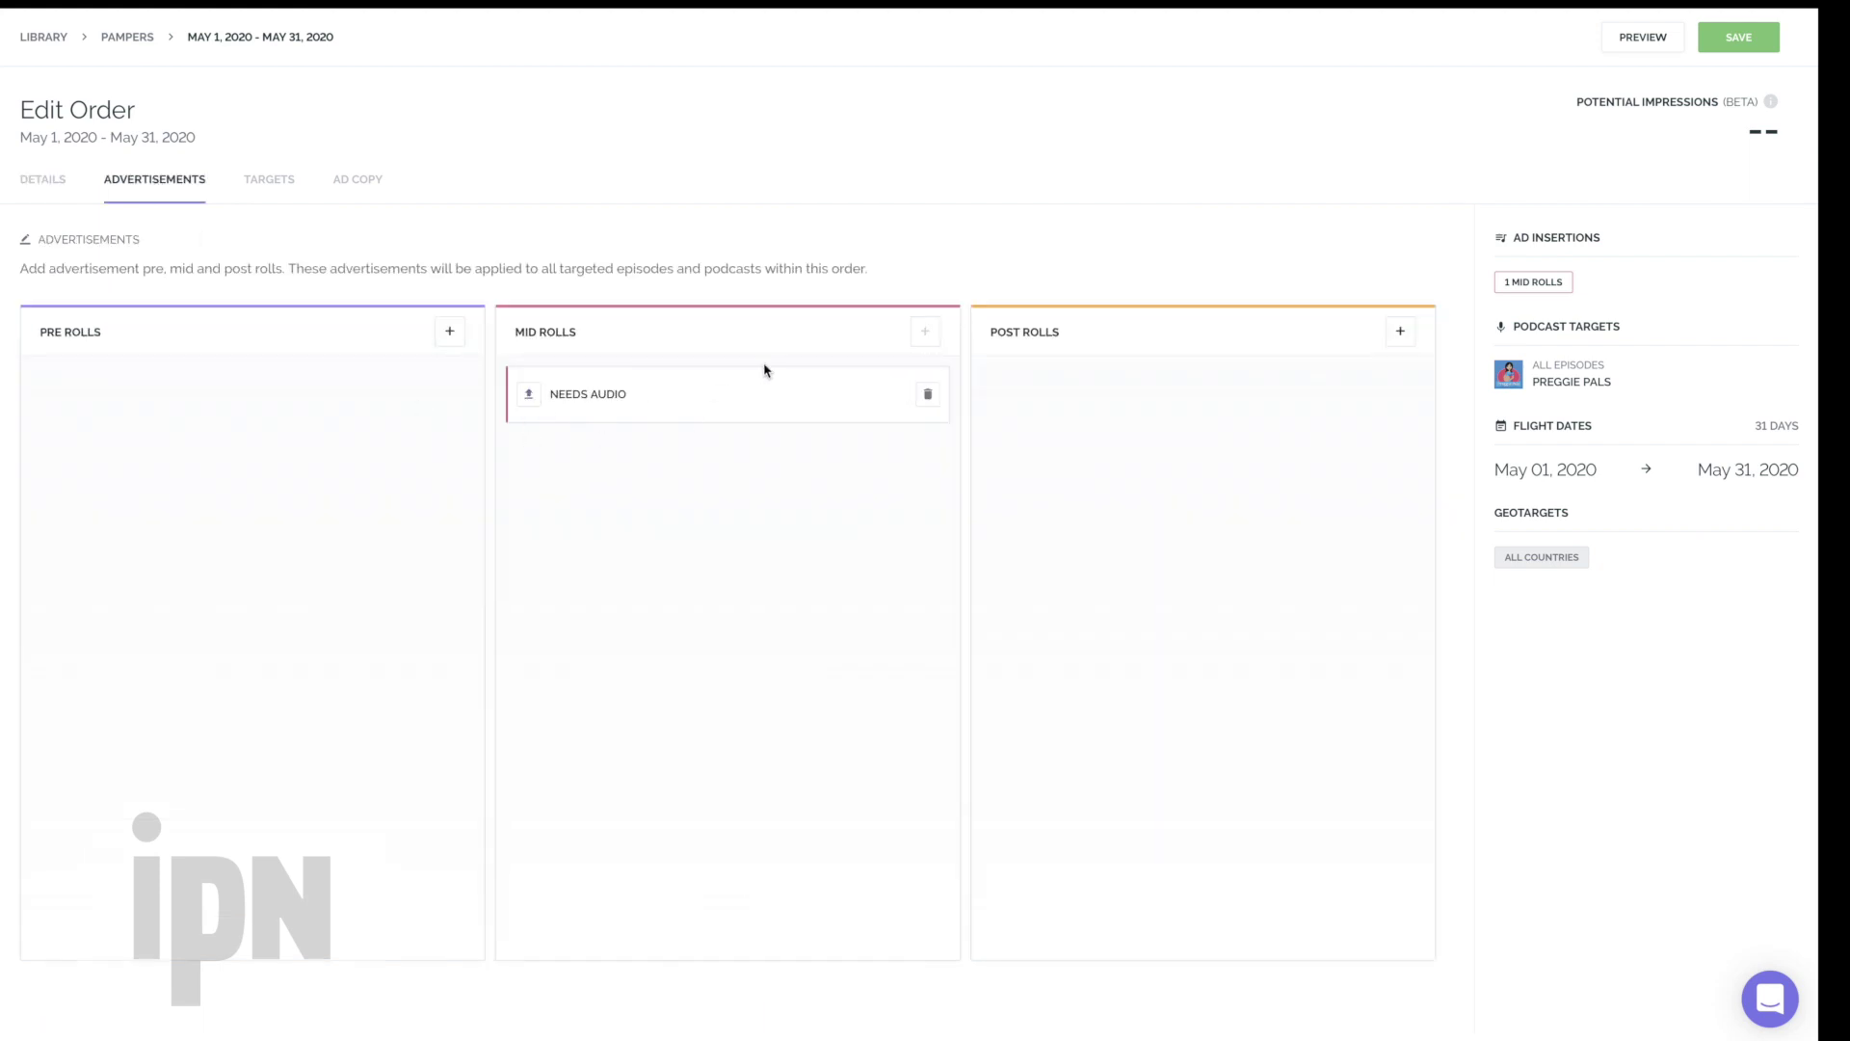
{"action": "left_click", "coordinate": [928, 394]}
{"action": "left_click", "coordinate": [926, 332]}
{"action": "left_click", "coordinate": [529, 396]}
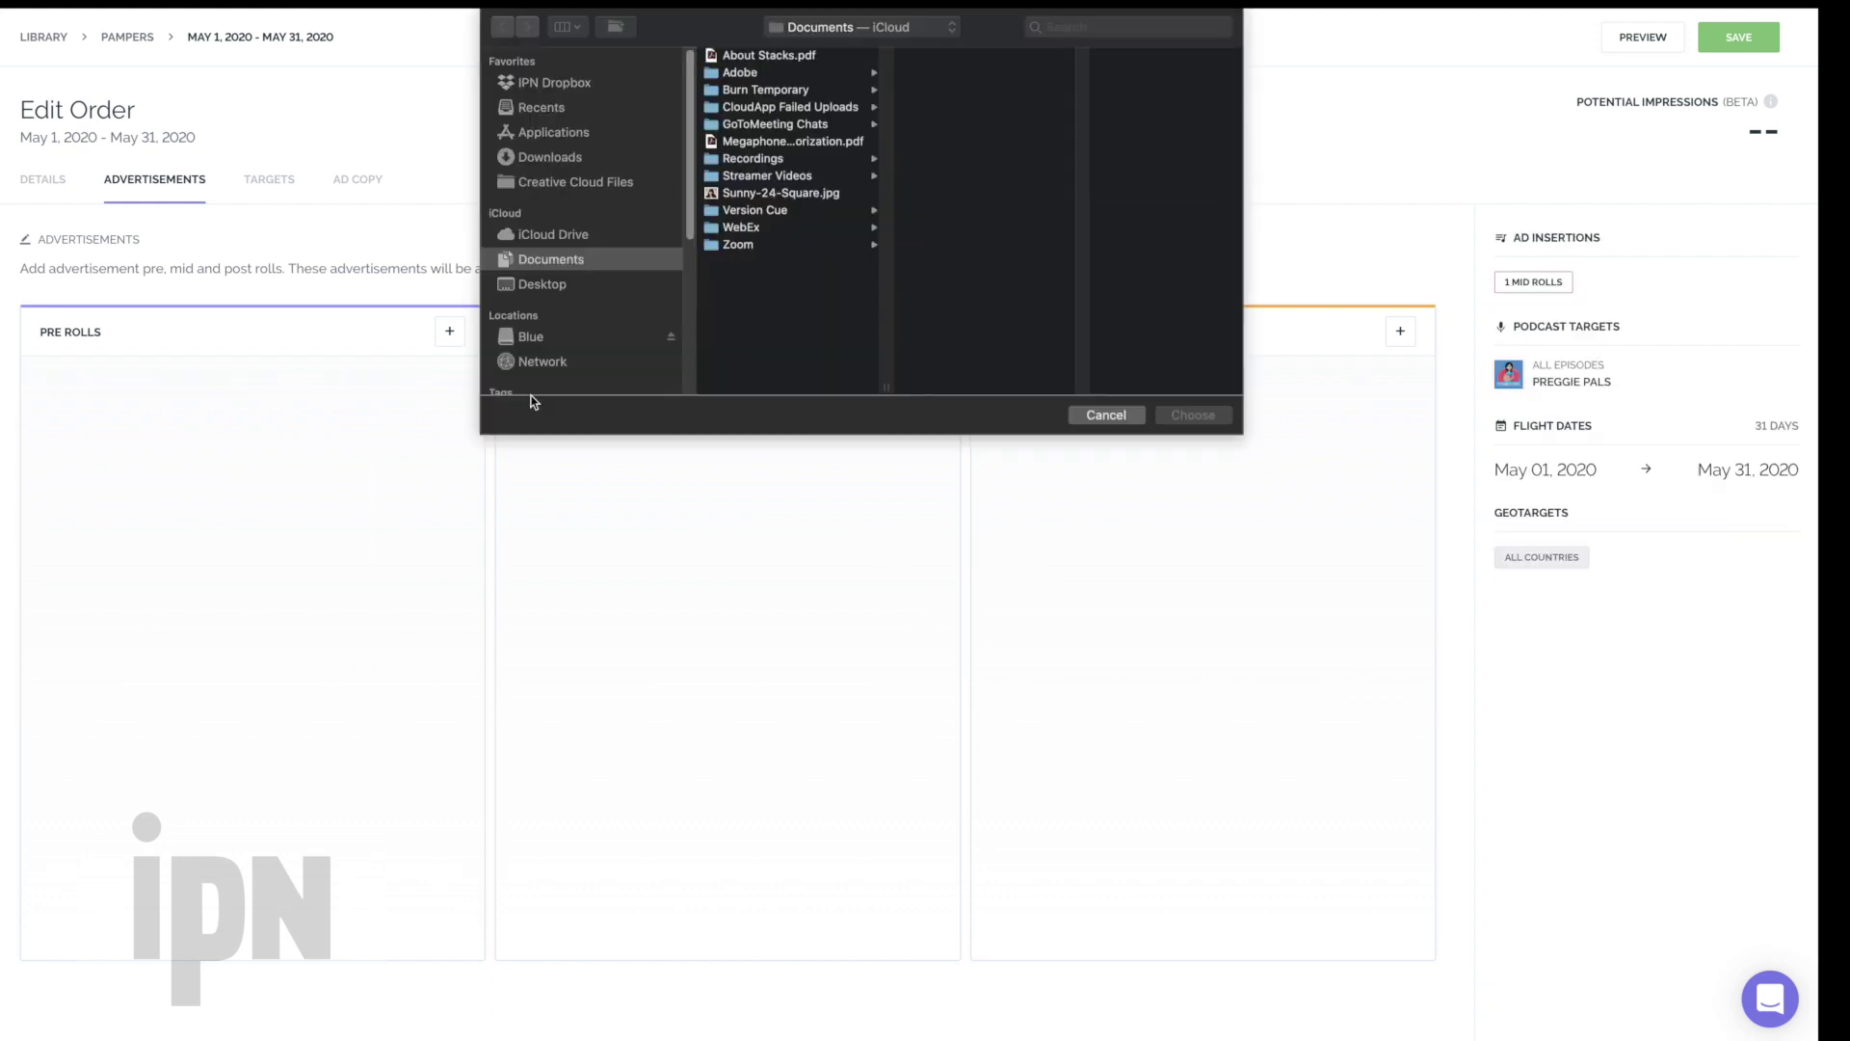
{"action": "left_click", "coordinate": [1095, 420]}
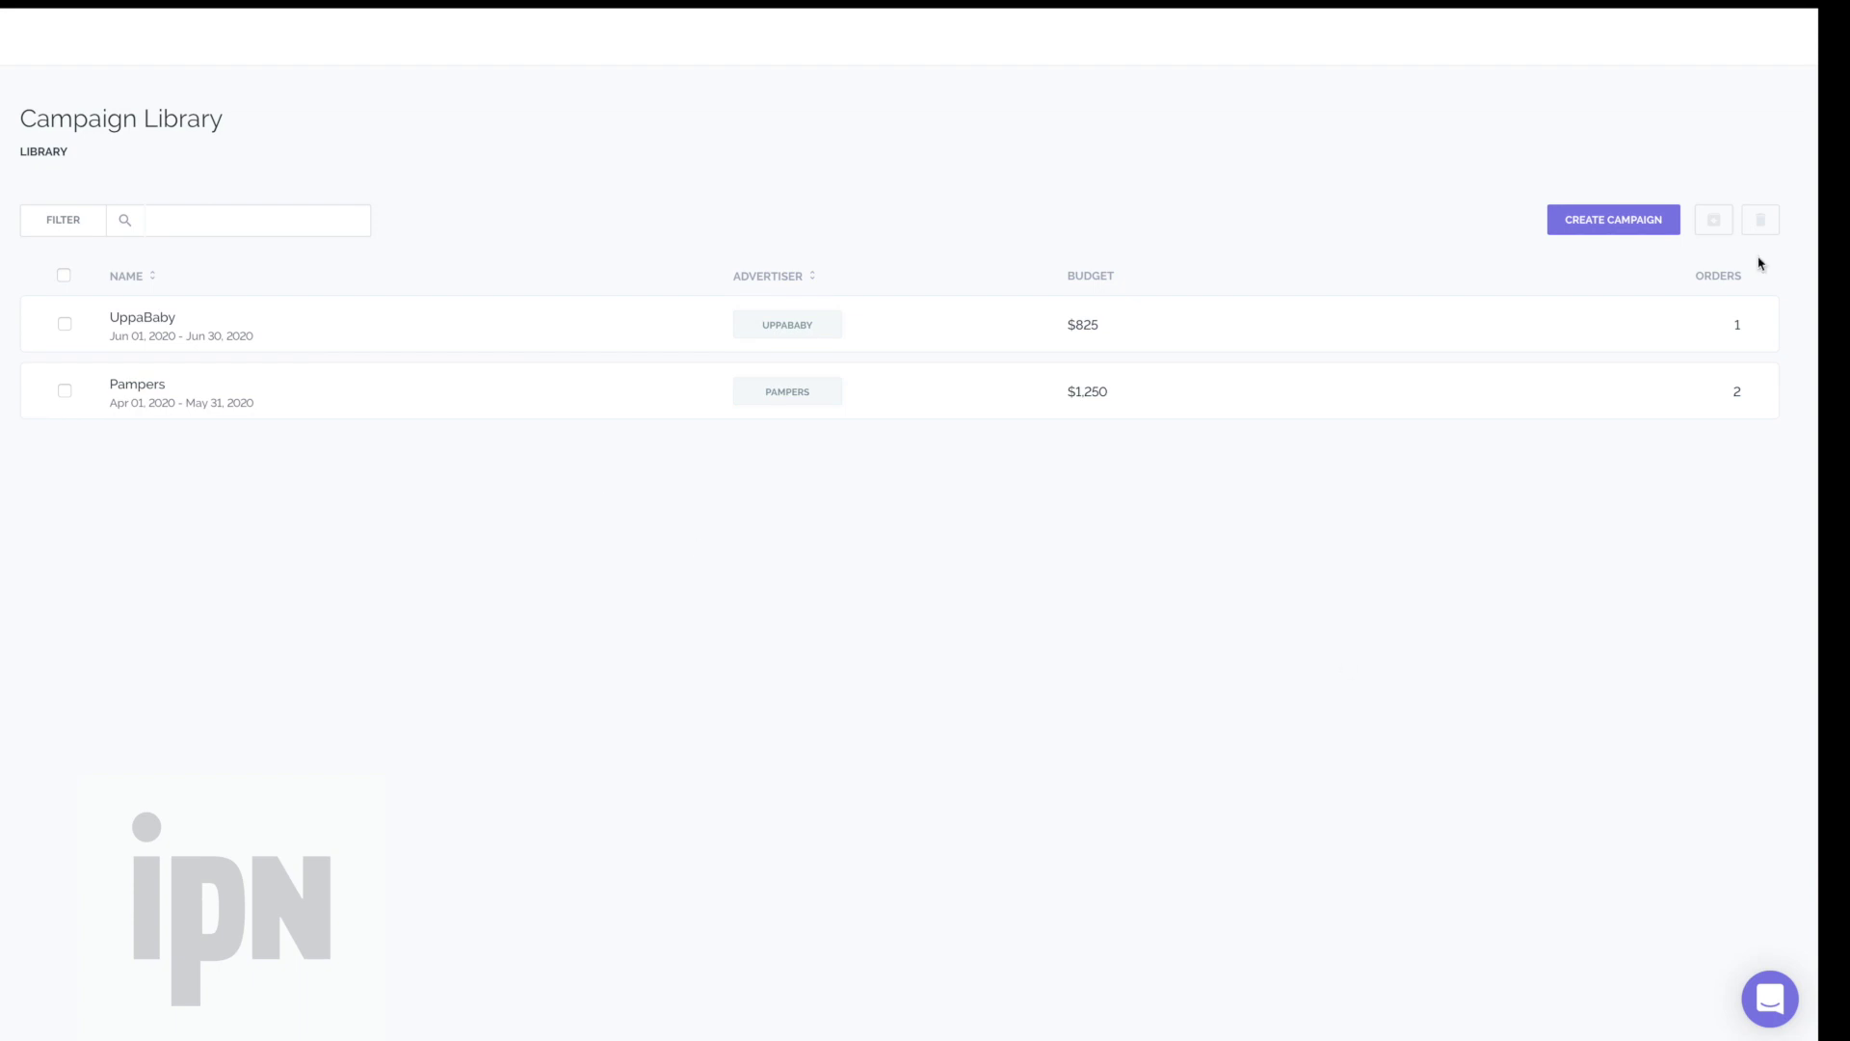
Start a new campaign named BetterHelp and assign BetterHelp as its advertiser
{"action": "left_click", "coordinate": [1623, 234]}
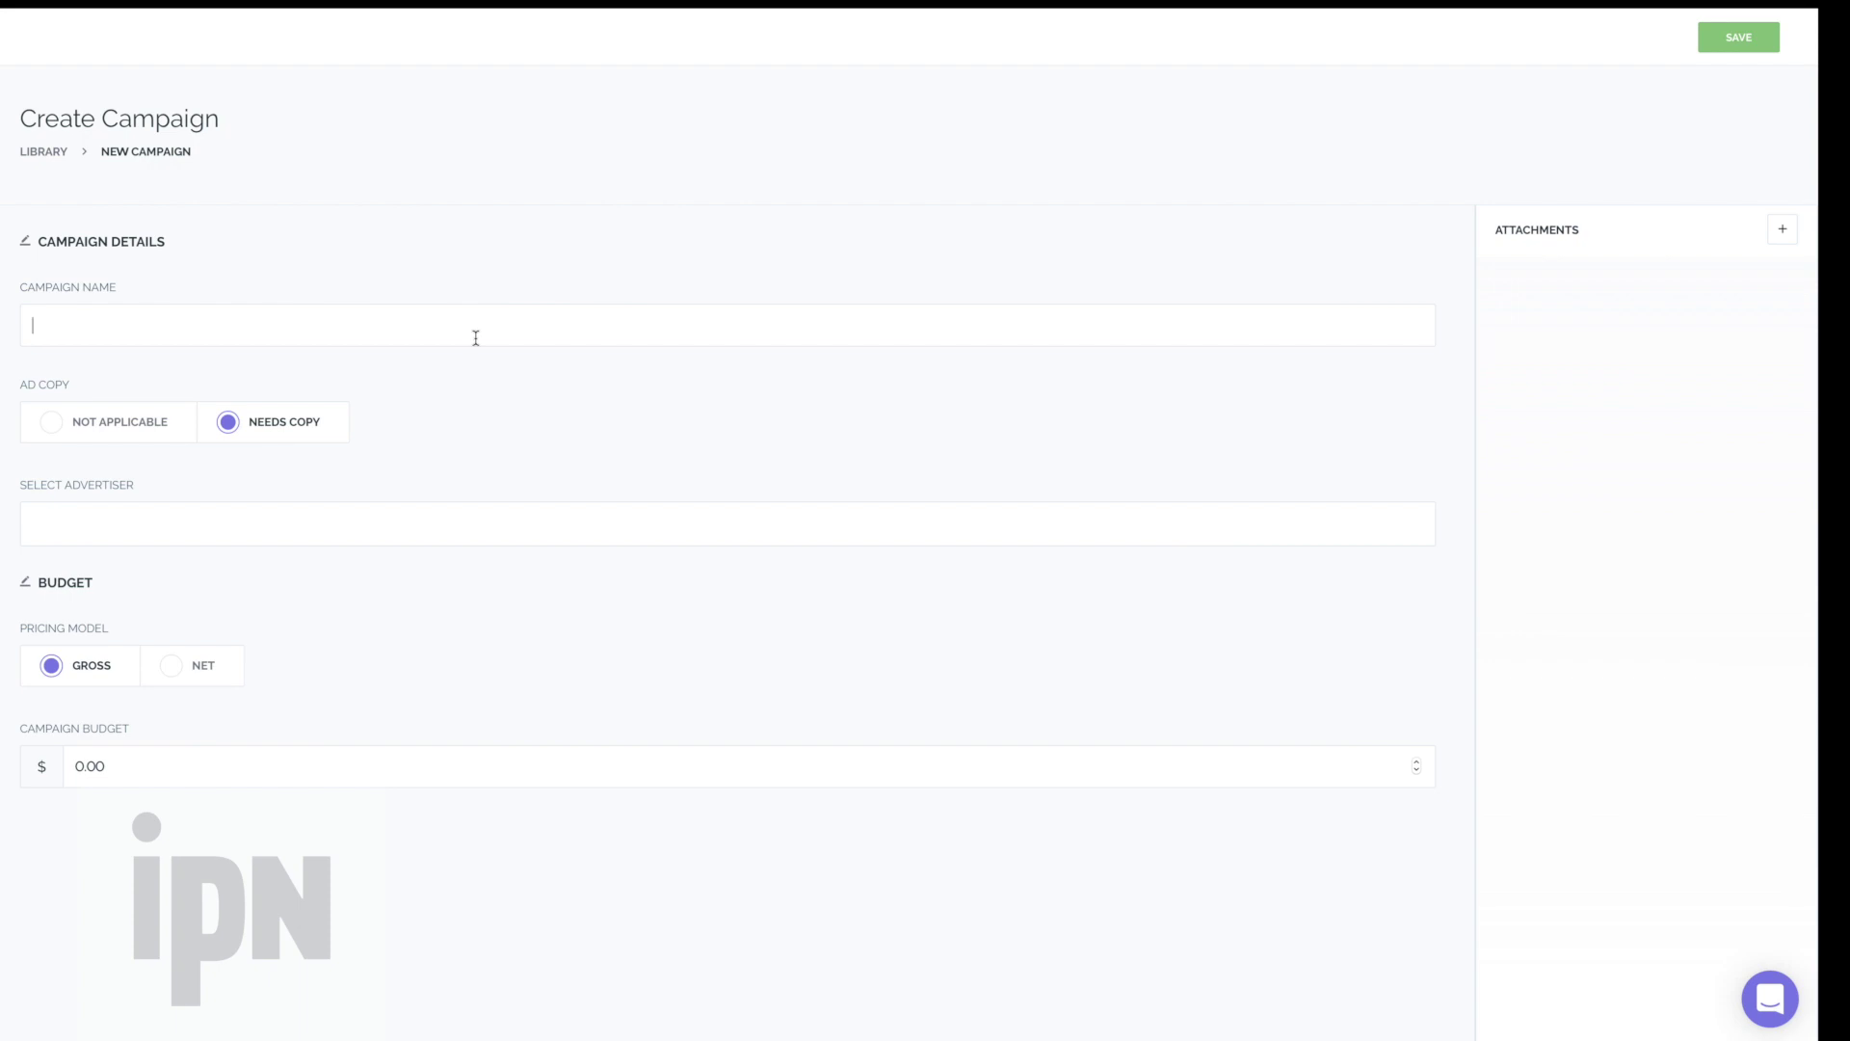
{"action": "type", "text": "BetterHelp"}
{"action": "left_click", "coordinate": [283, 533]}
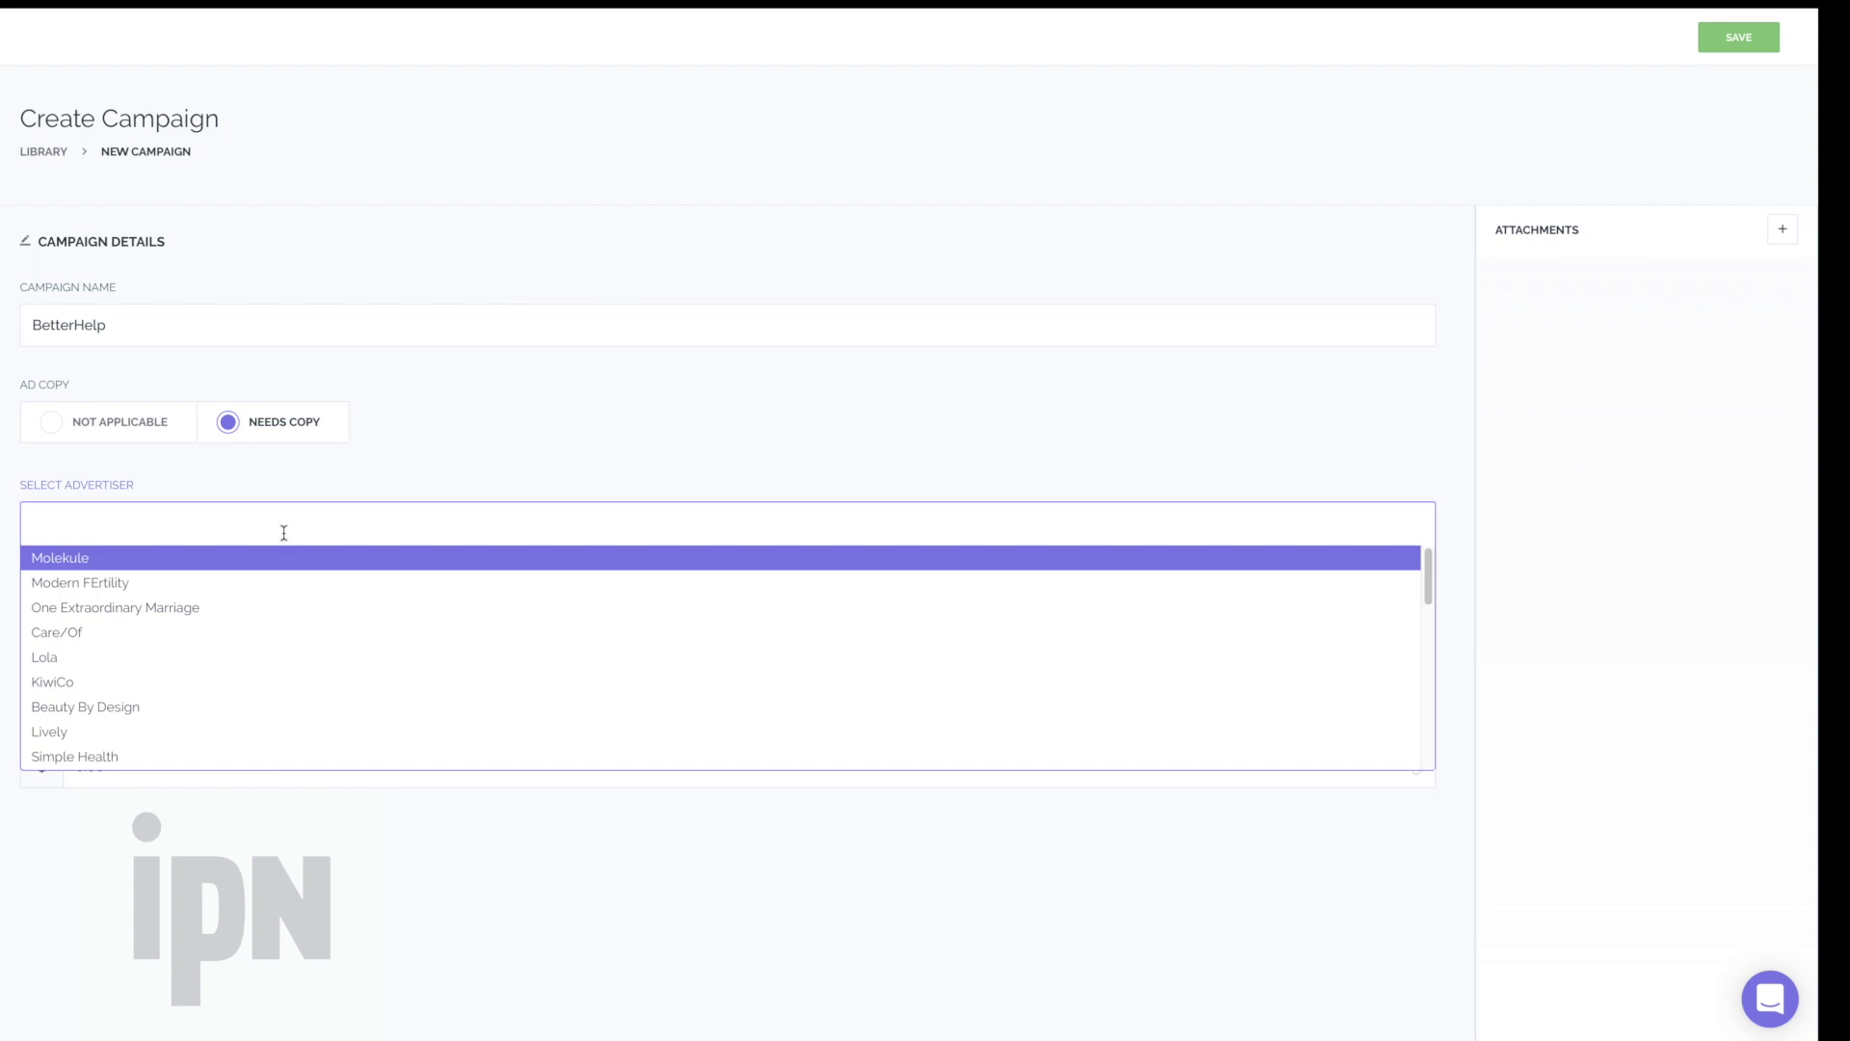
{"action": "type", "text": "Bet"}
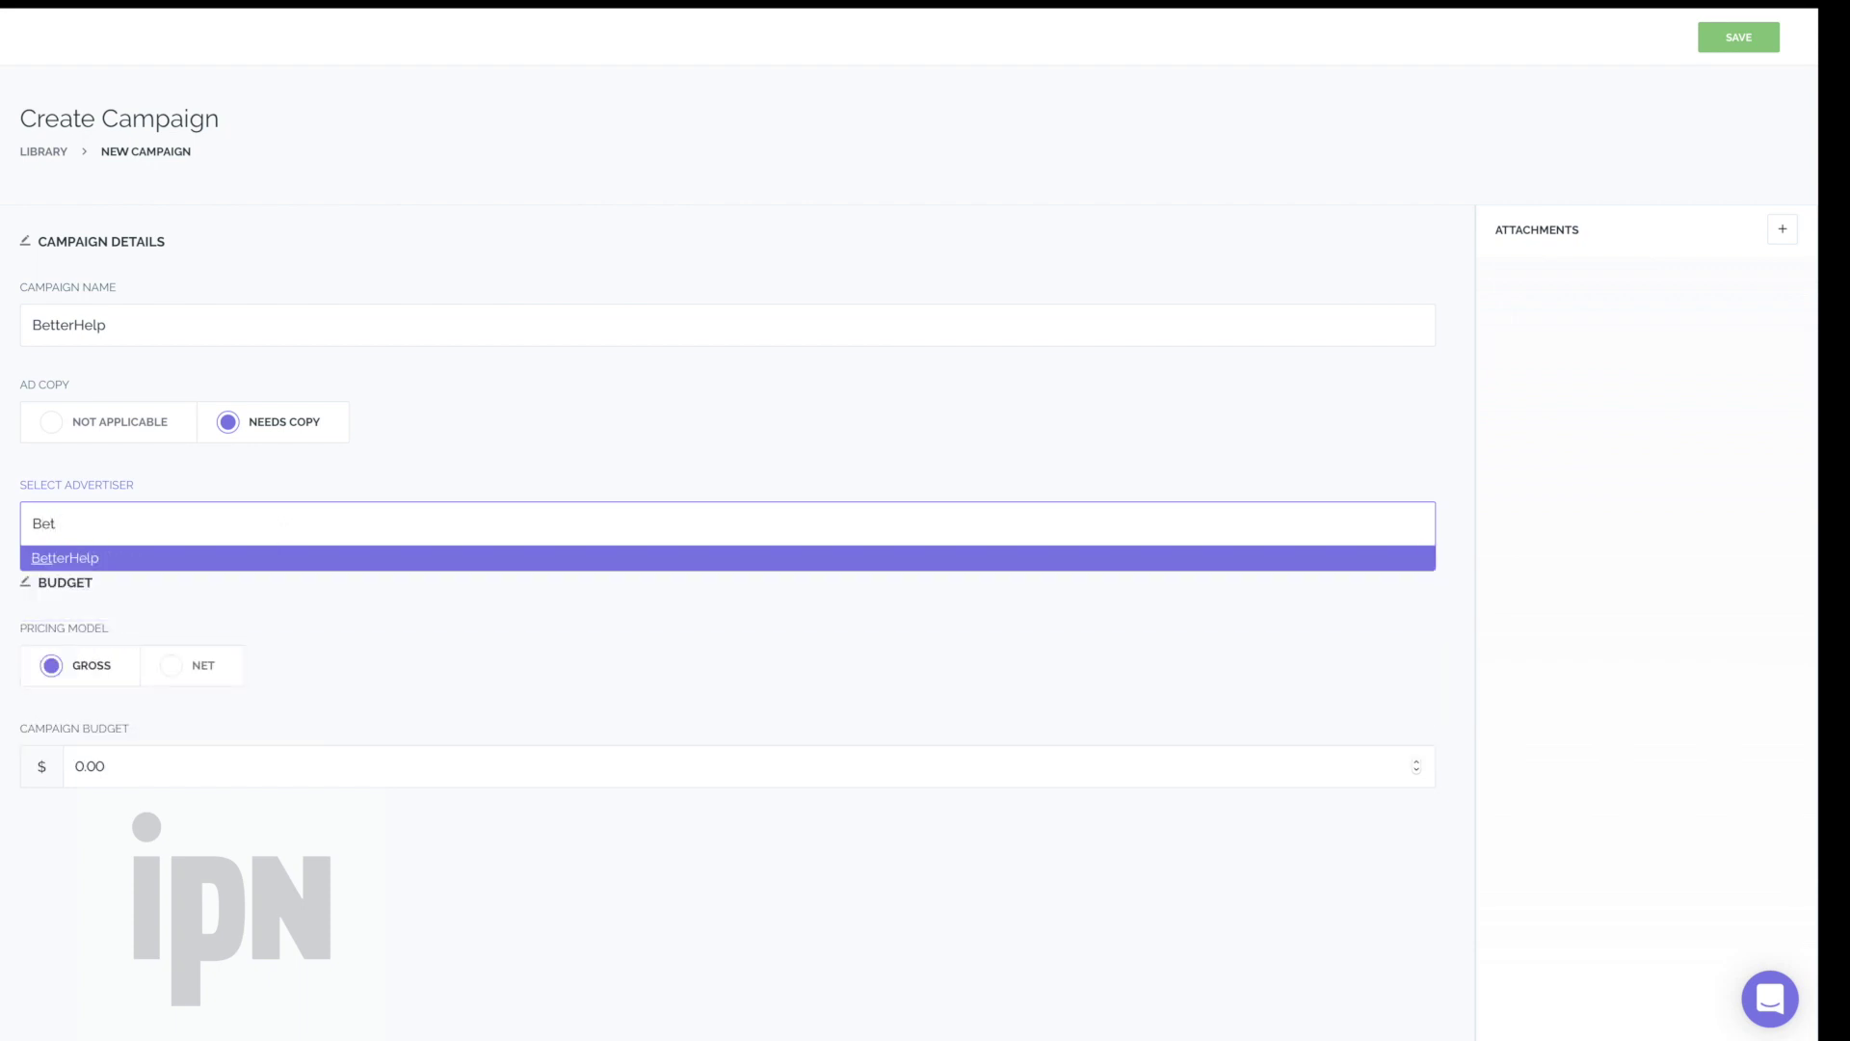
{"action": "left_click", "coordinate": [260, 565]}
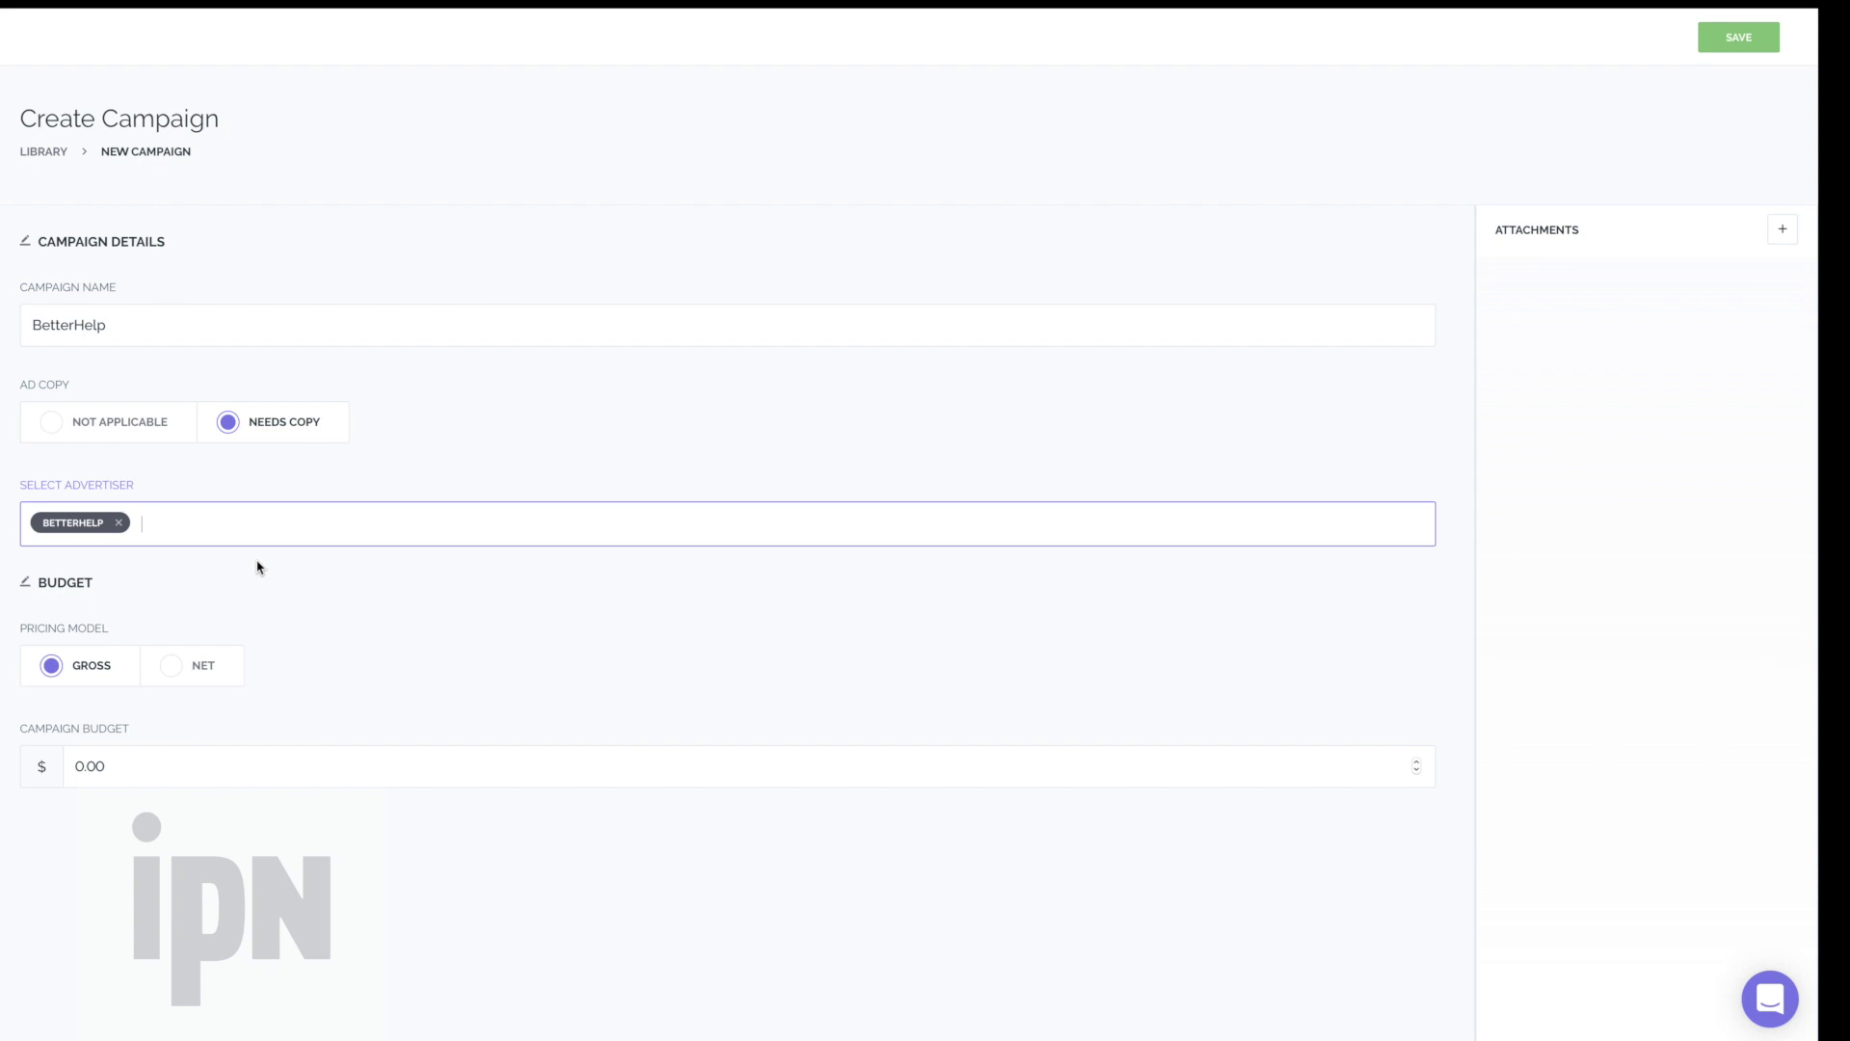
{"action": "left_click", "coordinate": [139, 328]}
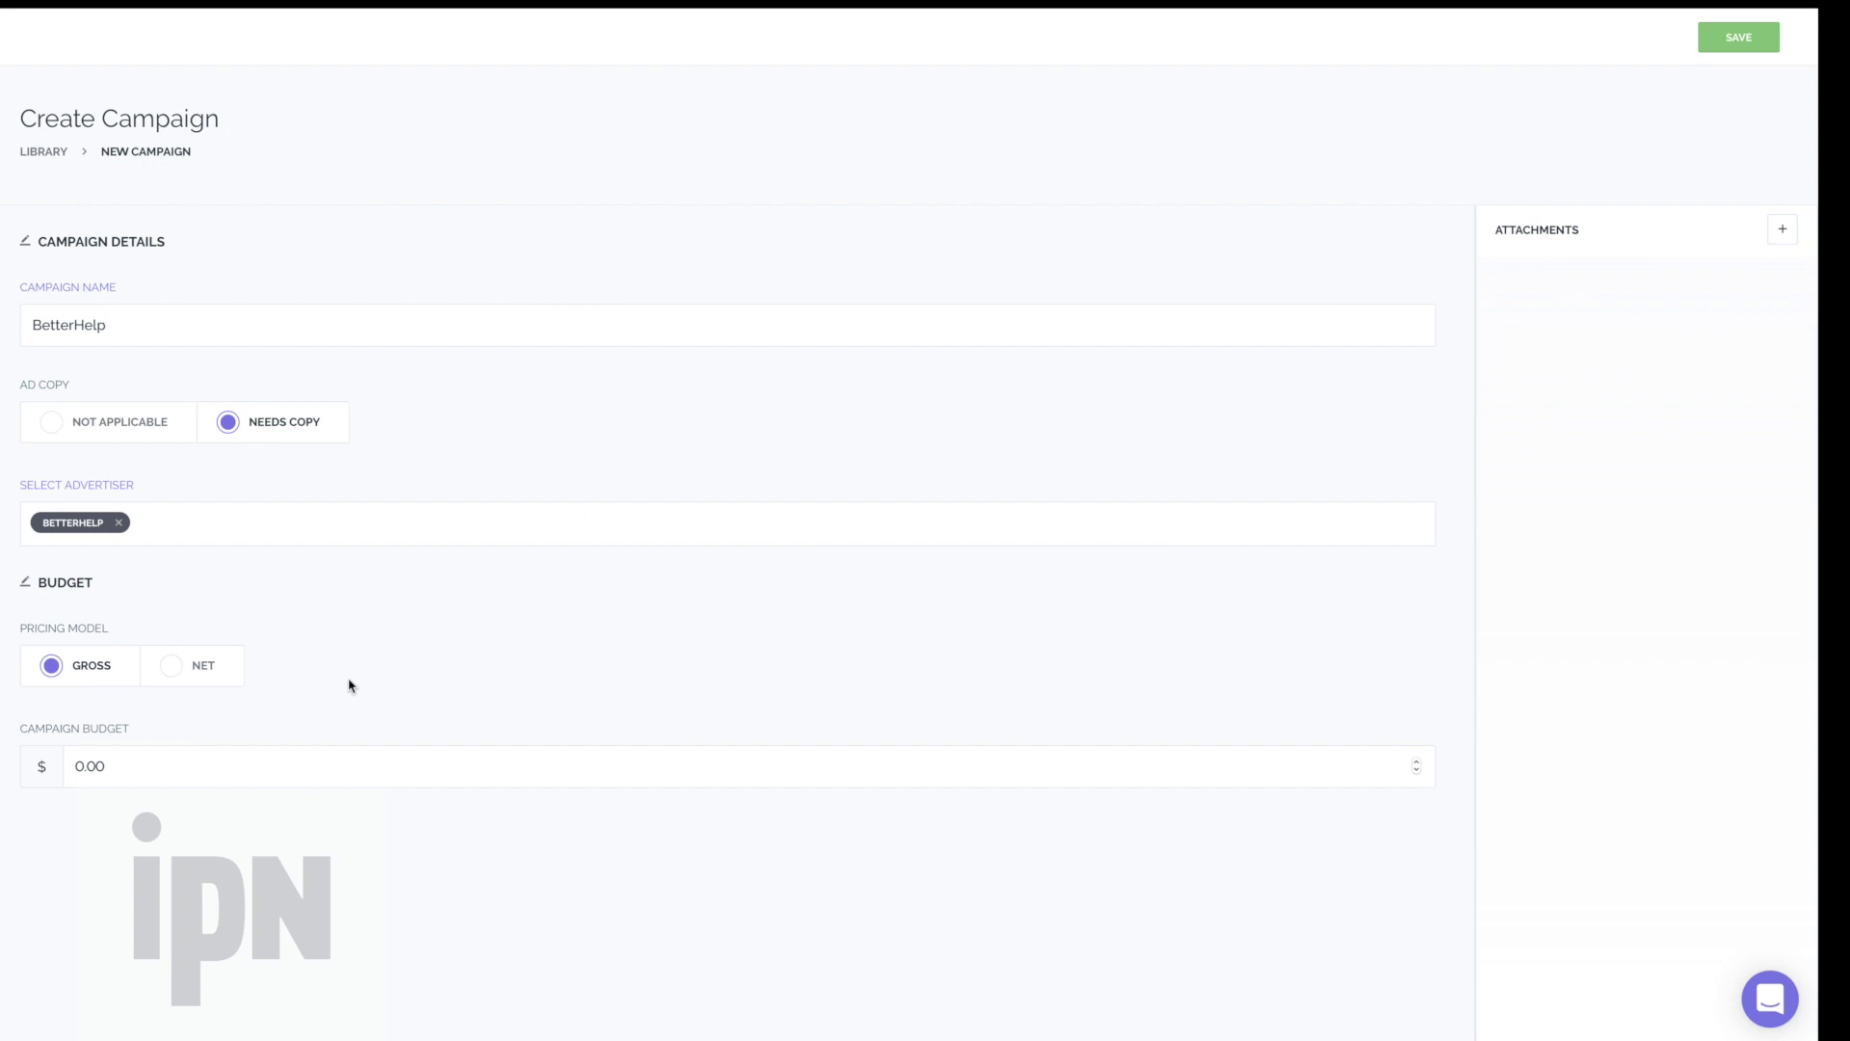
Set the campaign budget to $500 and save the new campaign
{"action": "left_click", "coordinate": [82, 775]}
{"action": "type", "text": "500"}
{"action": "left_click", "coordinate": [1750, 48]}
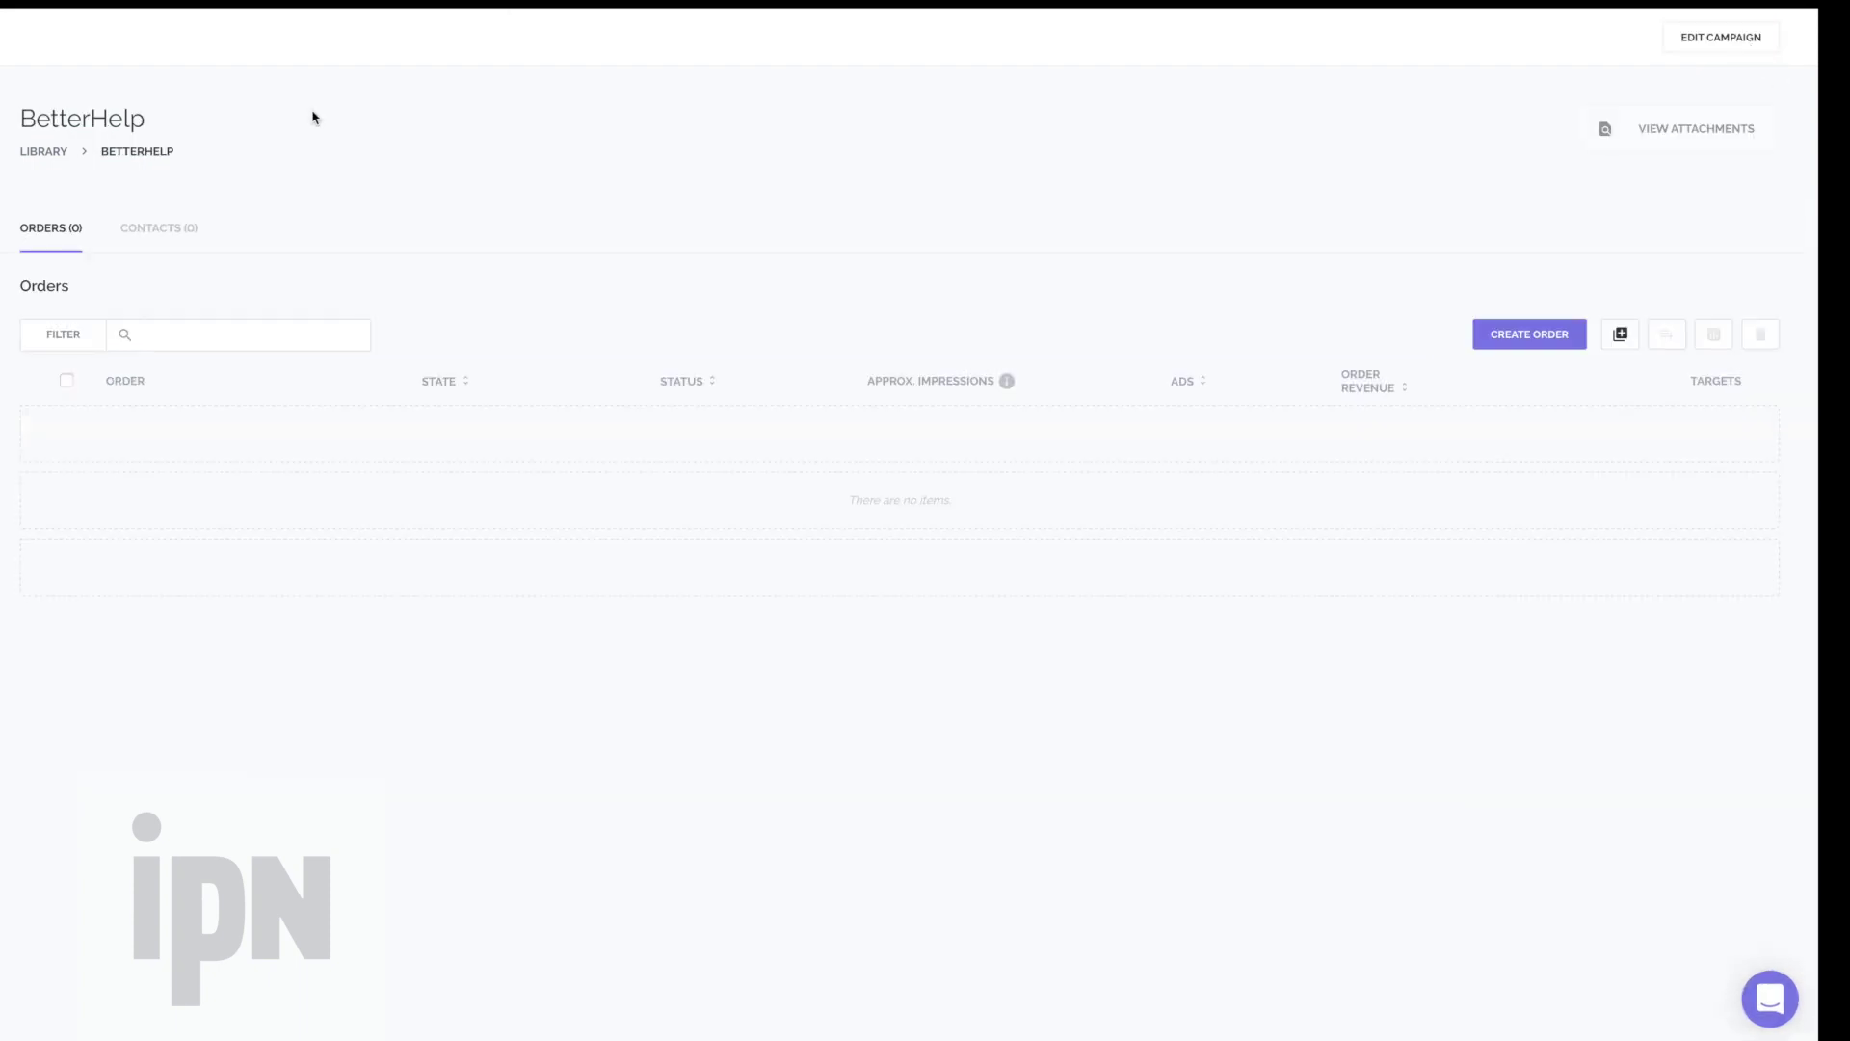
Reopen the BetterHelp campaign's details for editing, review them and save the campaign again
{"action": "left_click_drag", "start_coordinate": [152, 120], "coordinate": [7, 121]}
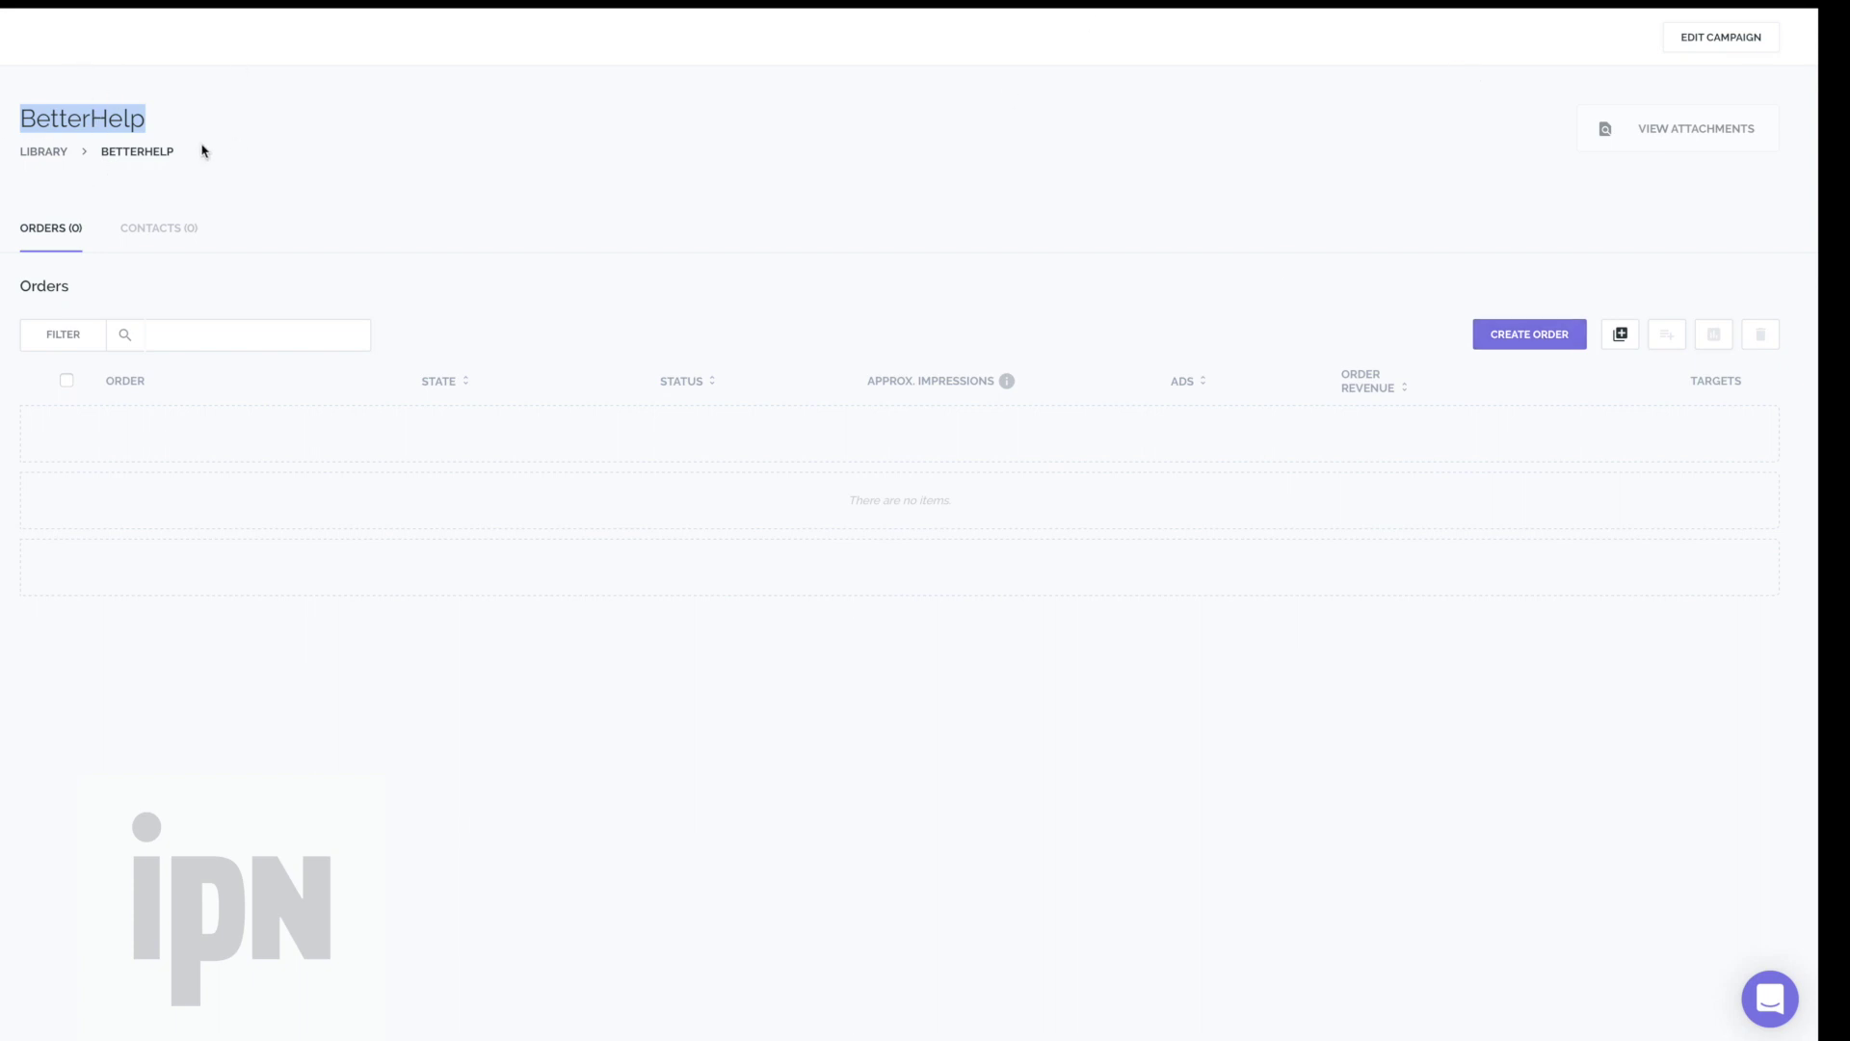
{"action": "left_click", "coordinate": [1704, 41]}
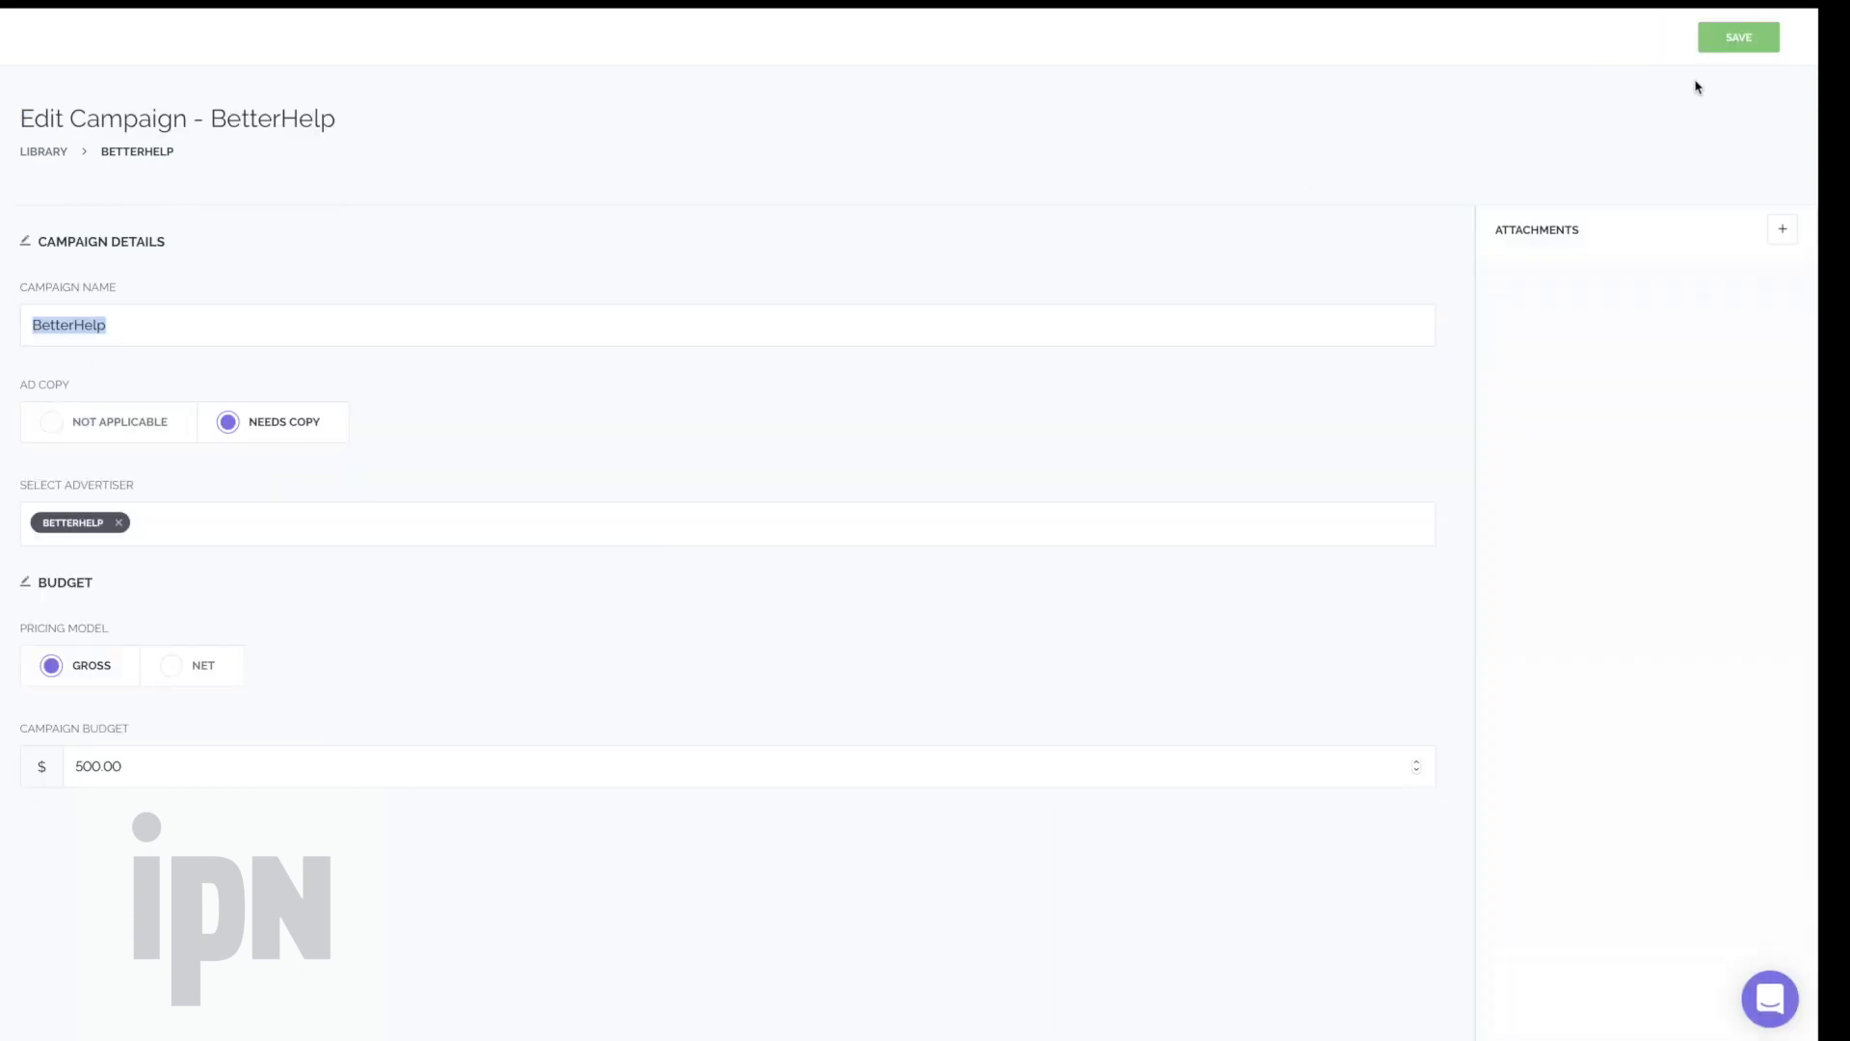
{"action": "left_click", "coordinate": [1713, 46]}
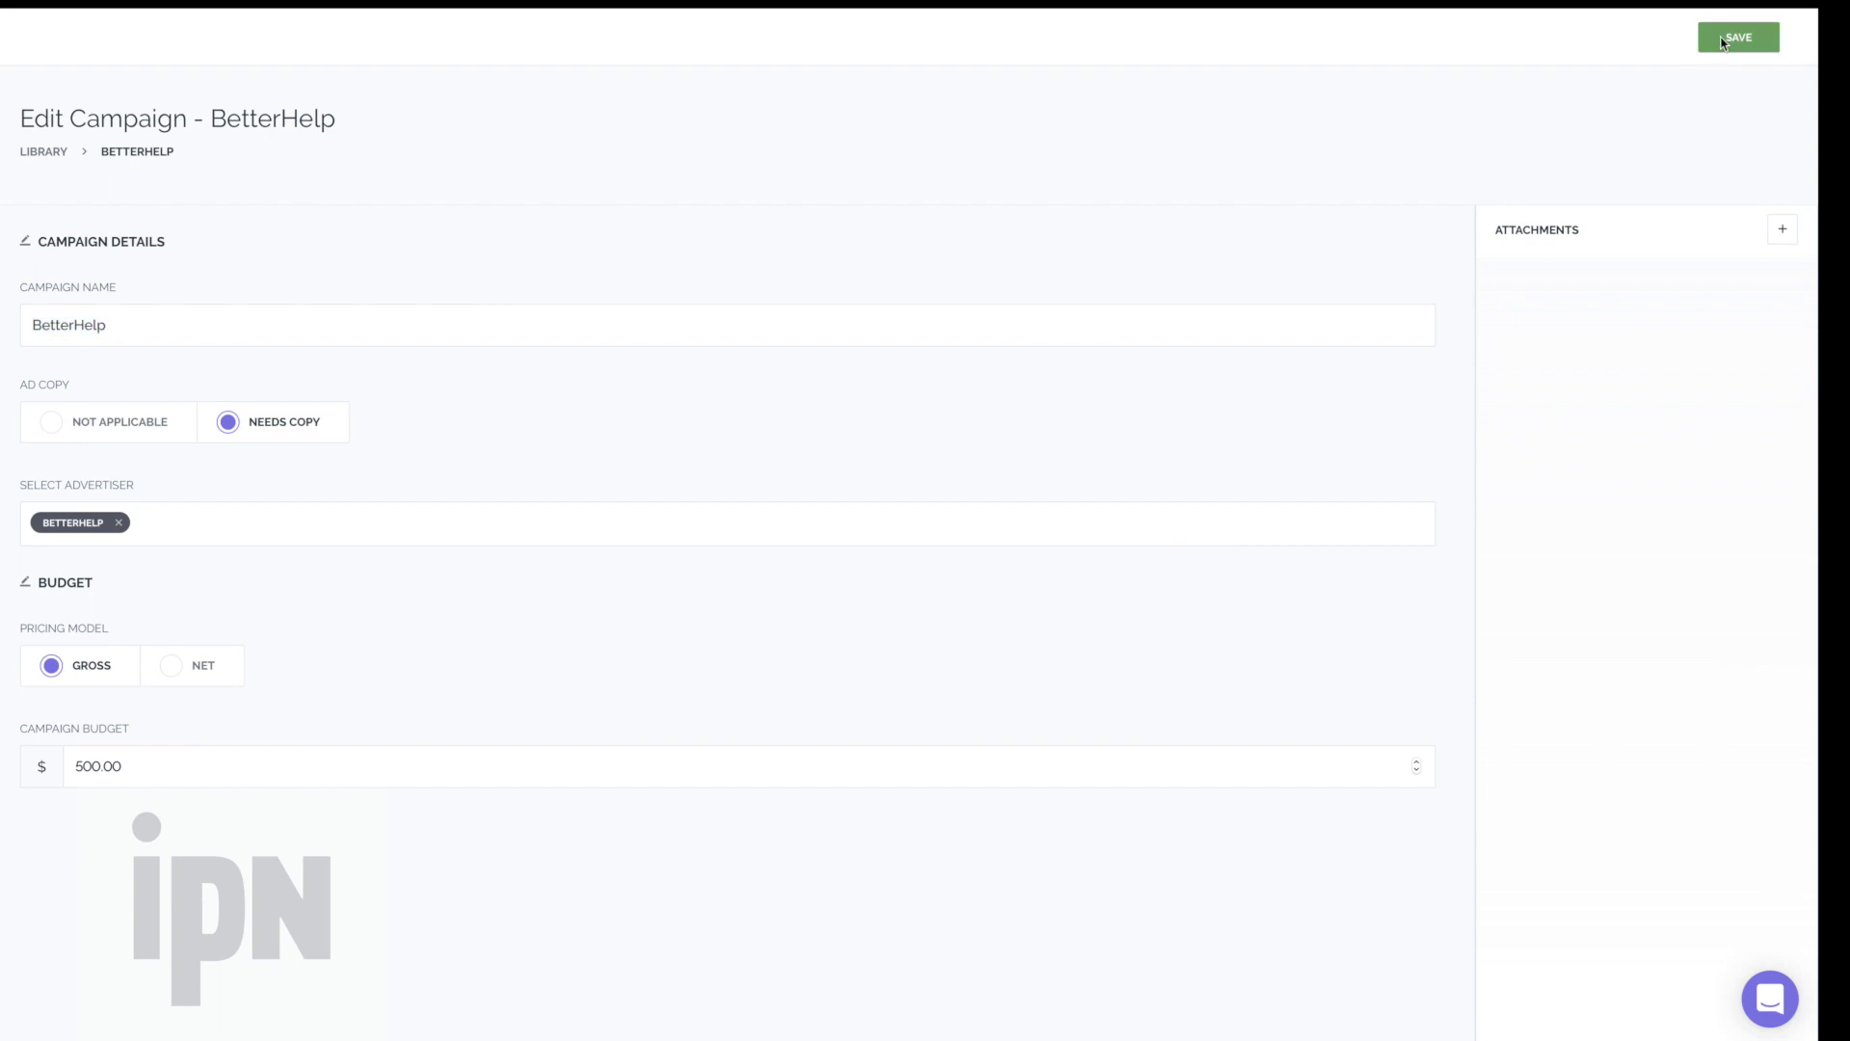
{"action": "left_click", "coordinate": [1723, 42]}
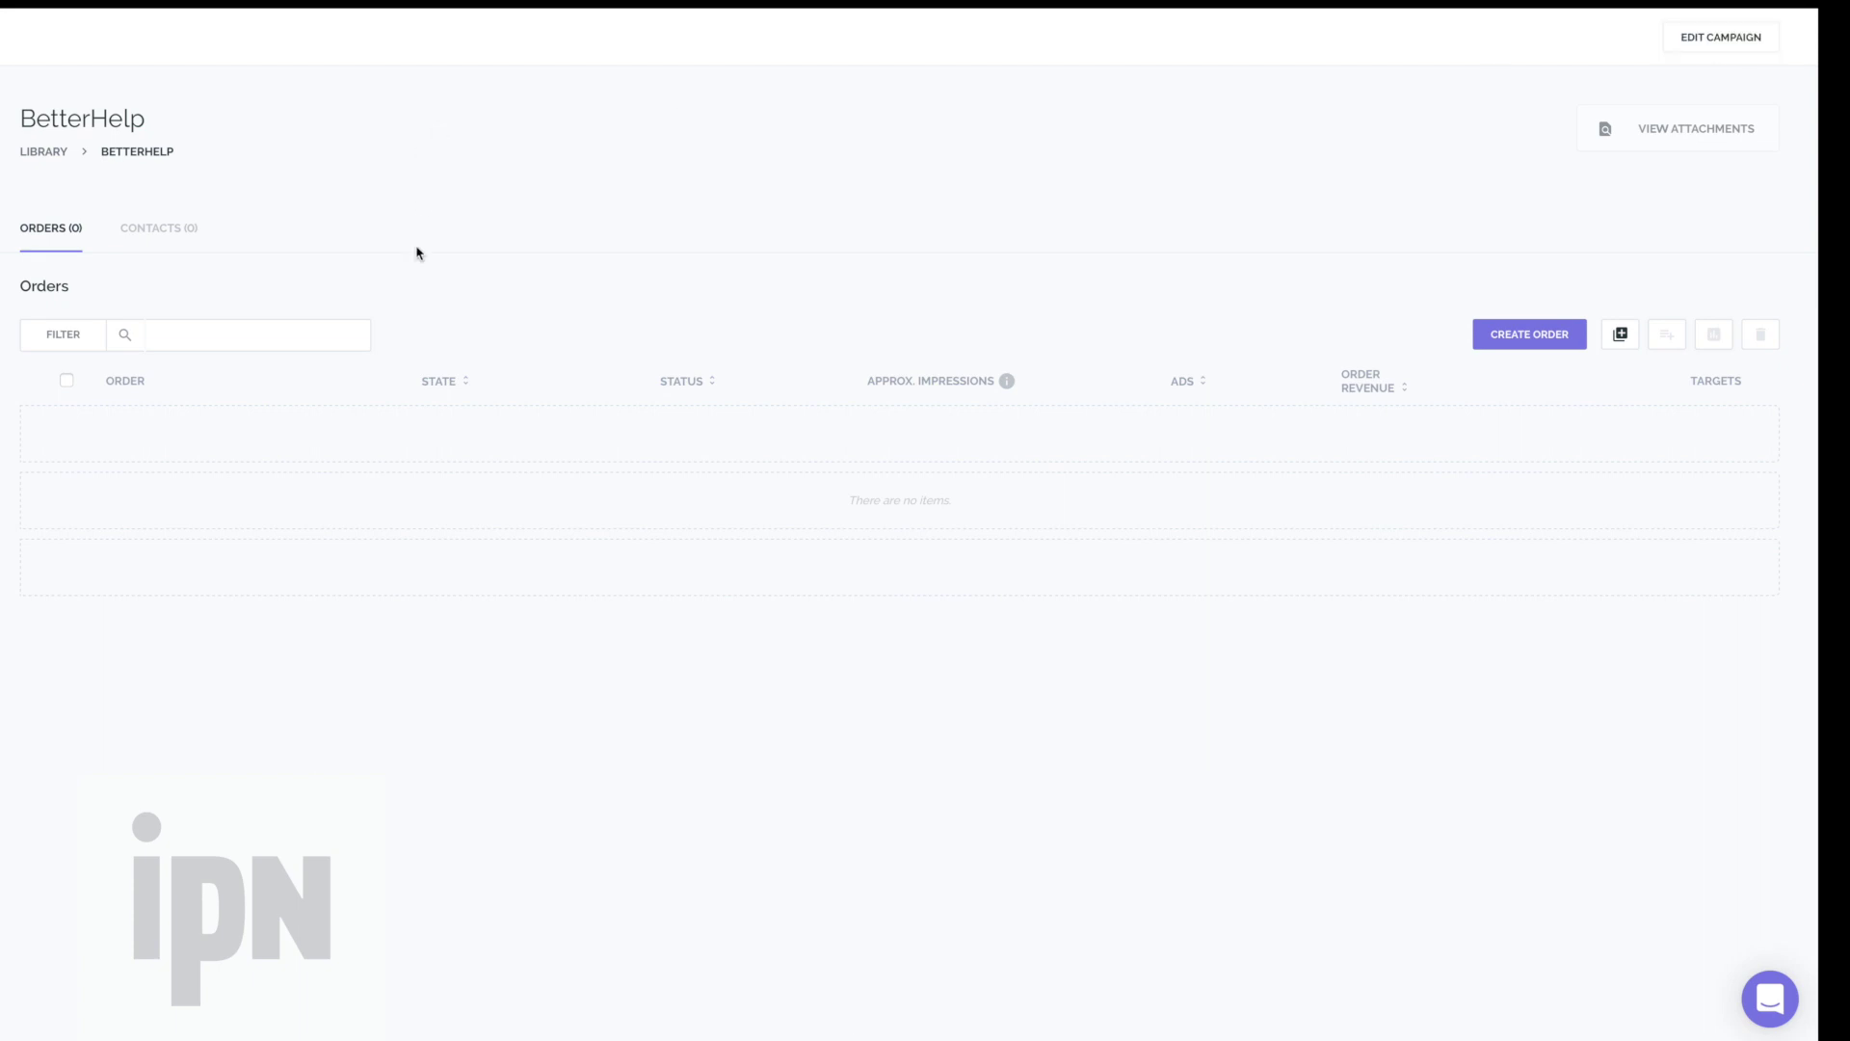
Create a new order in the BetterHelp campaign with the title "Newbies"
{"action": "left_click", "coordinate": [1523, 337]}
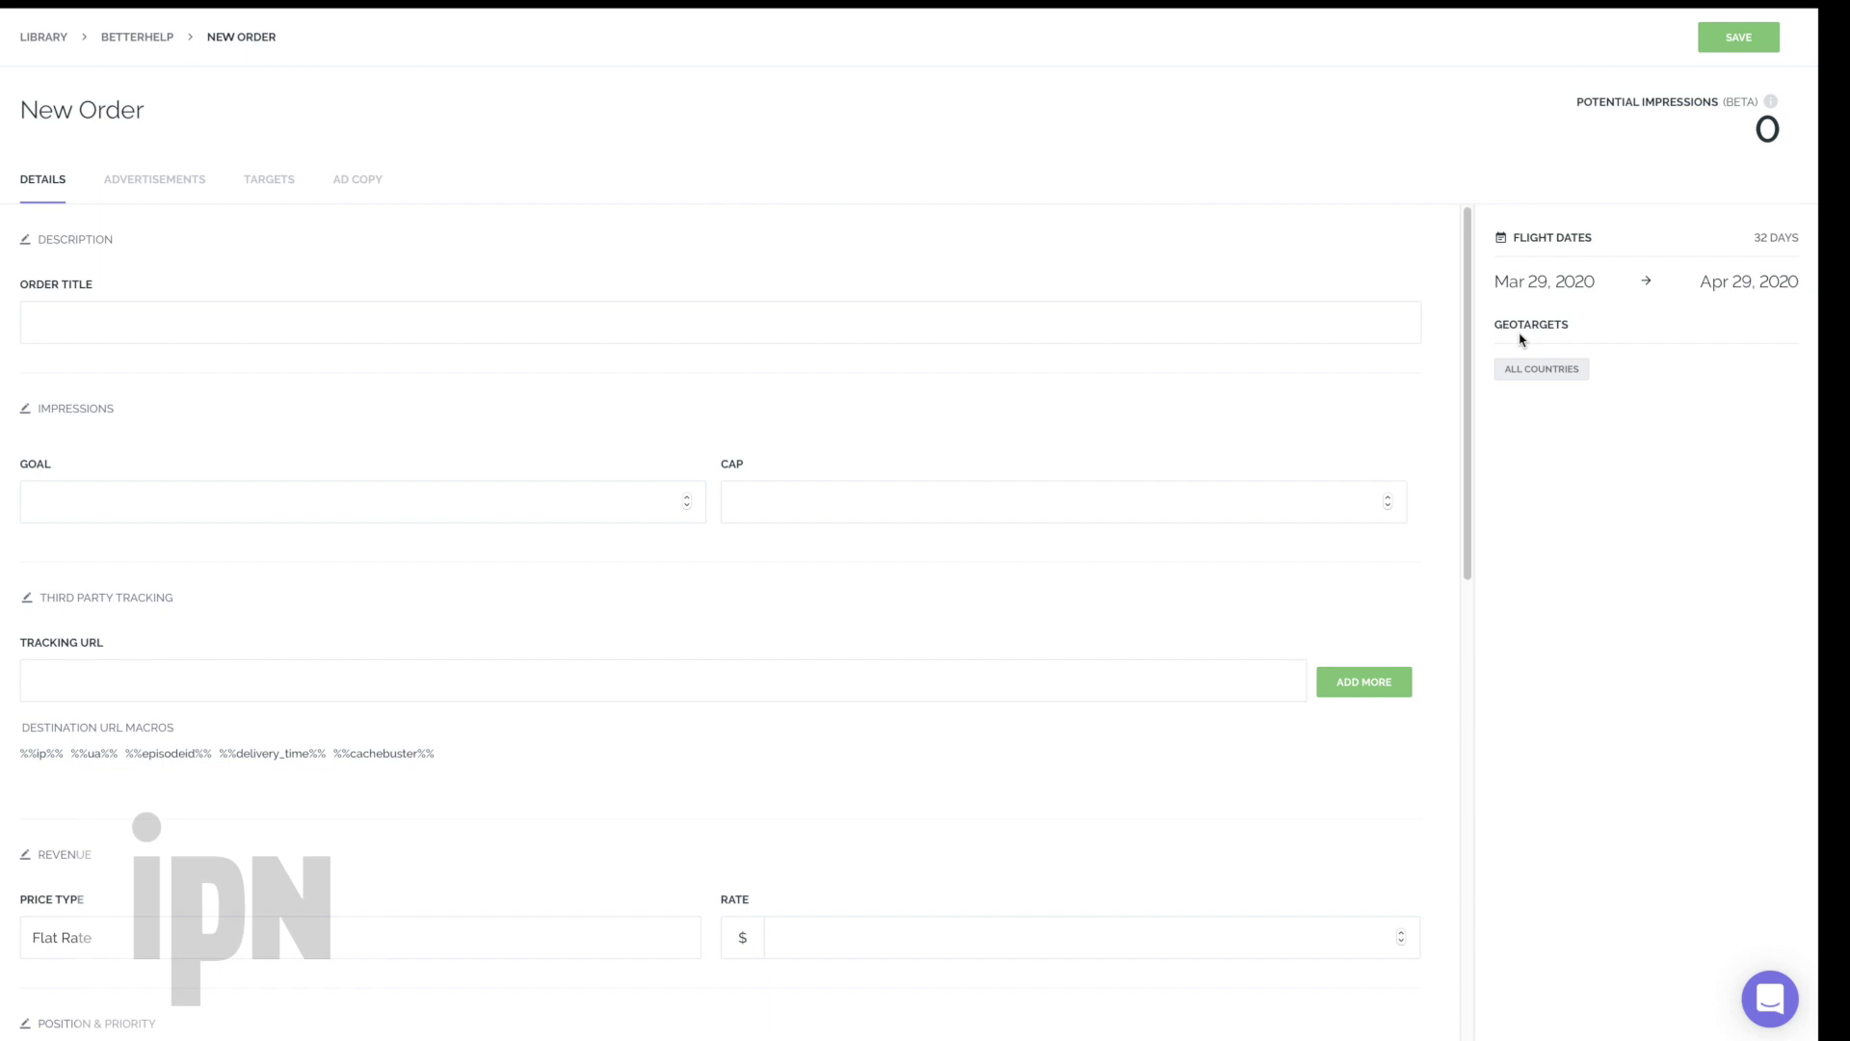
{"action": "left_click", "coordinate": [125, 328]}
{"action": "type", "text": "Newbies"}
Set both the impressions goal and the impressions cap of the order to 10000
{"action": "left_click", "coordinate": [186, 507]}
{"action": "right_click", "coordinate": [187, 510]}
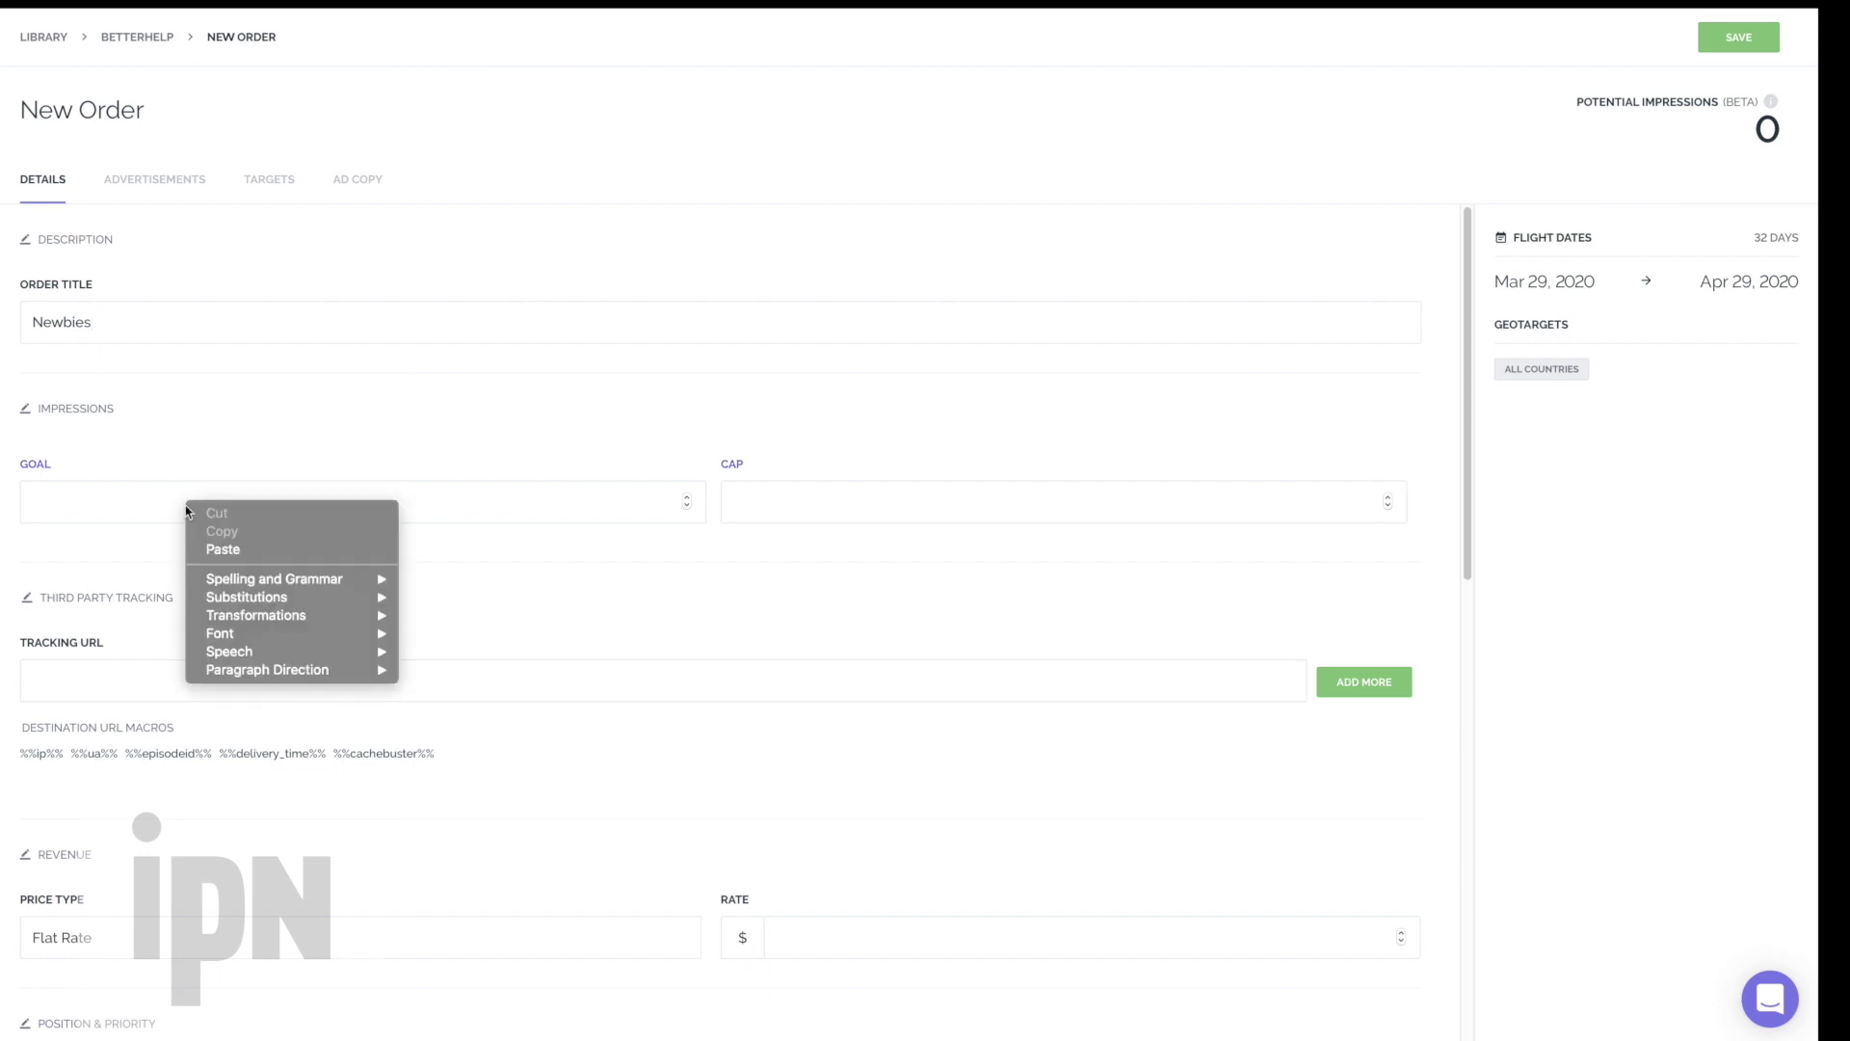
{"action": "left_click", "coordinate": [83, 506]}
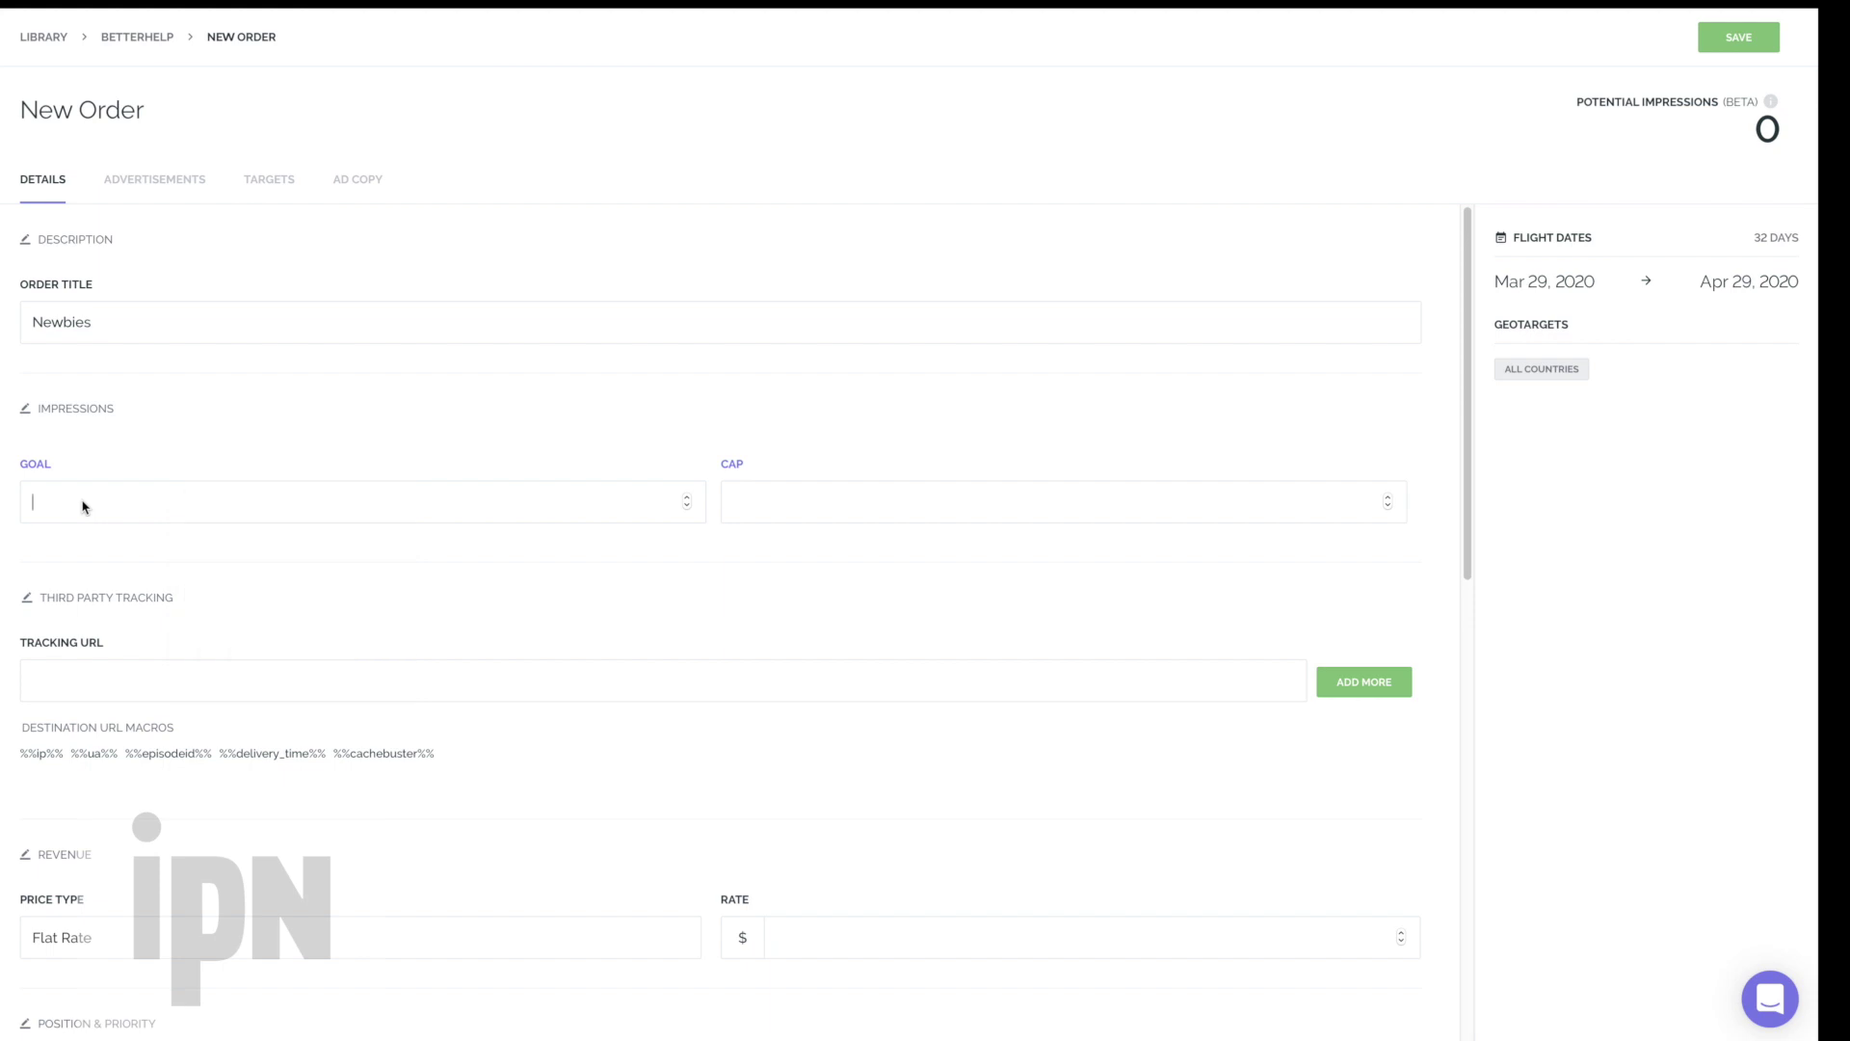
{"action": "type", "text": "10000"}
{"action": "left_click", "coordinate": [777, 492]}
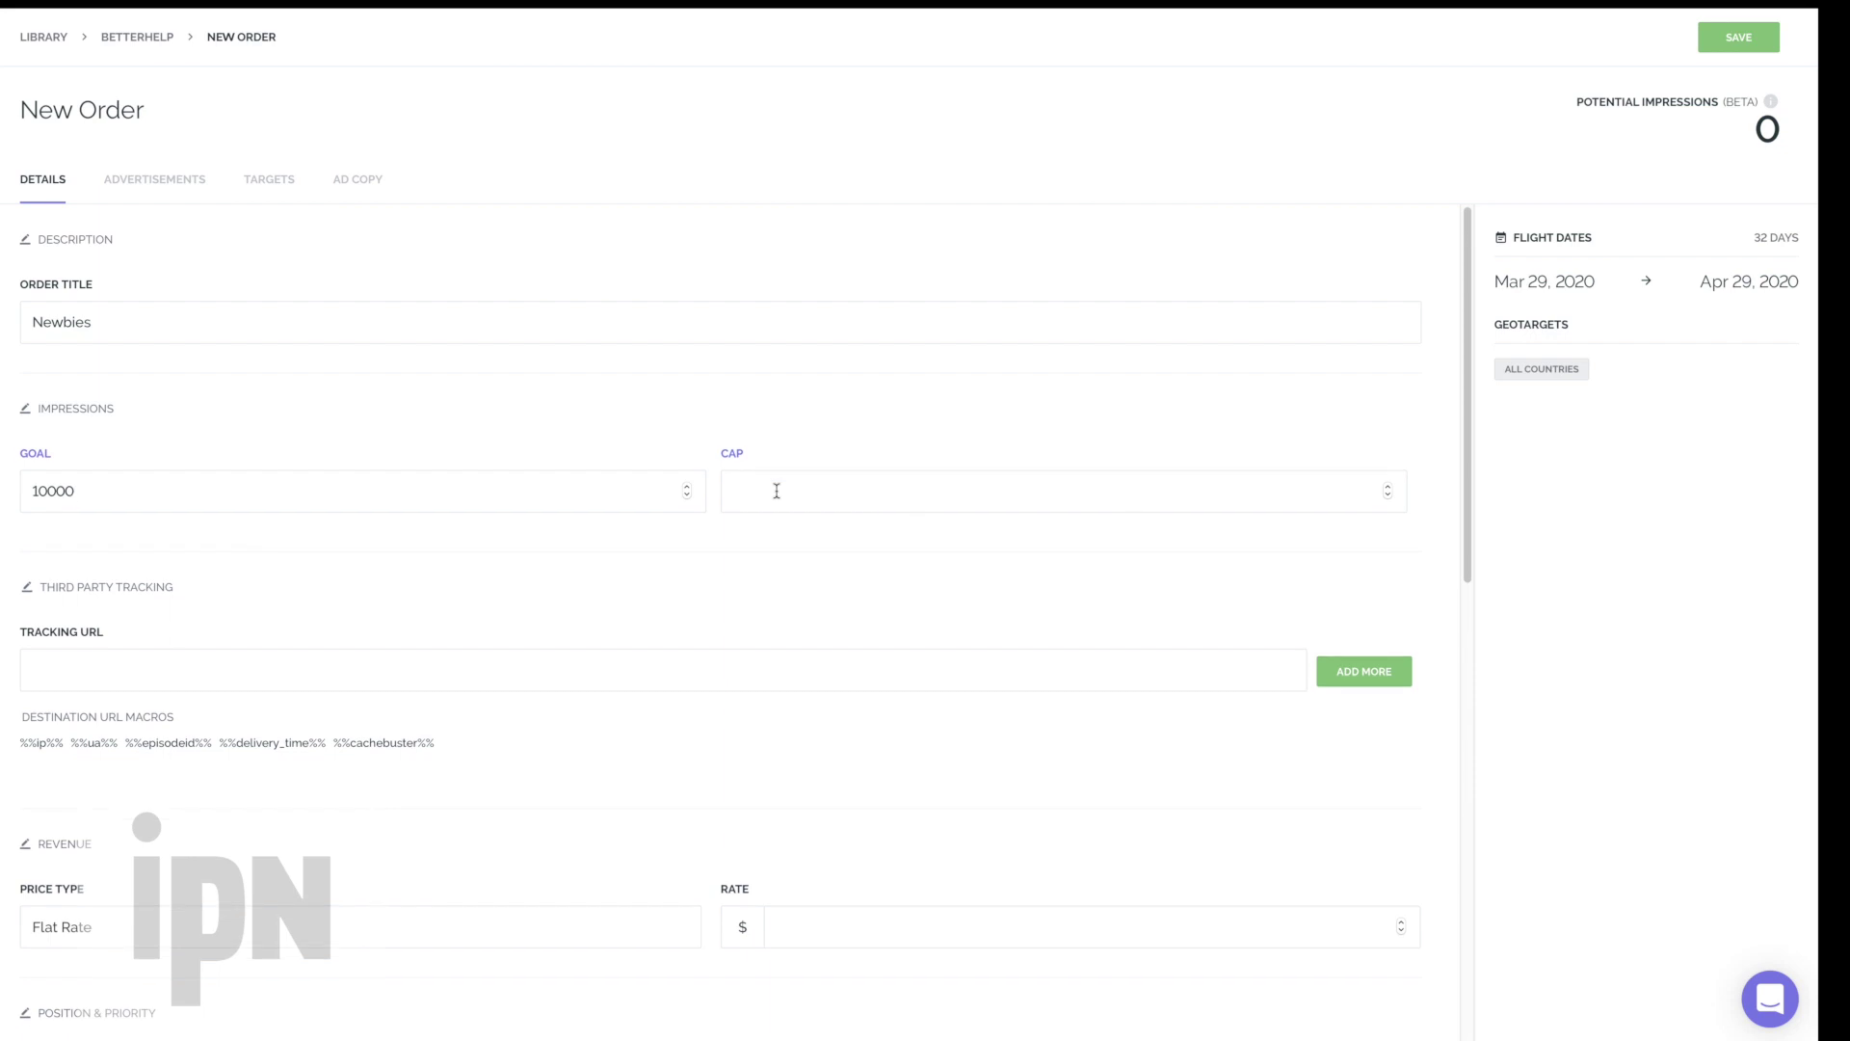
{"action": "type", "text": "10000"}
{"action": "left_click_drag", "start_coordinate": [777, 491], "coordinate": [732, 494]}
{"action": "left_click", "coordinate": [800, 489]}
{"action": "scroll", "coordinate": [800, 490], "scroll_direction": "down", "scroll_amount": 1}
{"action": "left_click", "coordinate": [47, 560]}
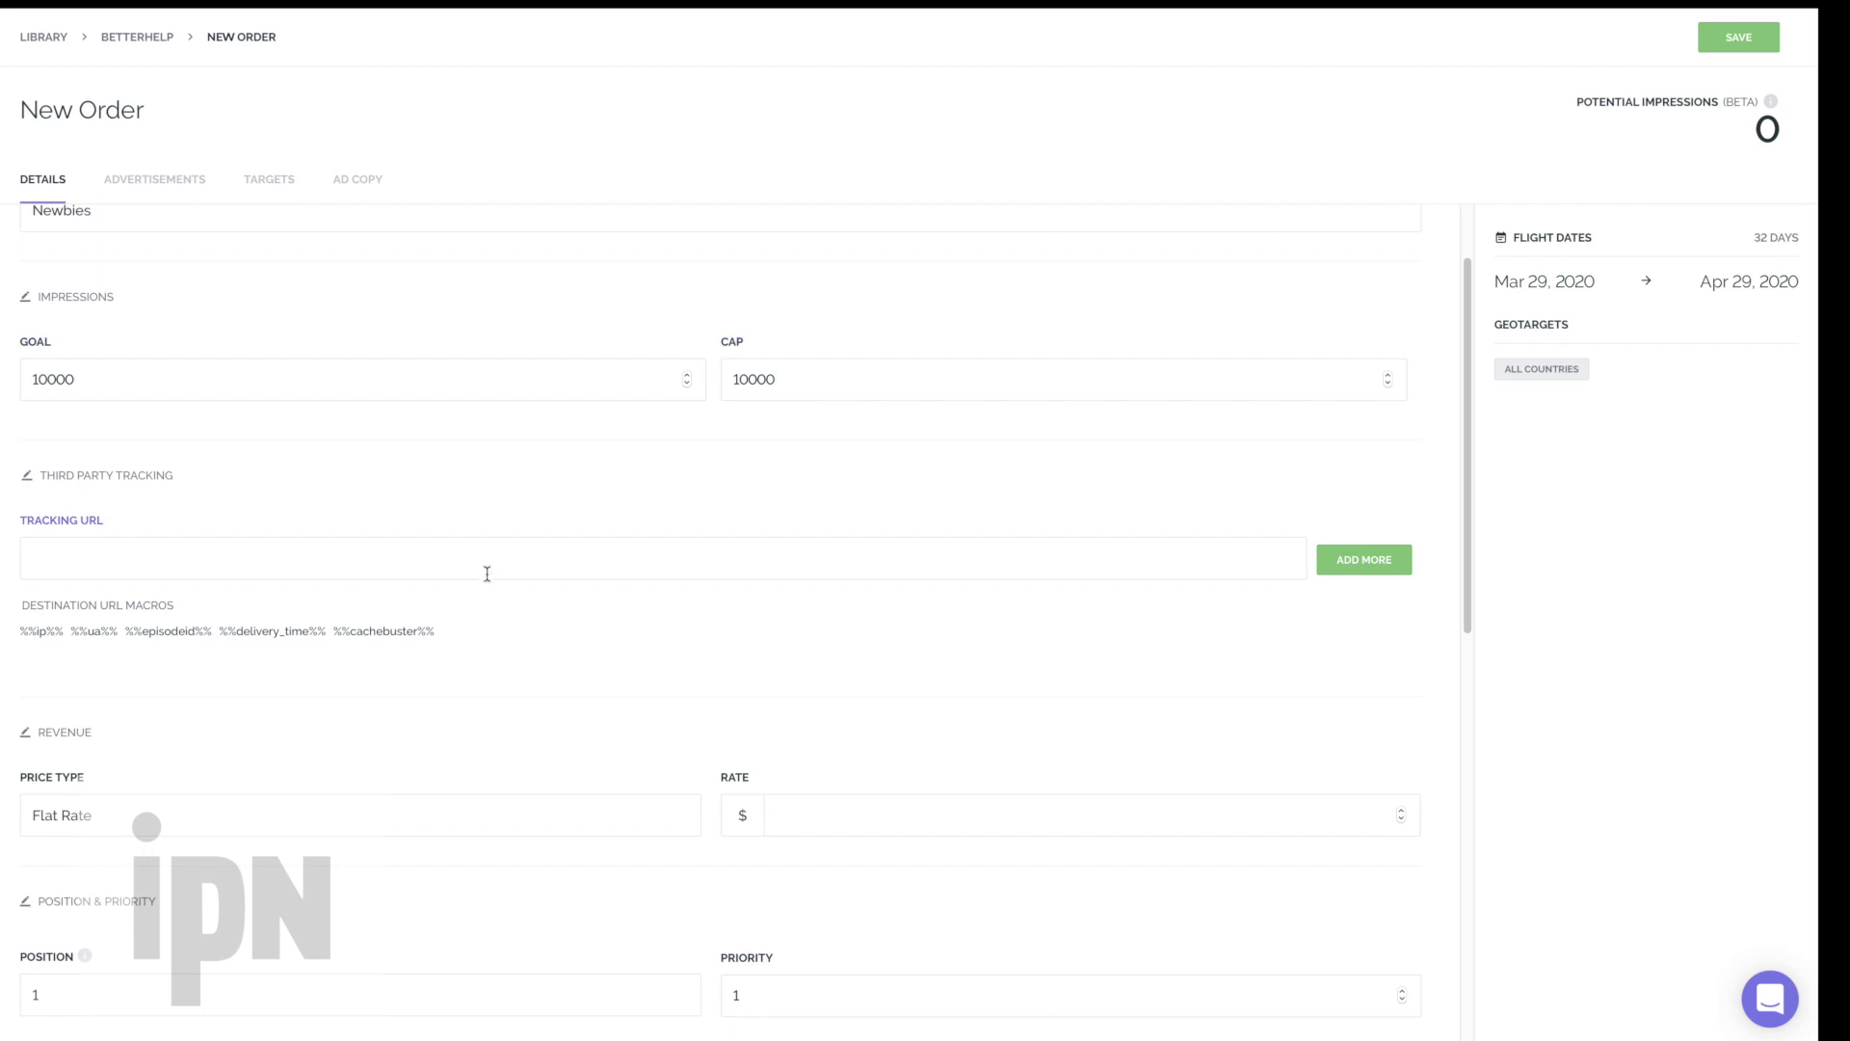
{"action": "type", "text": "http://www.betterhelp.com/newbies"}
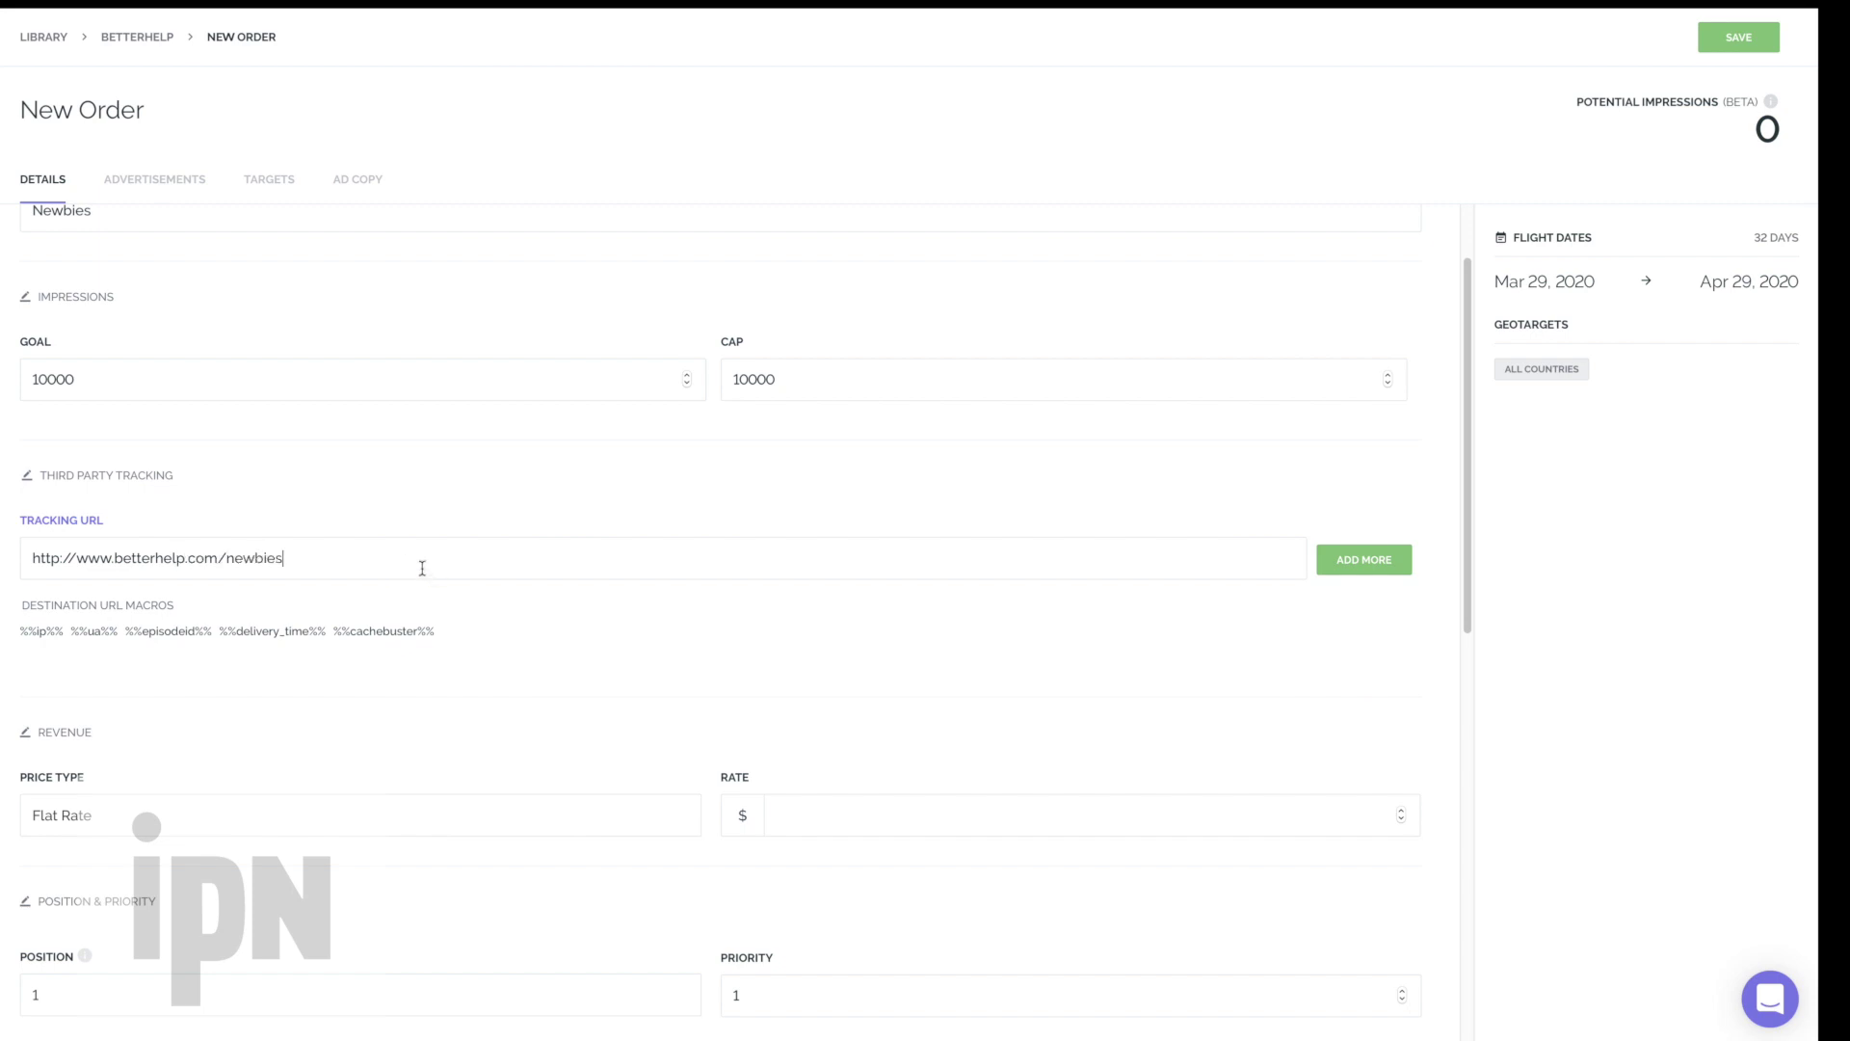
{"action": "key", "text": "ctrl+a"}
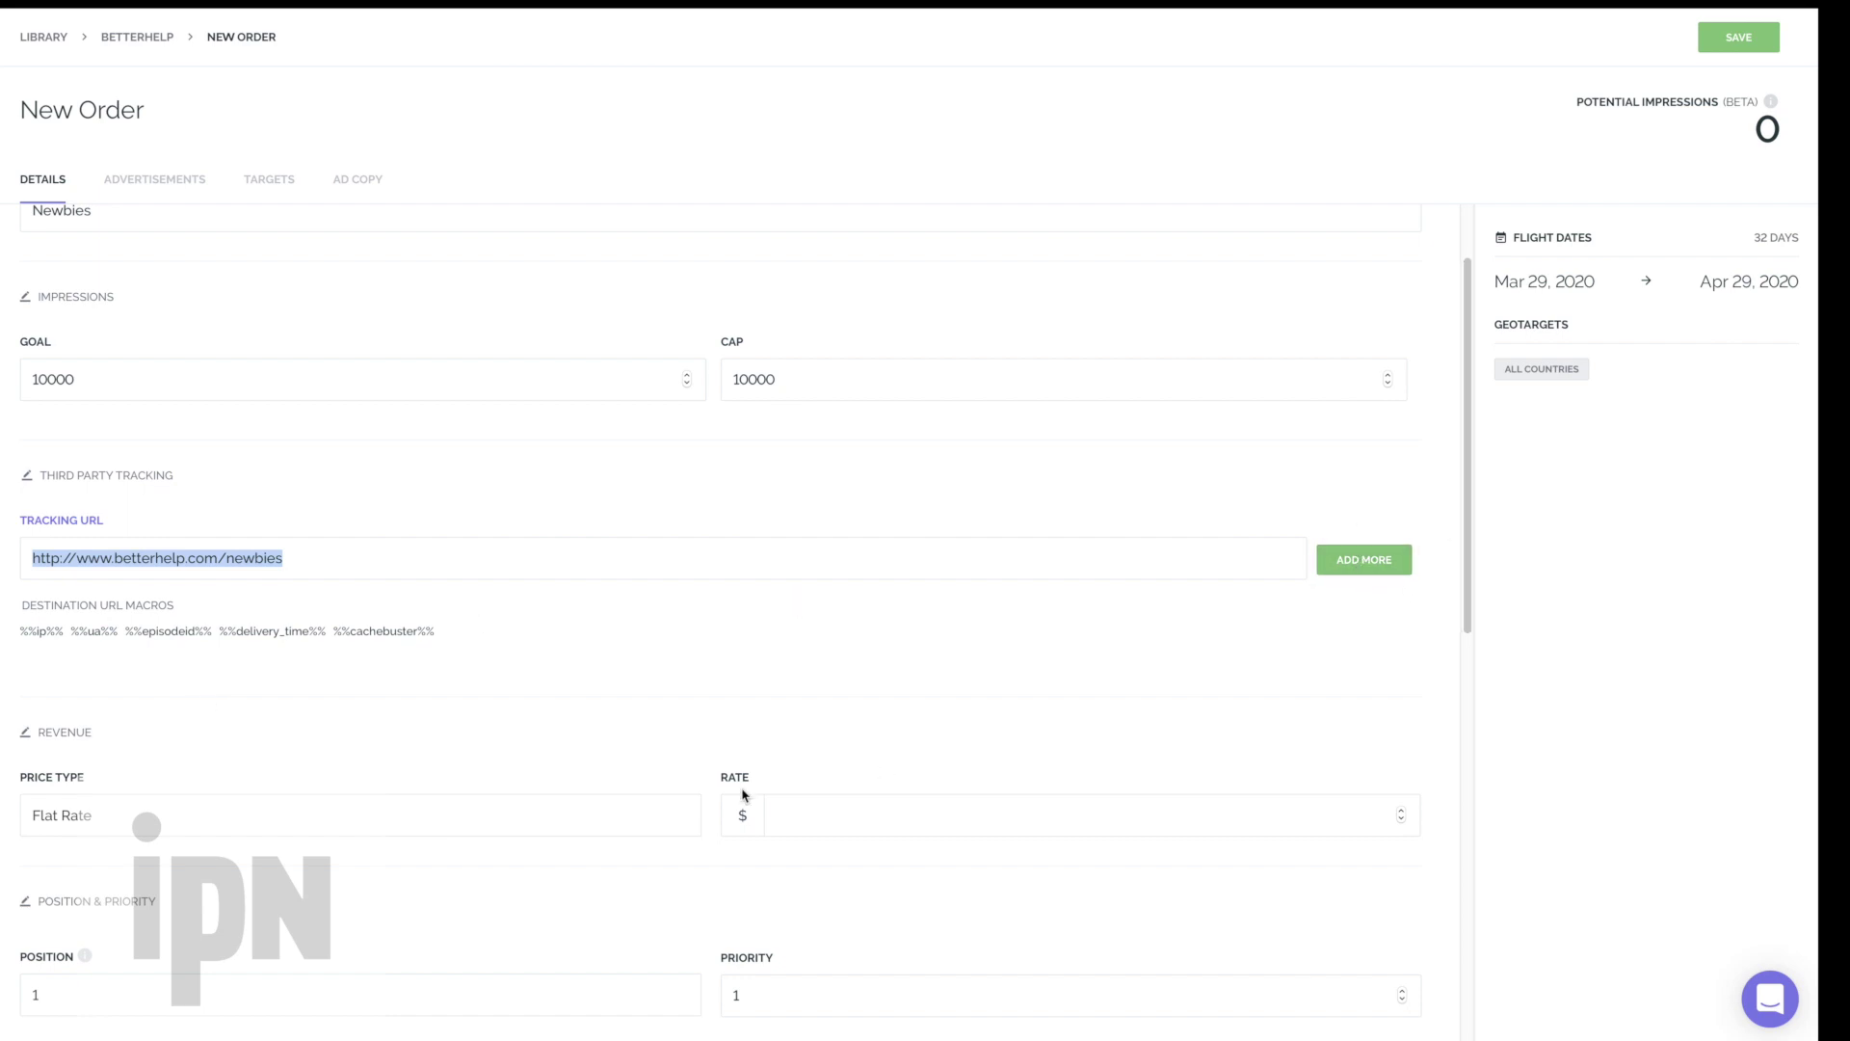
Choose Flat Rate as the order's price type and set its rate to $500
{"action": "scroll", "coordinate": [531, 754], "scroll_direction": "down", "scroll_amount": 1}
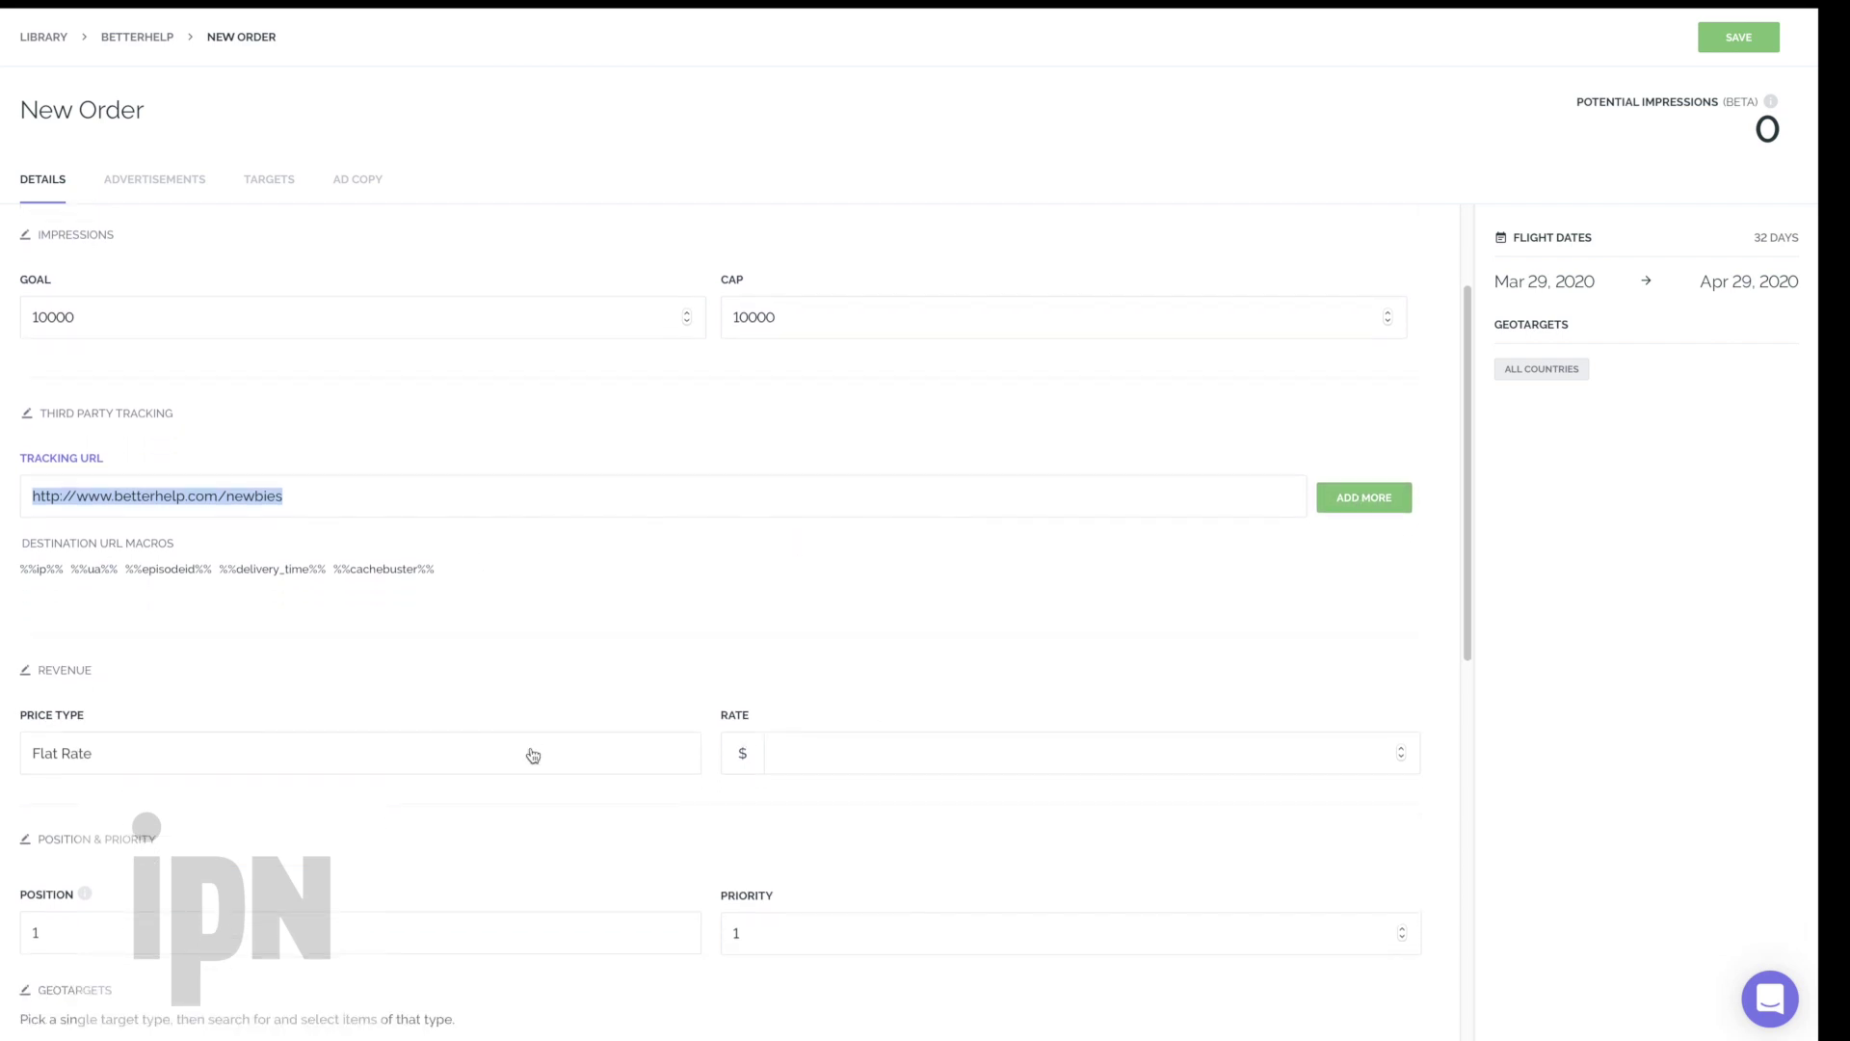
{"action": "left_click", "coordinate": [532, 754]}
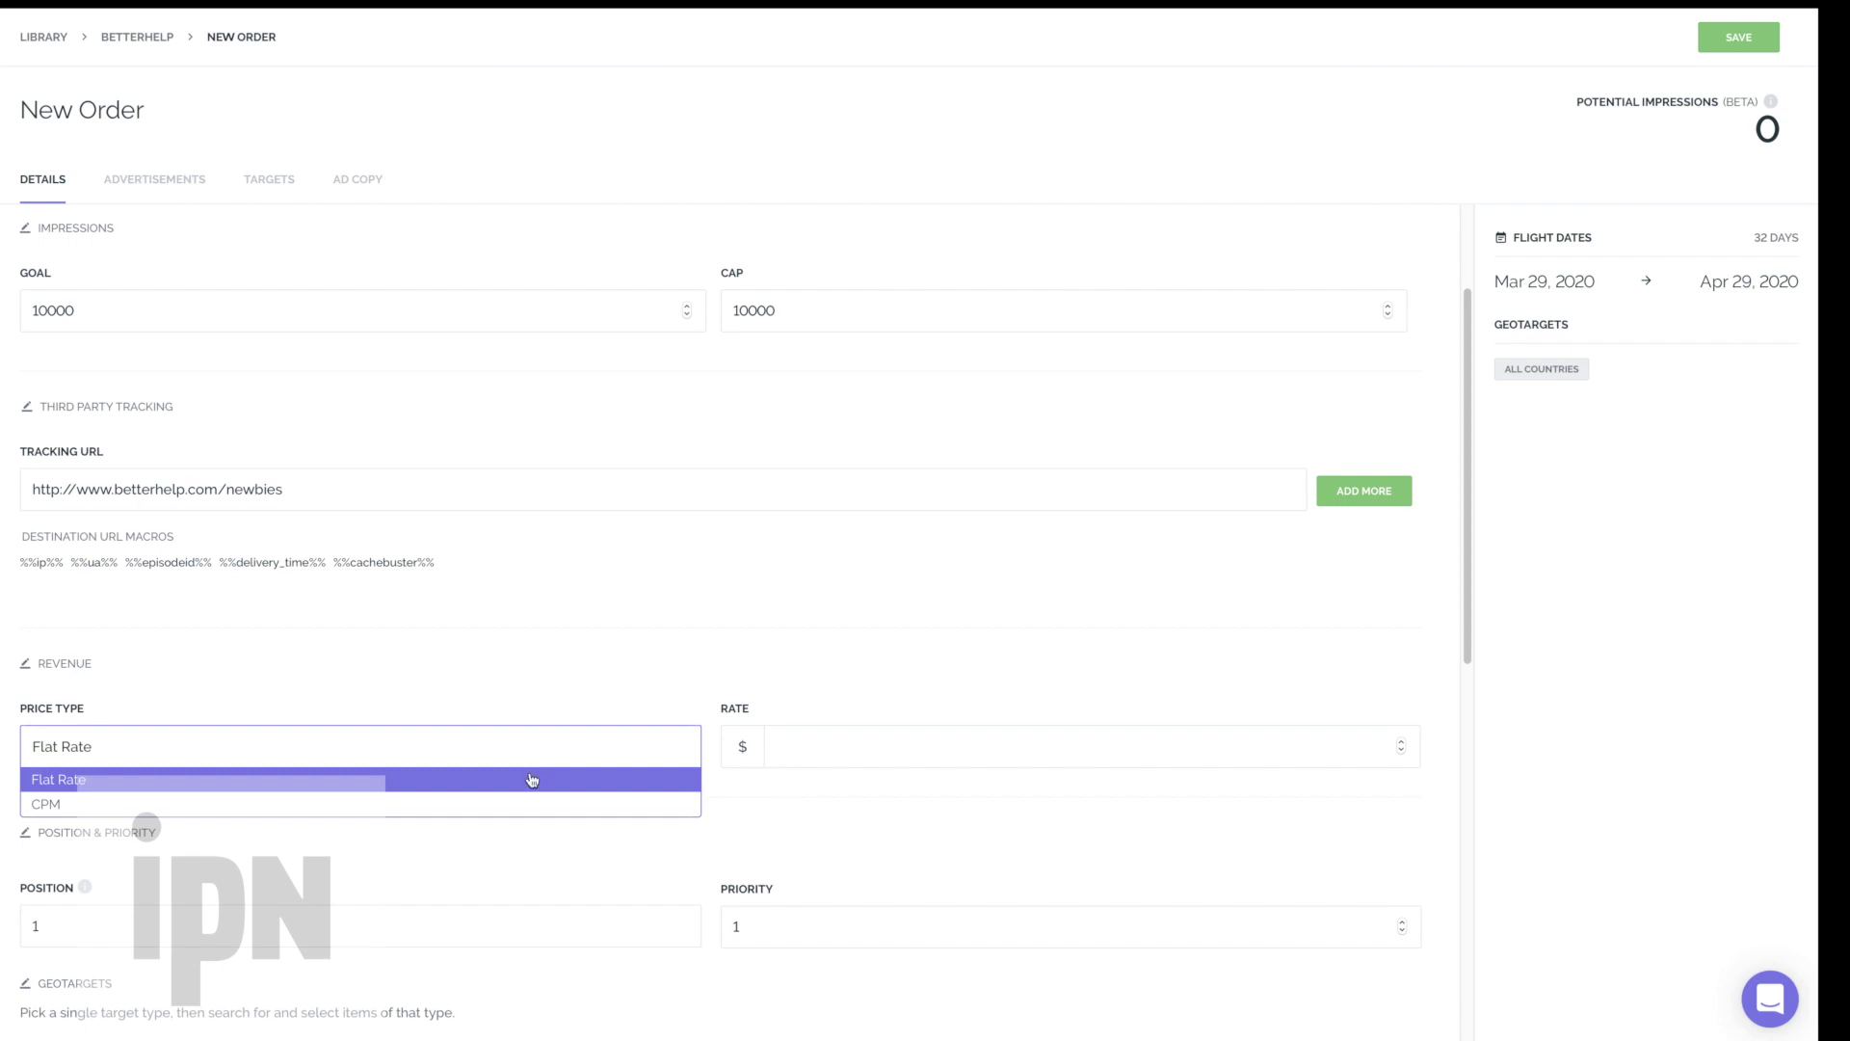
{"action": "left_click", "coordinate": [532, 780]}
{"action": "left_click", "coordinate": [842, 740]}
{"action": "type", "text": "500"}
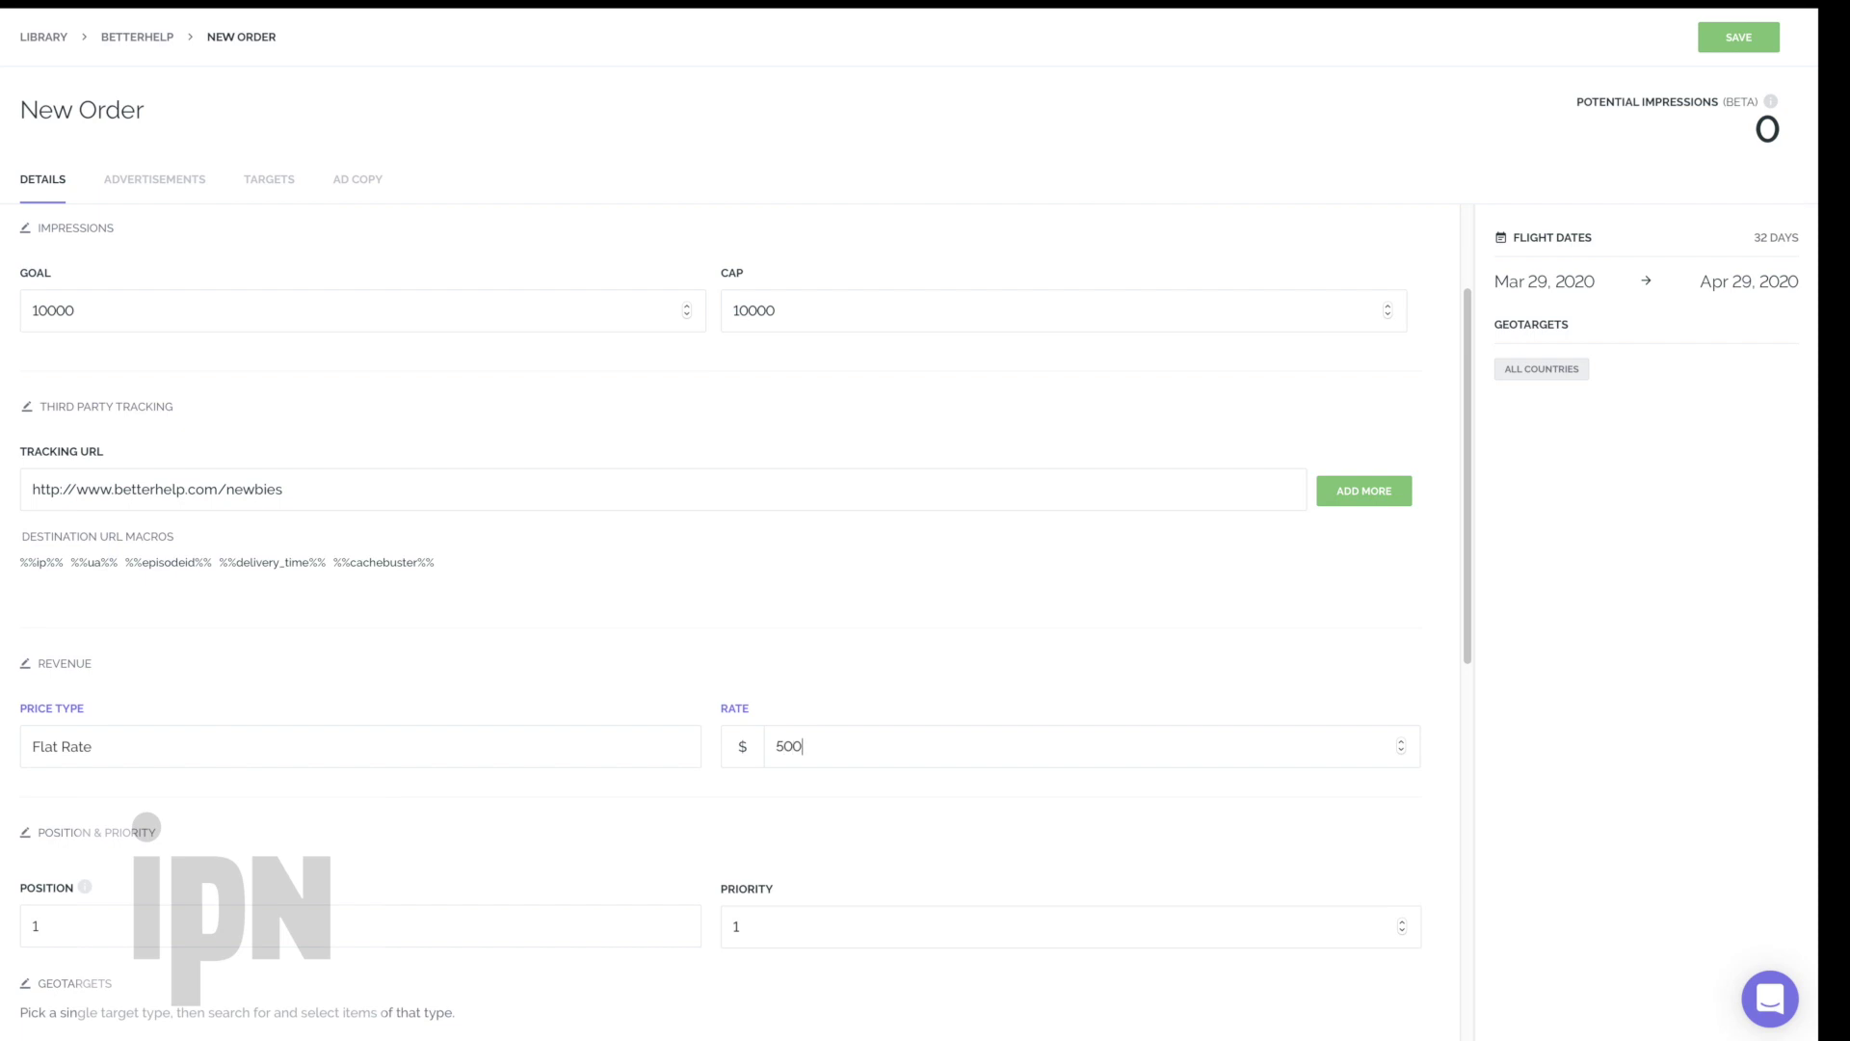
{"action": "left_click", "coordinate": [855, 704]}
{"action": "left_click", "coordinate": [428, 755]}
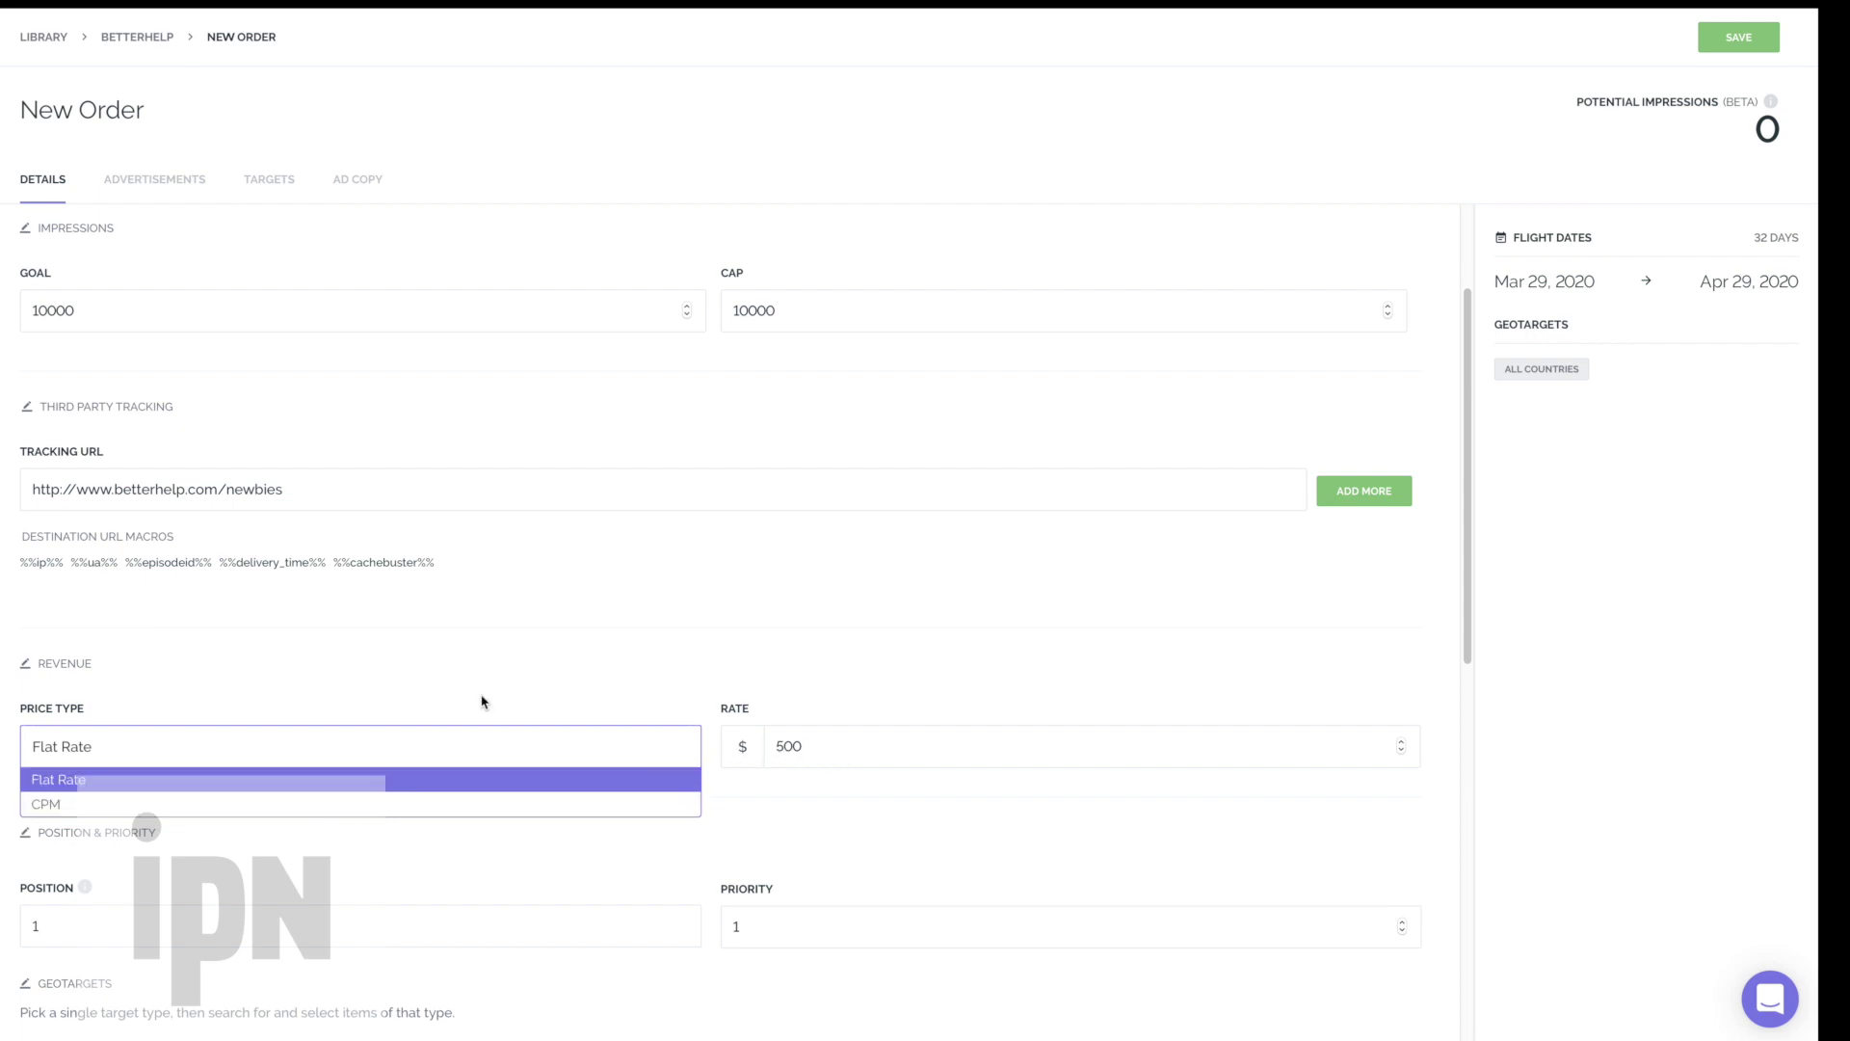
{"action": "left_click", "coordinate": [379, 700]}
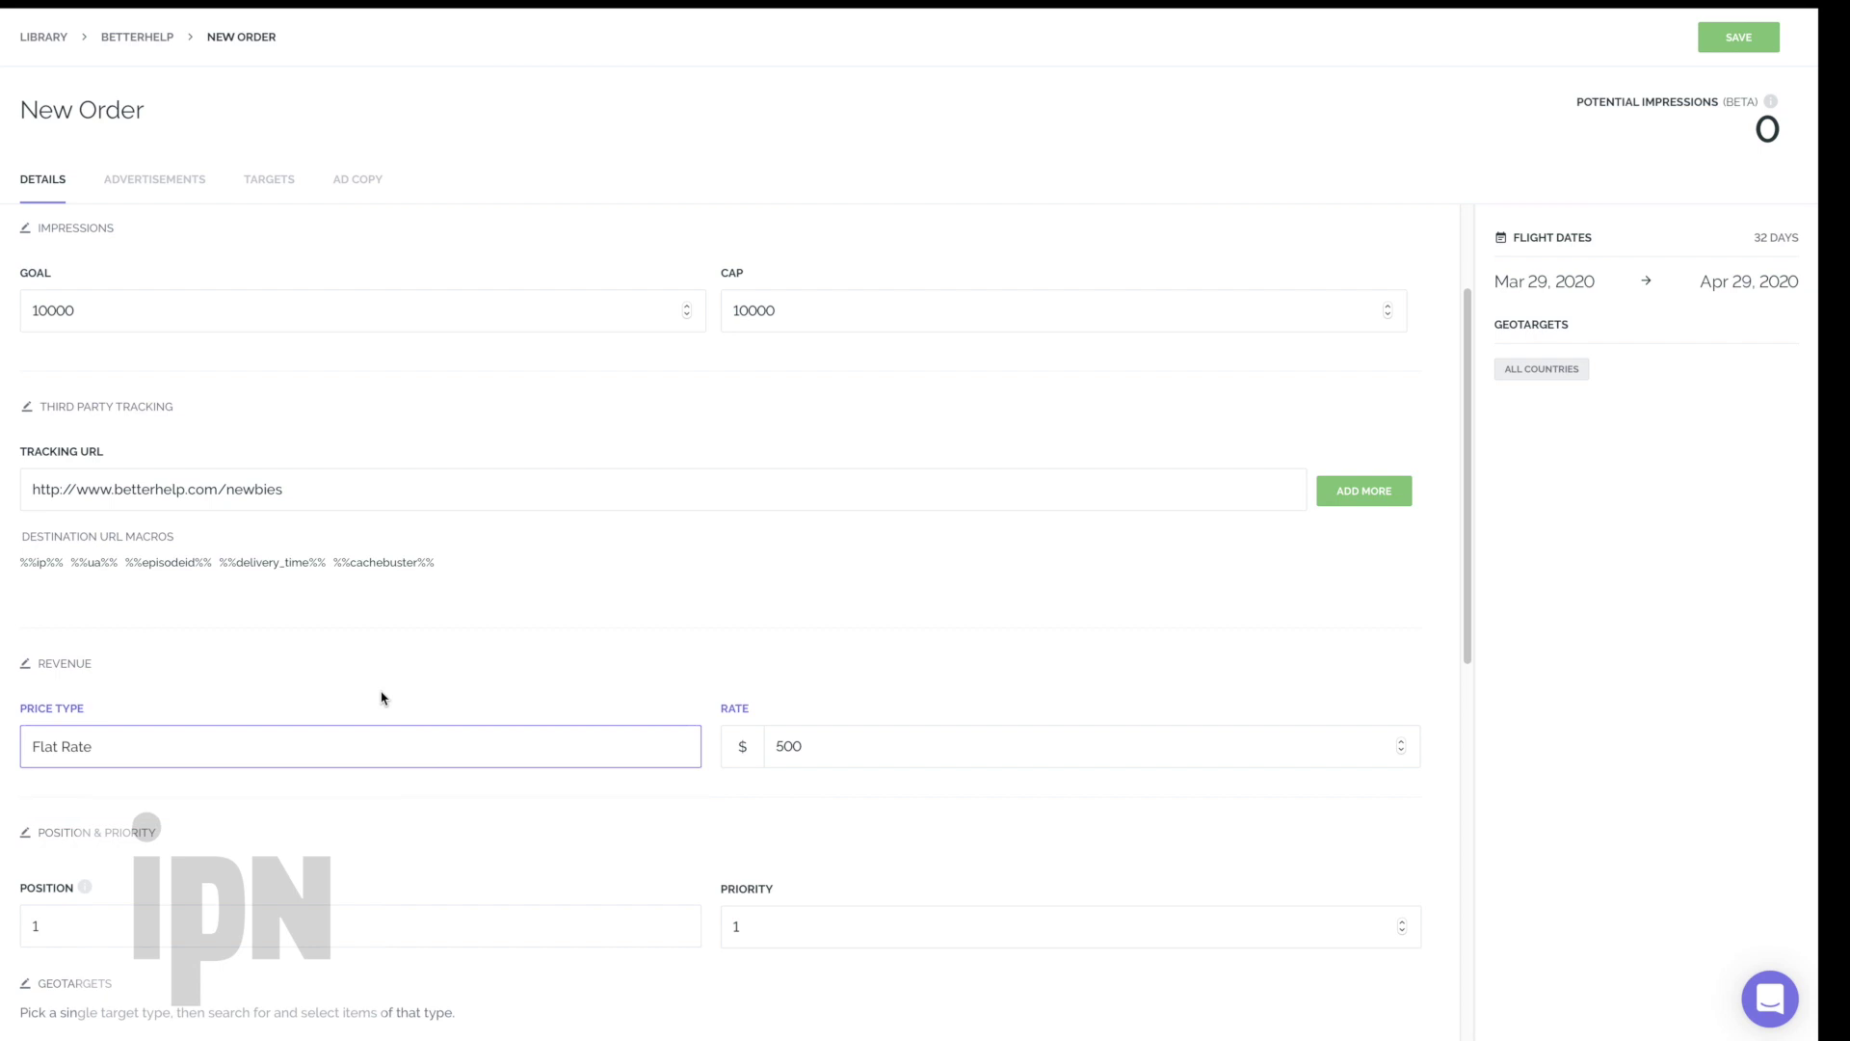
Examine the available ad positions for the order and dismiss the choices without changing the position
{"action": "scroll", "coordinate": [339, 761], "scroll_direction": "down", "scroll_amount": 3}
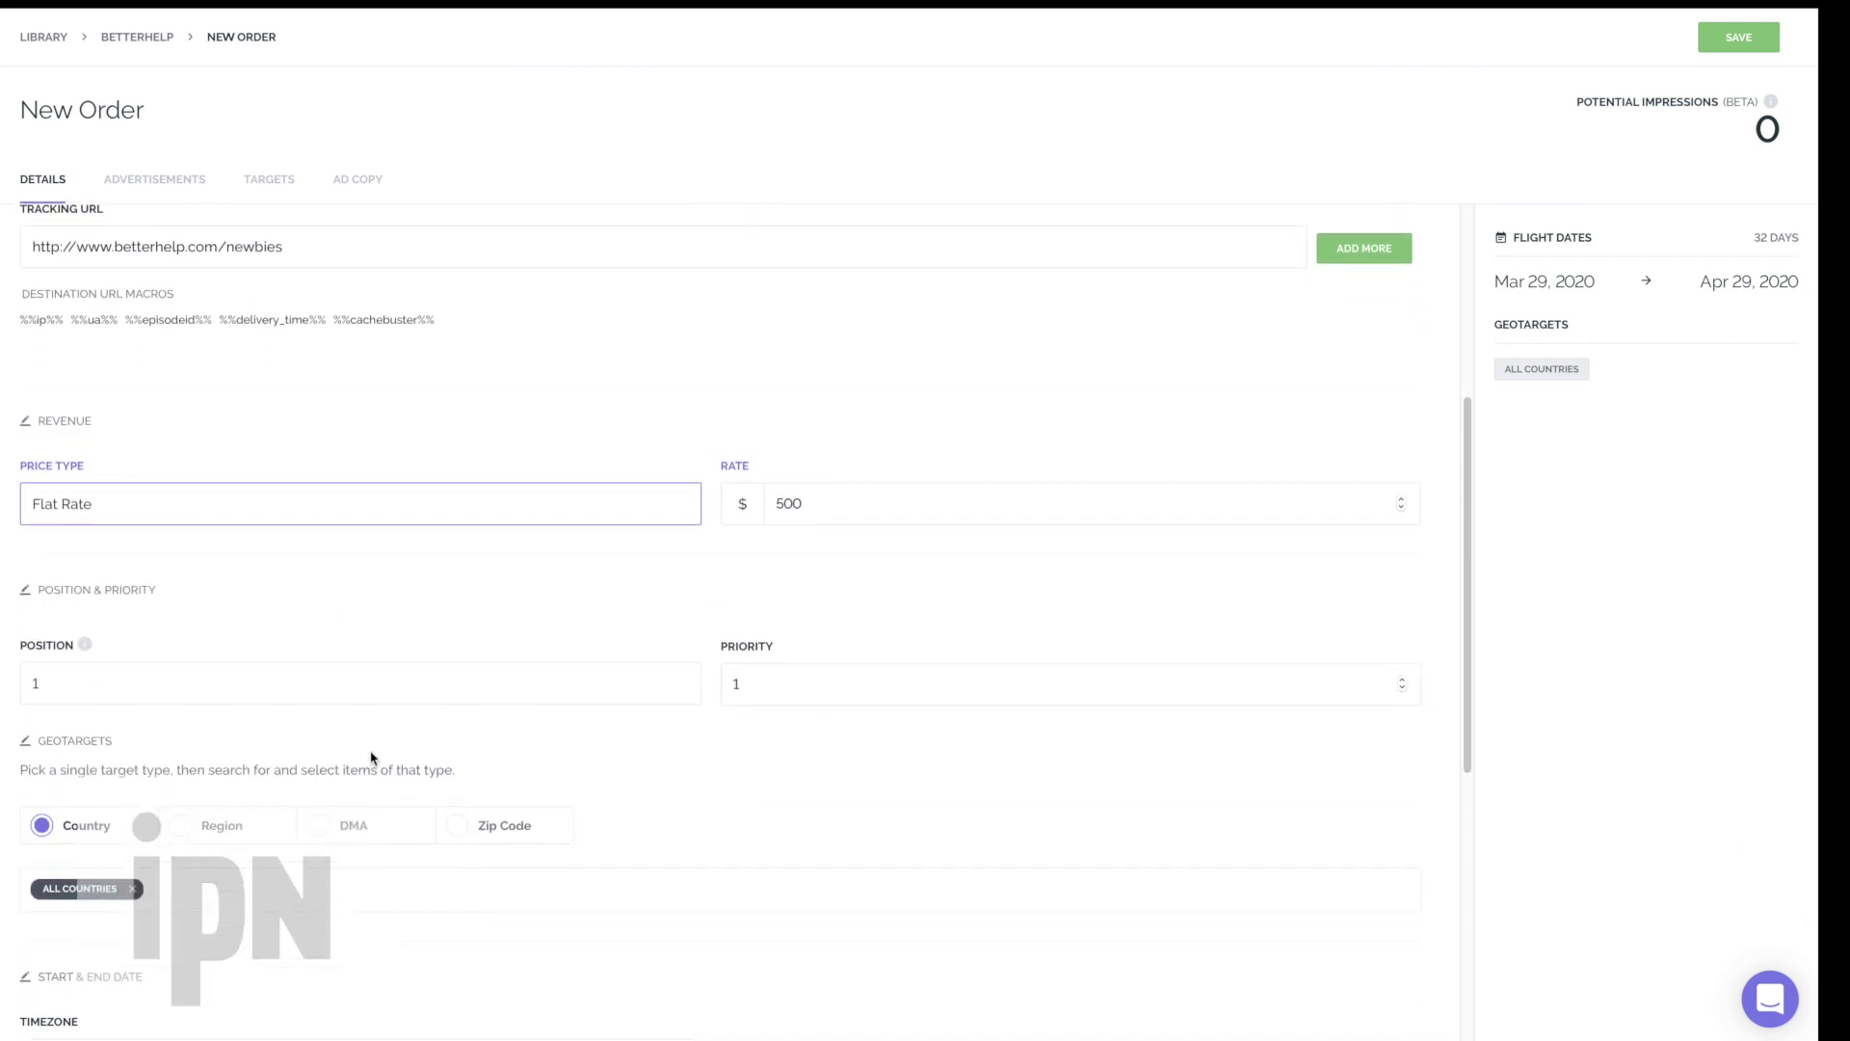
{"action": "left_click", "coordinate": [88, 696]}
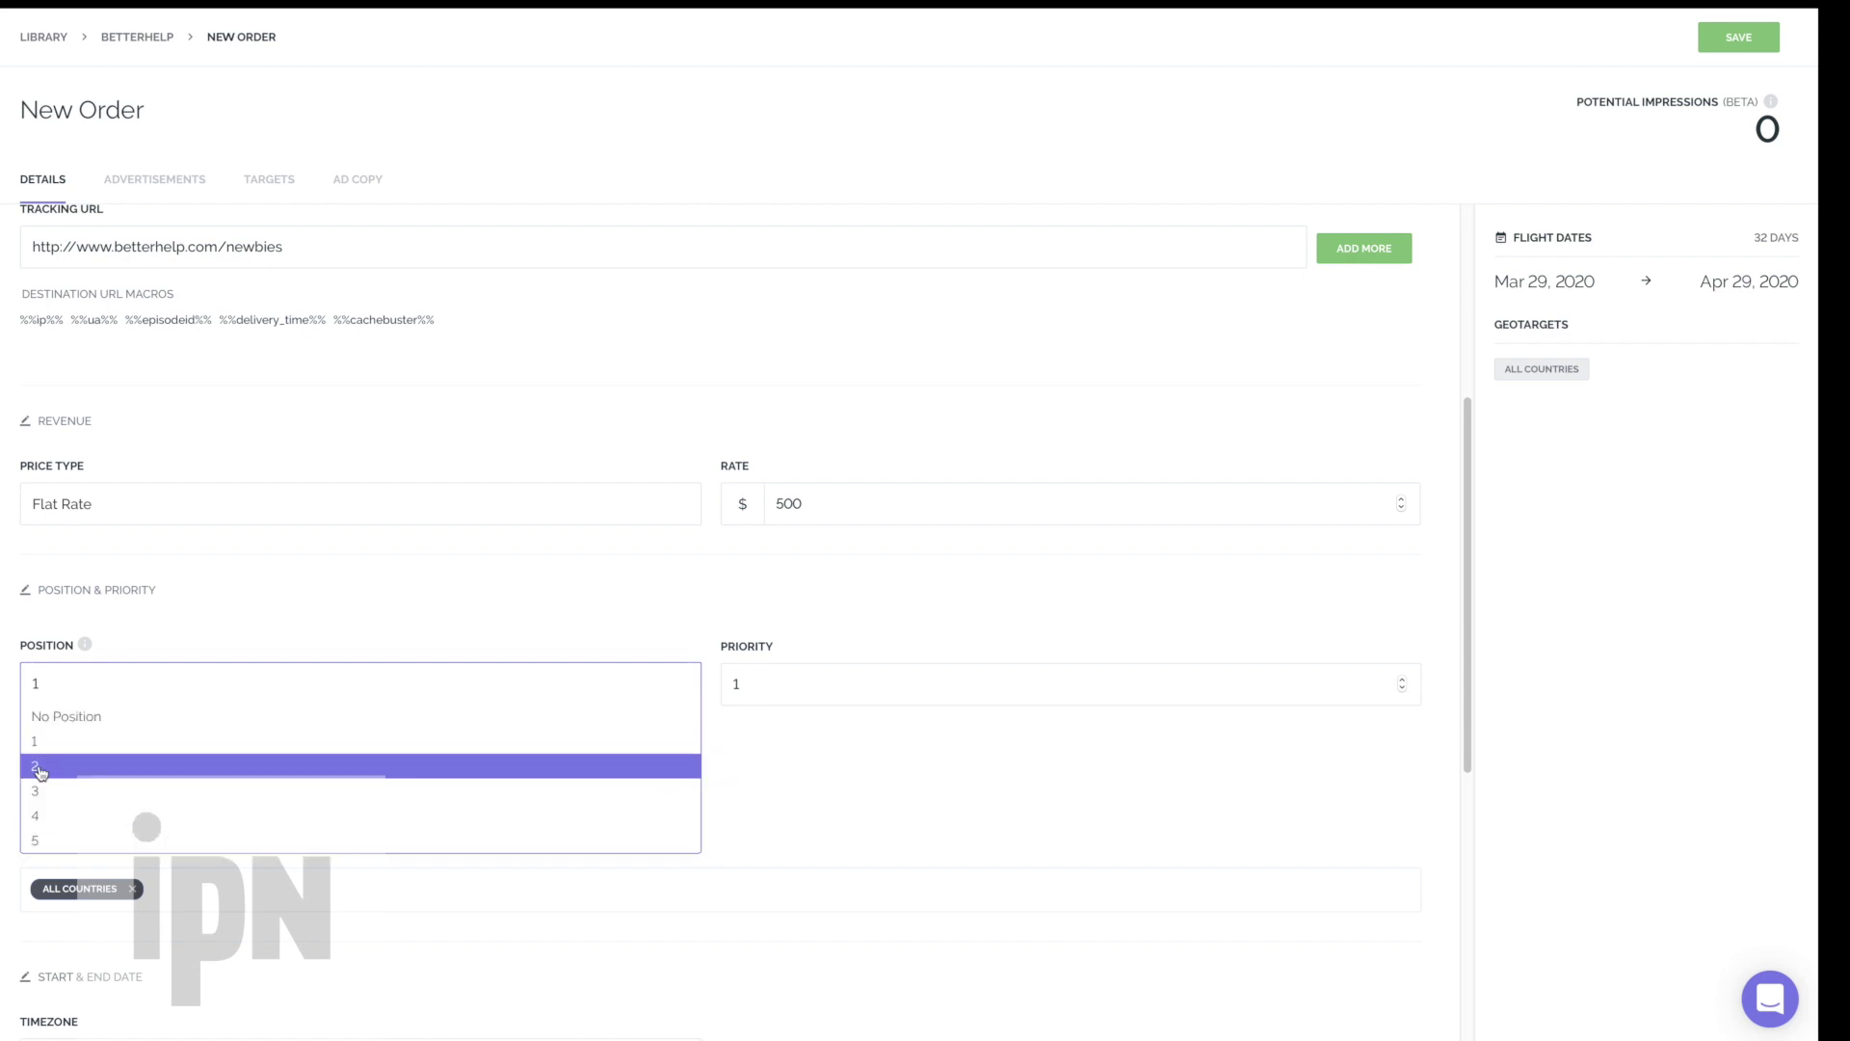
{"action": "left_click", "coordinate": [215, 619]}
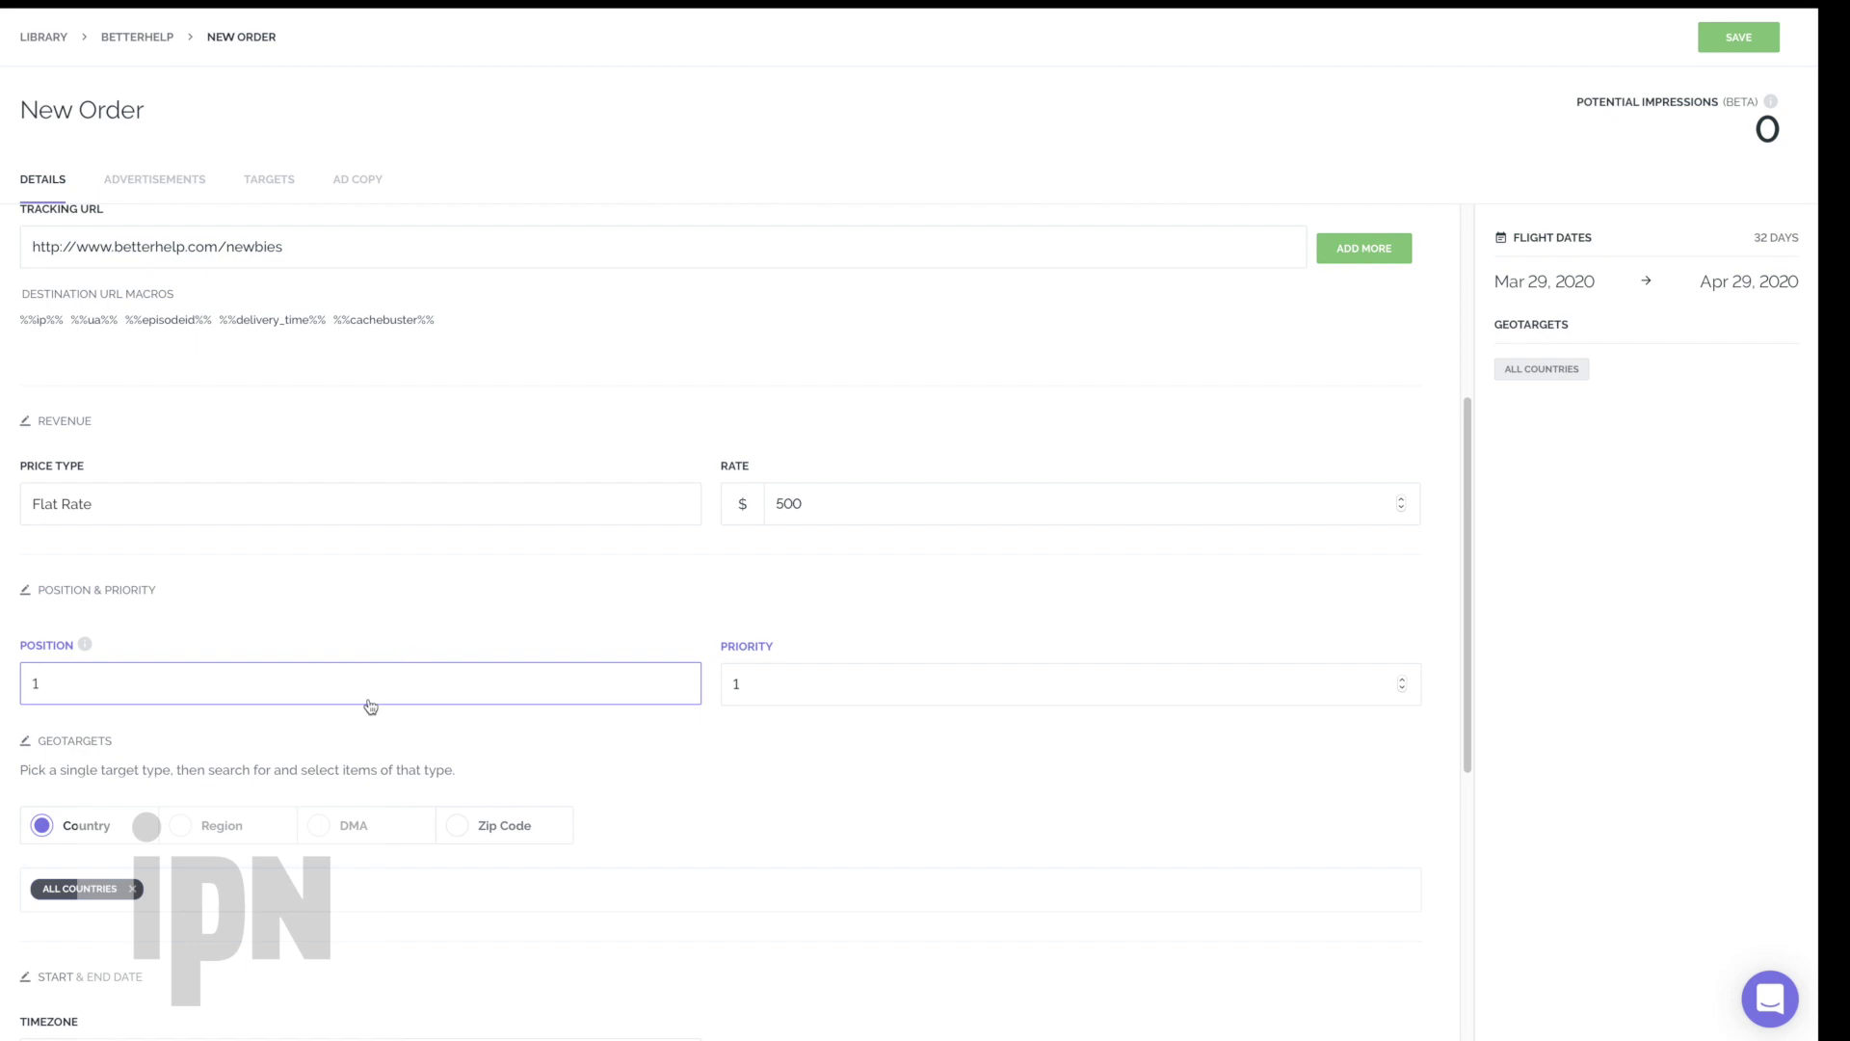
Set the order's start date to June 1, 2020 and its end date to June 30, 2020
{"action": "scroll", "coordinate": [925, 723], "scroll_direction": "down", "scroll_amount": 3}
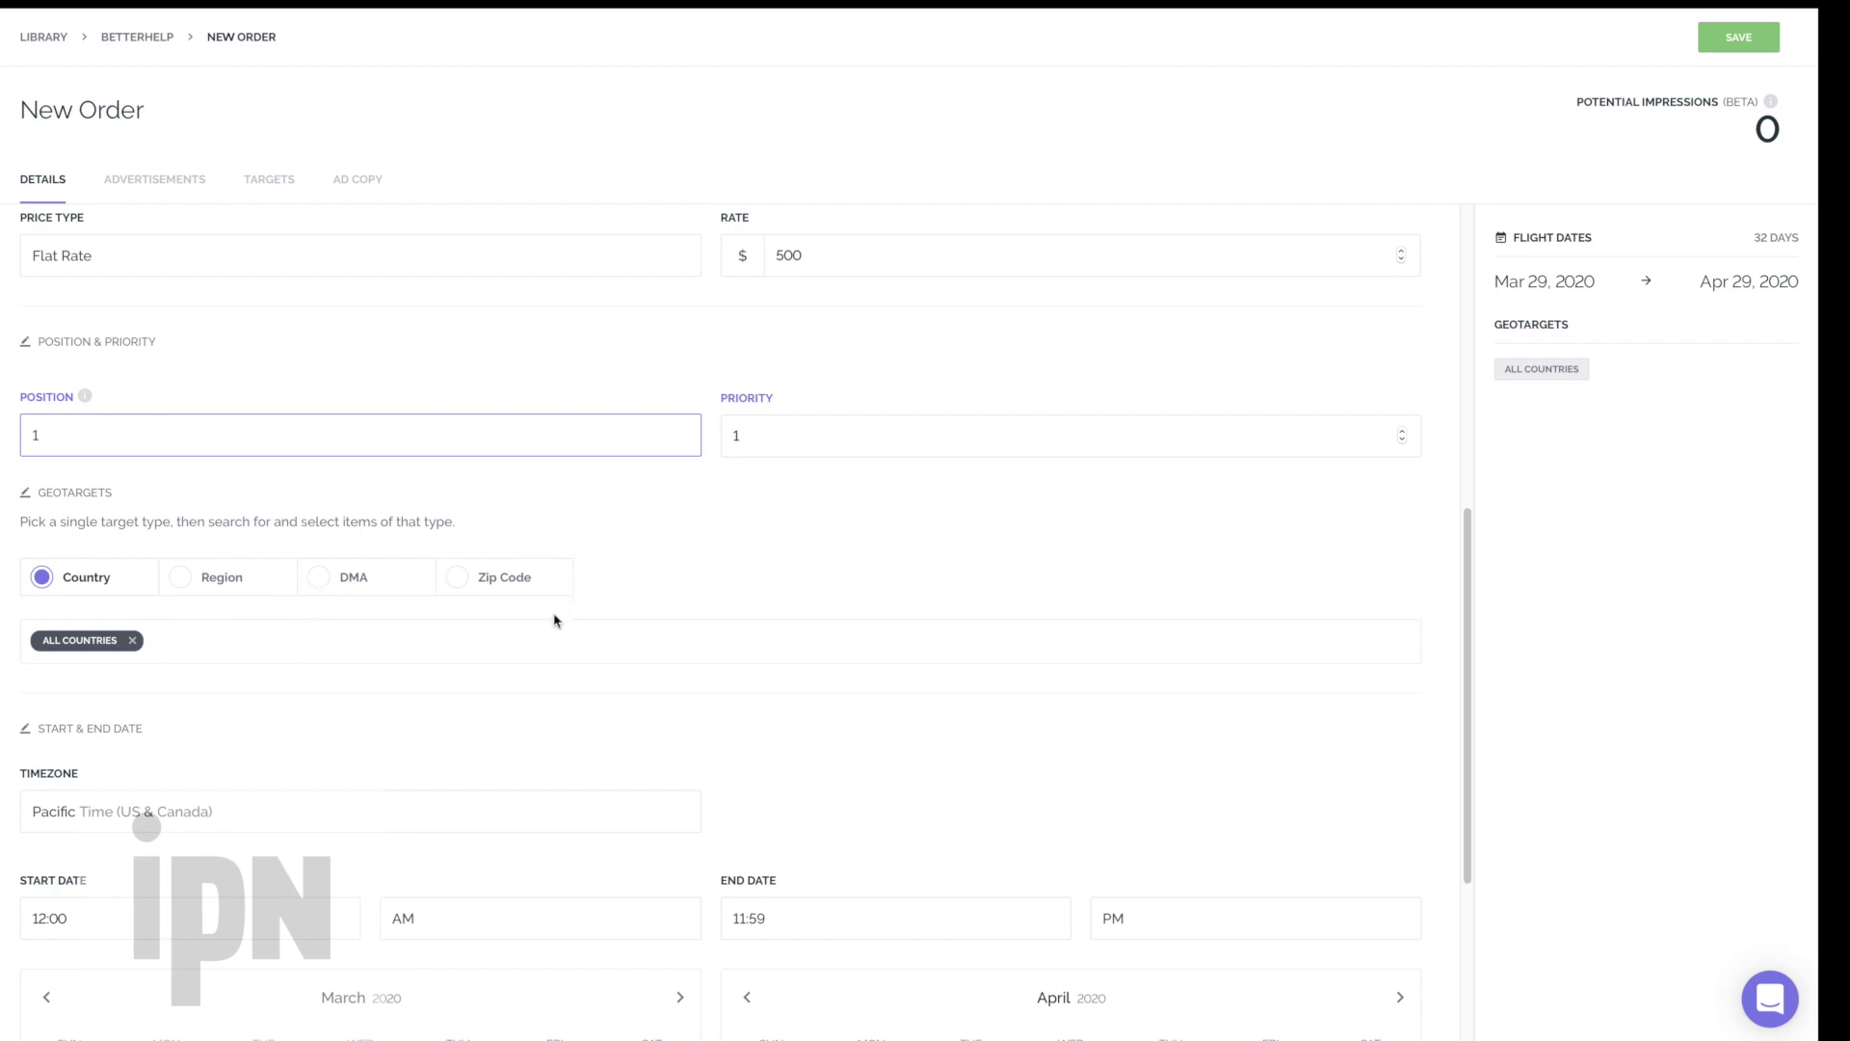
{"action": "scroll", "coordinate": [556, 620], "scroll_direction": "down", "scroll_amount": 2}
{"action": "scroll", "coordinate": [556, 620], "scroll_direction": "down", "scroll_amount": 1}
{"action": "scroll", "coordinate": [556, 619], "scroll_direction": "down", "scroll_amount": 2}
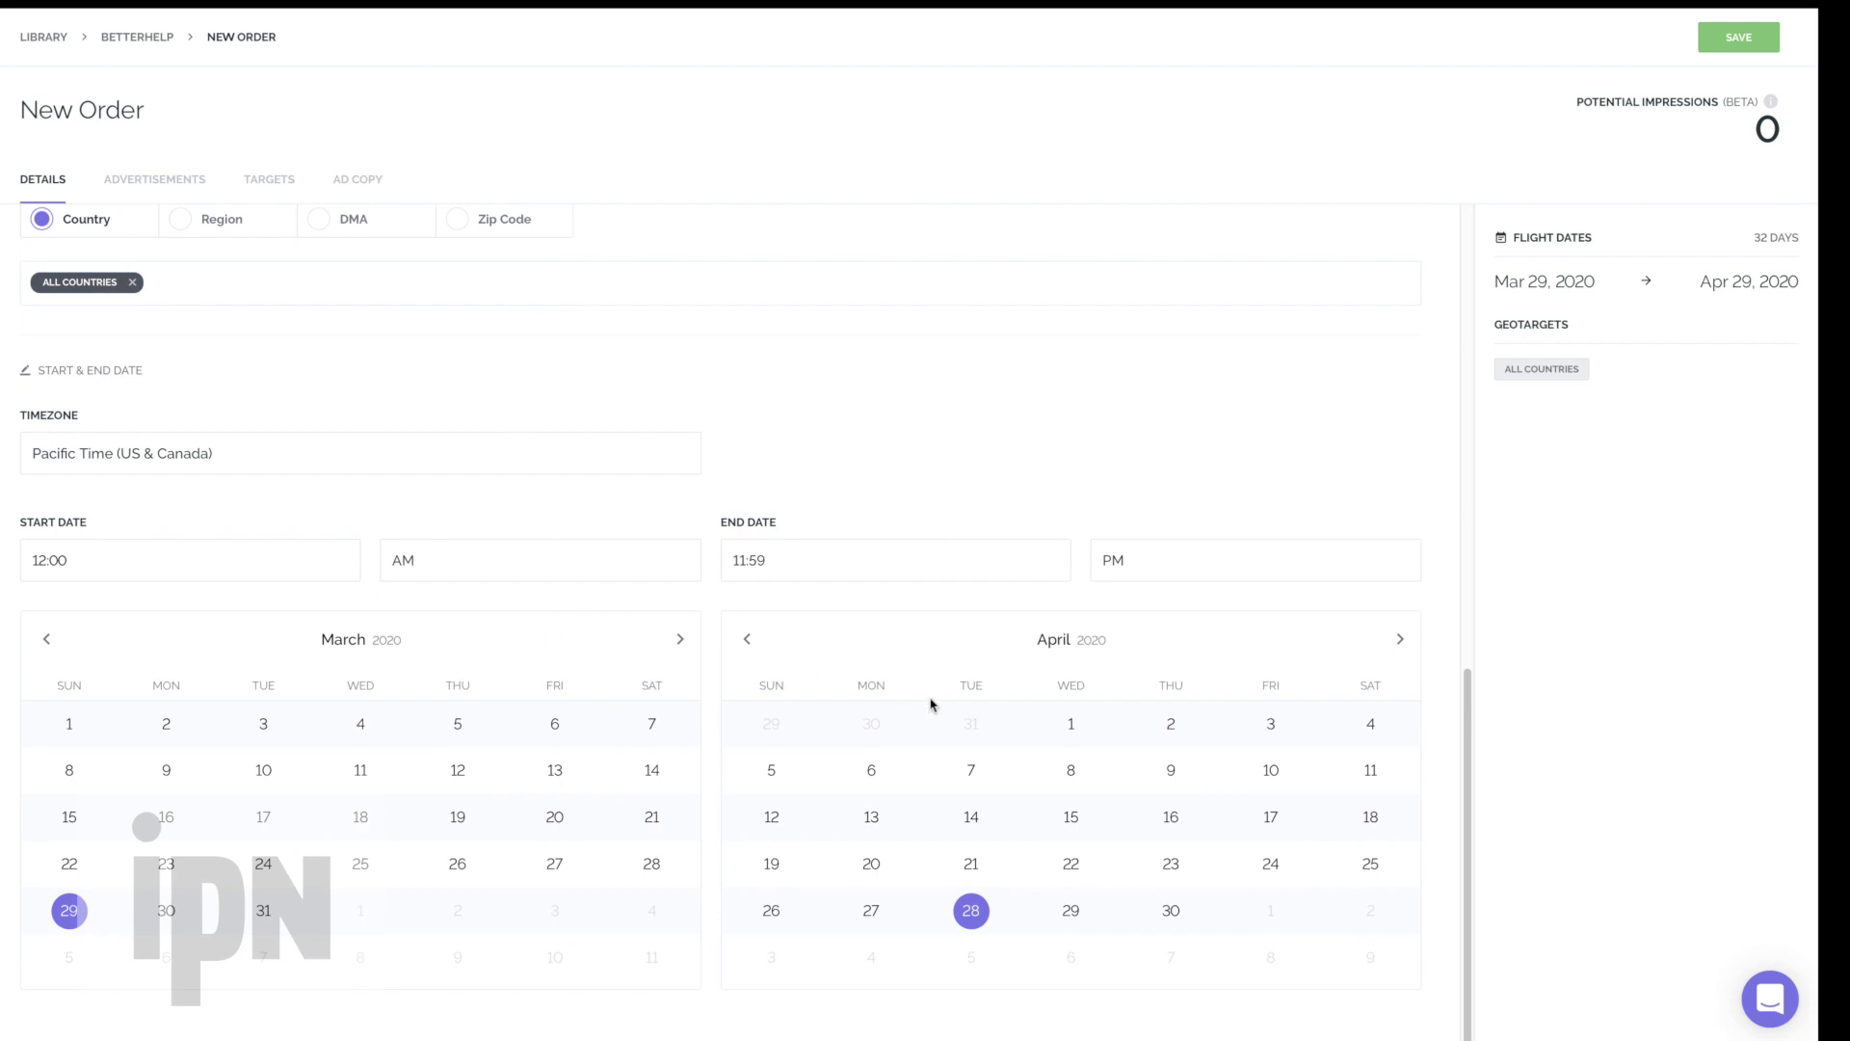
{"action": "left_click", "coordinate": [678, 642]}
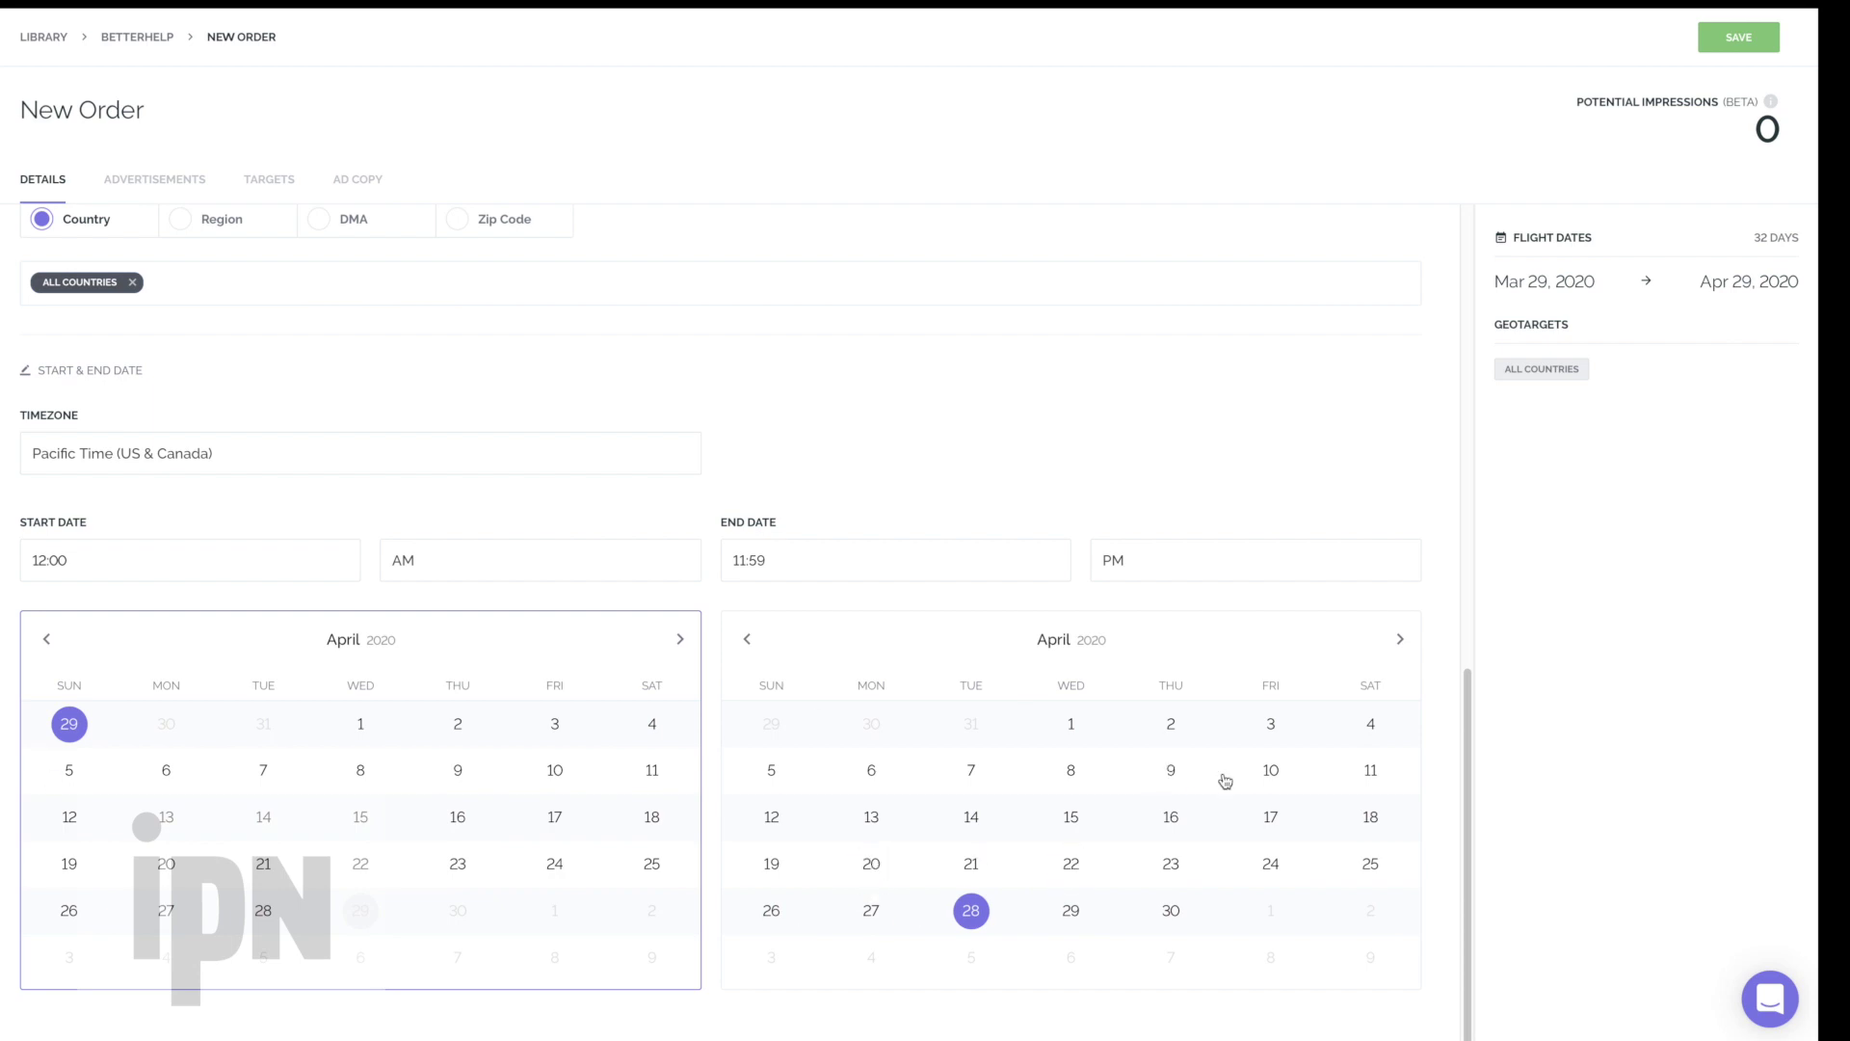
{"action": "left_click", "coordinate": [1059, 731]}
{"action": "left_click", "coordinate": [1399, 641]}
{"action": "left_click", "coordinate": [1398, 640]}
{"action": "left_click", "coordinate": [971, 911]}
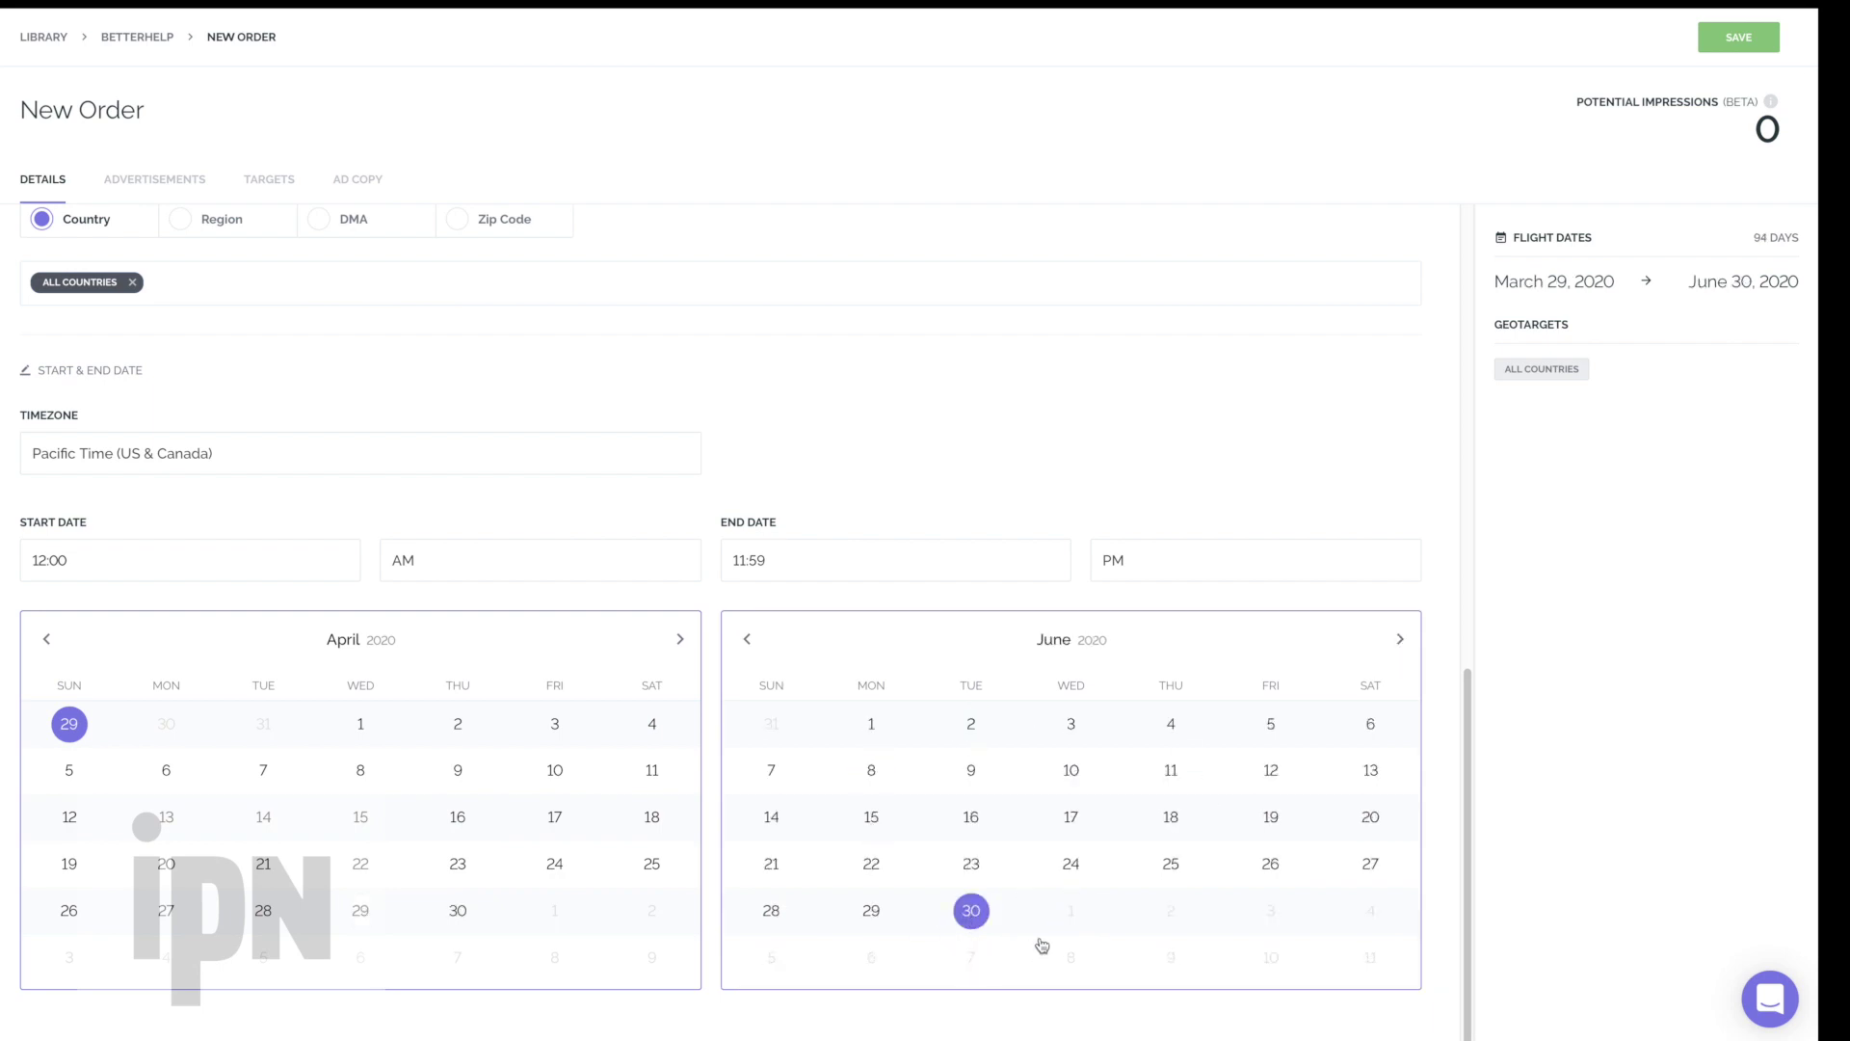
{"action": "left_click", "coordinate": [679, 644]}
{"action": "left_click", "coordinate": [680, 644]}
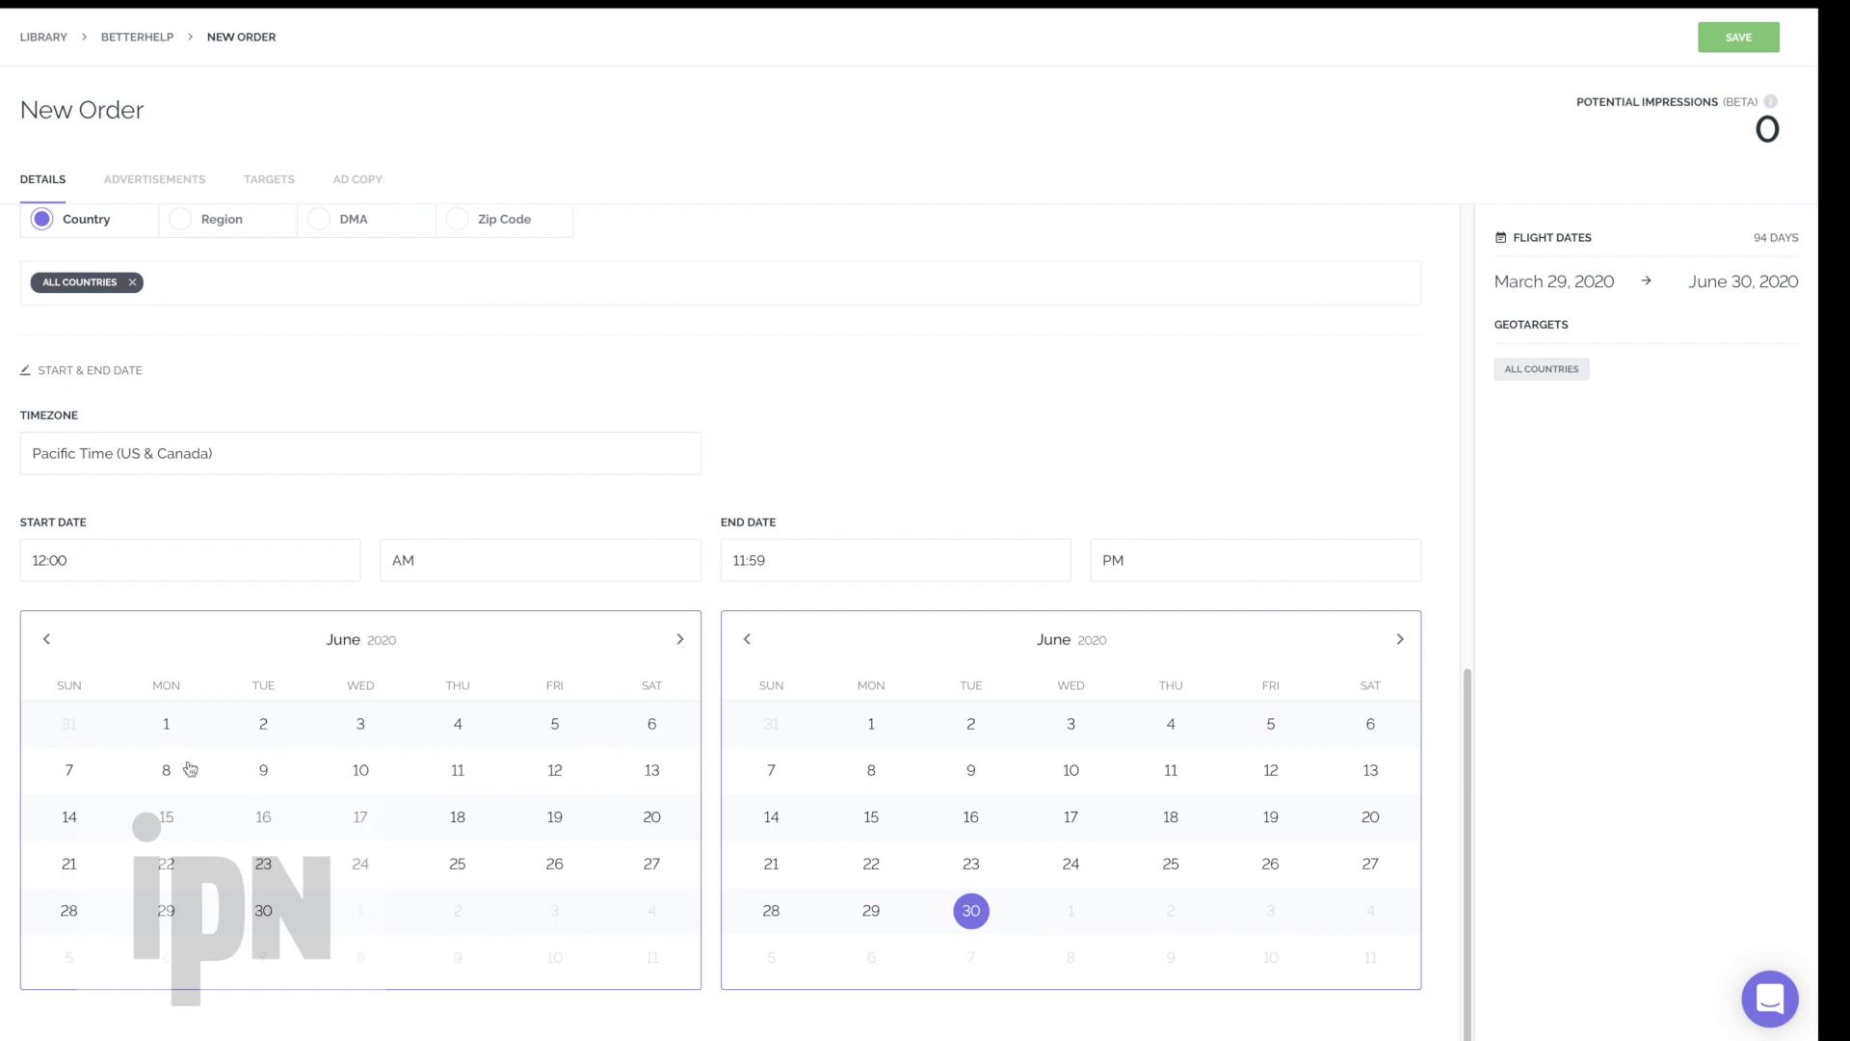
{"action": "left_click", "coordinate": [176, 732]}
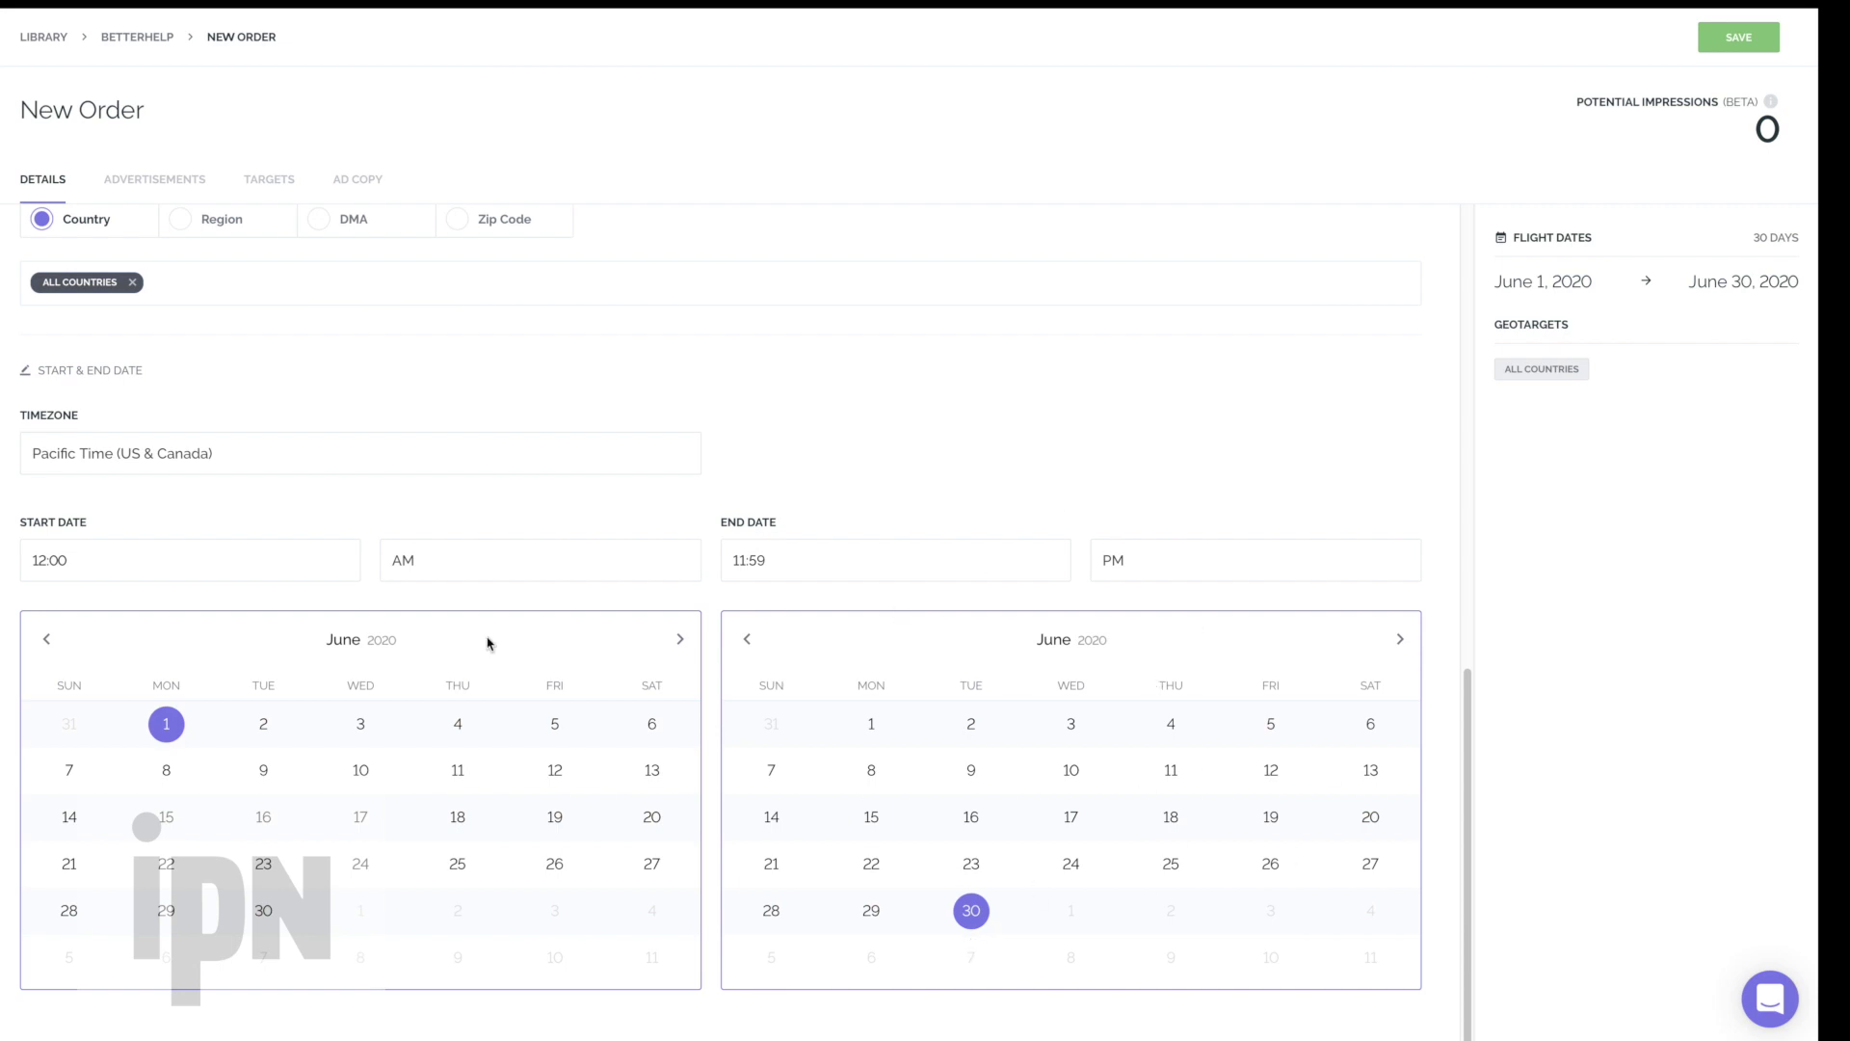
Add a mid-roll advertisement to the order and upload PP128ChiropracticCarePregnancy.mp3 from the Desktop folder as its audio file
{"action": "scroll", "coordinate": [1152, 655], "scroll_direction": "up", "scroll_amount": 7}
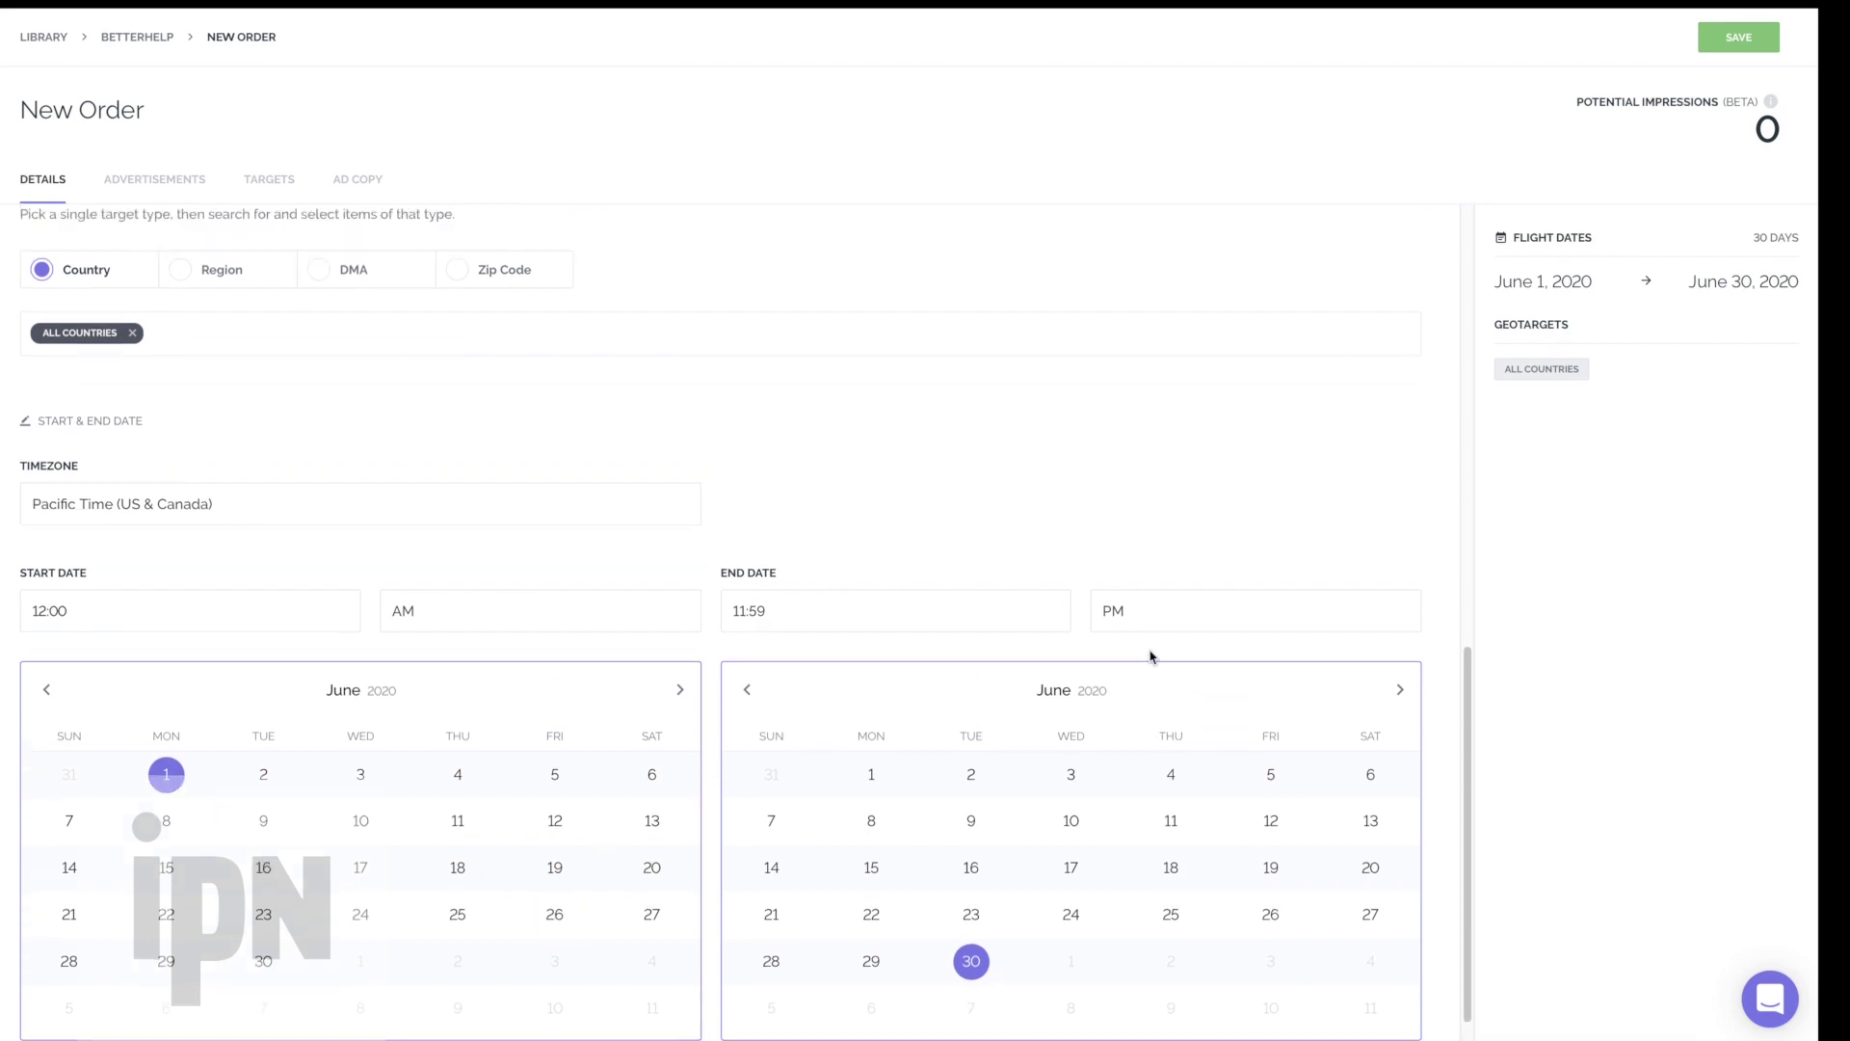
{"action": "scroll", "coordinate": [1151, 658], "scroll_direction": "up", "scroll_amount": 3}
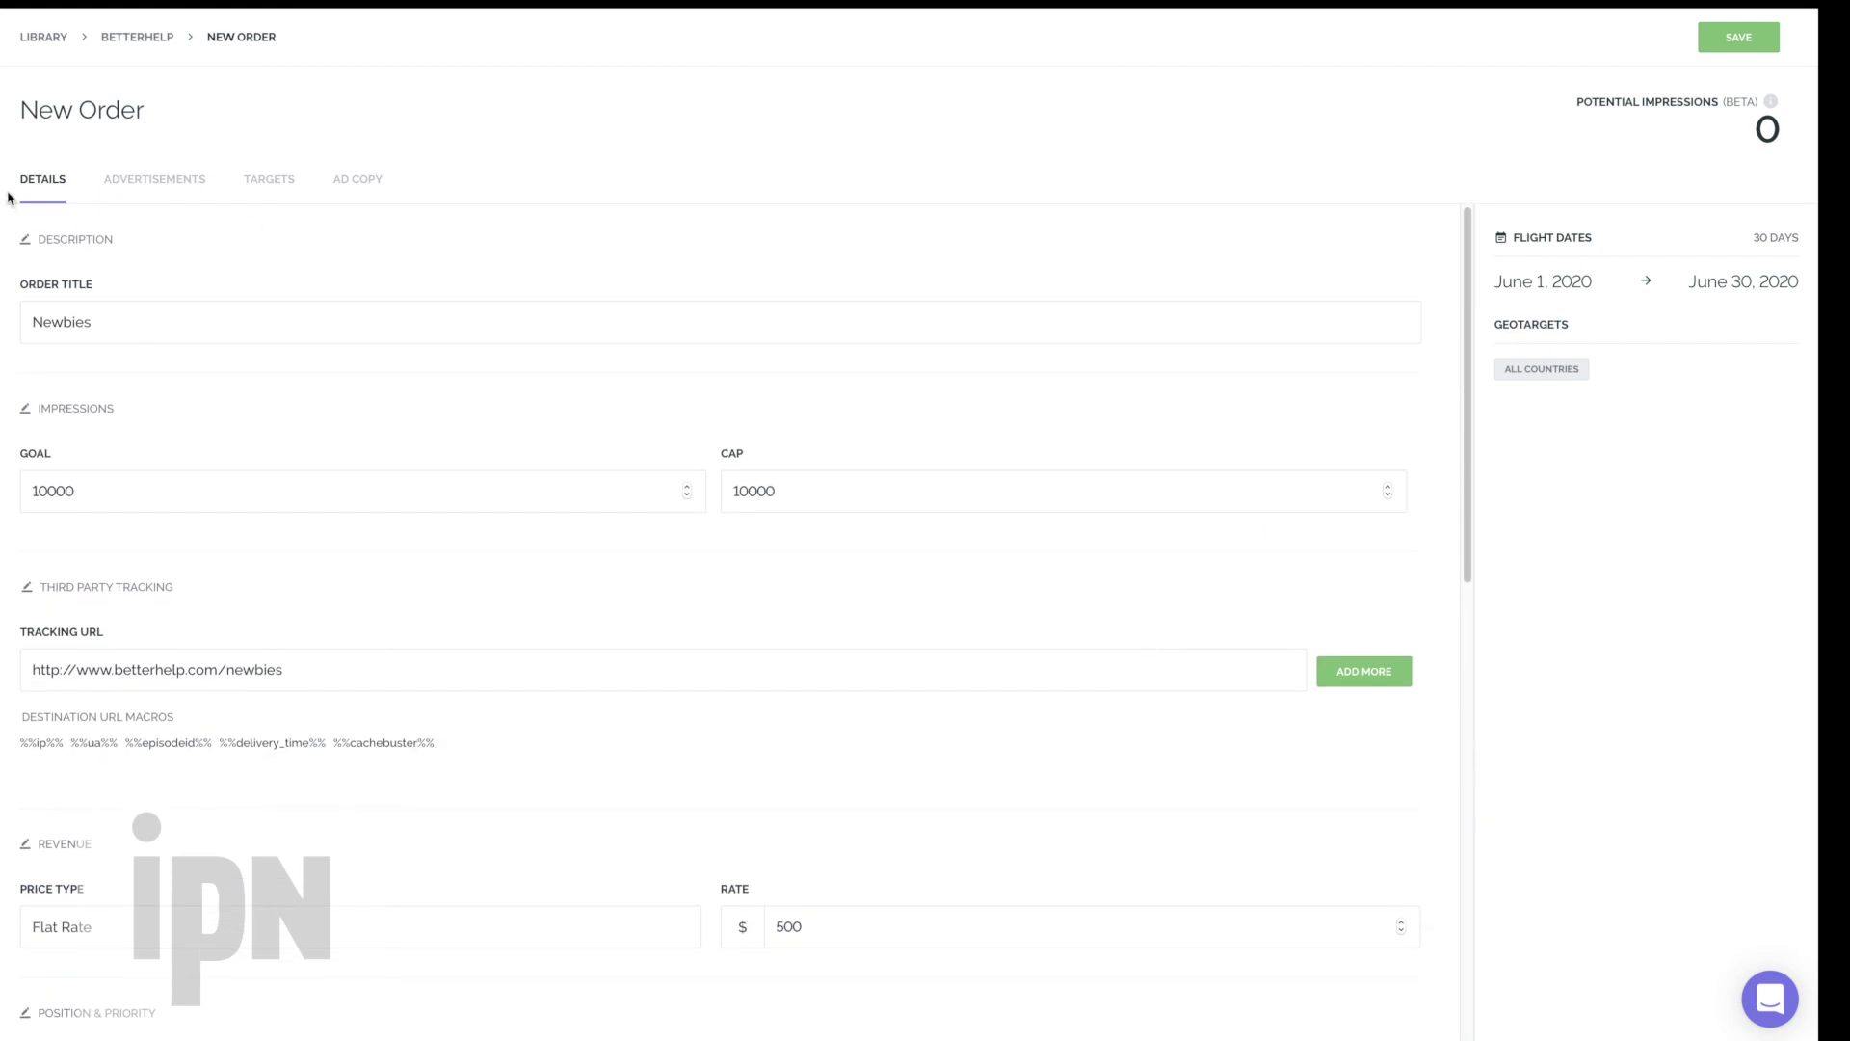
{"action": "left_click", "coordinate": [165, 191]}
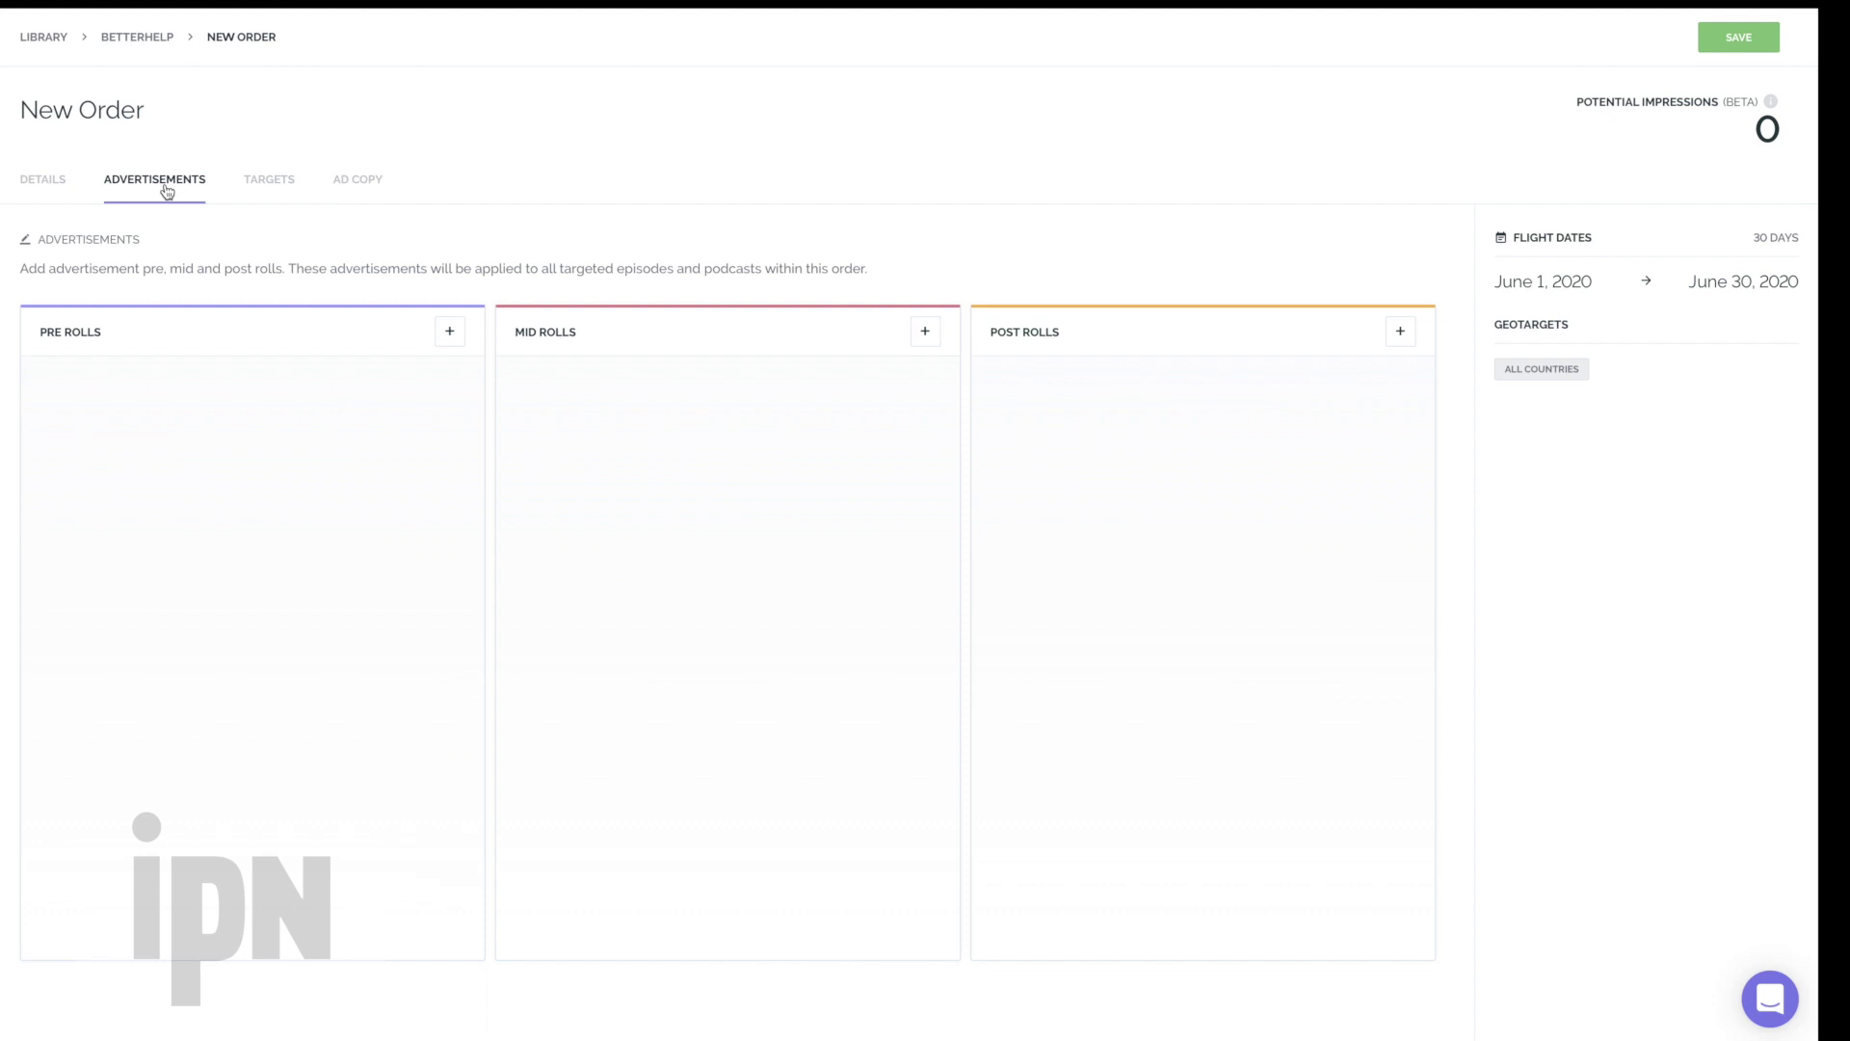
{"action": "left_click", "coordinate": [925, 333]}
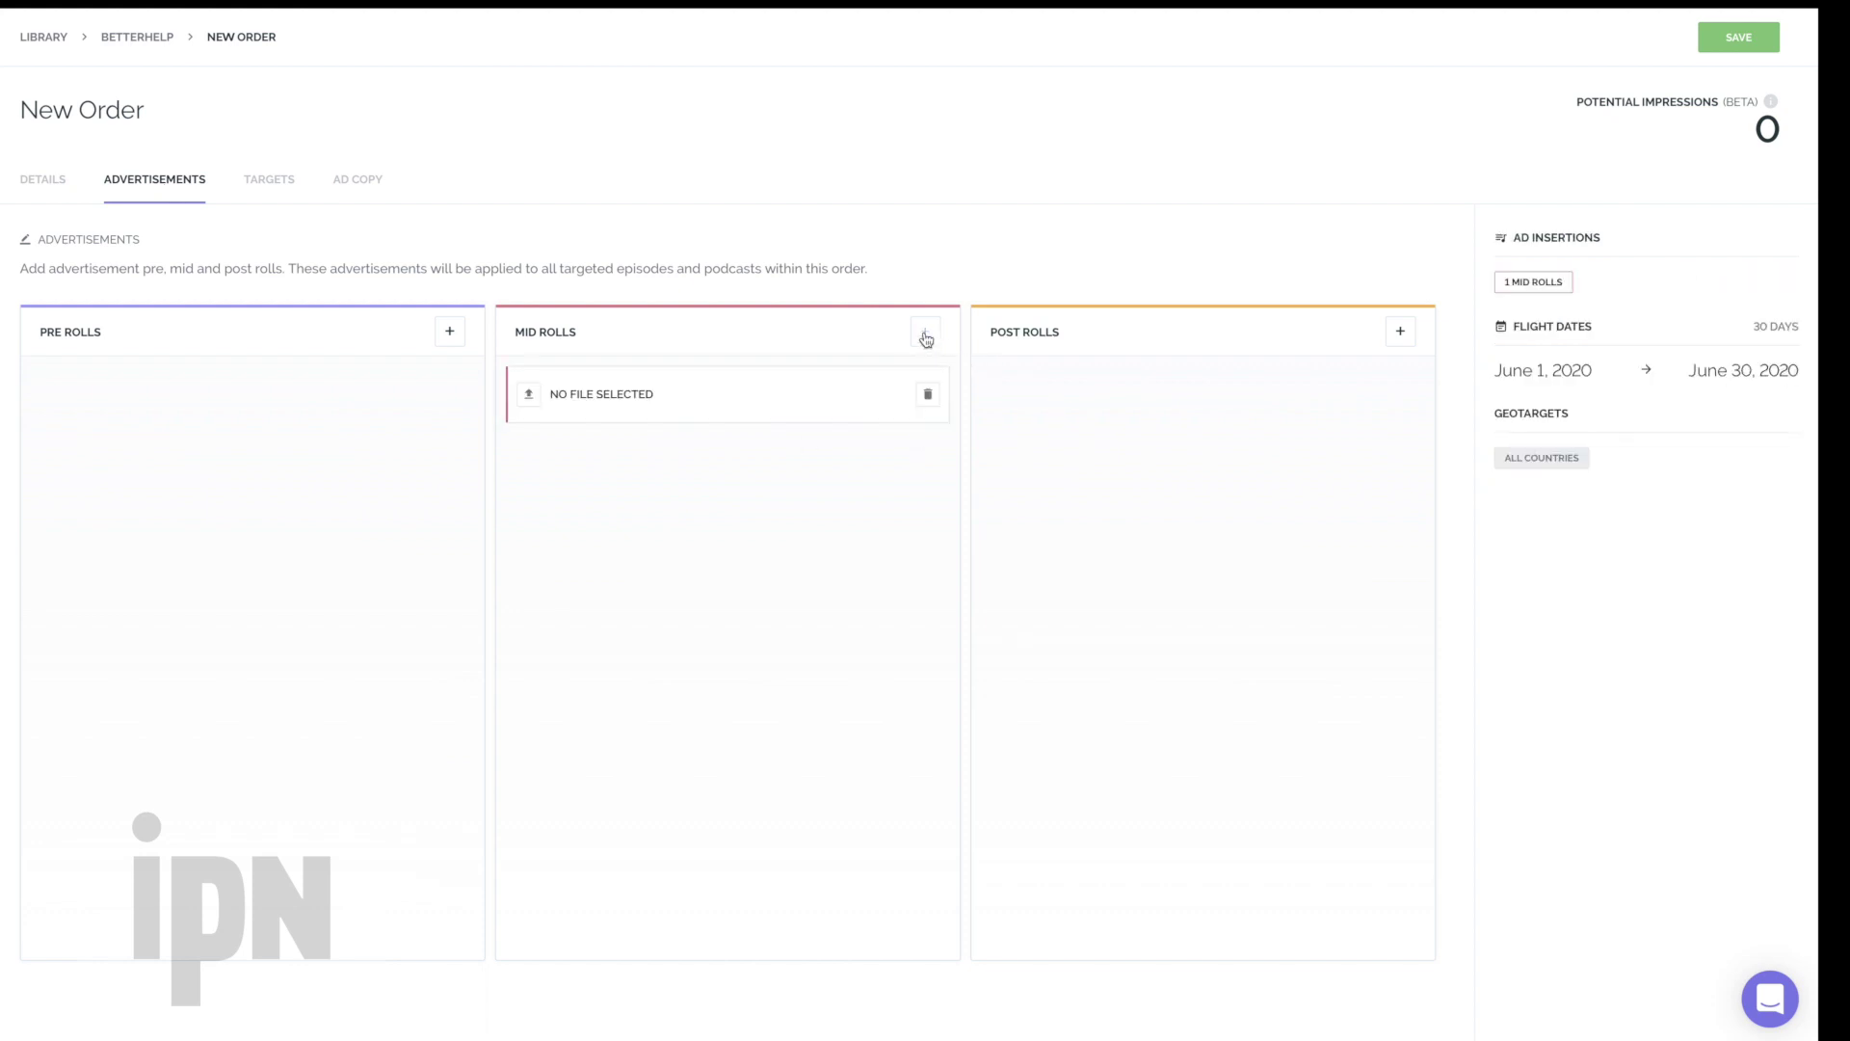
{"action": "left_click", "coordinate": [530, 395]}
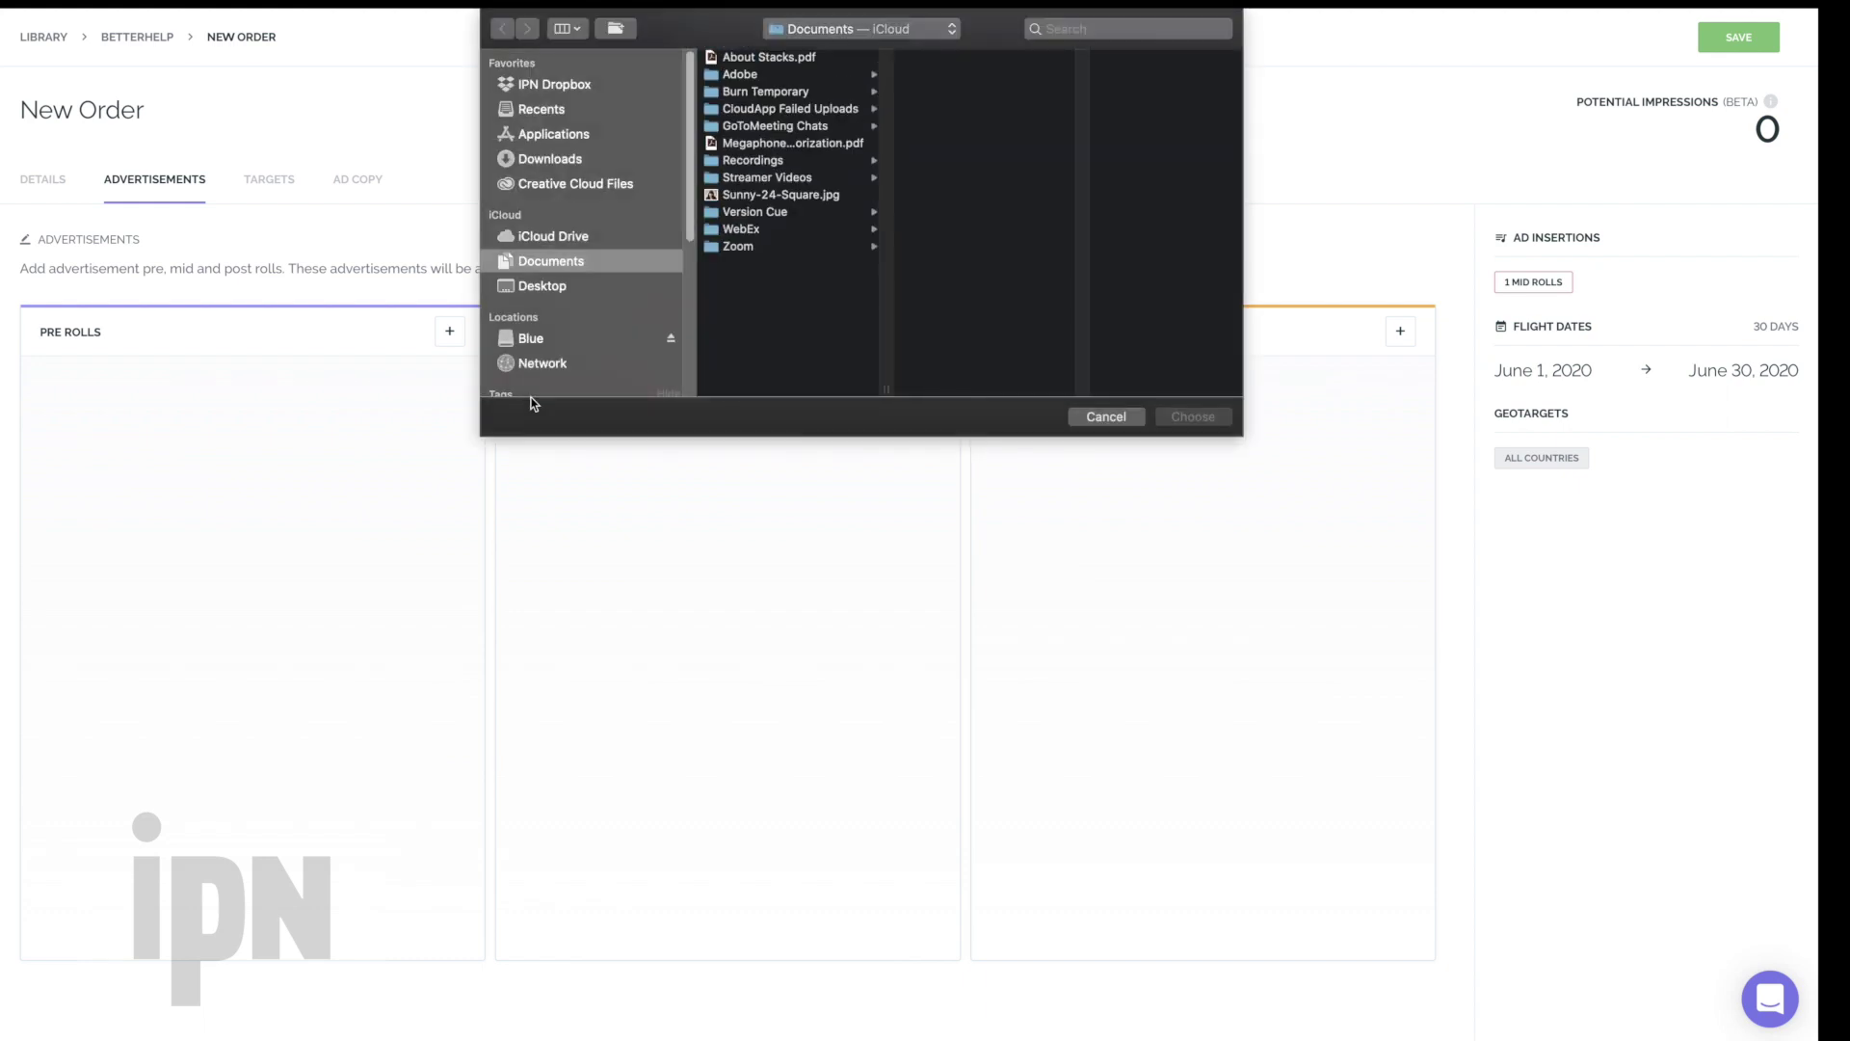
{"action": "left_click", "coordinate": [540, 288]}
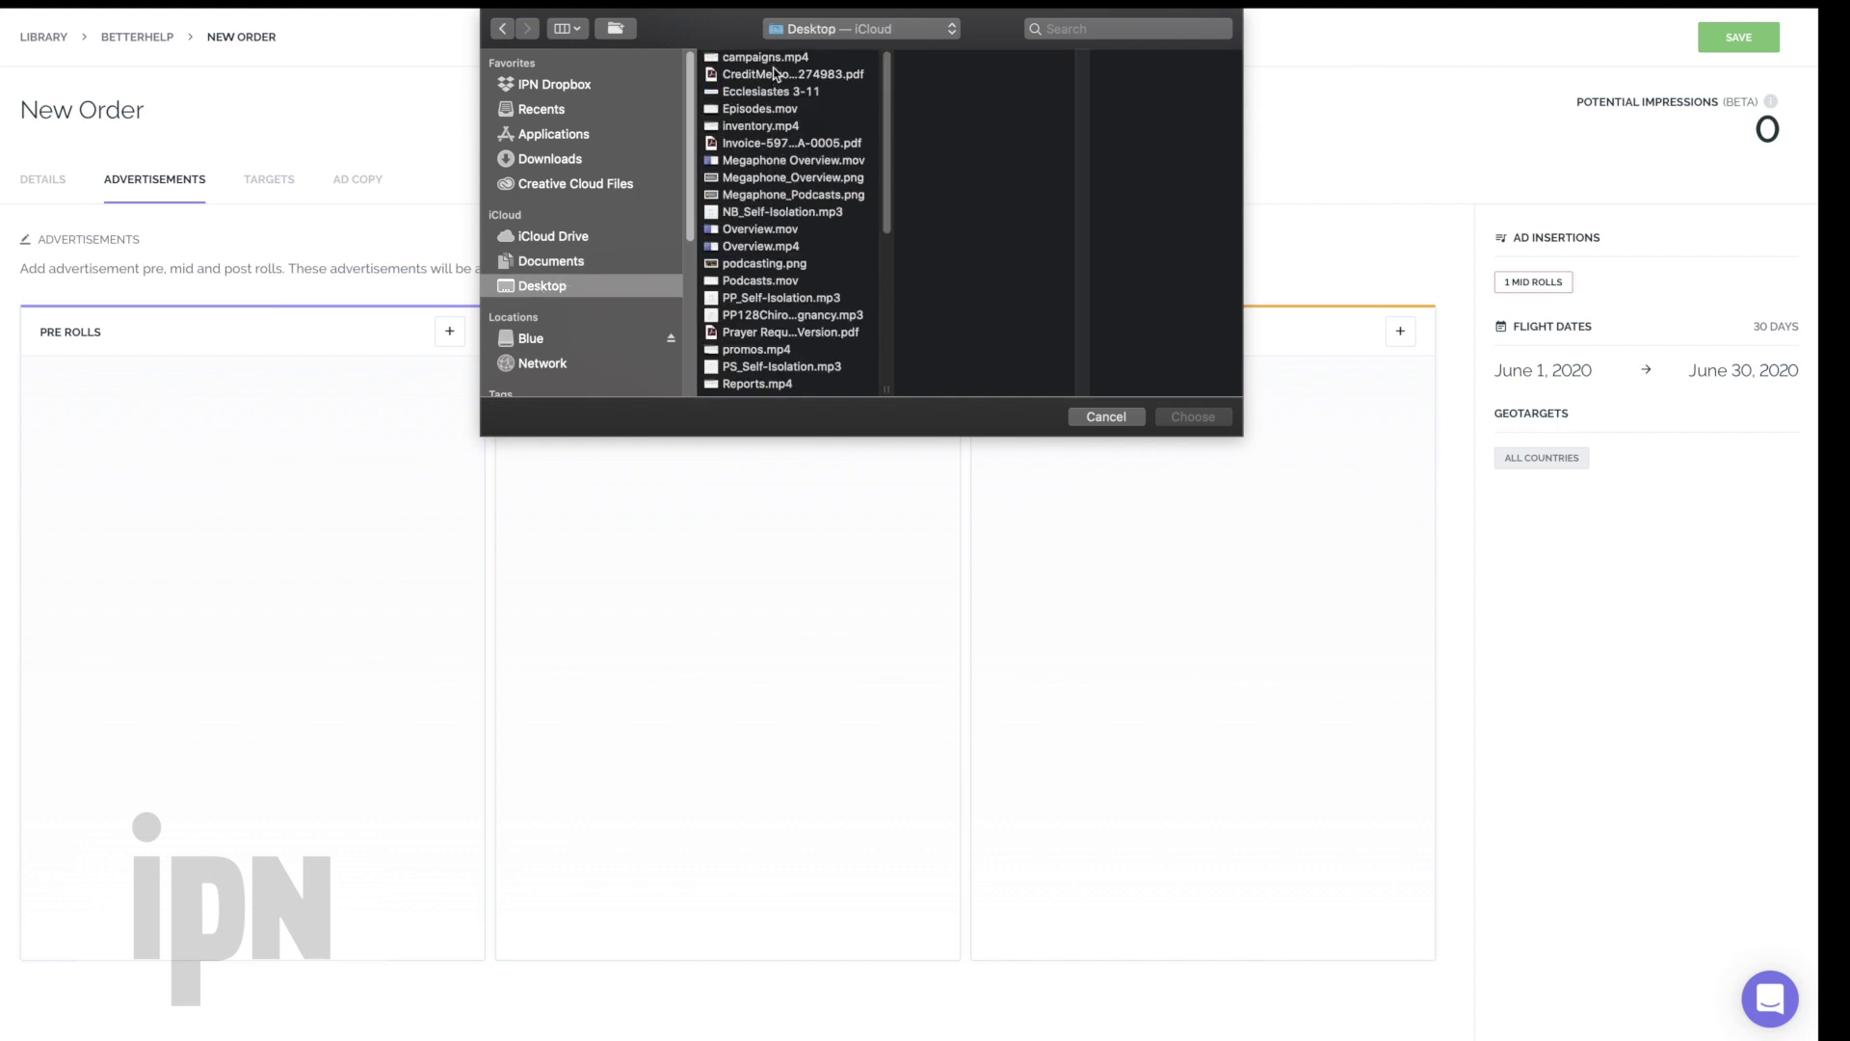
{"action": "scroll", "coordinate": [802, 246], "scroll_direction": "down", "scroll_amount": 1}
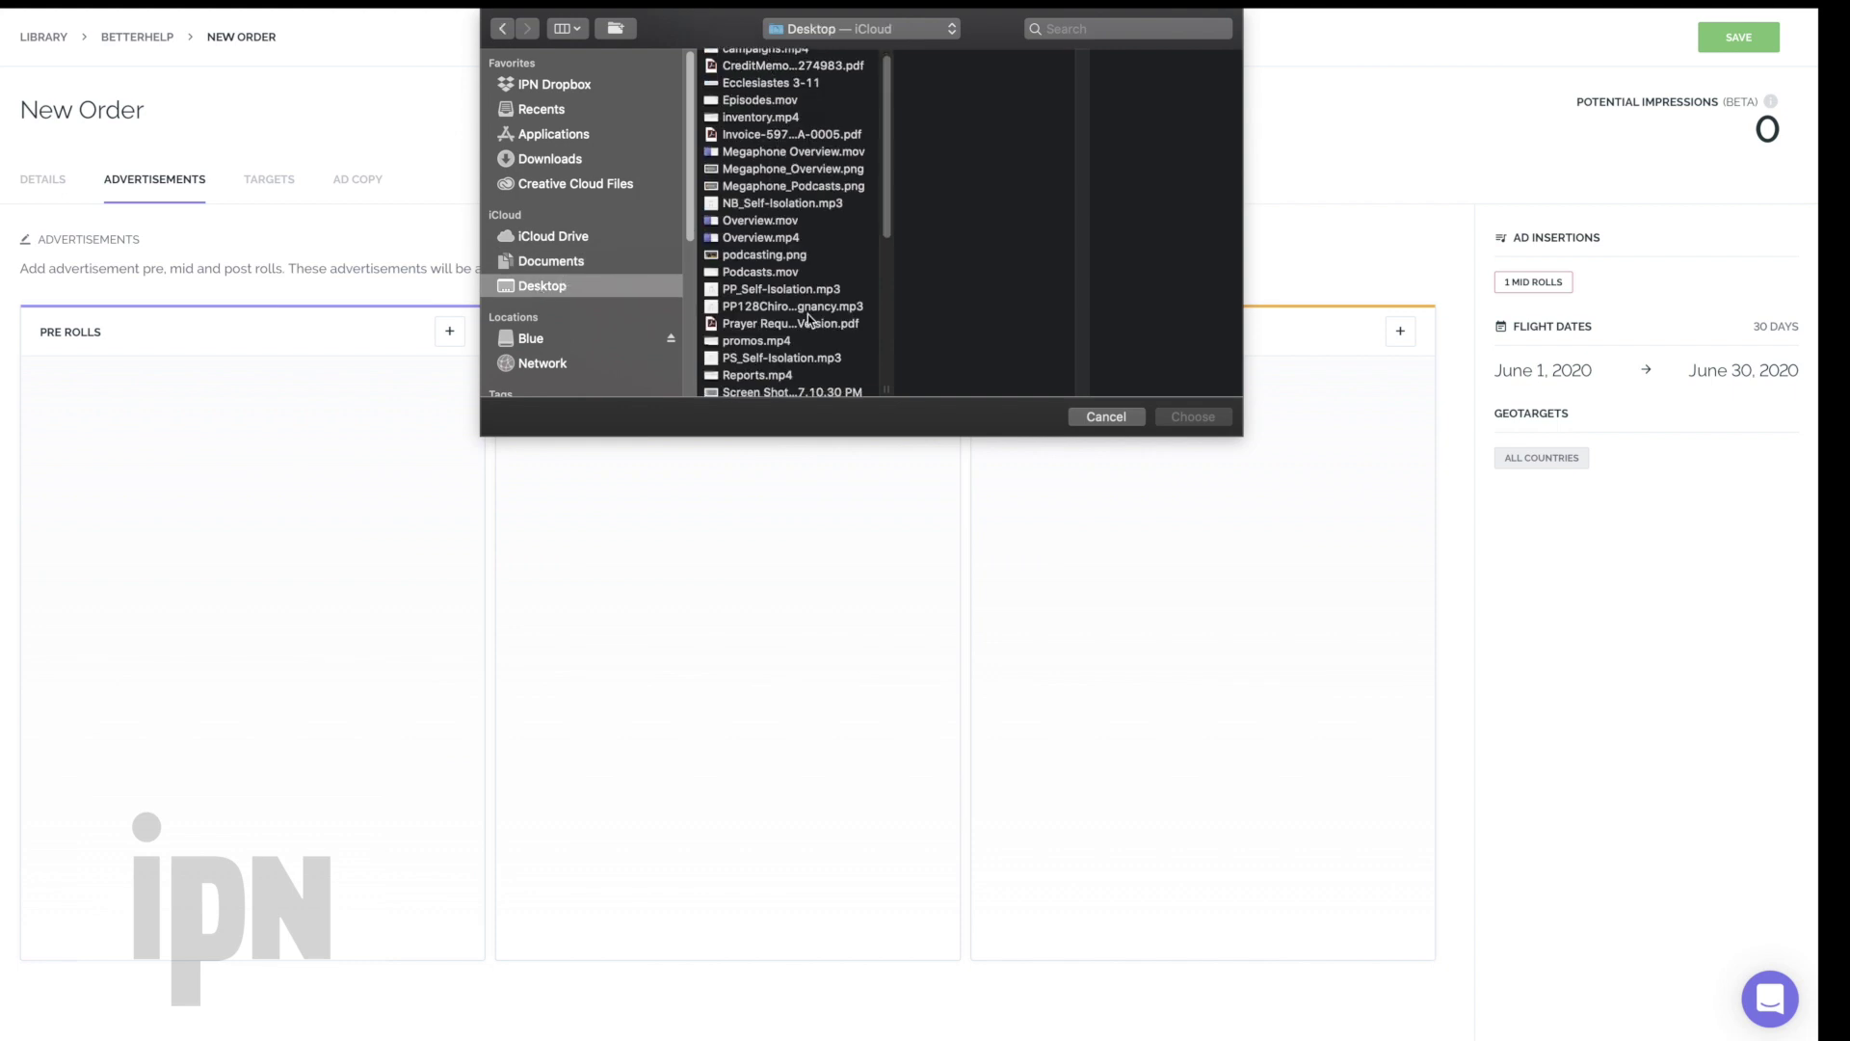
{"action": "left_click", "coordinate": [787, 307]}
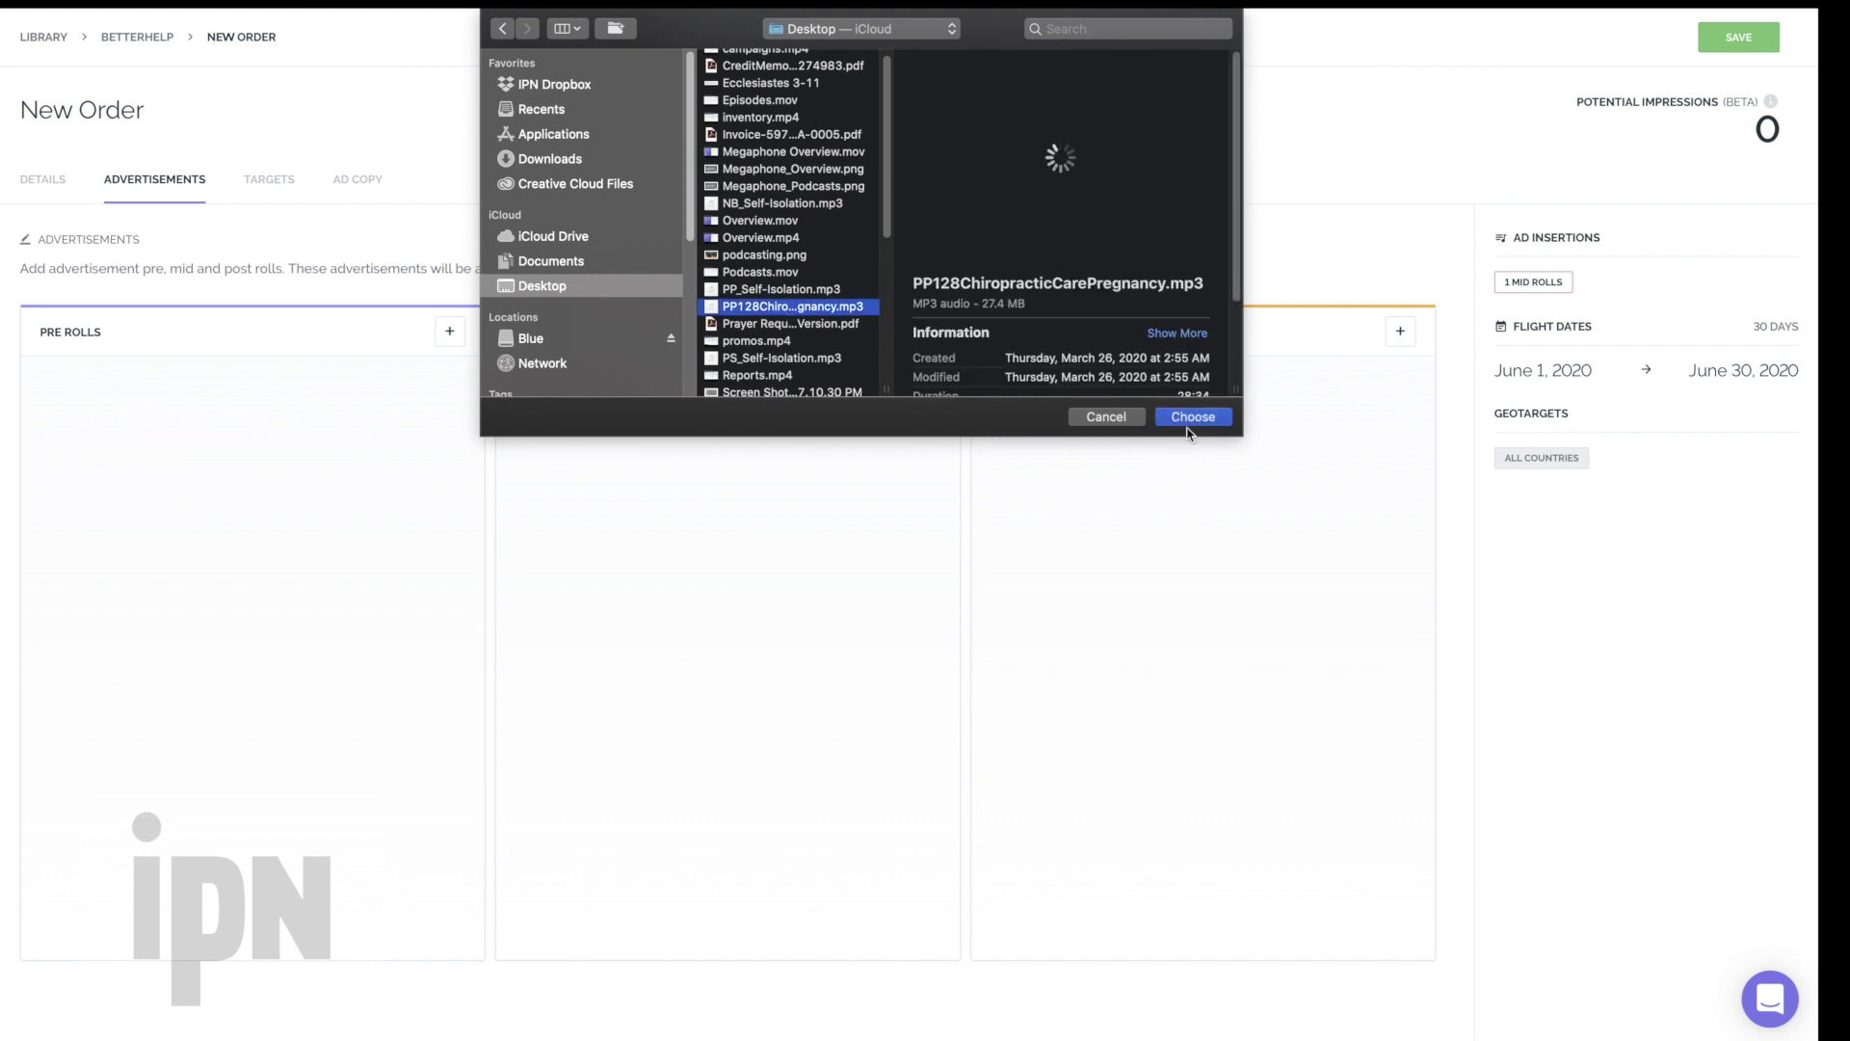
{"action": "left_click", "coordinate": [1174, 417]}
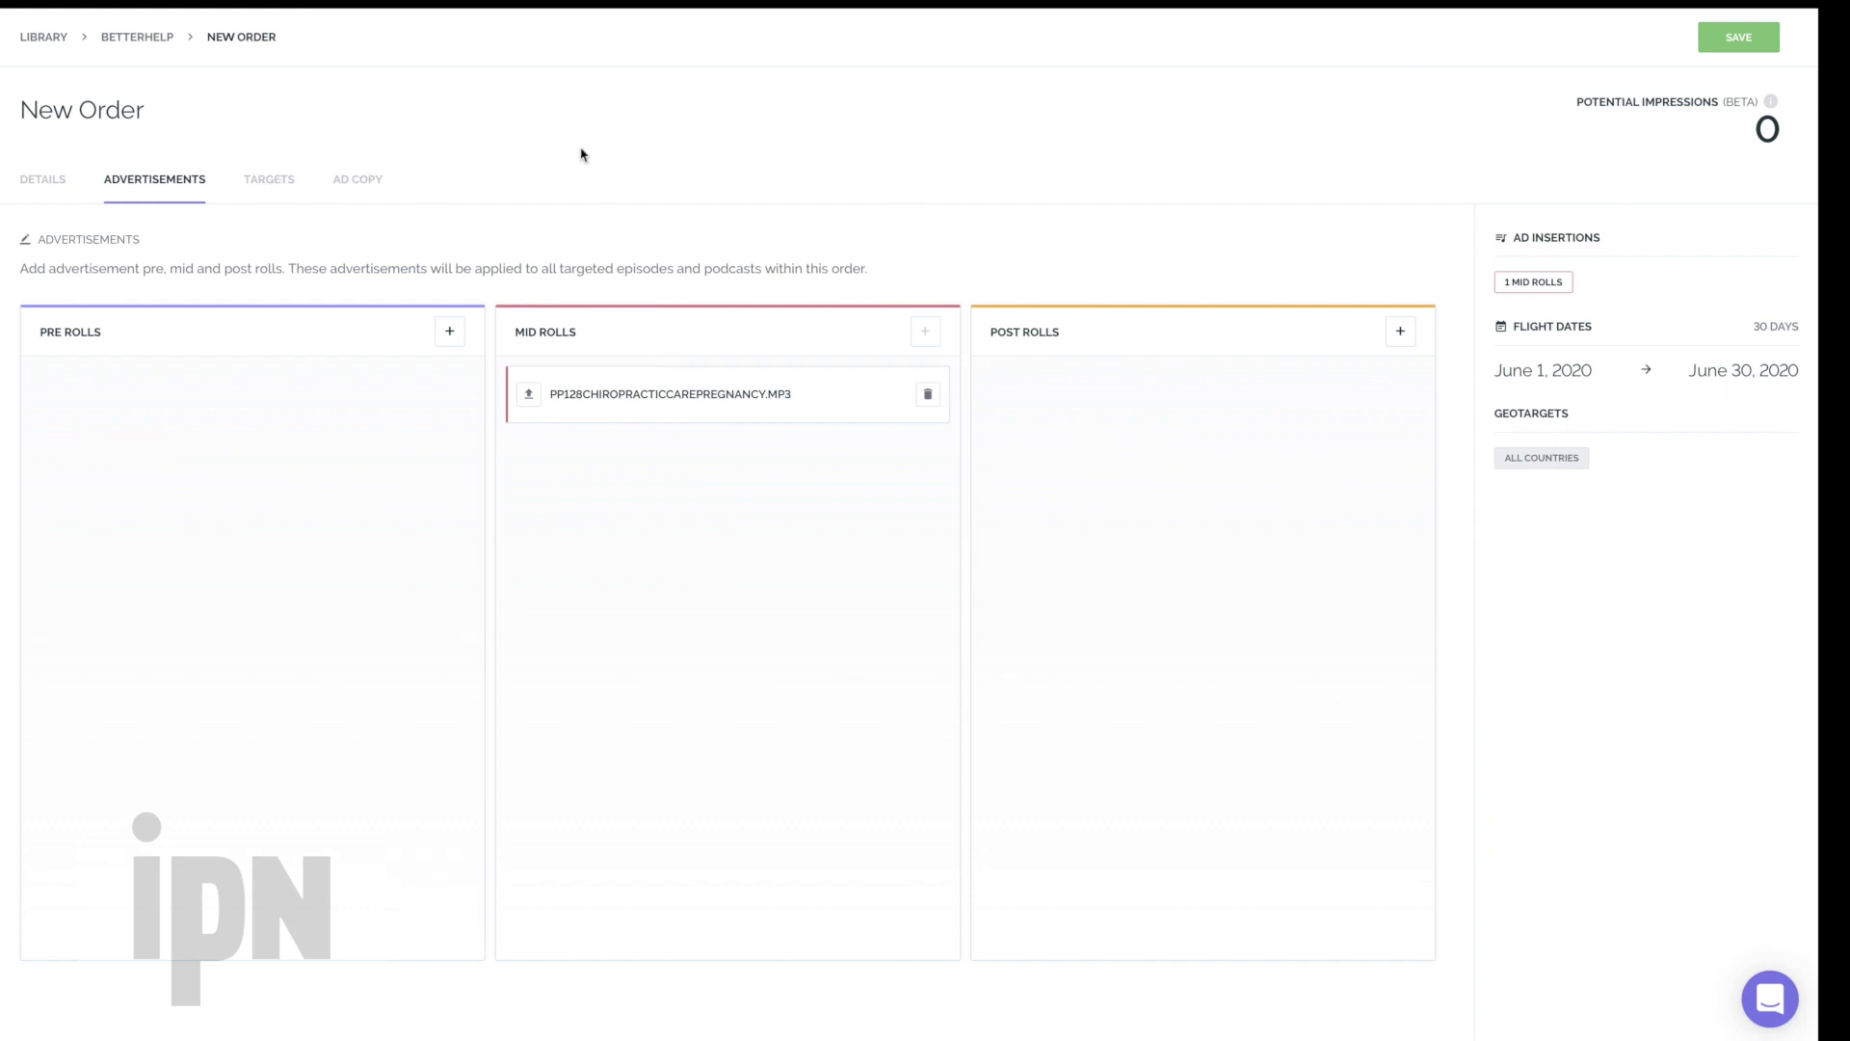
Target the order at the four Newbies episodes published from March 5 to March 26, 2020
{"action": "left_click", "coordinate": [270, 192]}
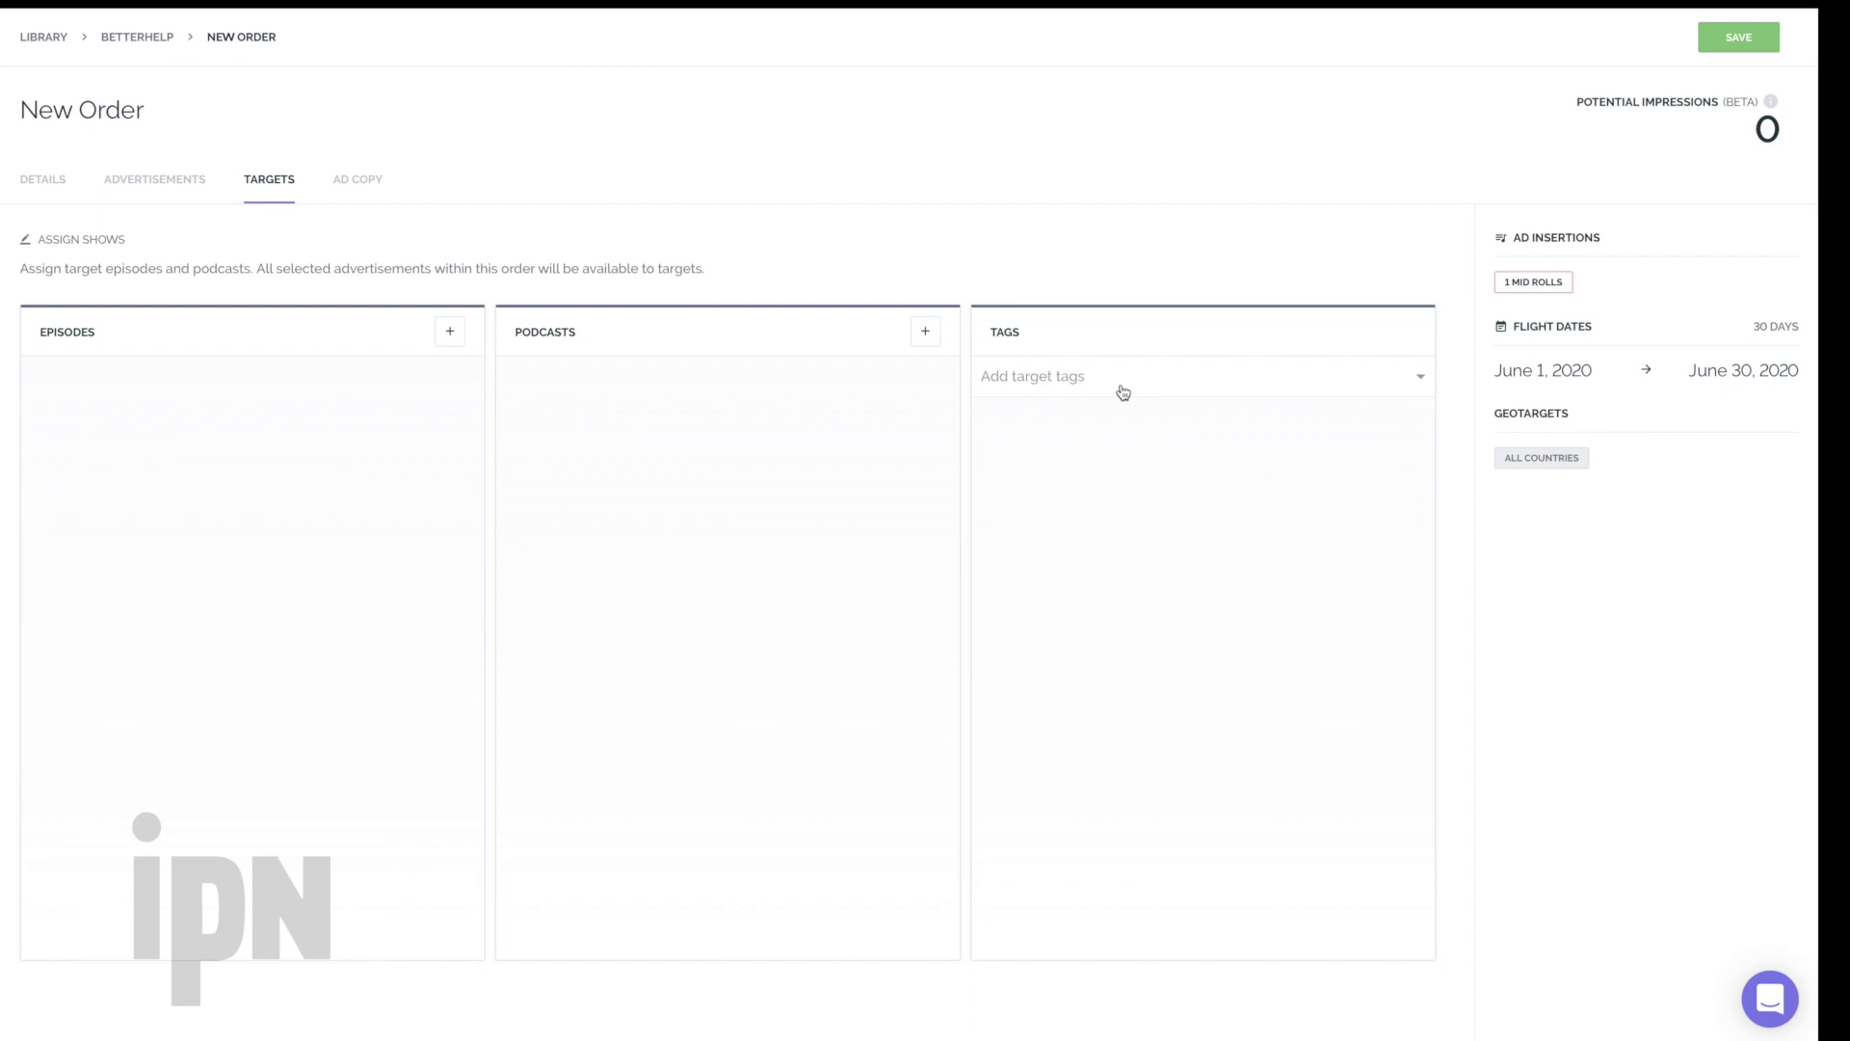
{"action": "left_click", "coordinate": [448, 333]}
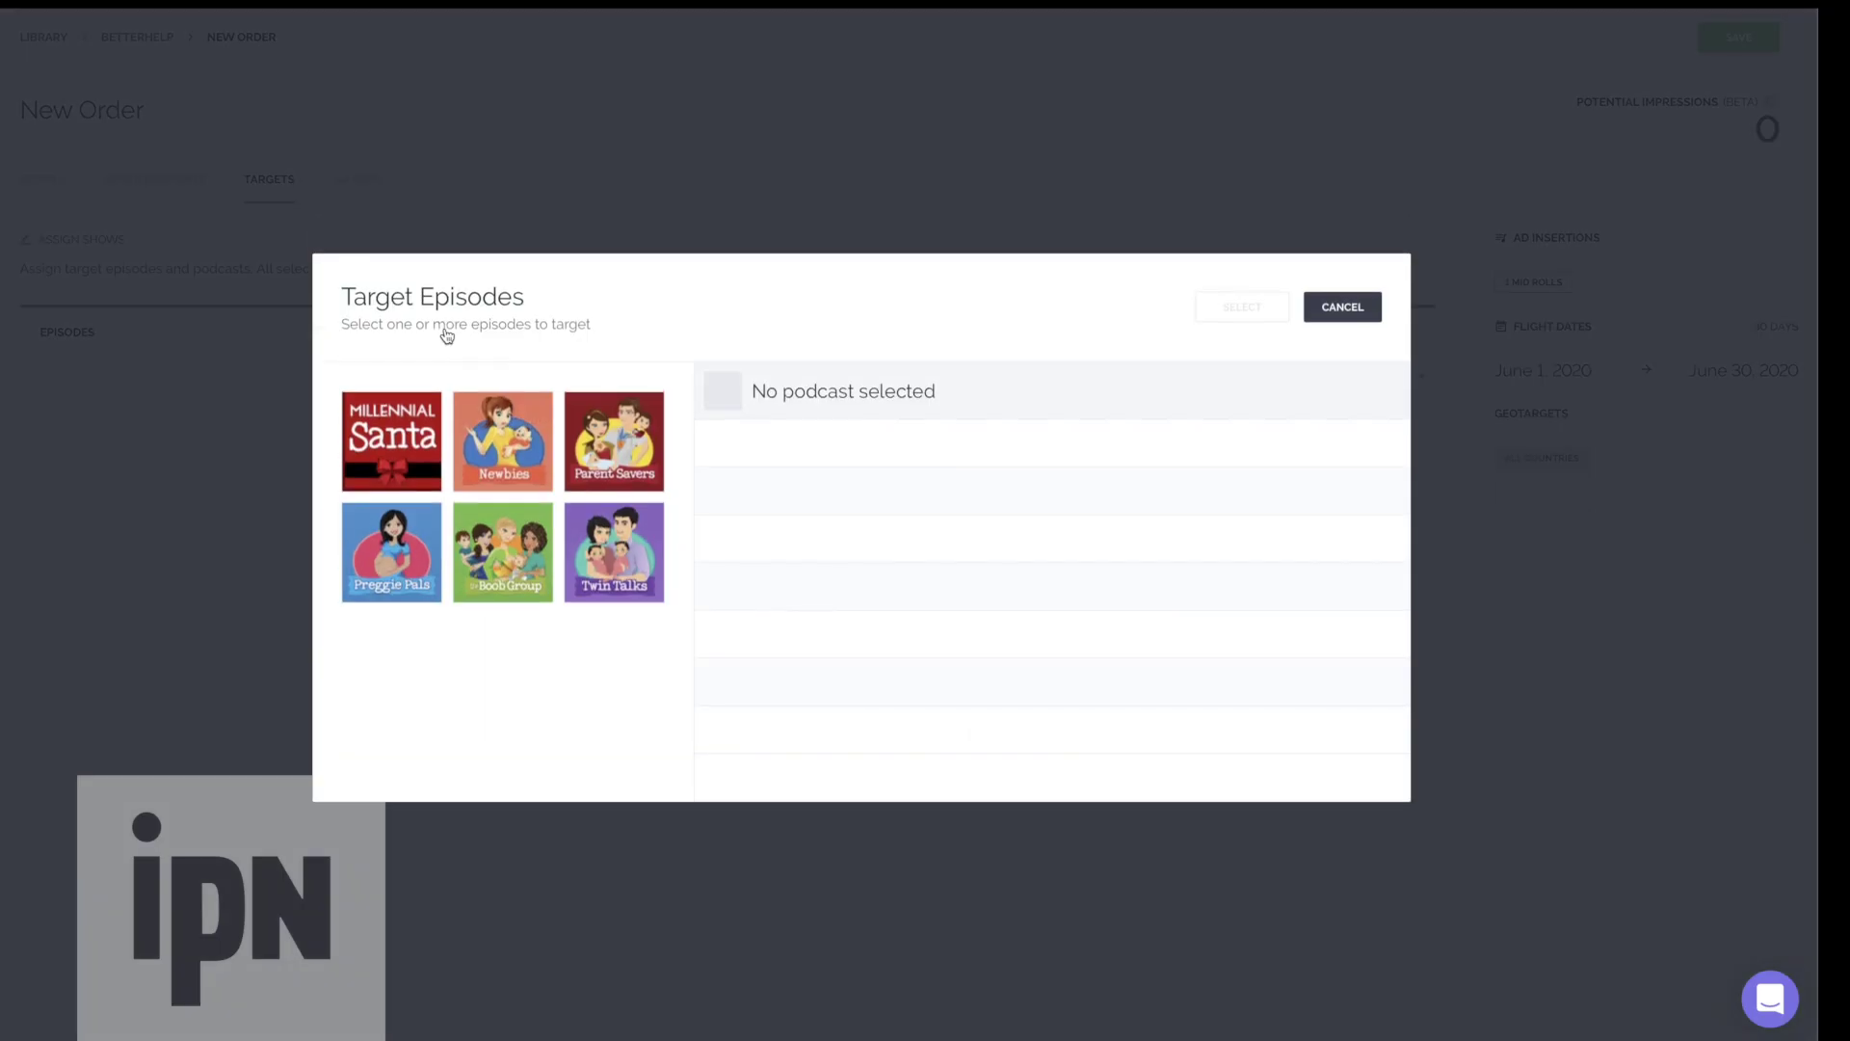
{"action": "left_click", "coordinate": [500, 459]}
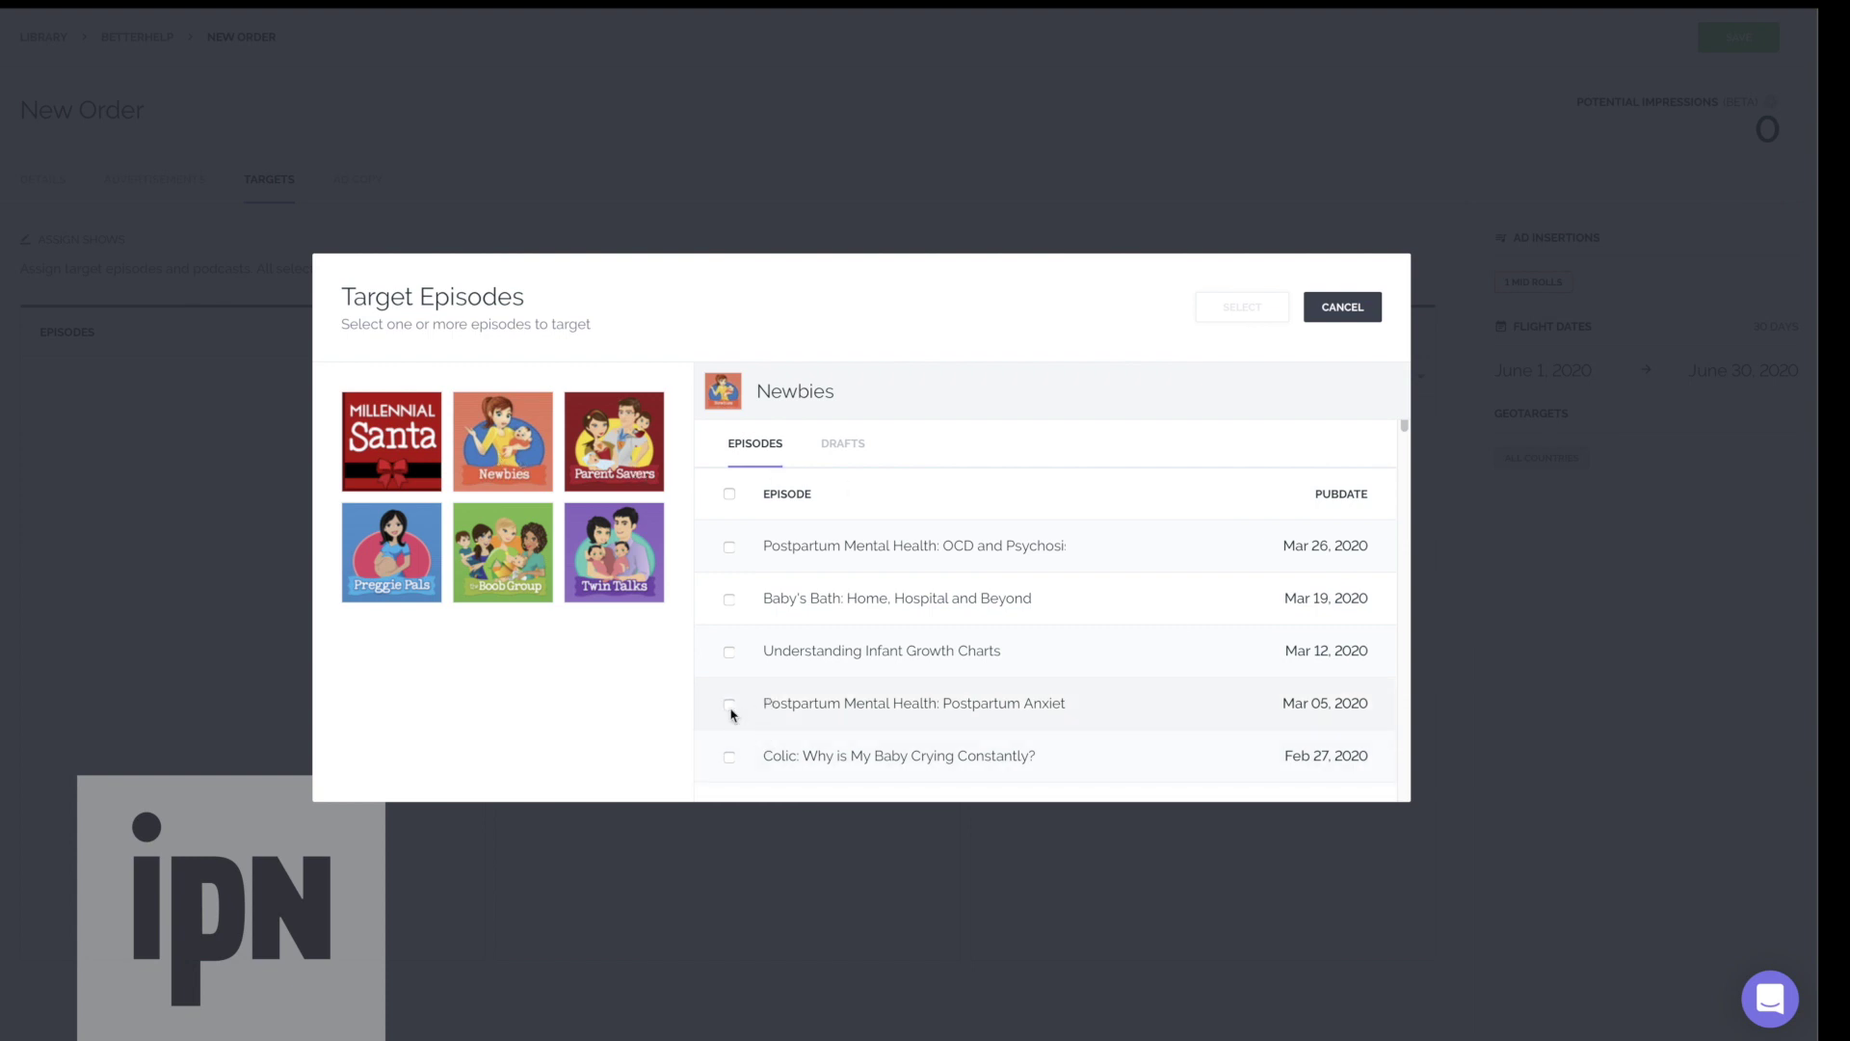
{"action": "left_click", "coordinate": [729, 546]}
{"action": "left_click", "coordinate": [729, 599]}
{"action": "left_click", "coordinate": [730, 653]}
{"action": "left_click", "coordinate": [729, 705]}
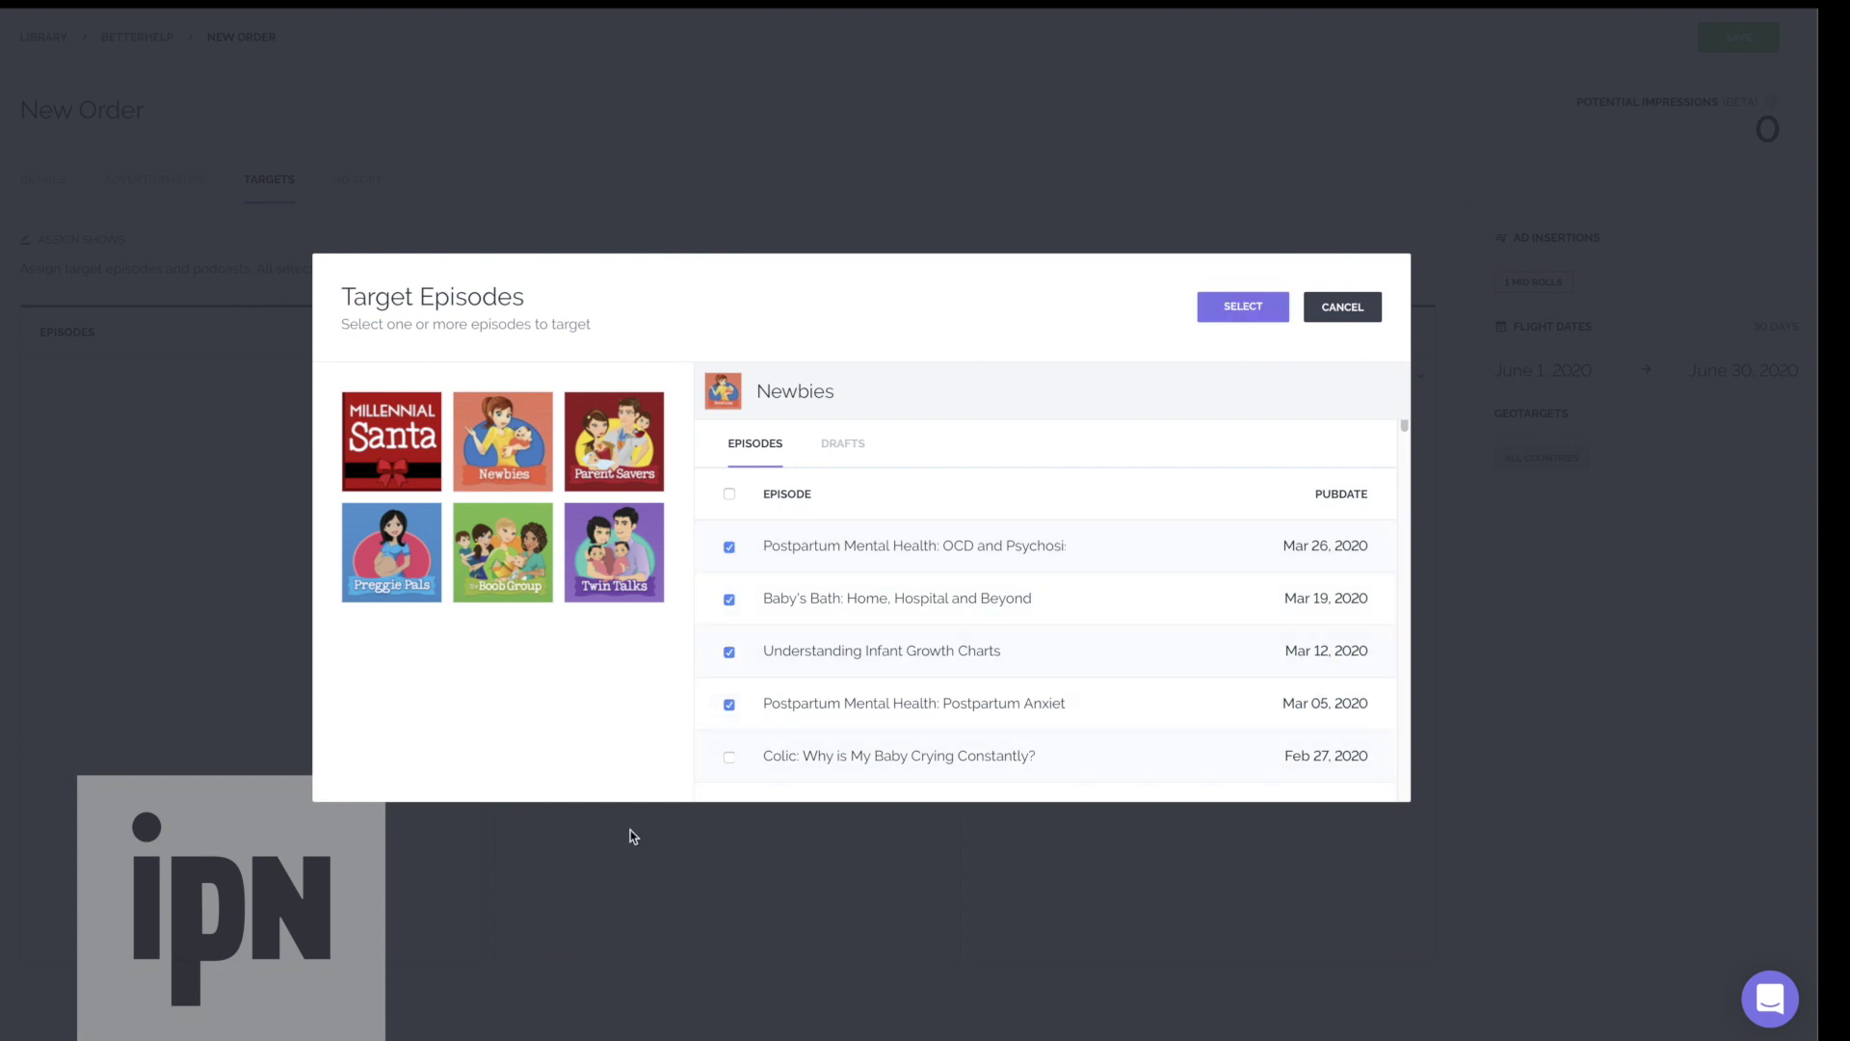
{"action": "scroll", "coordinate": [836, 680], "scroll_direction": "down", "scroll_amount": 15}
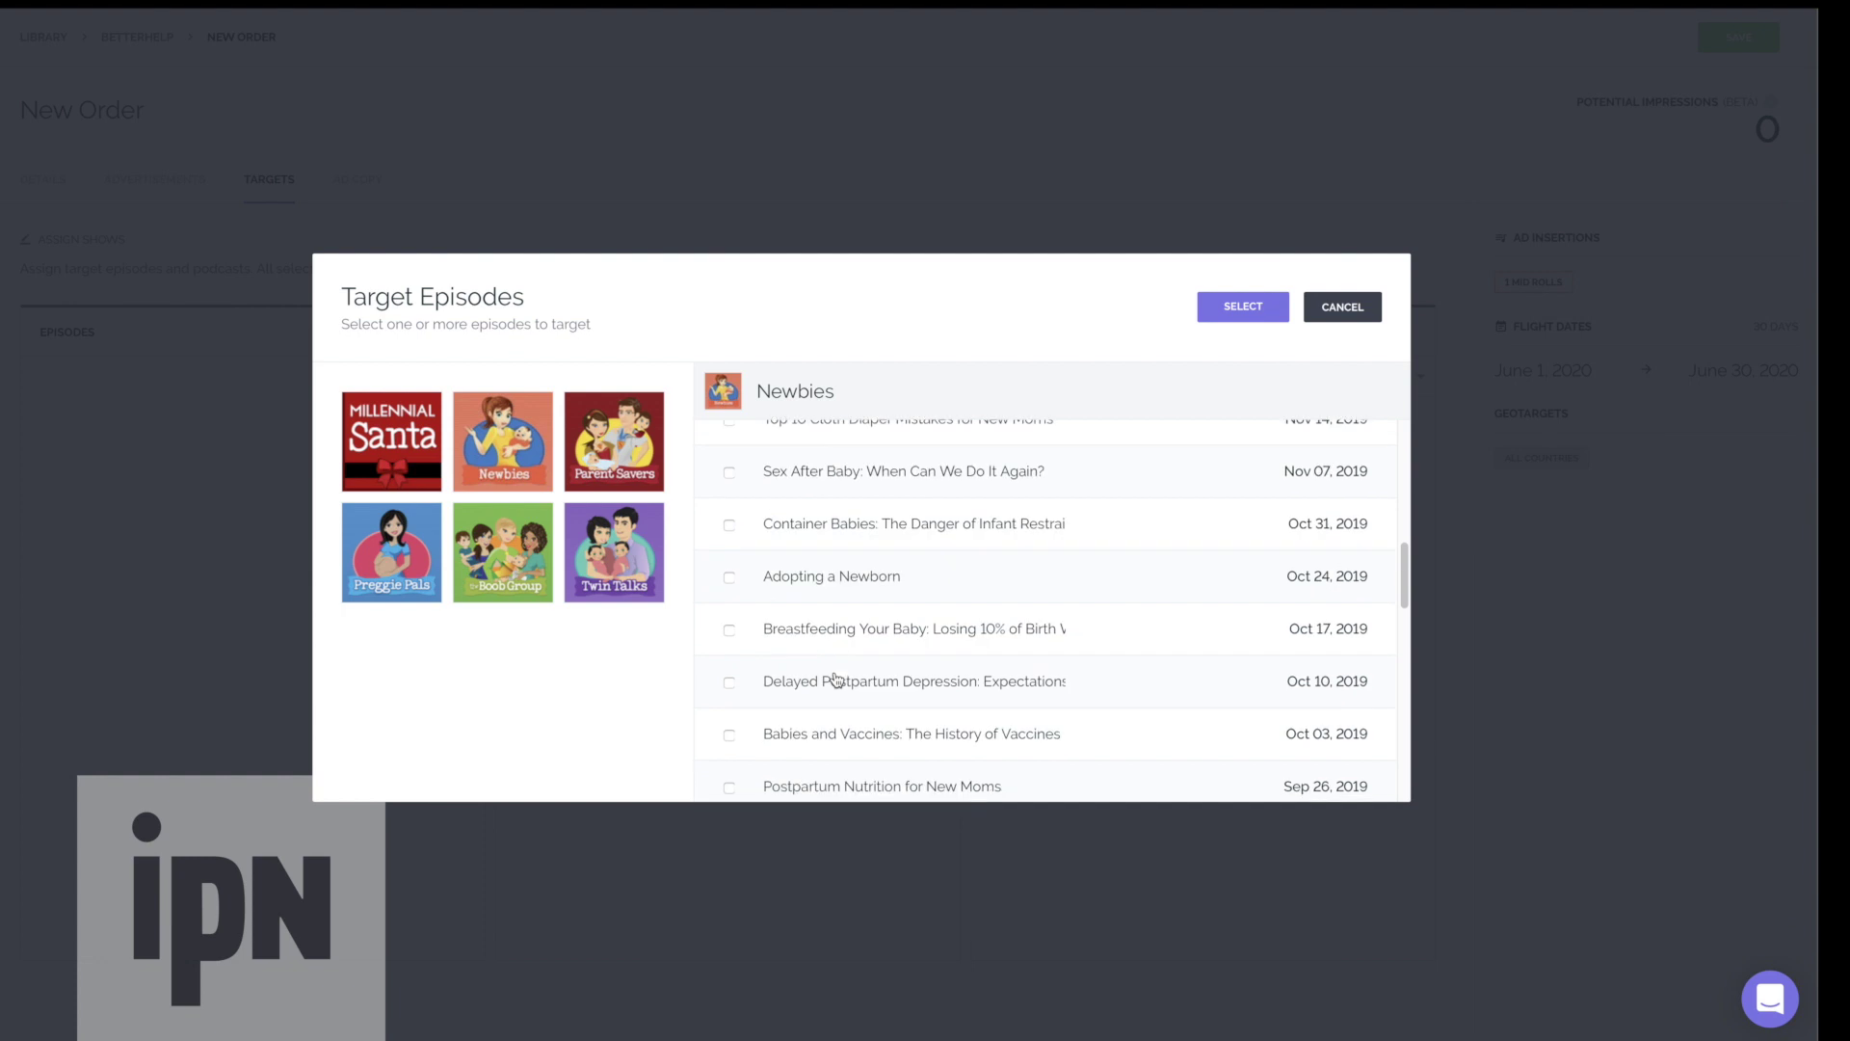
{"action": "scroll", "coordinate": [836, 680], "scroll_direction": "up", "scroll_amount": 15}
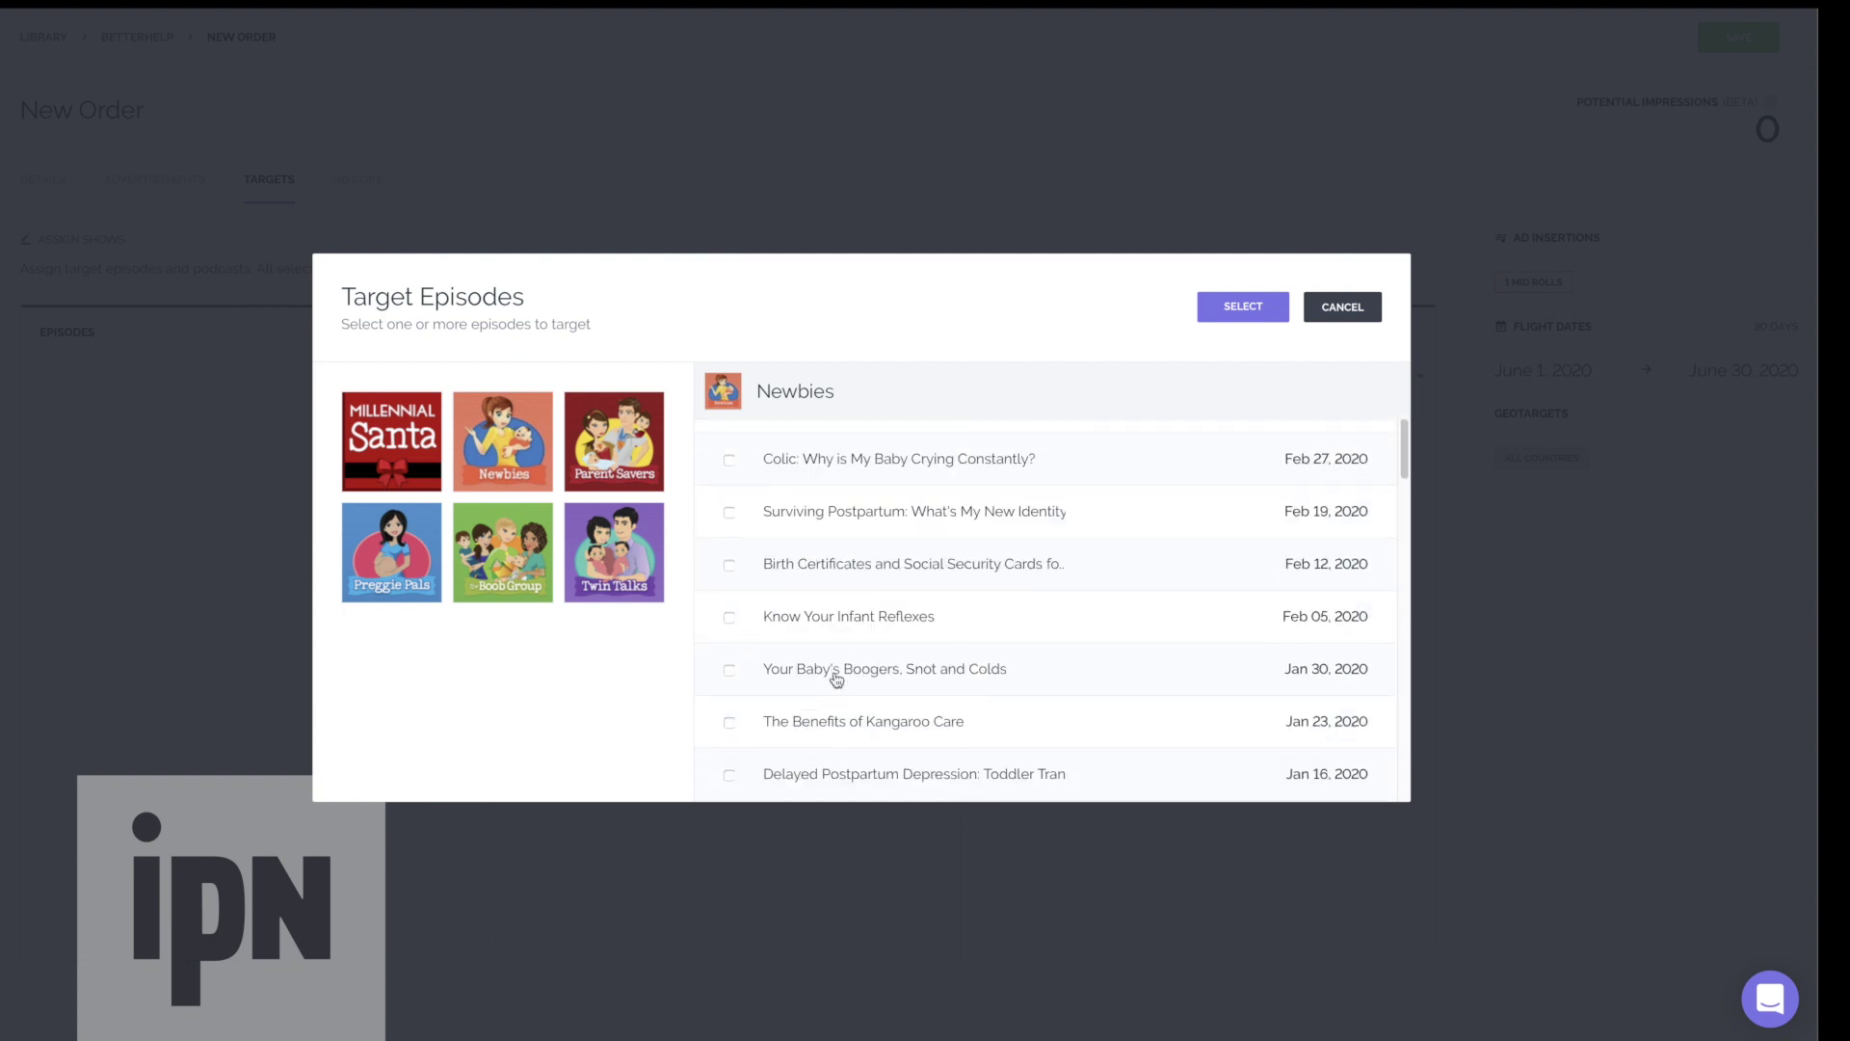
{"action": "left_click", "coordinate": [1248, 307]}
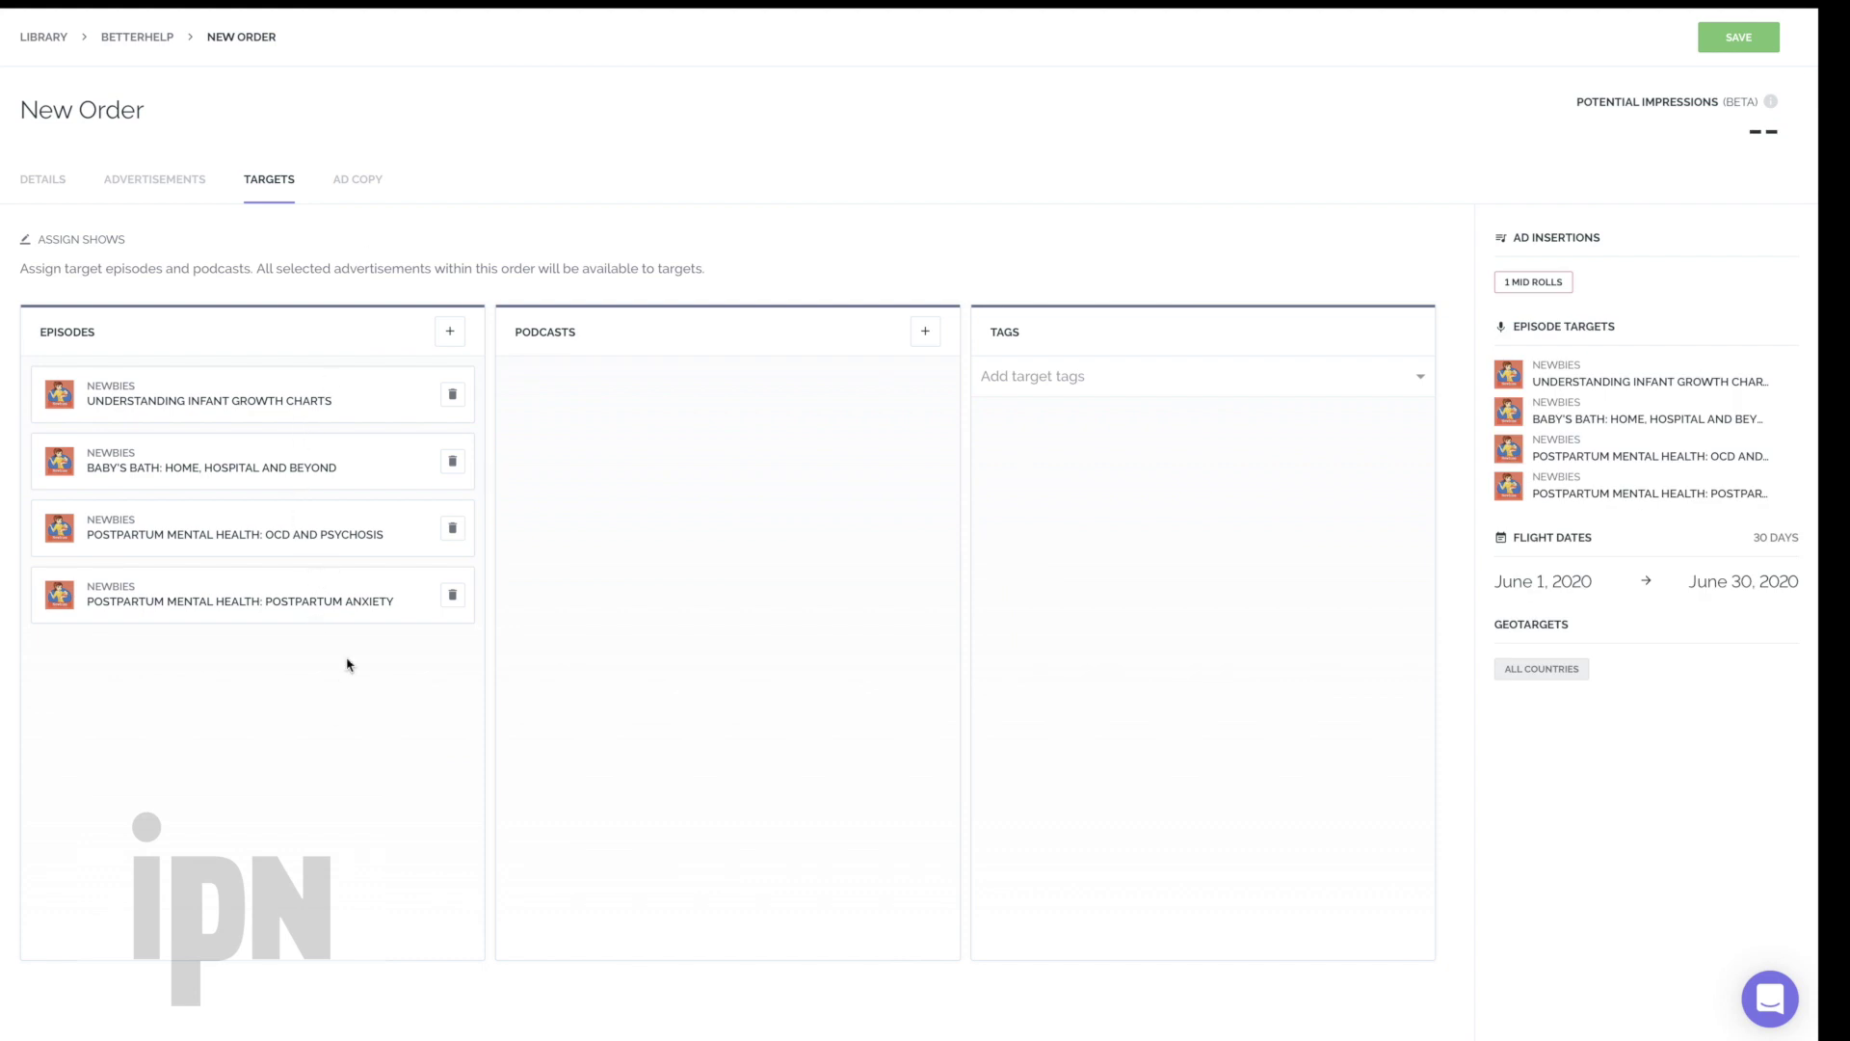
Remove all four Newbies episodes from the order's episode targets
{"action": "left_click", "coordinate": [451, 397]}
{"action": "left_click", "coordinate": [451, 398]}
{"action": "left_click", "coordinate": [451, 398]}
{"action": "left_click", "coordinate": [451, 398]}
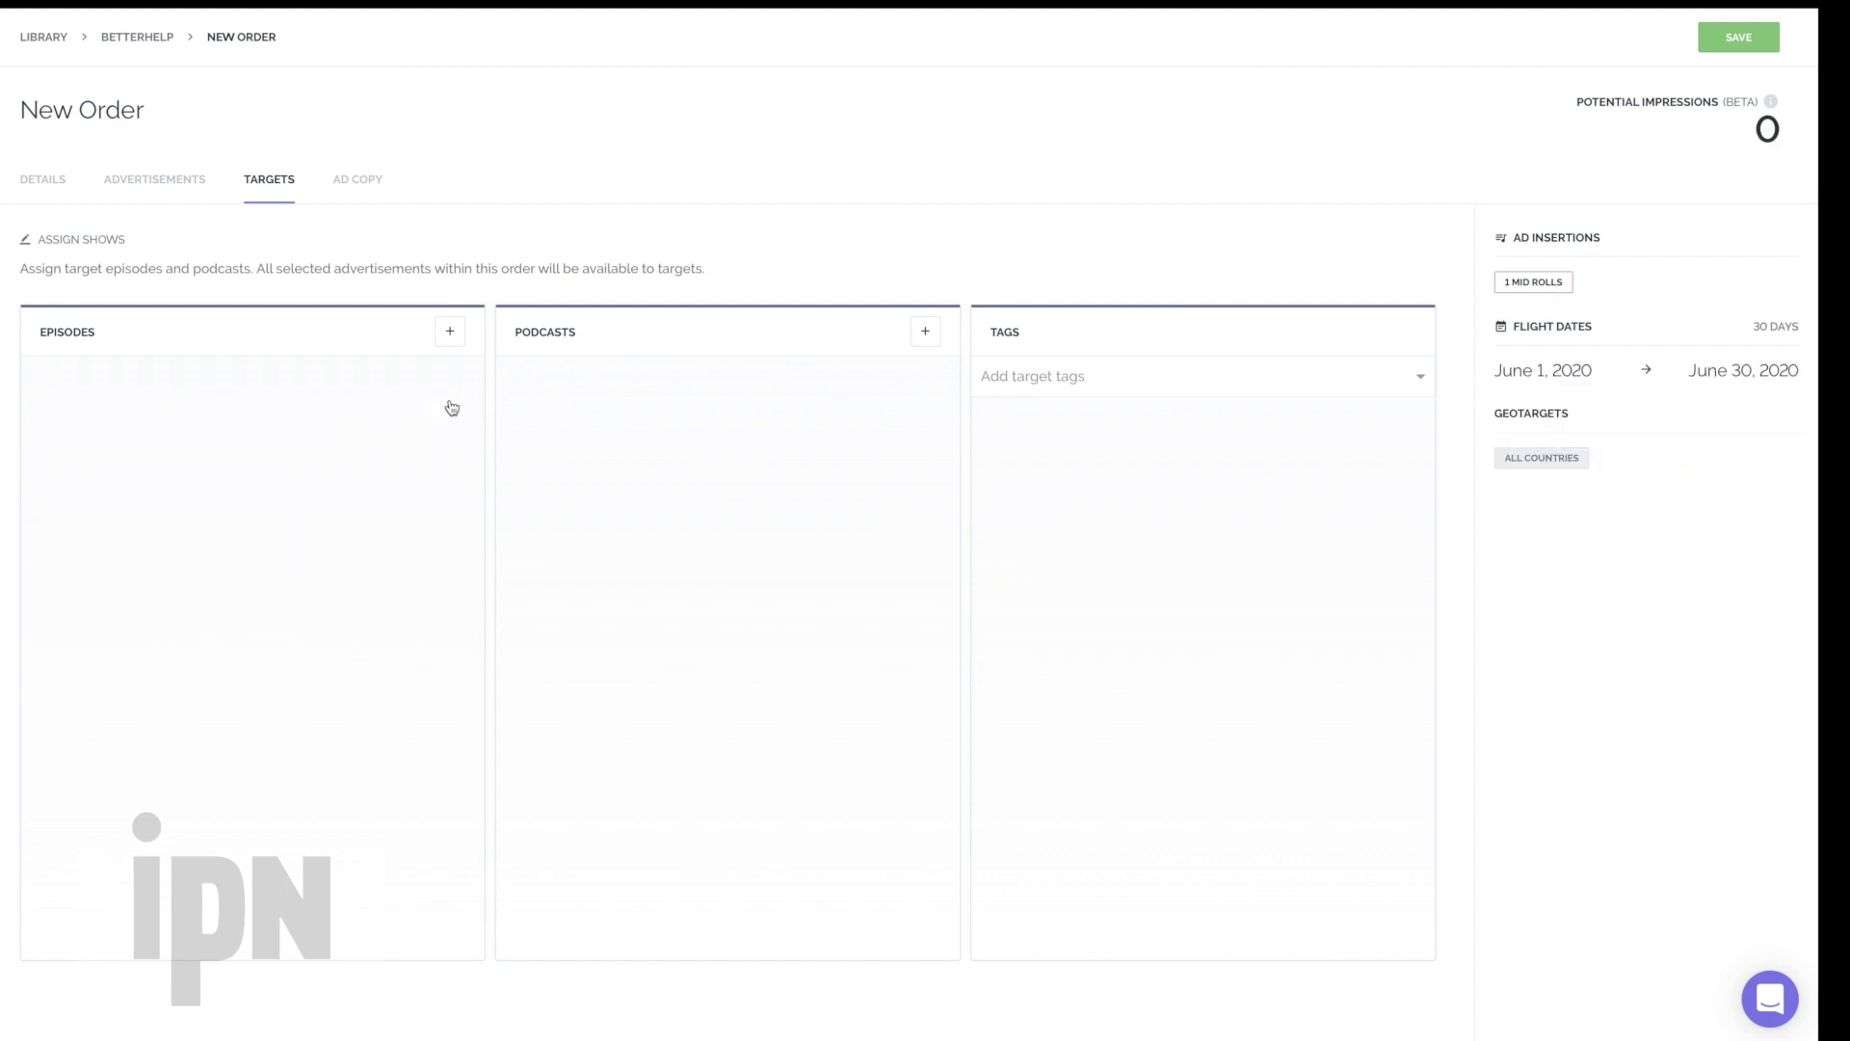
Target the order at the entire Newbies podcast instead of individual episodes
{"action": "left_click", "coordinate": [926, 332]}
{"action": "left_click", "coordinate": [452, 523]}
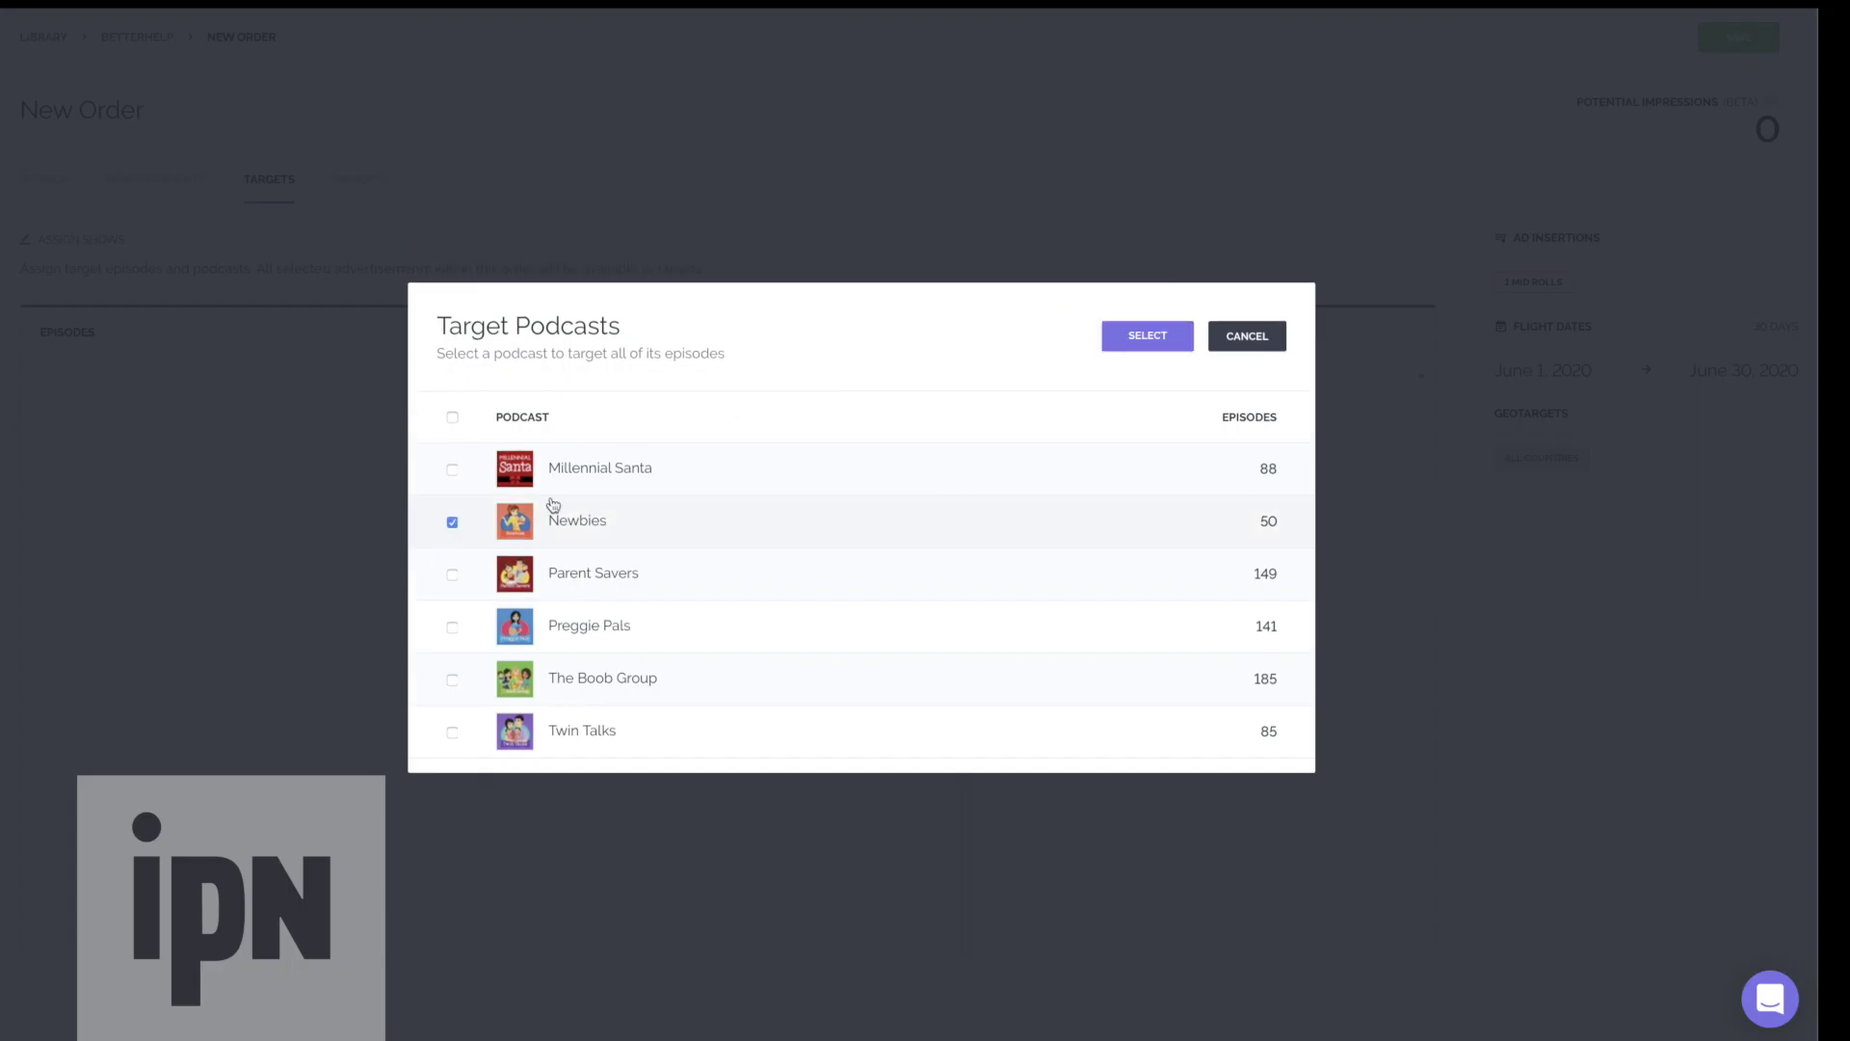
{"action": "left_click", "coordinate": [1146, 338]}
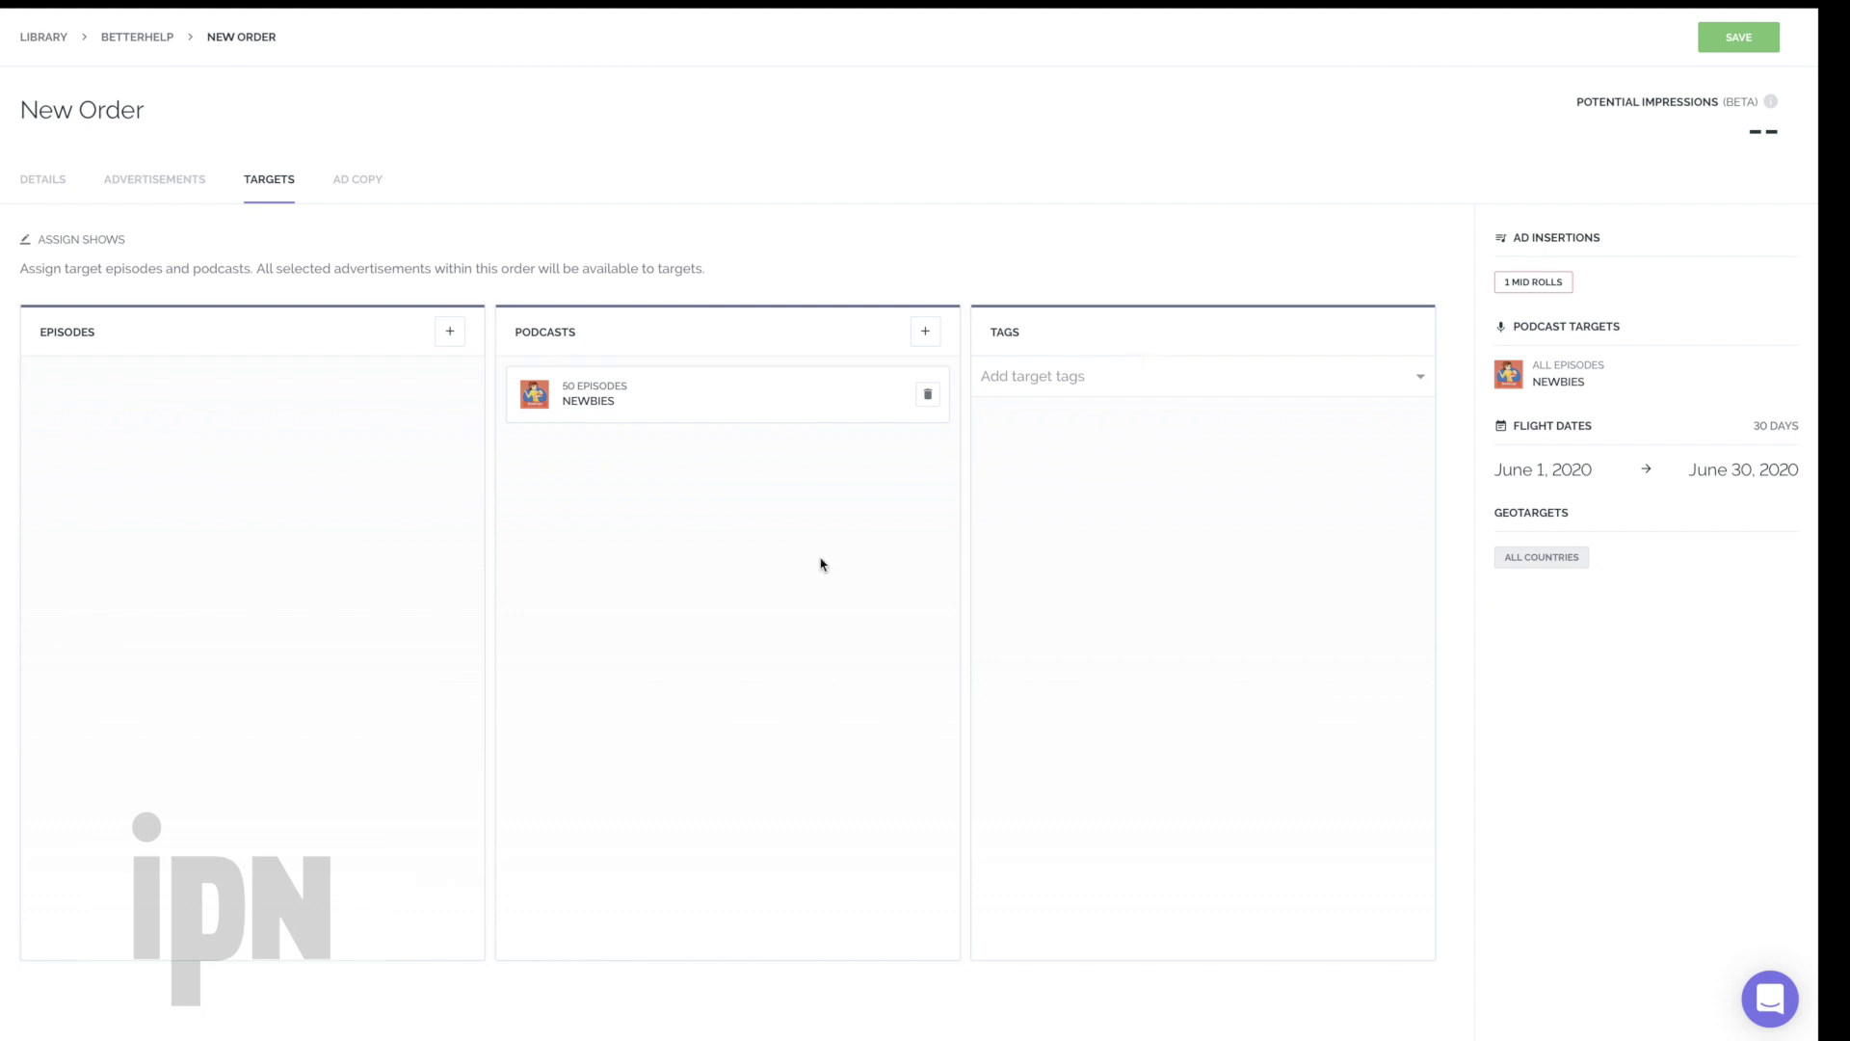
Examine the order's ad copy options for attribution, file attachments, copy release schedule and notes
{"action": "left_click", "coordinate": [345, 186]}
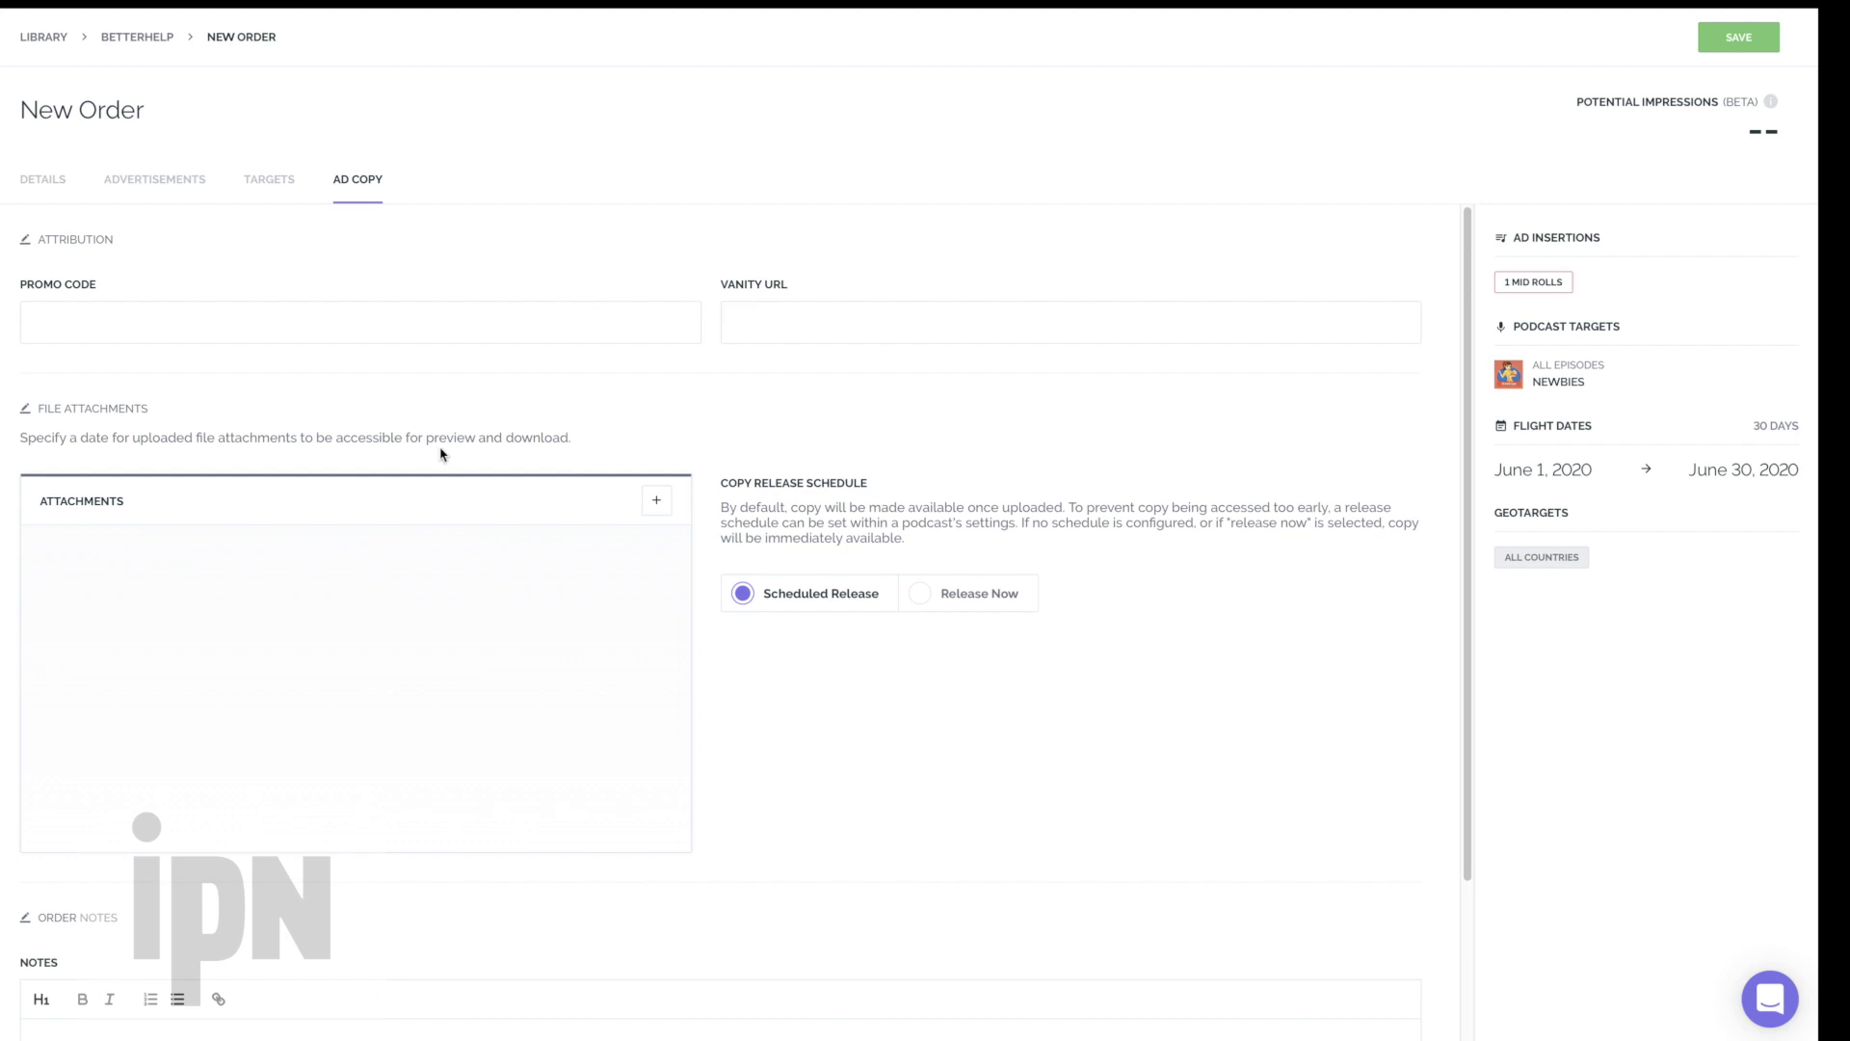
{"action": "scroll", "coordinate": [367, 711], "scroll_direction": "down", "scroll_amount": 1}
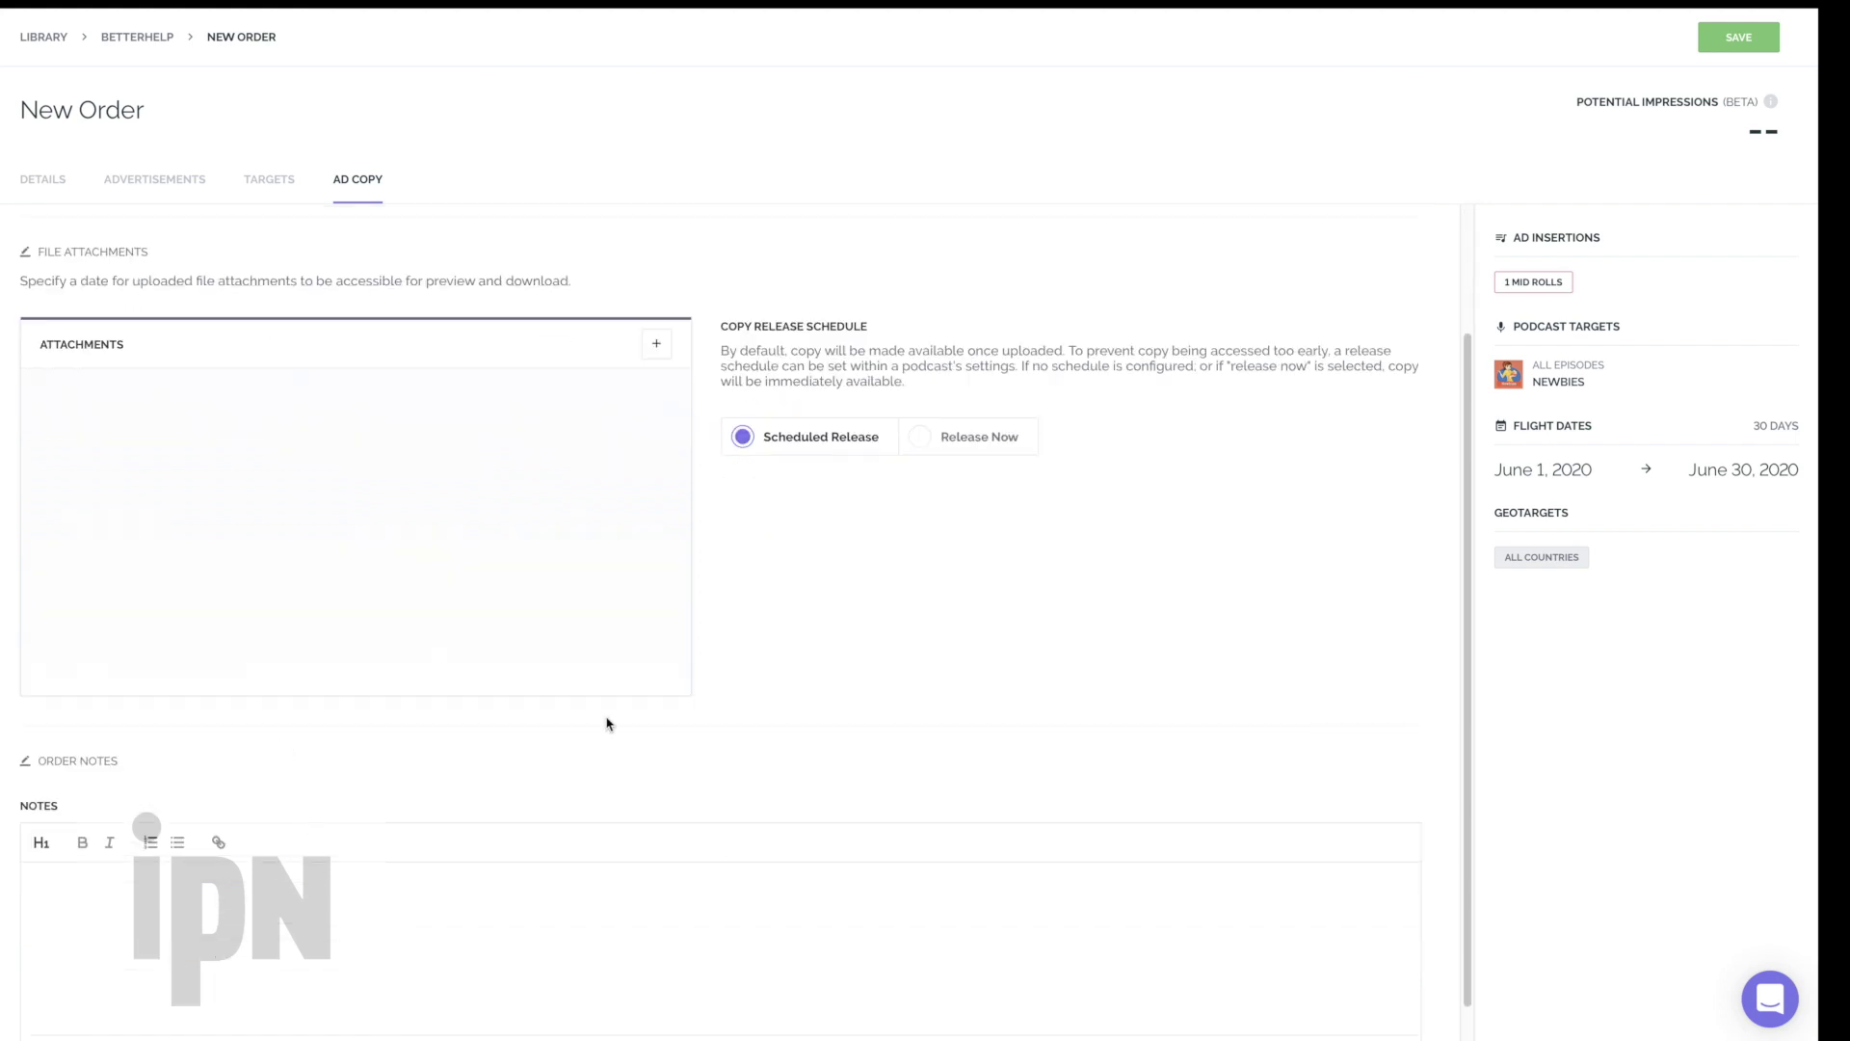
{"action": "scroll", "coordinate": [608, 725], "scroll_direction": "up", "scroll_amount": 1}
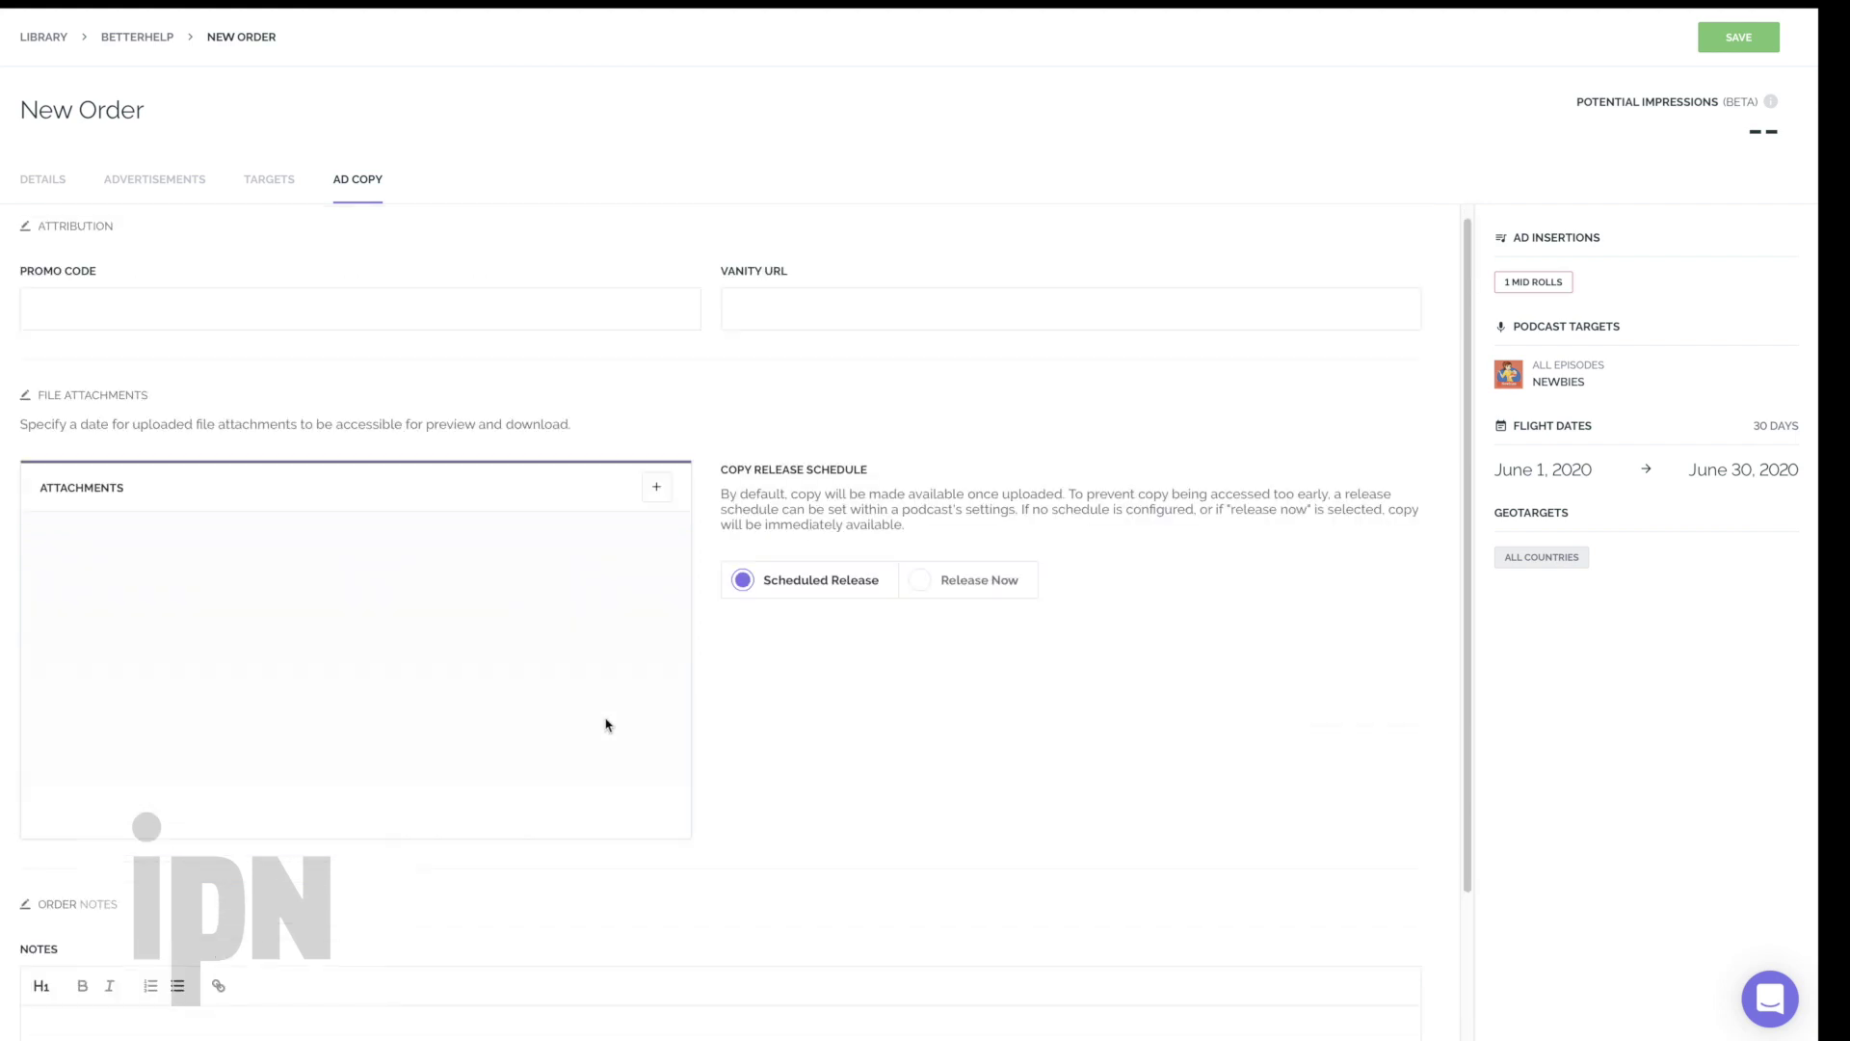
Save the new order in the BetterHelp campaign and return to the campaign library
{"action": "left_click", "coordinate": [1735, 42]}
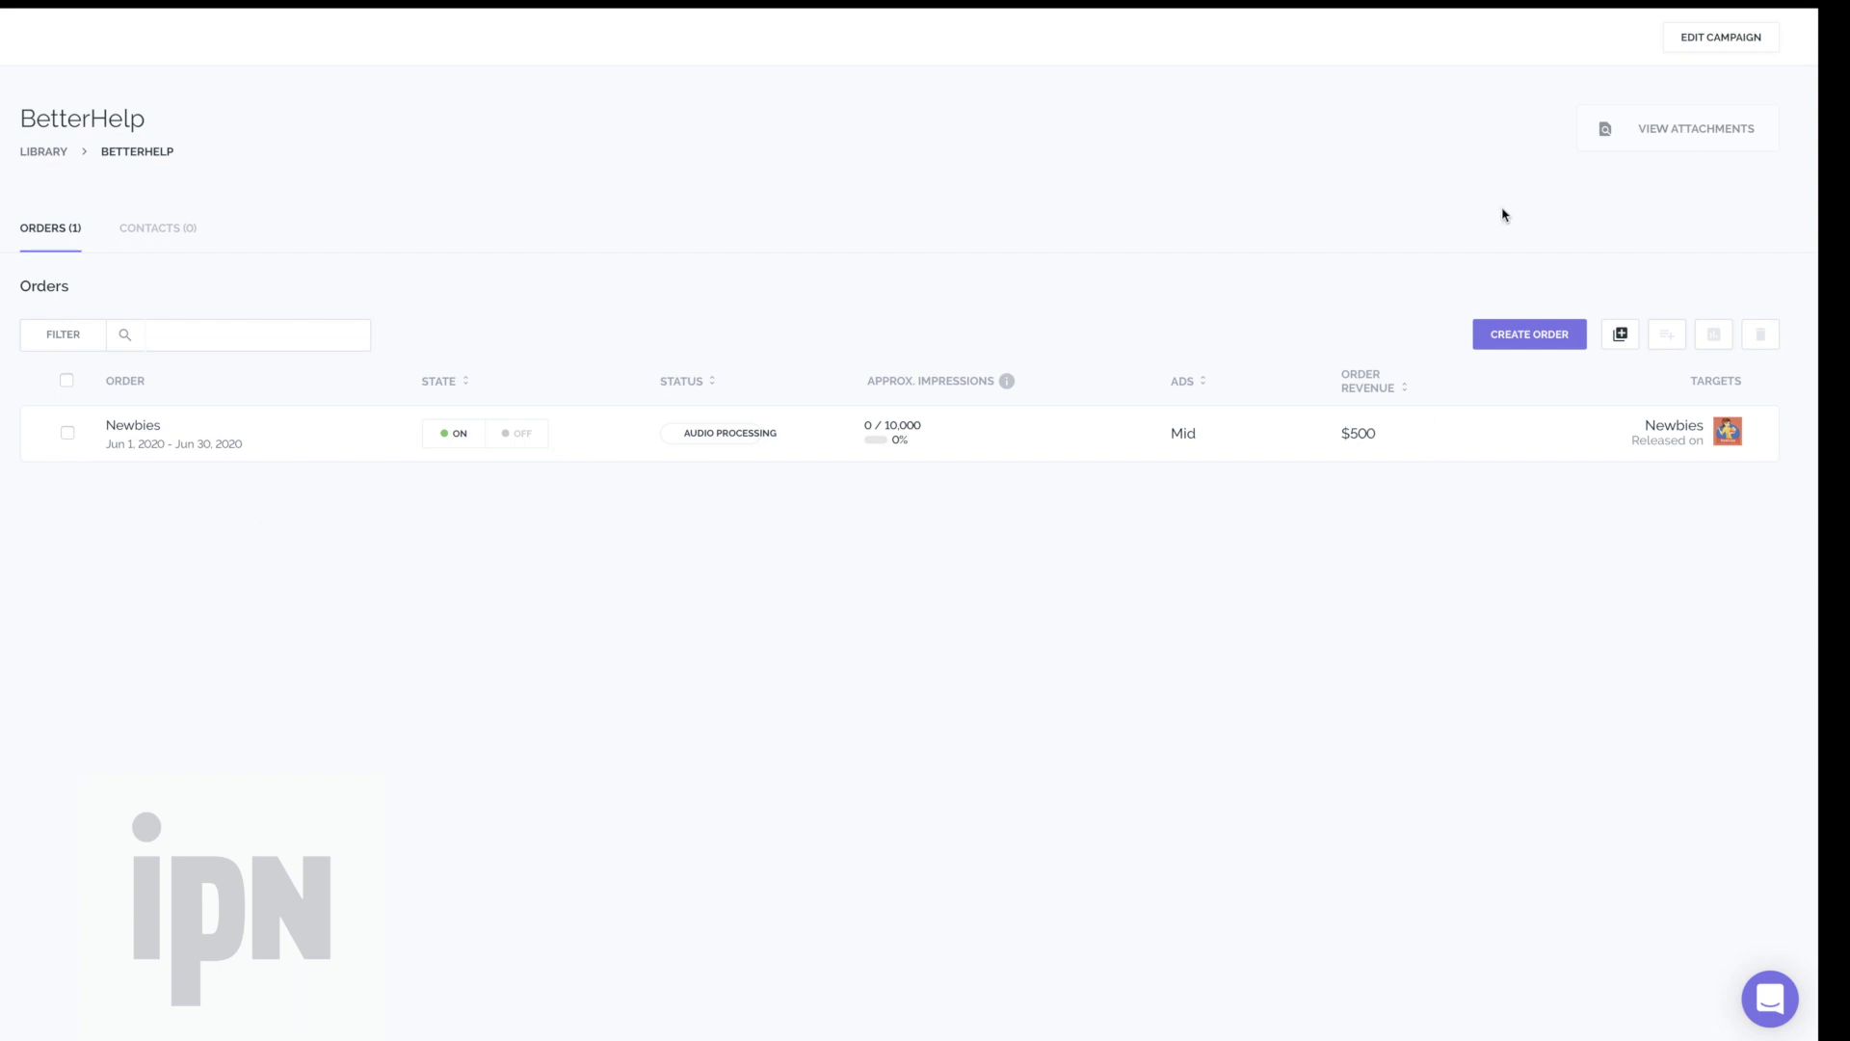
{"action": "left_click", "coordinate": [35, 157]}
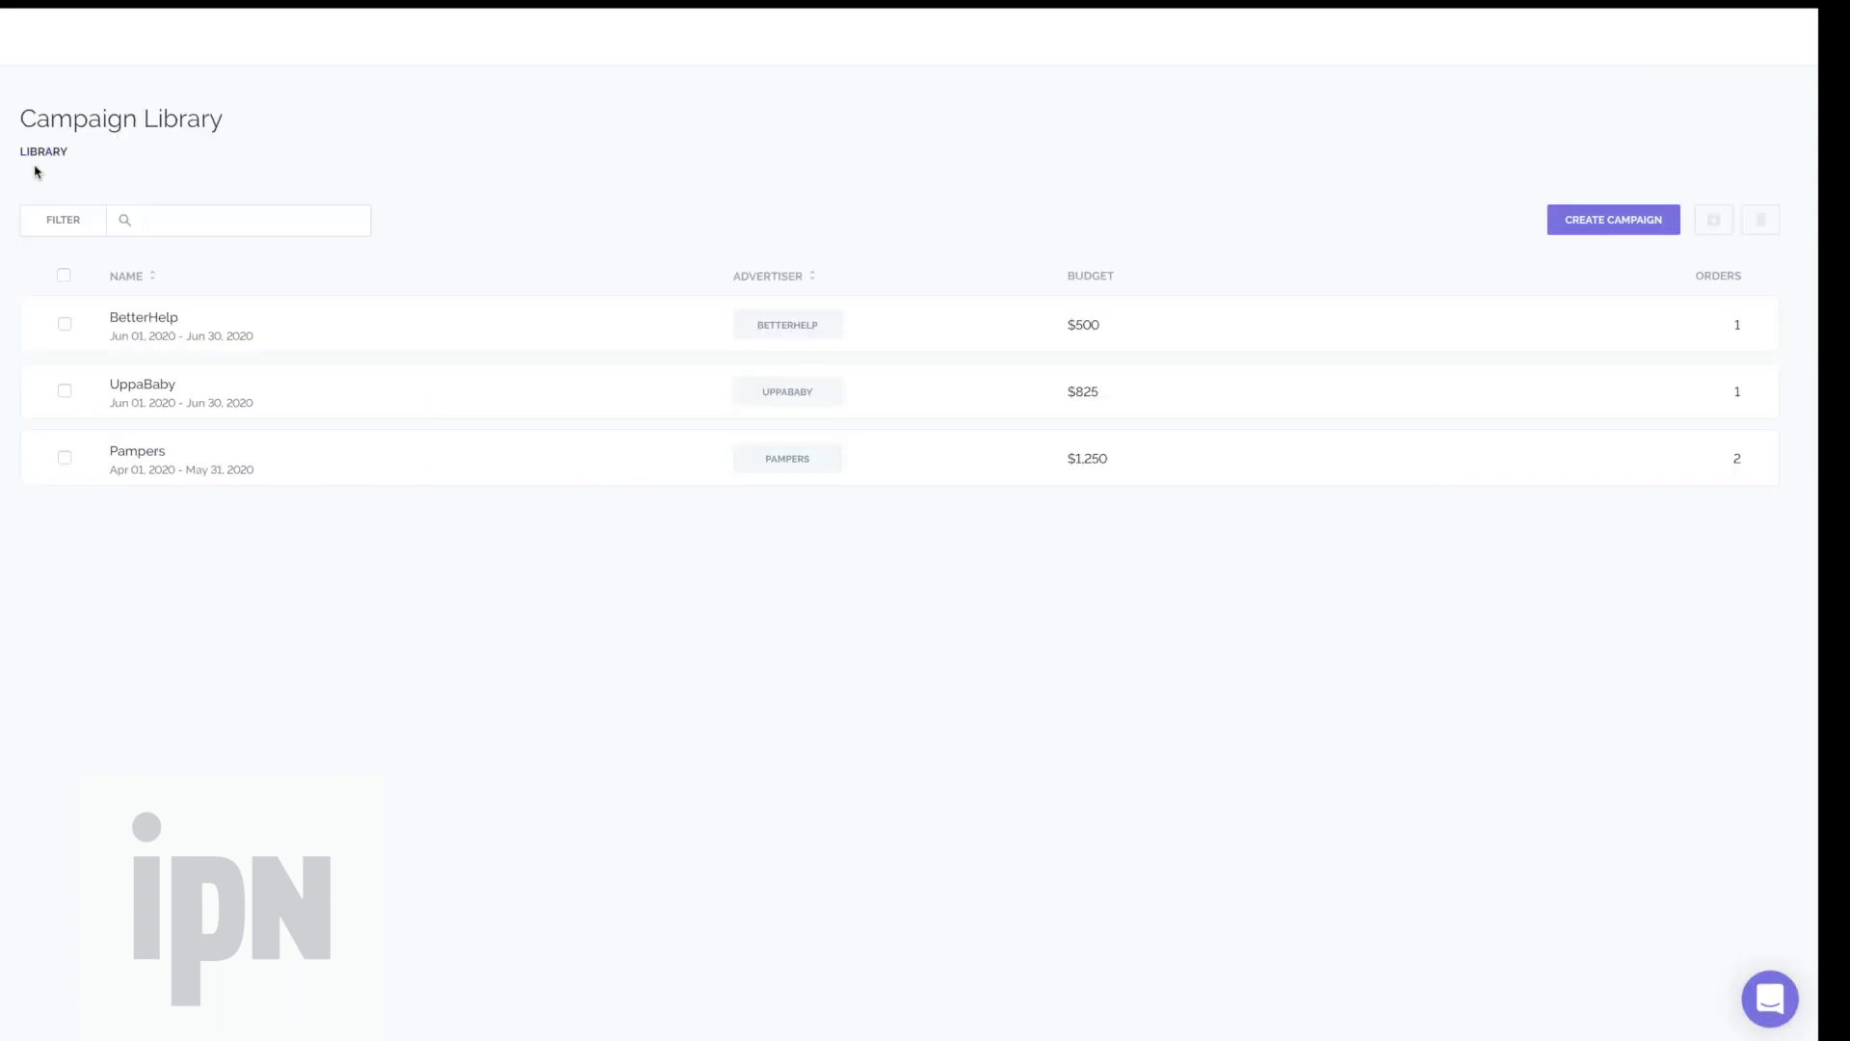